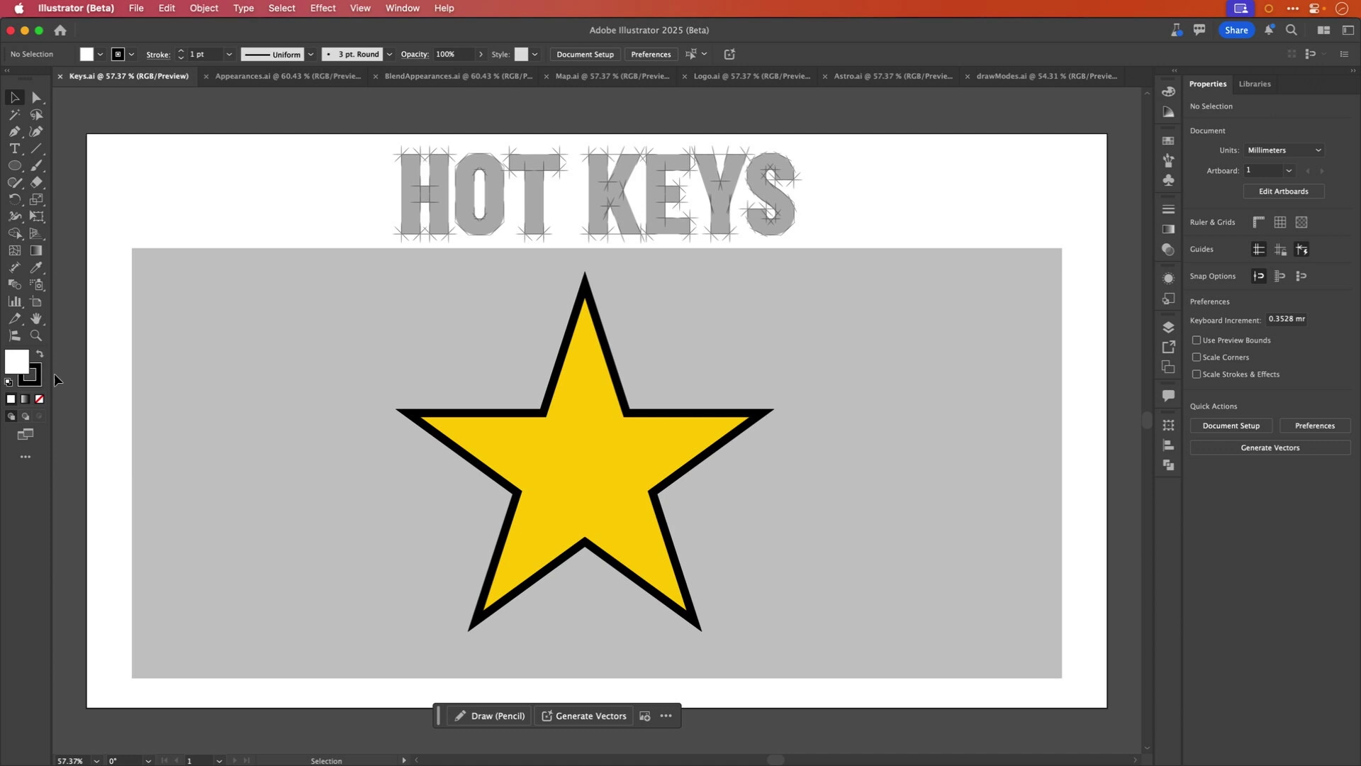
Reset the star to default colours, swap fill and stroke, and apply a white-to-black gradient fill.
{"action": "left_click", "coordinate": [569, 431]}
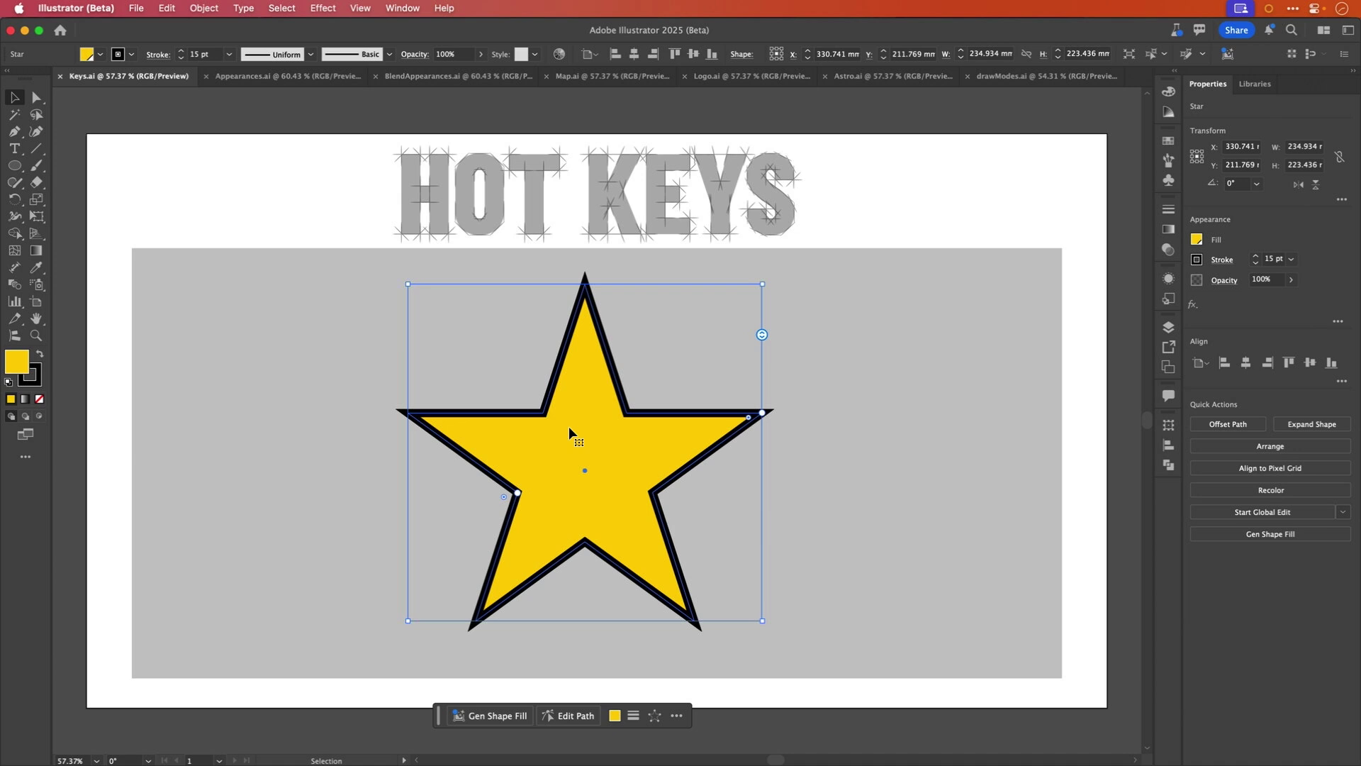
{"action": "key", "text": "d"}
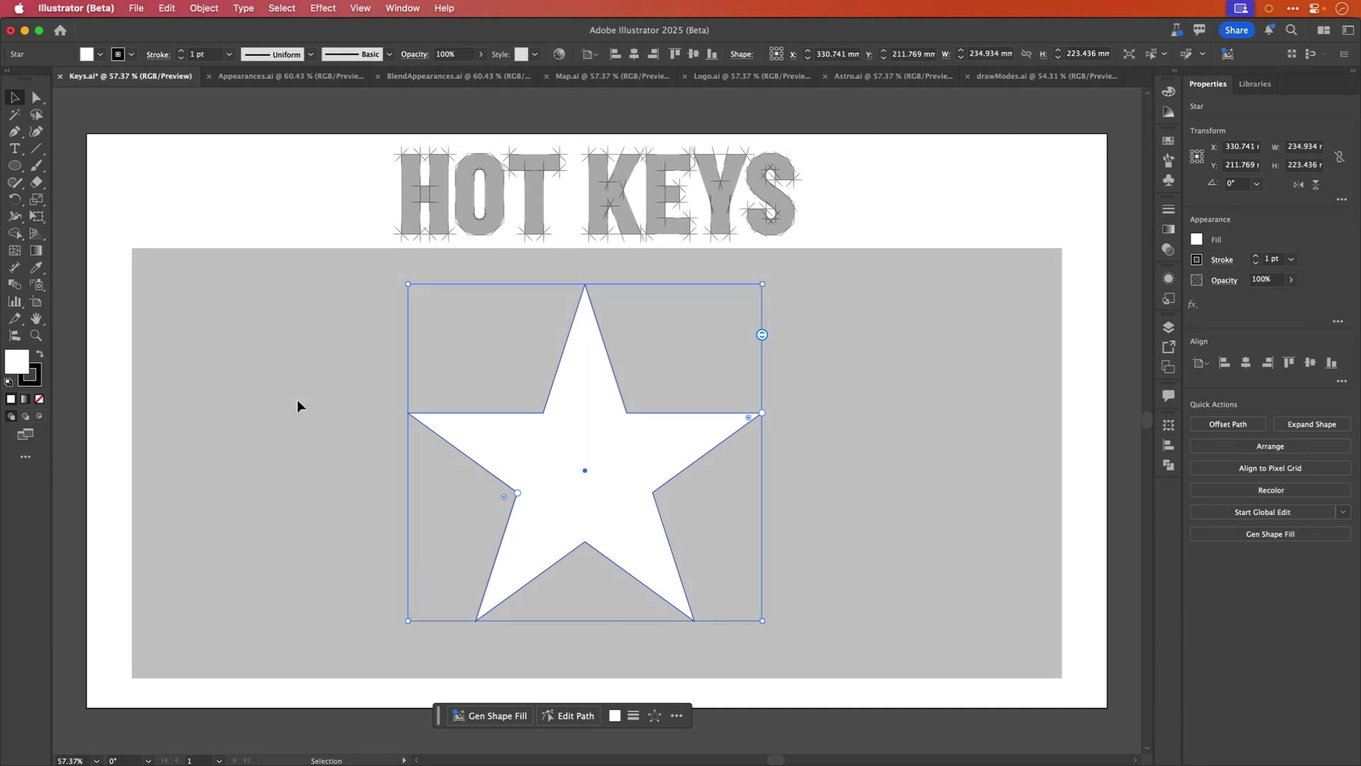
{"action": "left_click", "coordinate": [35, 373]}
{"action": "key", "text": "x"}
{"action": "key", "text": "x"}
{"action": "key", "text": "x"}
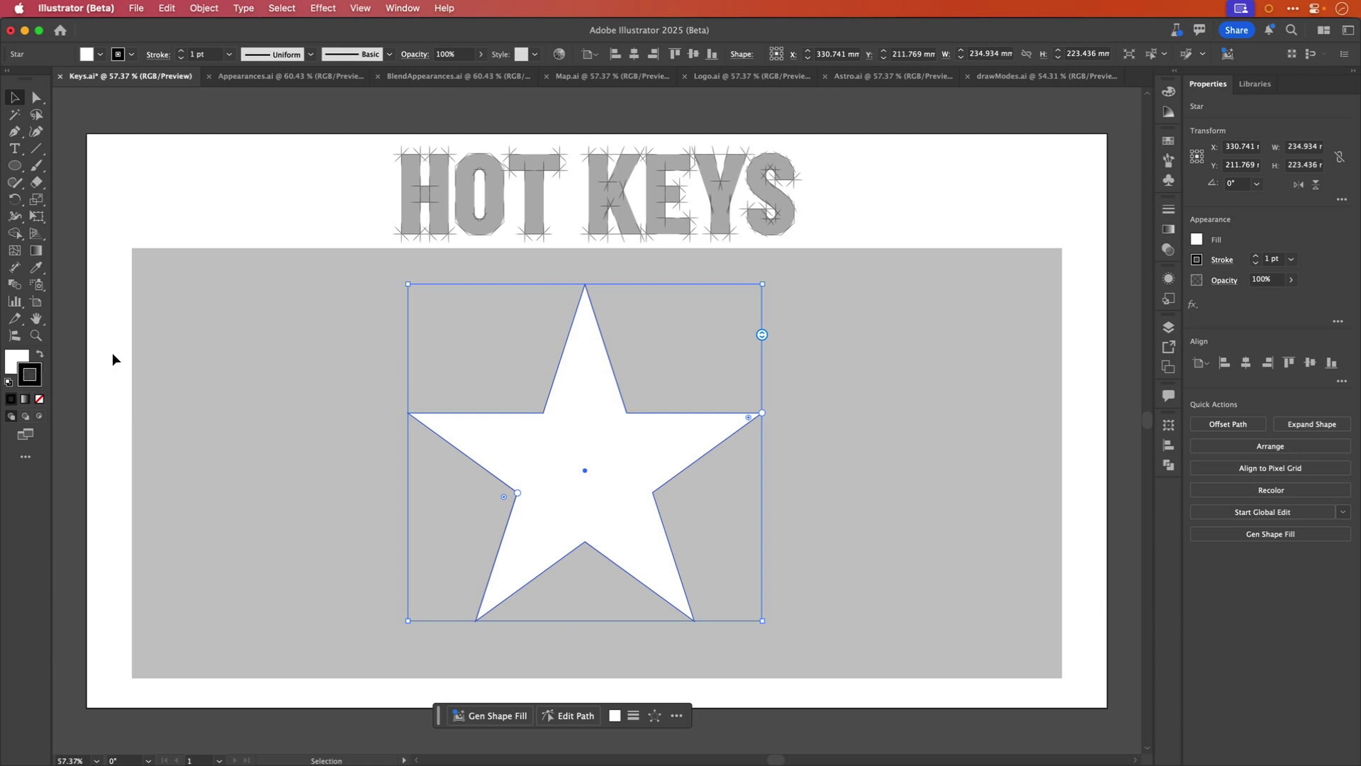
{"action": "key", "text": "x"}
{"action": "key", "text": "x"}
{"action": "key", "text": "x"}
{"action": "key", "text": "x"}
{"action": "key", "text": "x"}
{"action": "key", "text": "shift+x"}
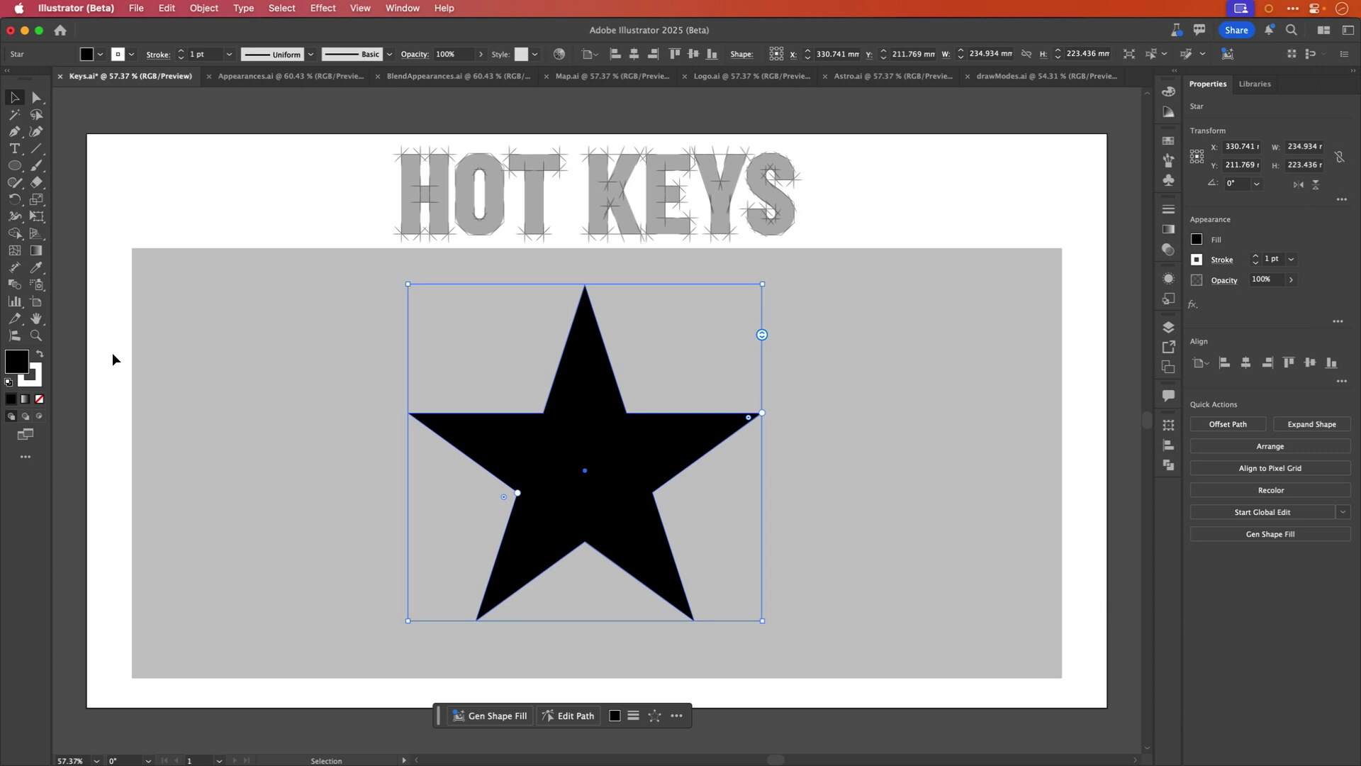
{"action": "key", "text": "period"}
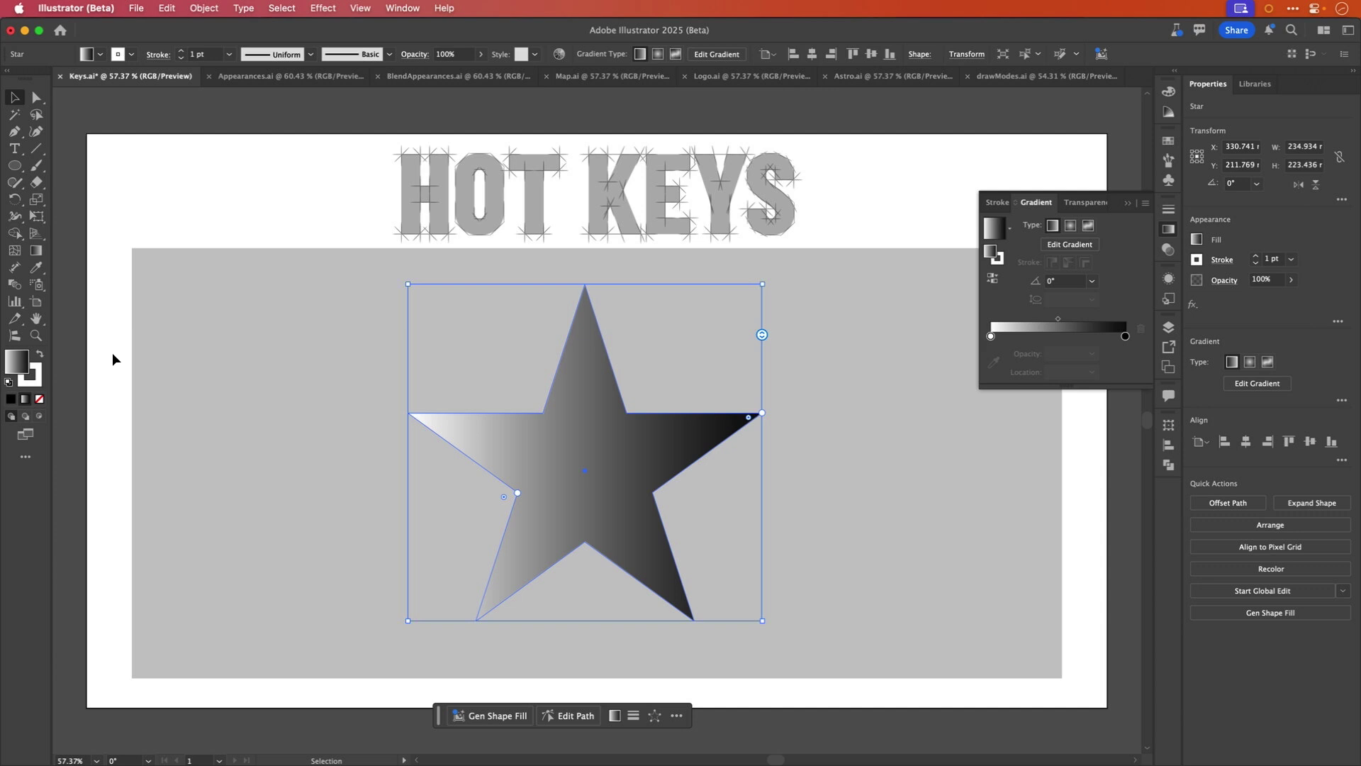
Apply a gradient to the star's stroke, then restore the default white fill and black stroke.
{"action": "key", "text": "x"}
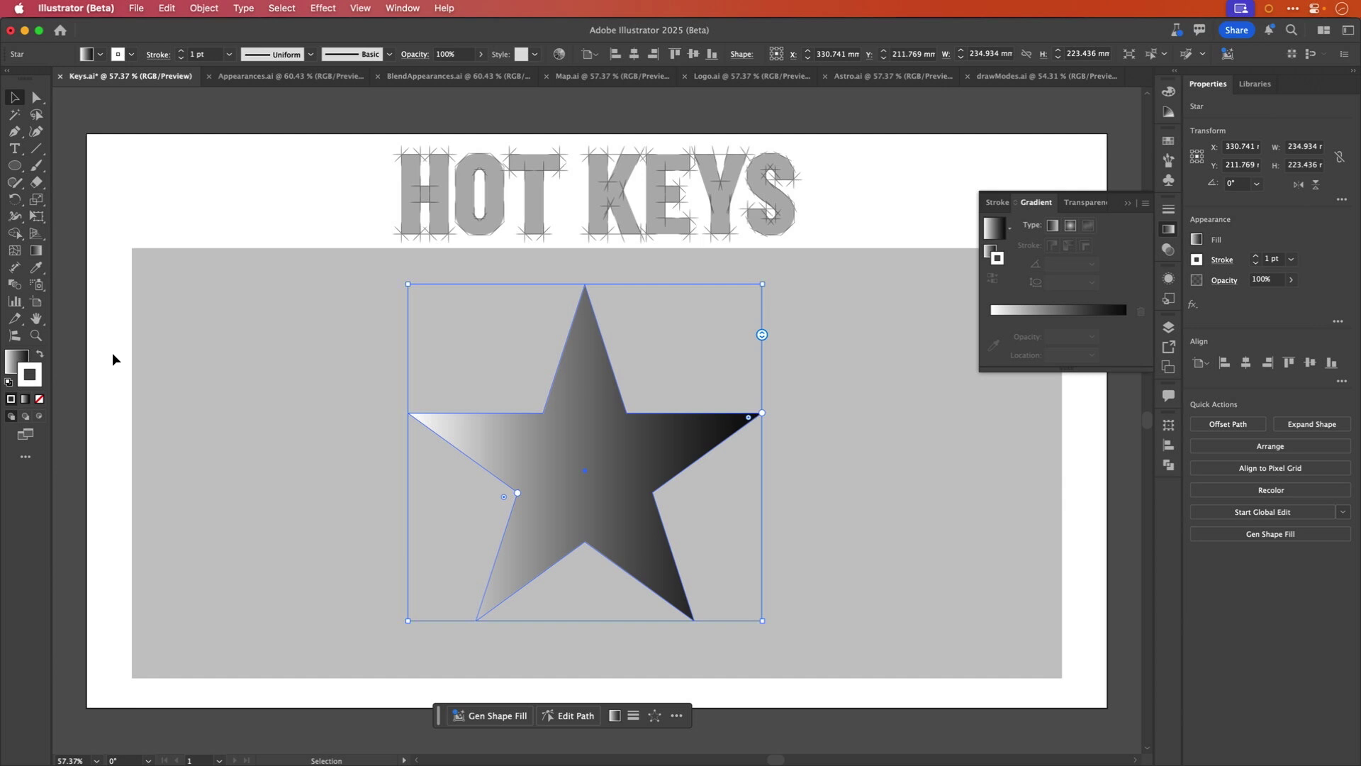
{"action": "key", "text": "period"}
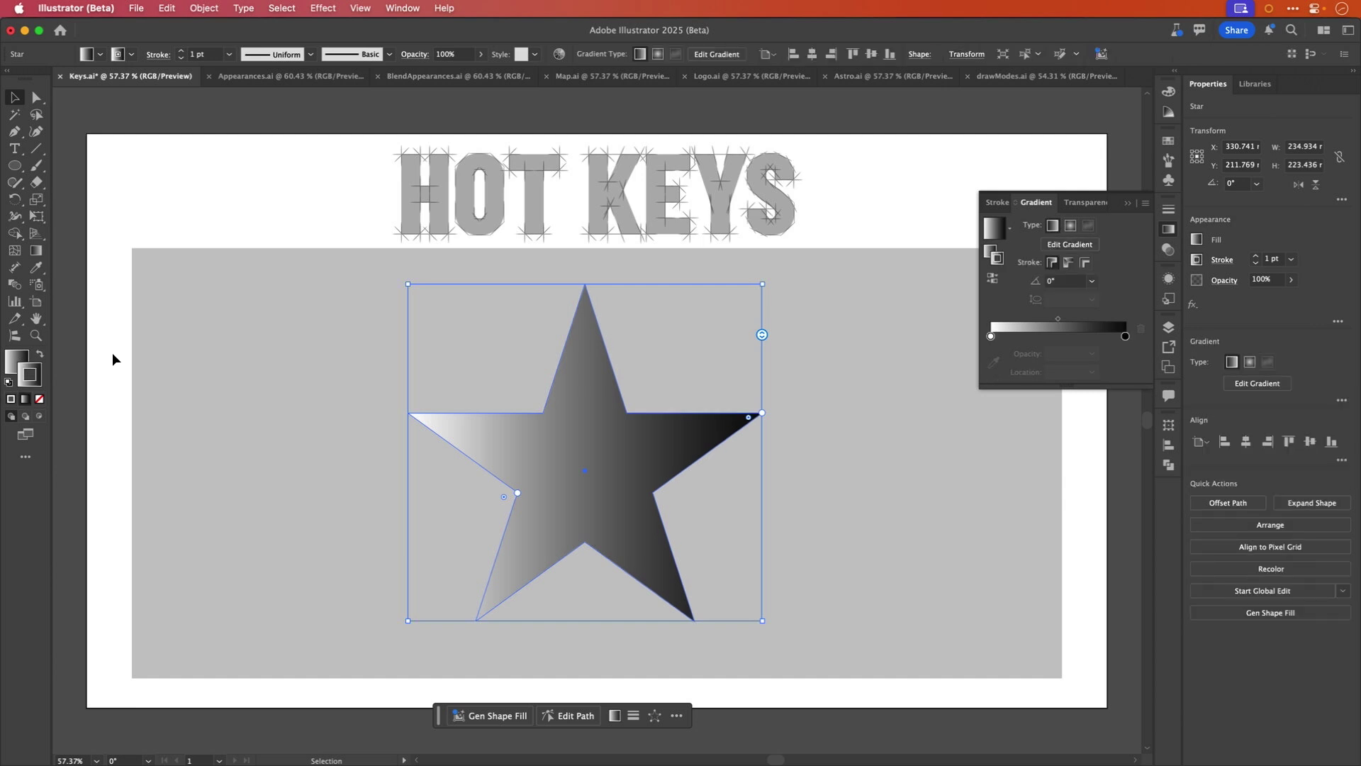
{"action": "key", "text": "d"}
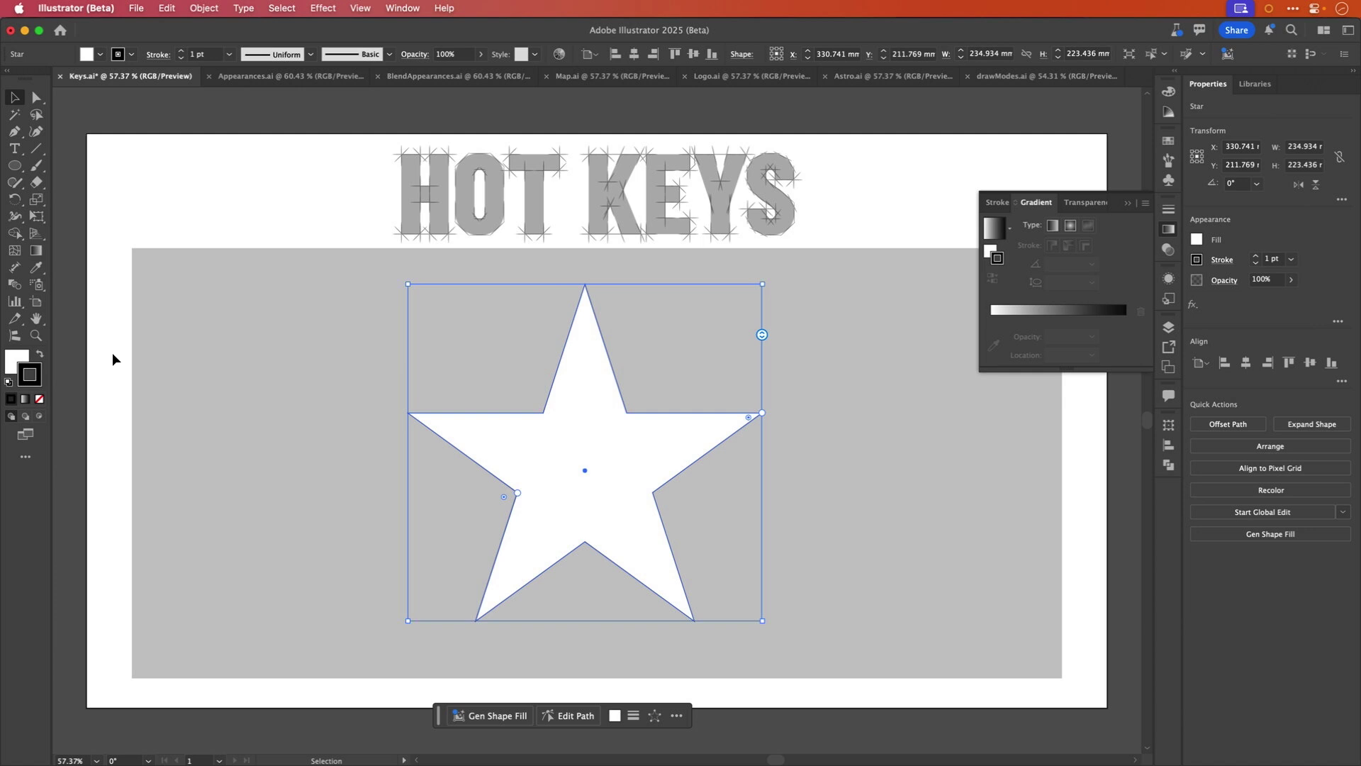
{"action": "key", "text": "x"}
Cycle the star's fill through None, white and gradient, ending with no fill.
{"action": "key", "text": "slash"}
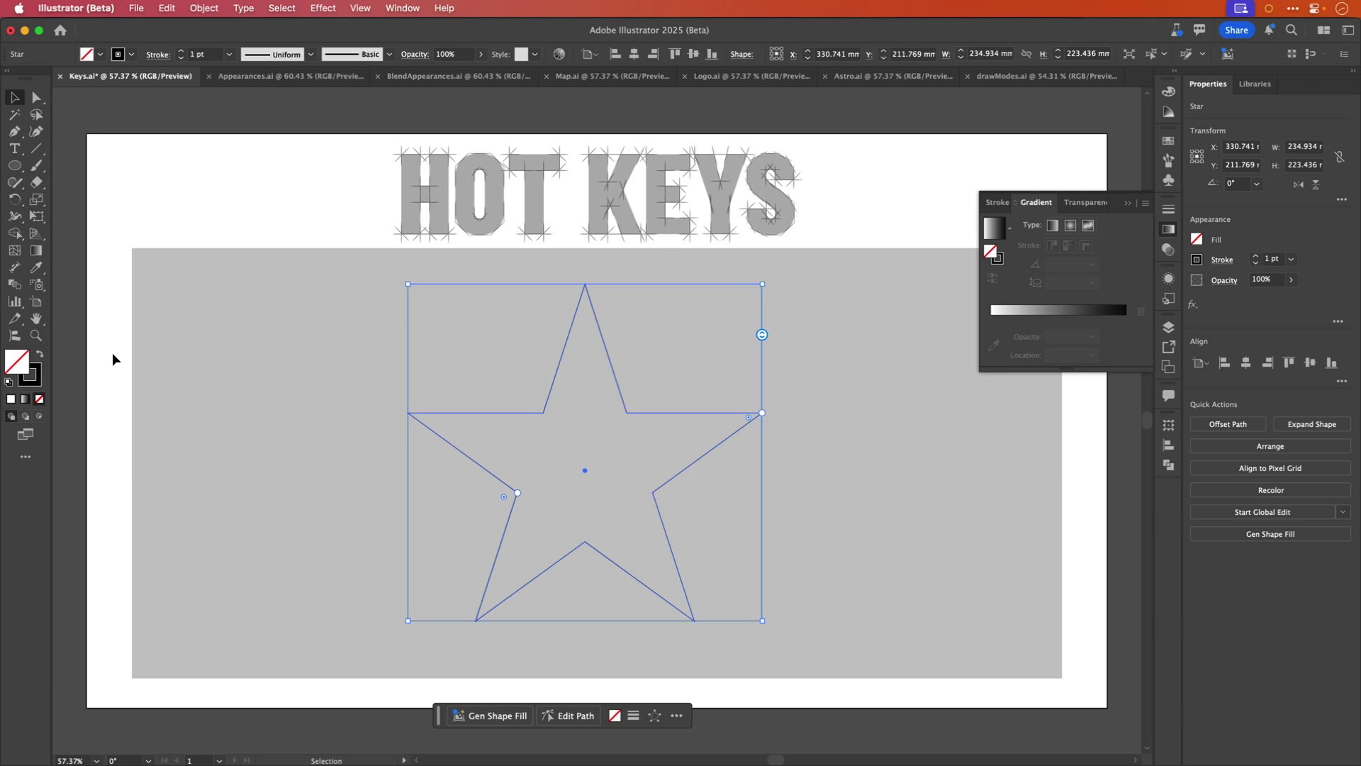
{"action": "key", "text": "comma"}
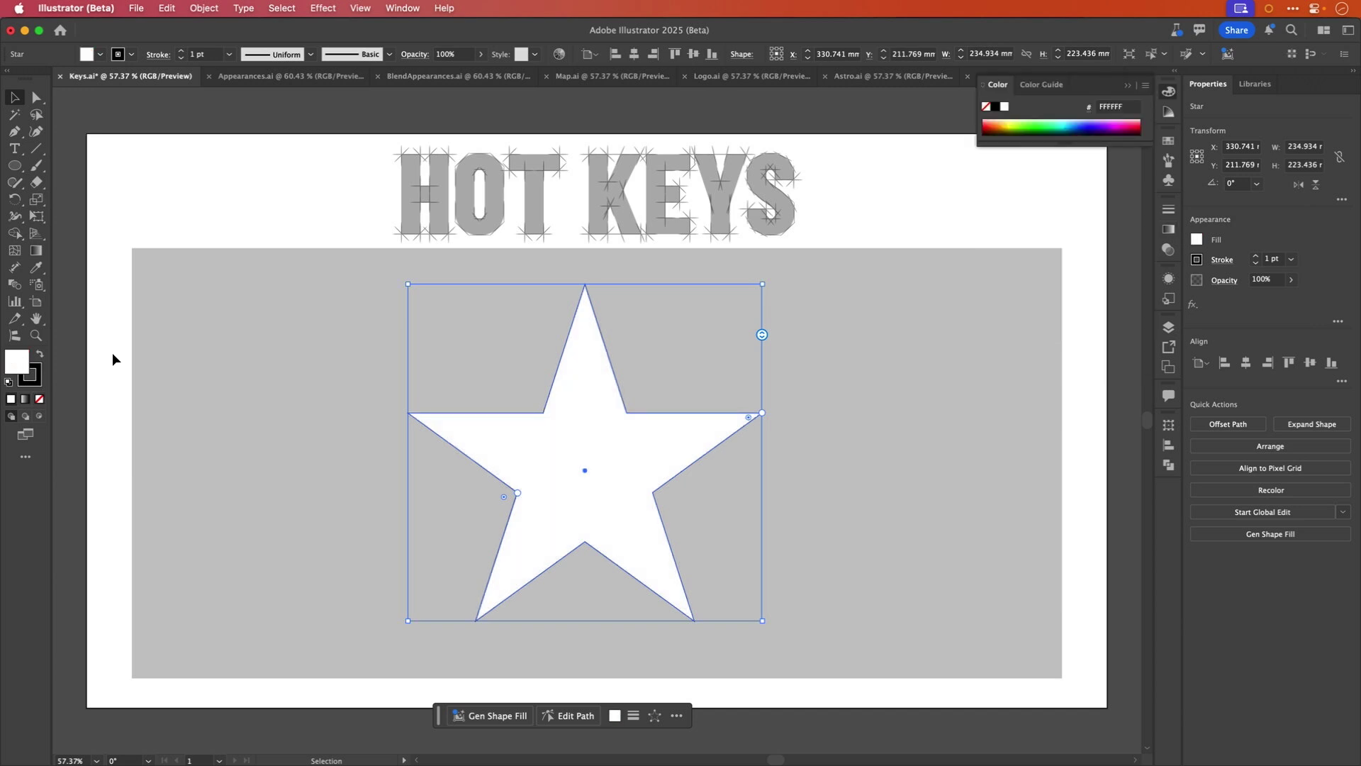
{"action": "key", "text": "period"}
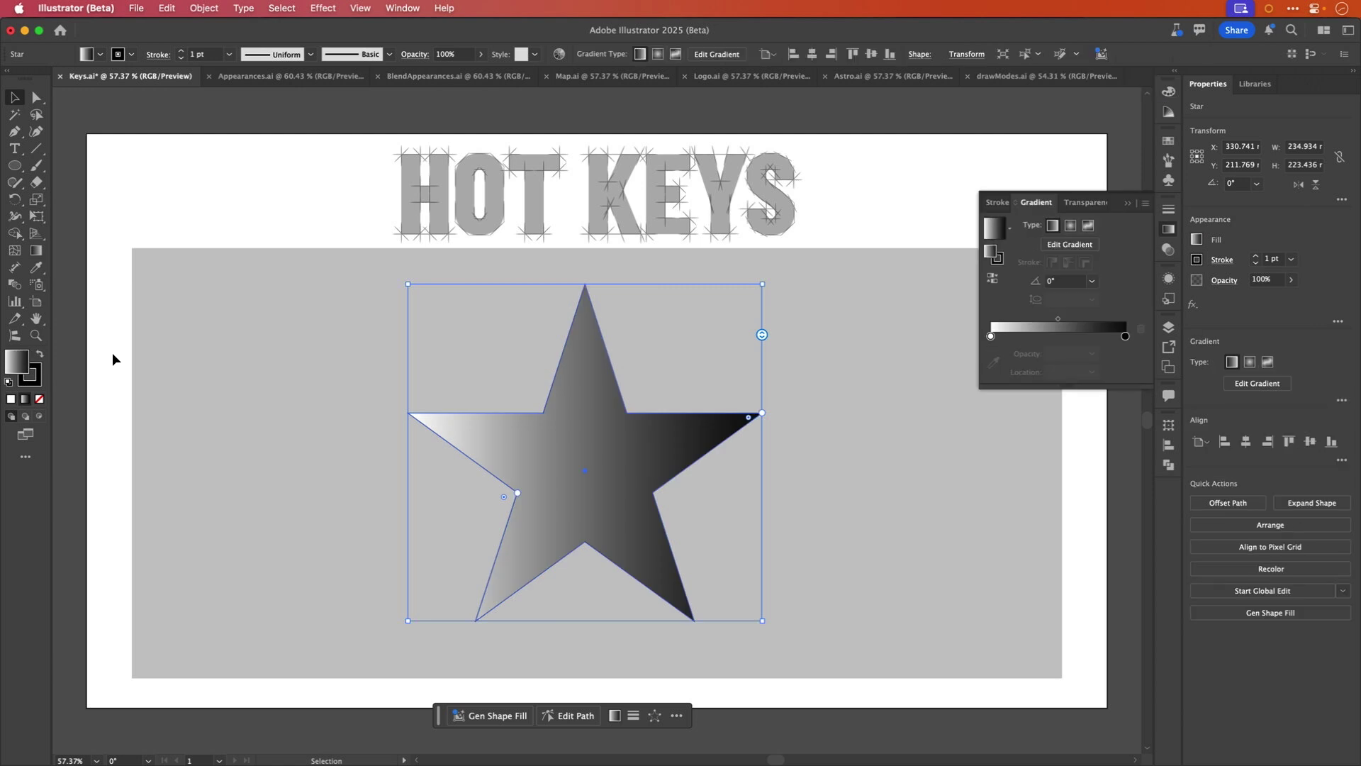
{"action": "key", "text": "slash"}
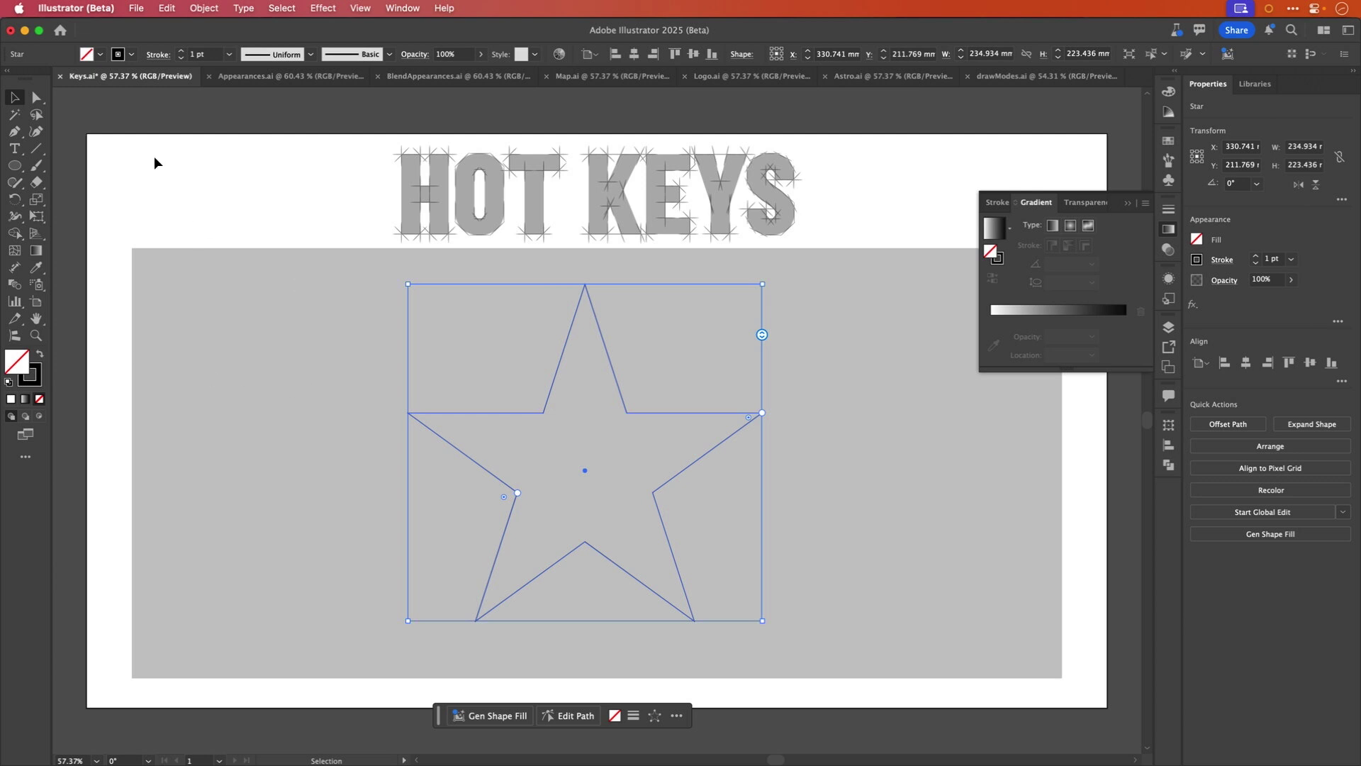
Draw an ellipse left of the star and toggle its fill between white, None and swapped stroke.
{"action": "left_click", "coordinate": [17, 165]}
{"action": "left_click_drag", "start_coordinate": [228, 334], "coordinate": [468, 556]}
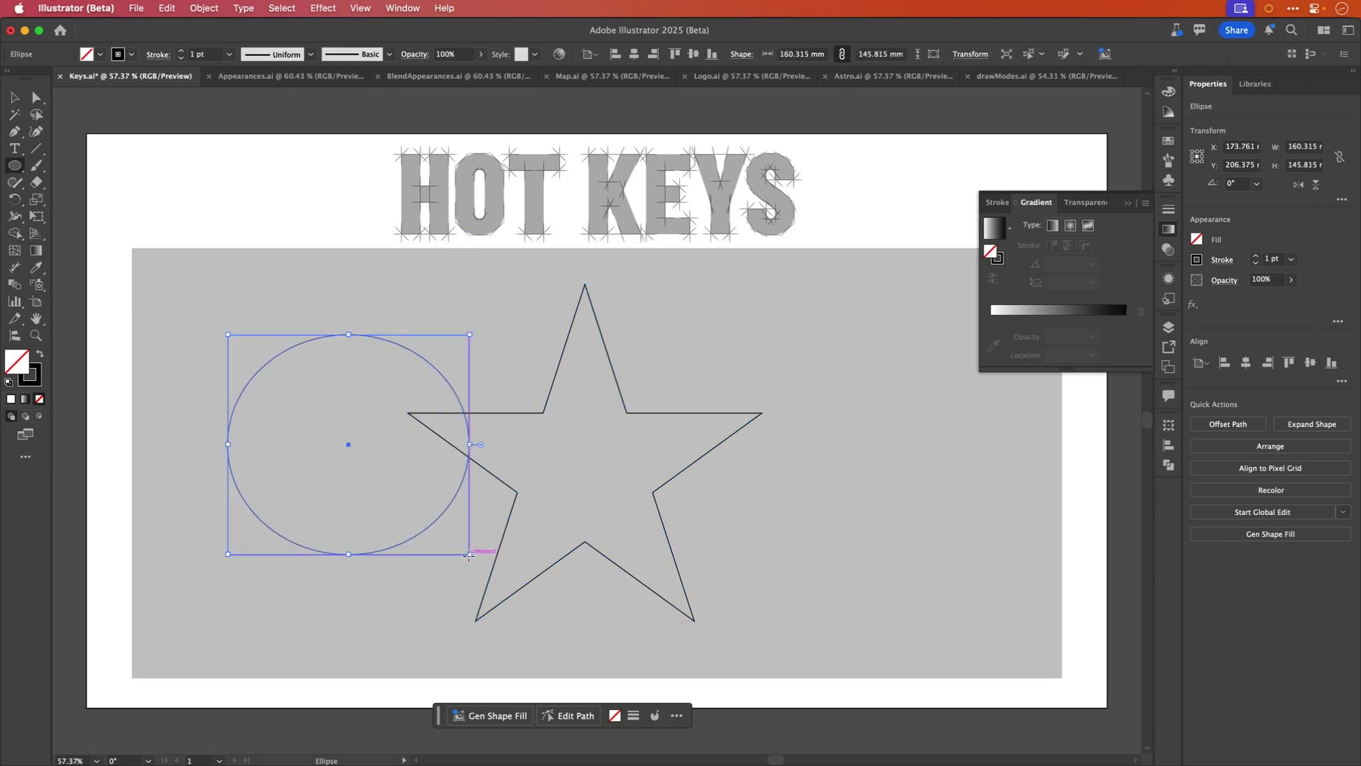
{"action": "key", "text": "d"}
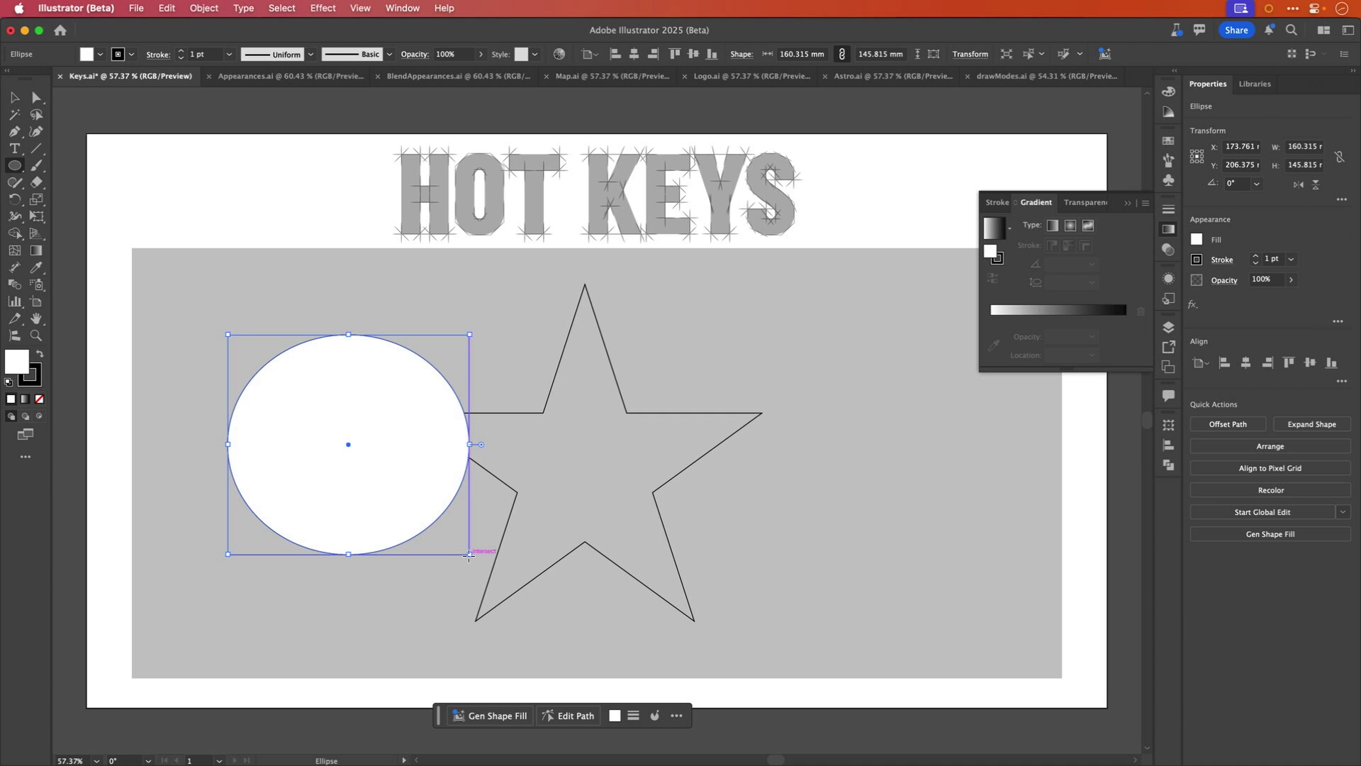
{"action": "key", "text": "slash"}
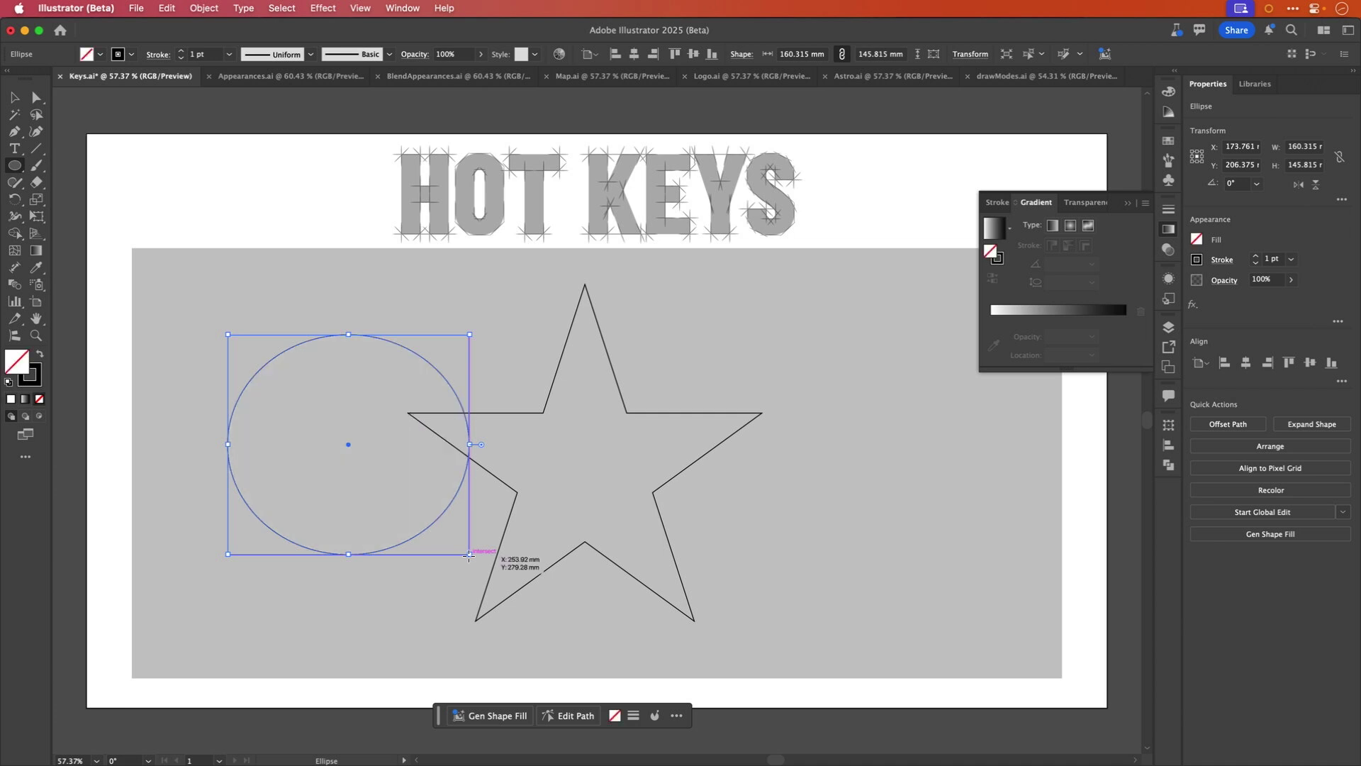
{"action": "key", "text": "shift+x"}
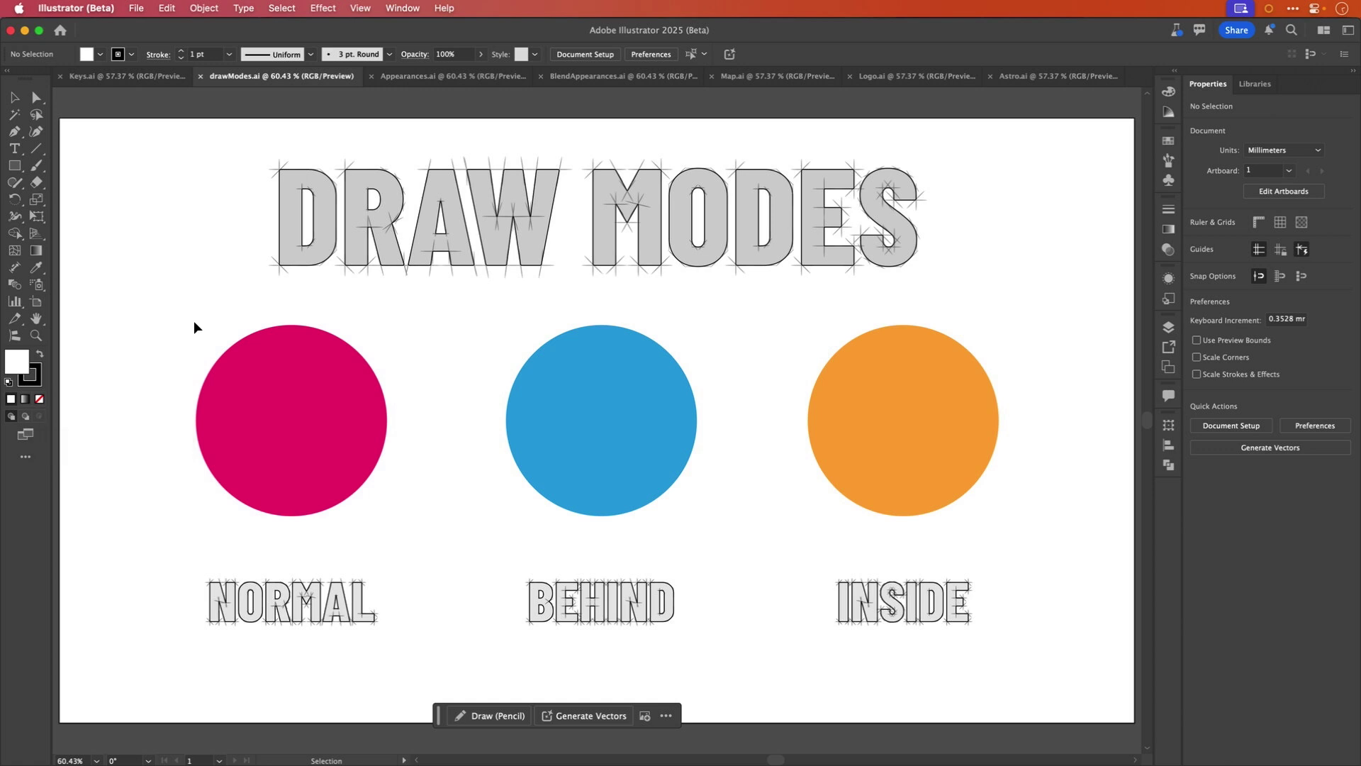
Draw a yellow-filled circle overlapping the pink NORMAL circle.
{"action": "key", "text": "l"}
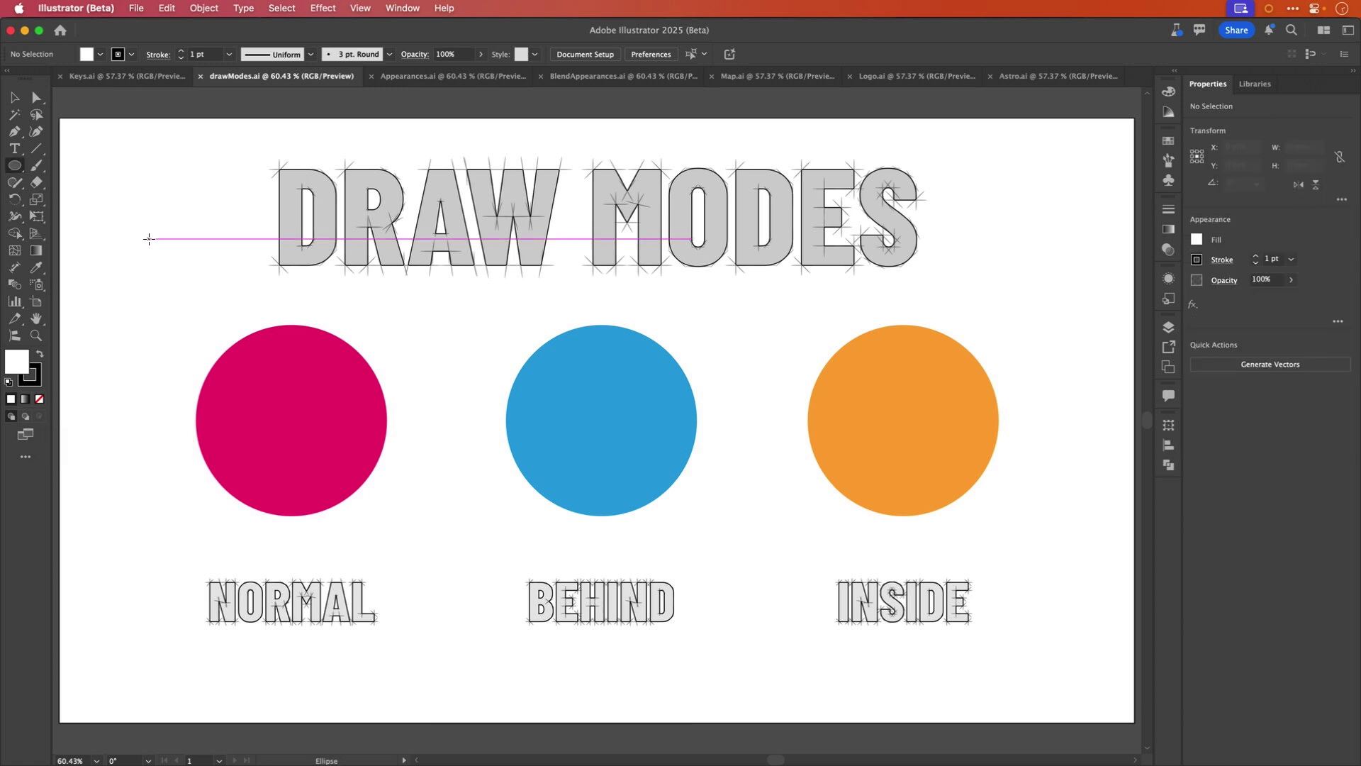
{"action": "left_click", "coordinate": [100, 55]}
{"action": "left_click", "coordinate": [60, 110]}
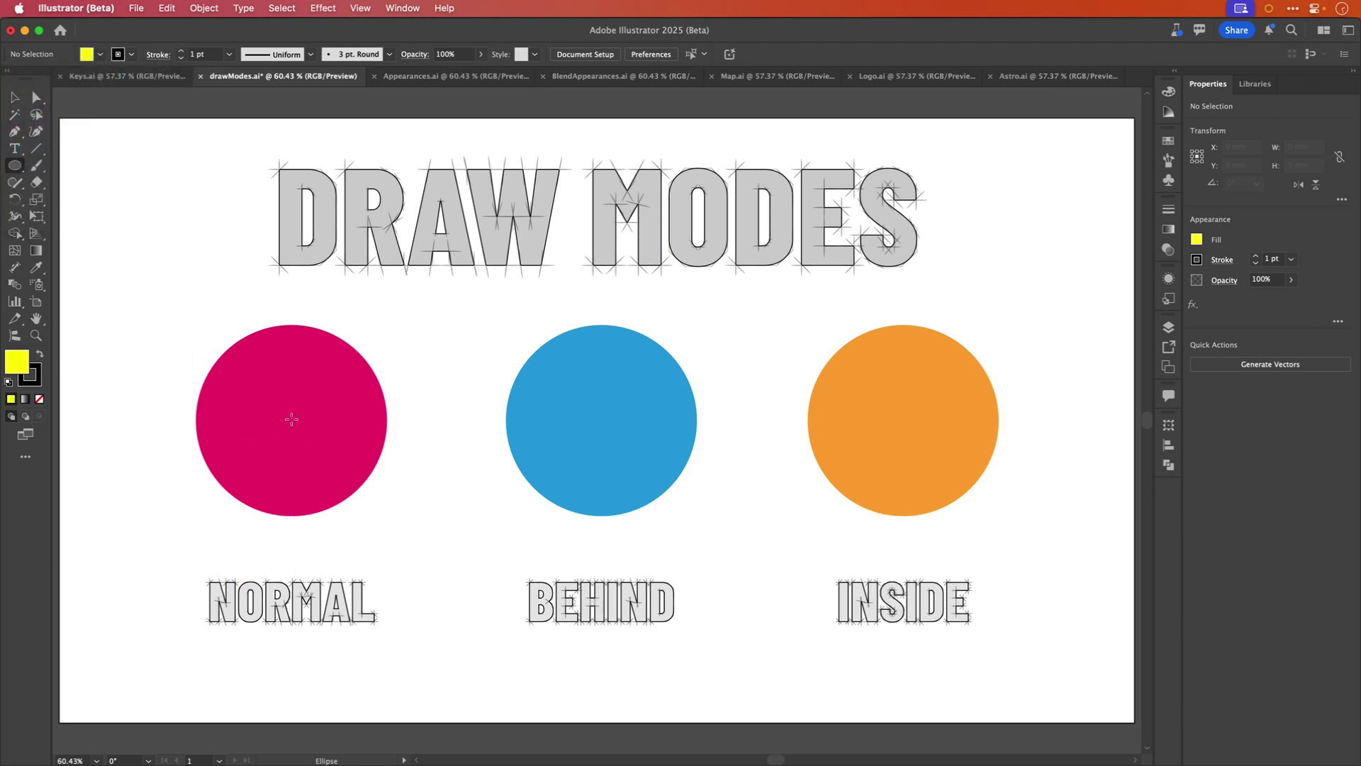
{"action": "left_click_drag", "start_coordinate": [288, 398], "coordinate": [426, 541]}
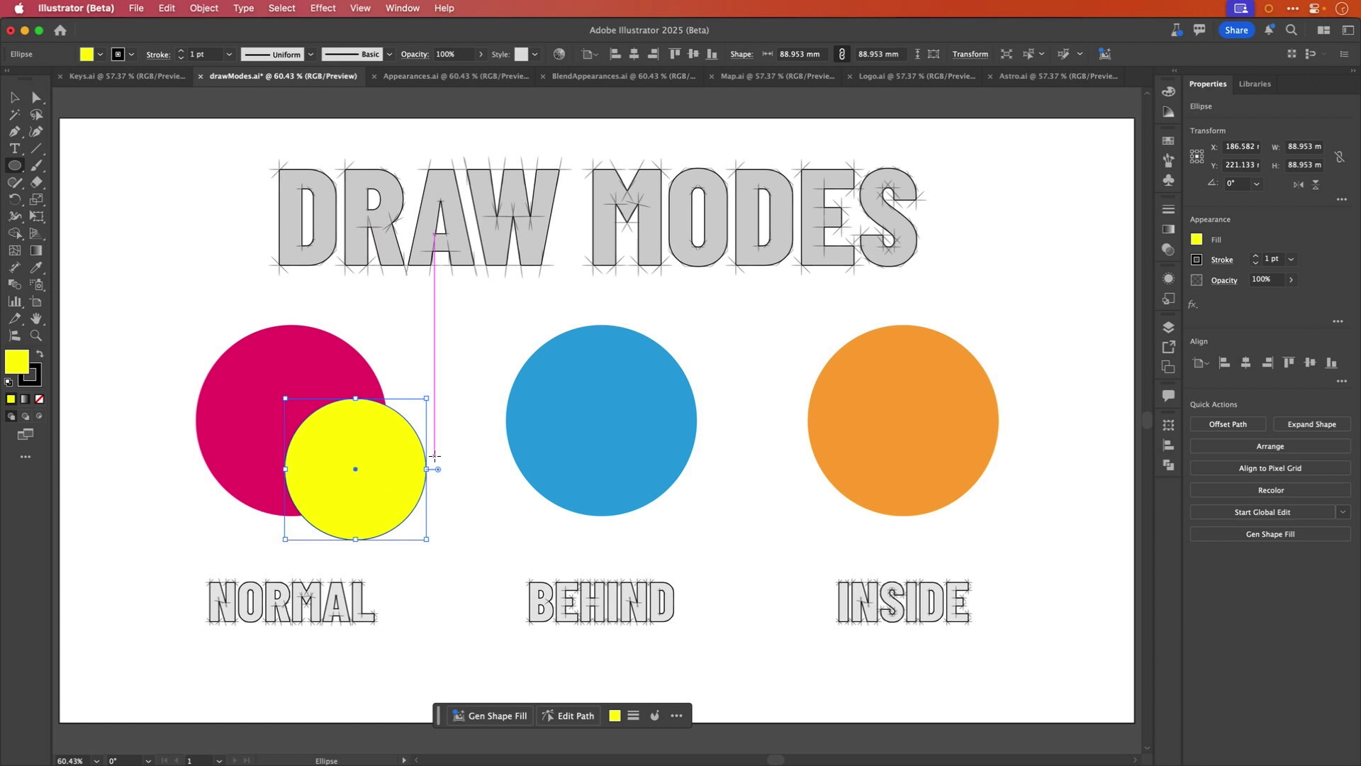
Select the blue BEHIND circle and switch to Draw Behind mode.
{"action": "key", "text": "v"}
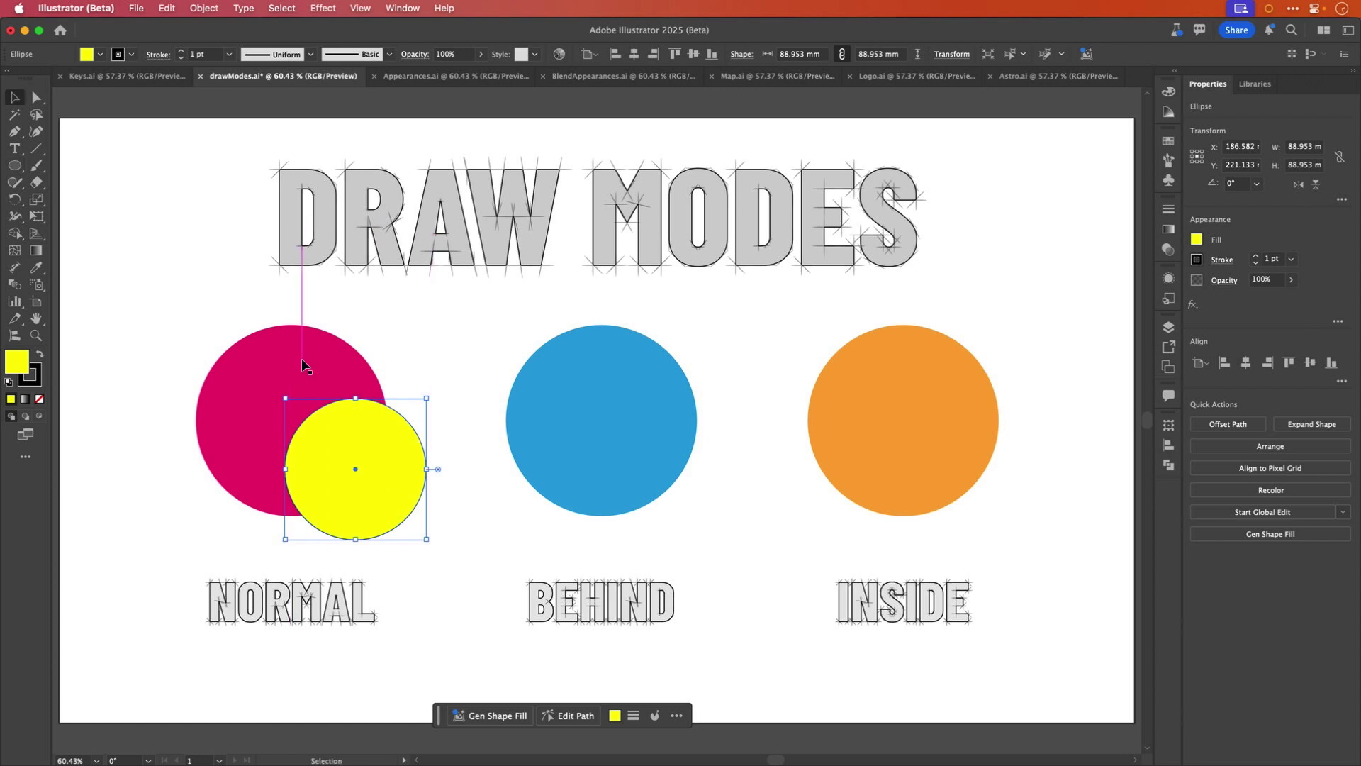
{"action": "left_click", "coordinate": [556, 410]}
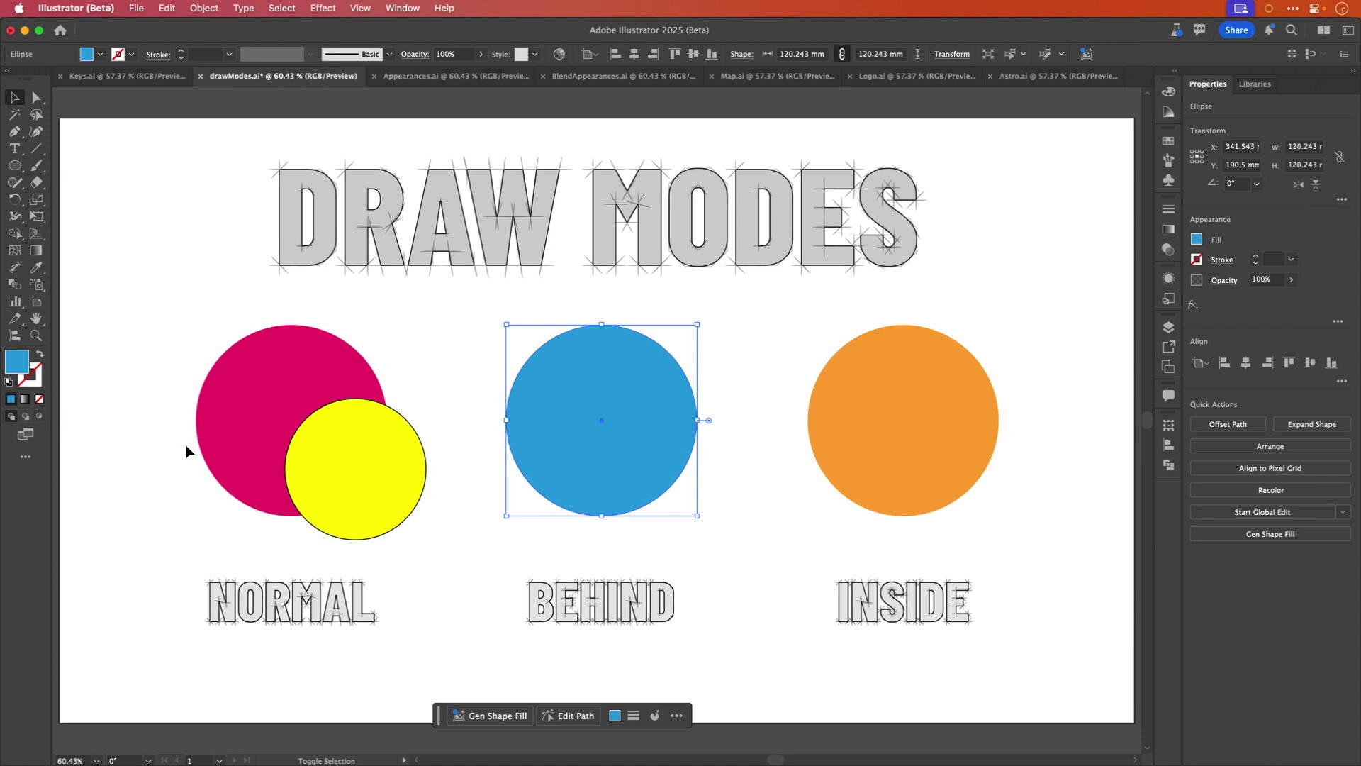
{"action": "key", "text": "shift+d"}
Draw a yellow circle tucked behind the blue BEHIND circle.
{"action": "left_click", "coordinate": [461, 350]}
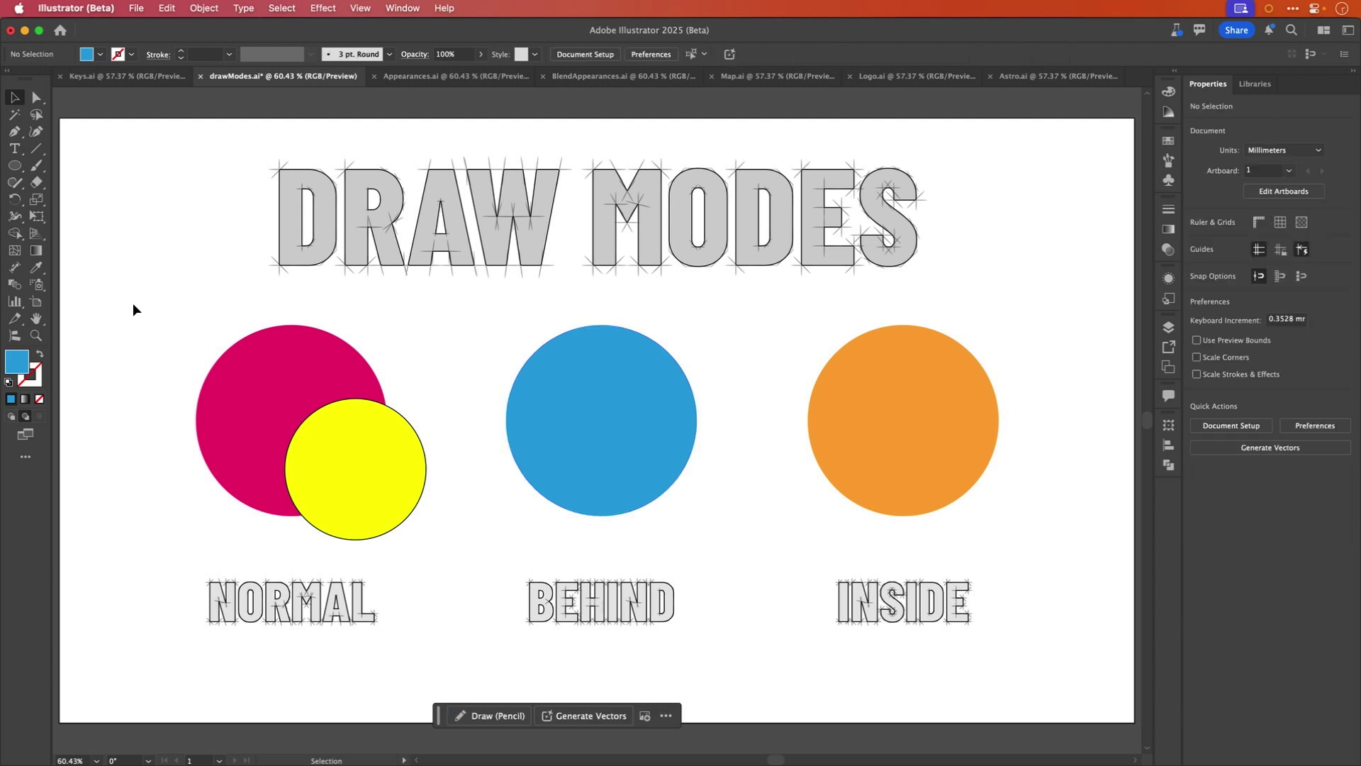
{"action": "left_click", "coordinate": [14, 166]}
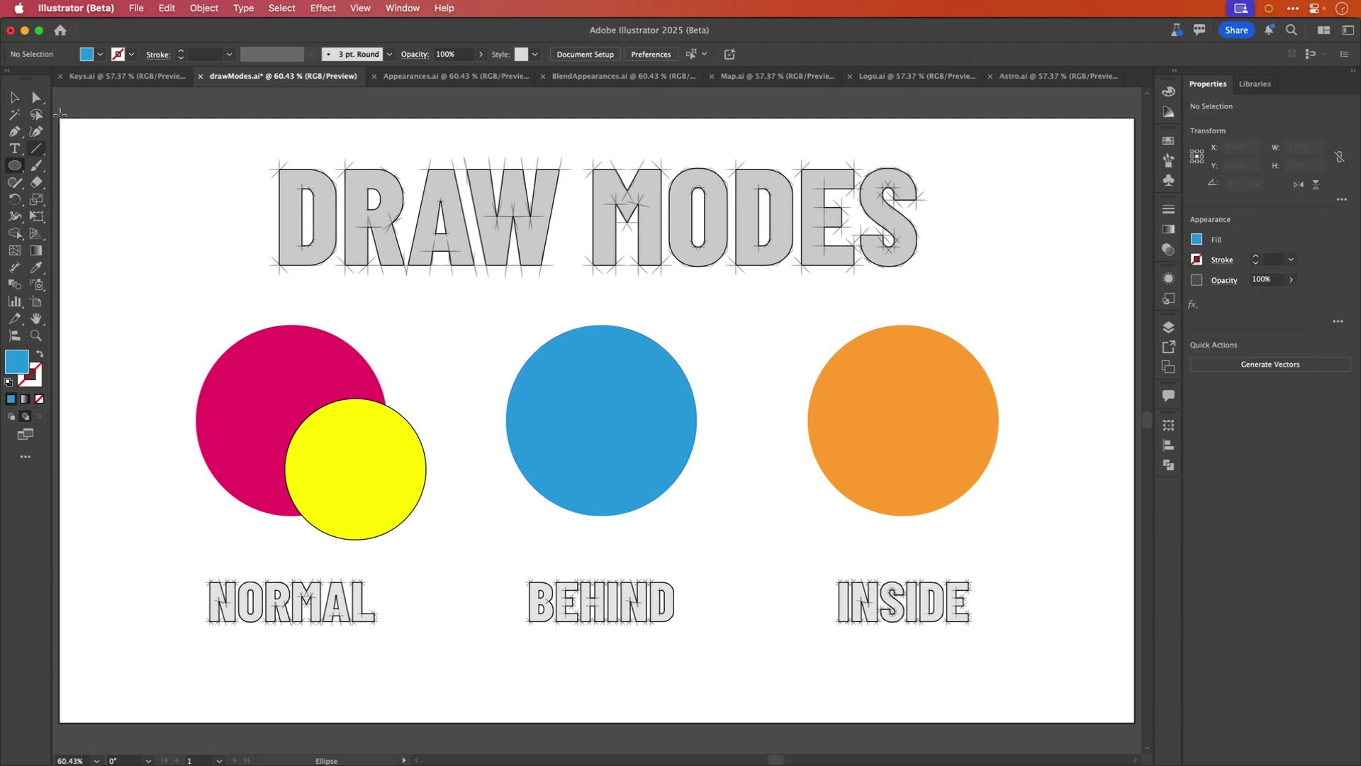
{"action": "left_click", "coordinate": [87, 54]}
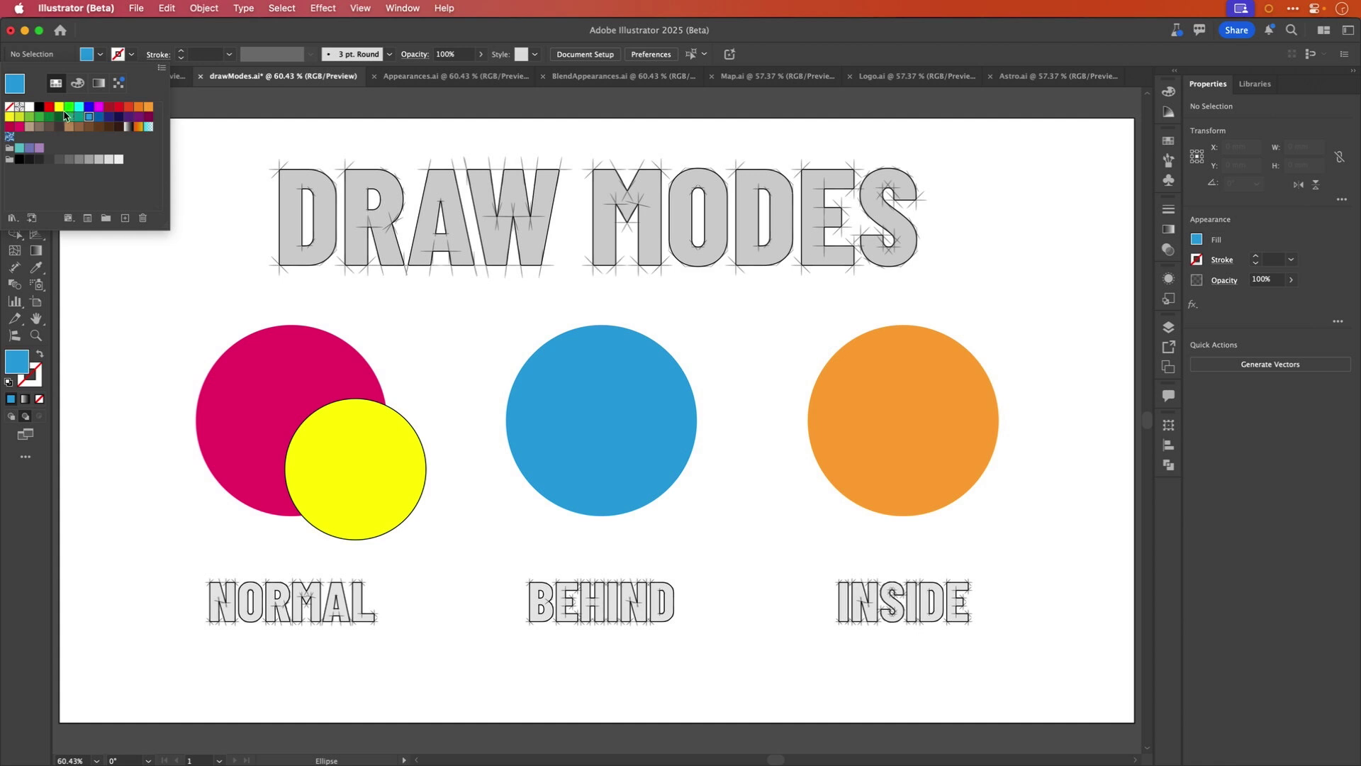
{"action": "left_click", "coordinate": [59, 107]}
{"action": "left_click", "coordinate": [639, 457]}
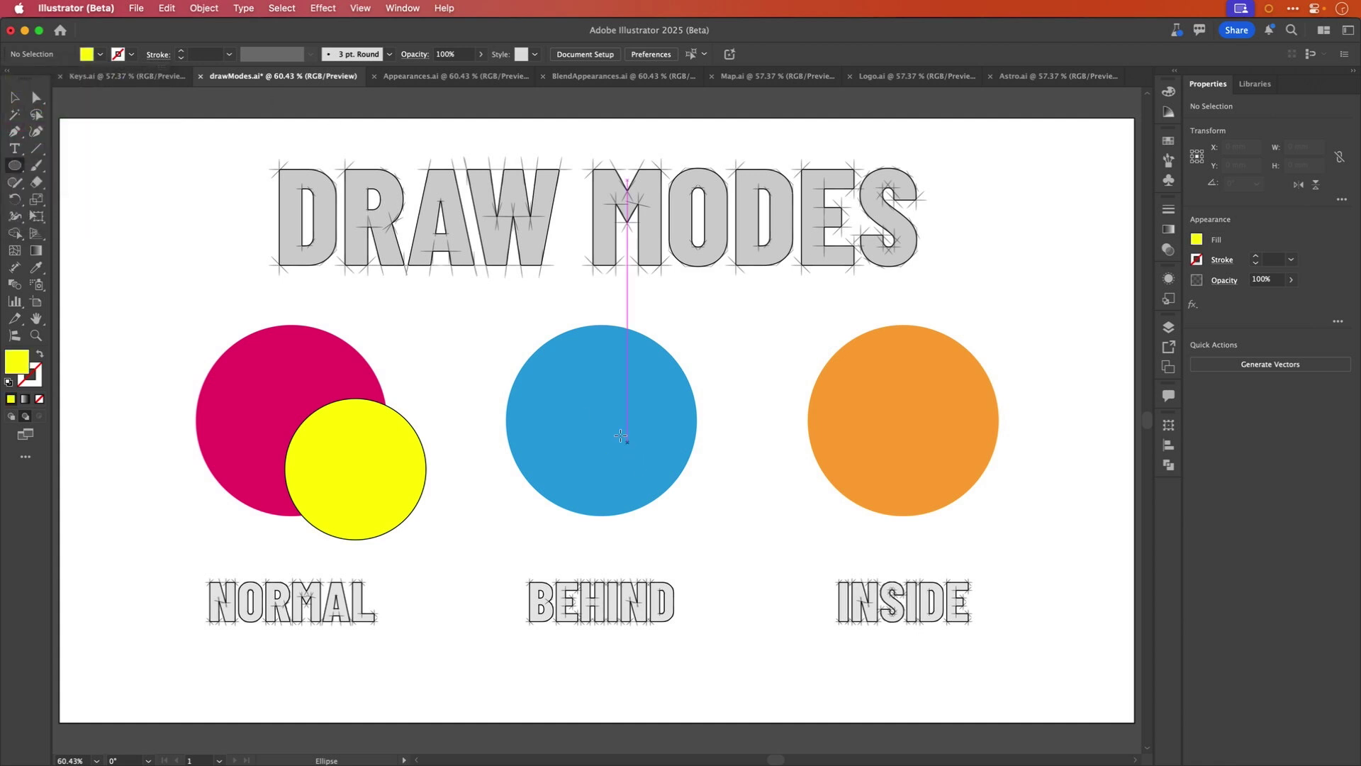
{"action": "mouse_move", "coordinate": [623, 436]}
{"action": "left_mouse_down"}
{"action": "mouse_move", "coordinate": [627, 418]}
{"action": "mouse_move", "coordinate": [653, 475]}
{"action": "mouse_move", "coordinate": [736, 540]}
{"action": "left_mouse_up"}
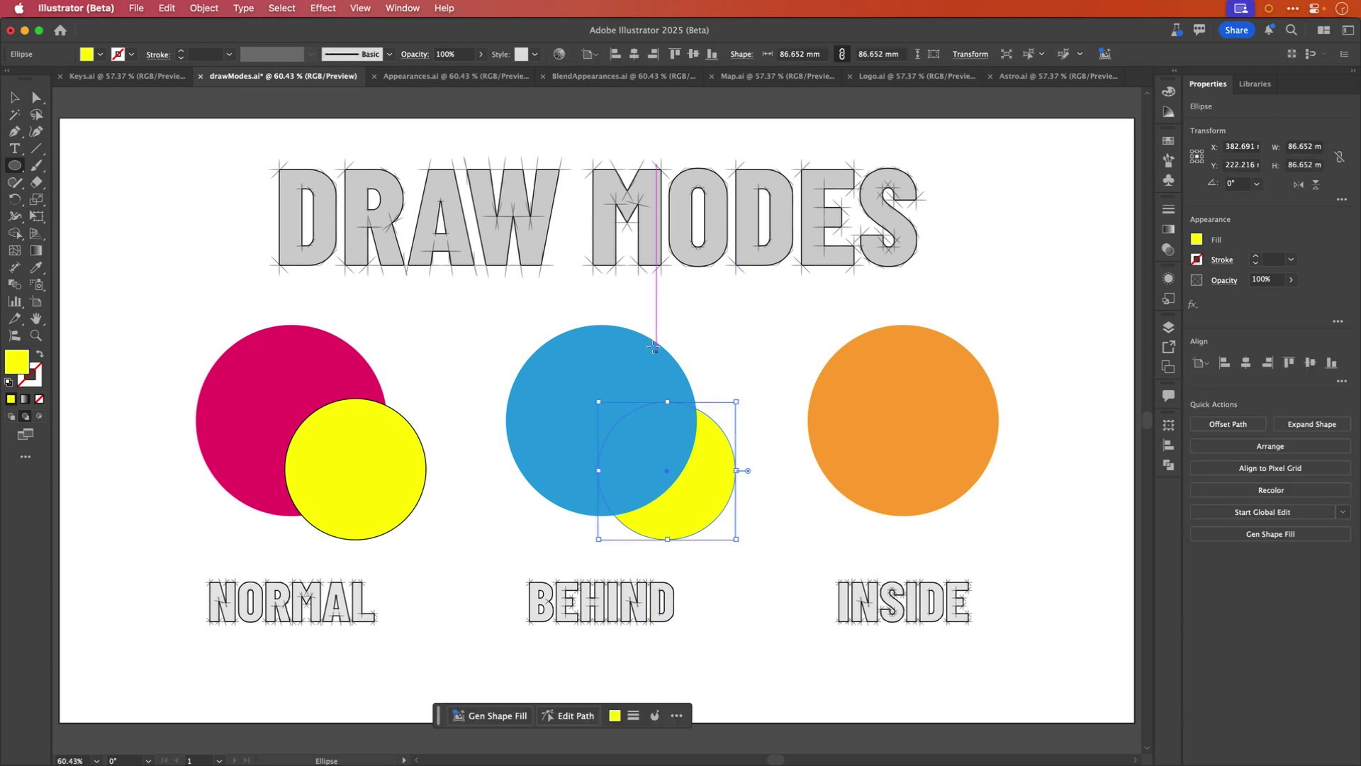
Draw a smaller circle behind the blue one, fill it RGB Green, and select the orange circle.
{"action": "left_click_drag", "start_coordinate": [644, 346], "coordinate": [736, 437]}
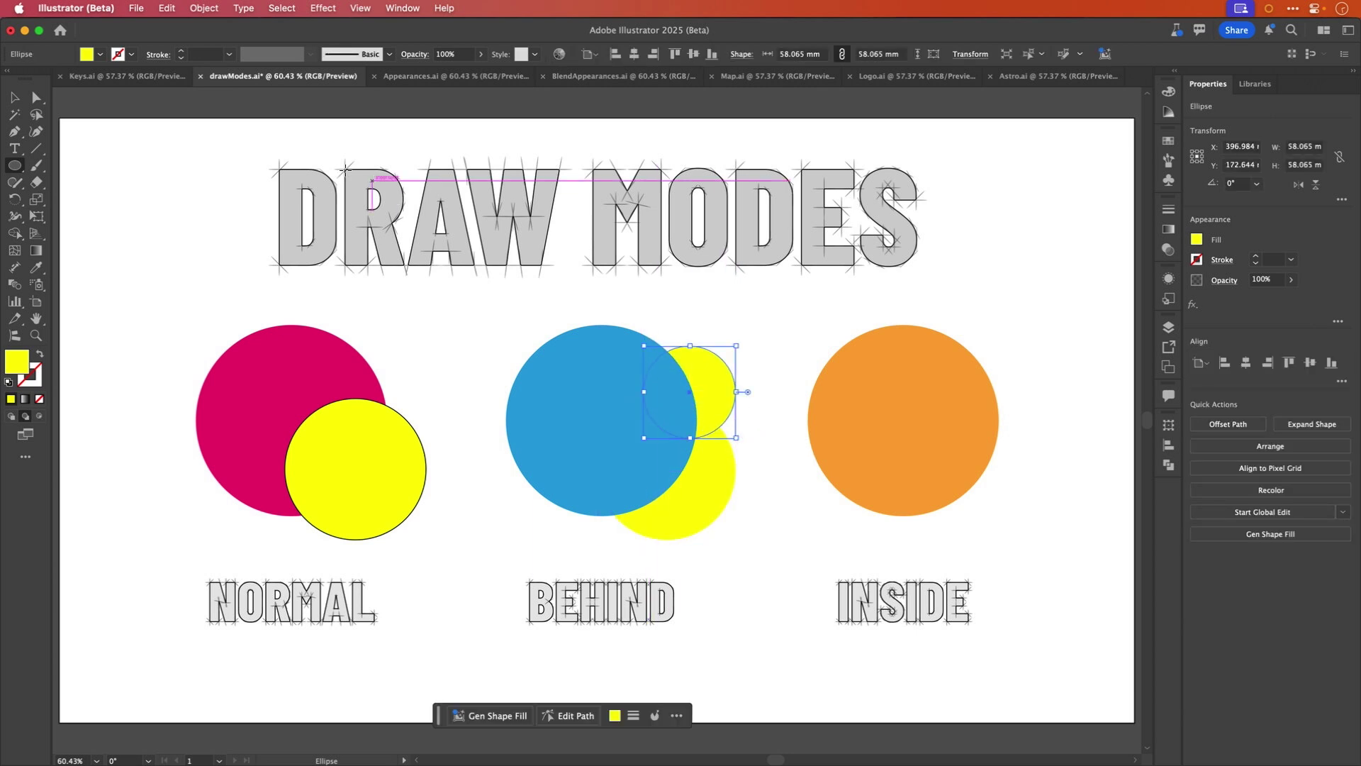
{"action": "left_click", "coordinate": [100, 55]}
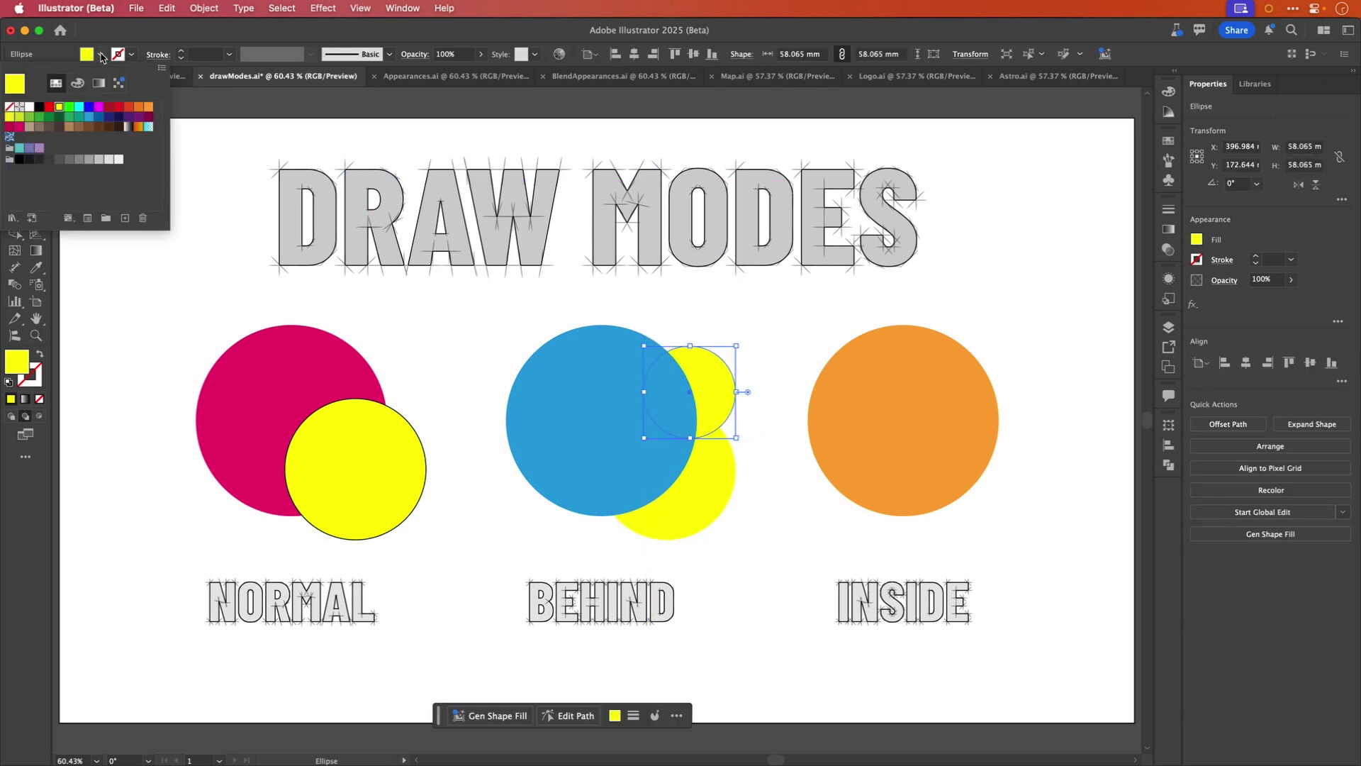
{"action": "left_click", "coordinate": [70, 107]}
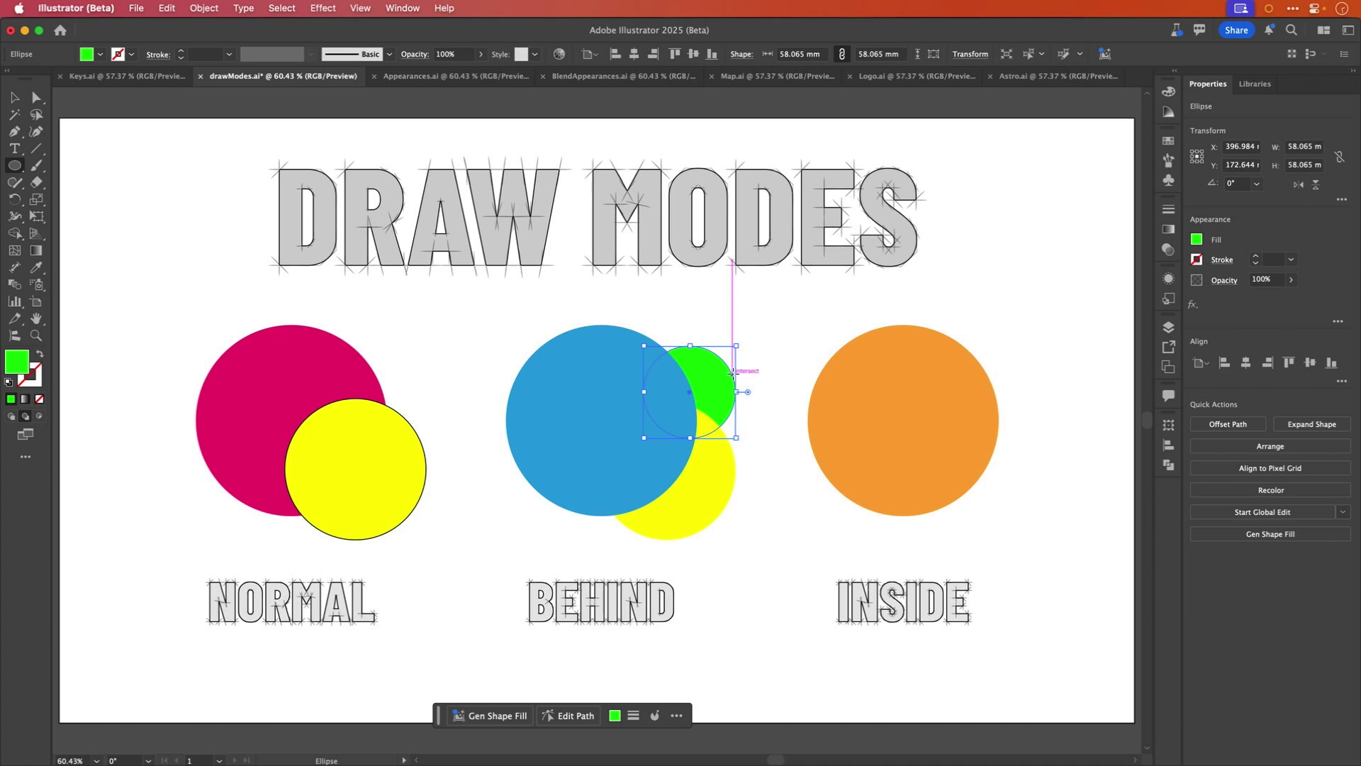
{"action": "key", "text": "v"}
{"action": "left_click", "coordinate": [939, 415]}
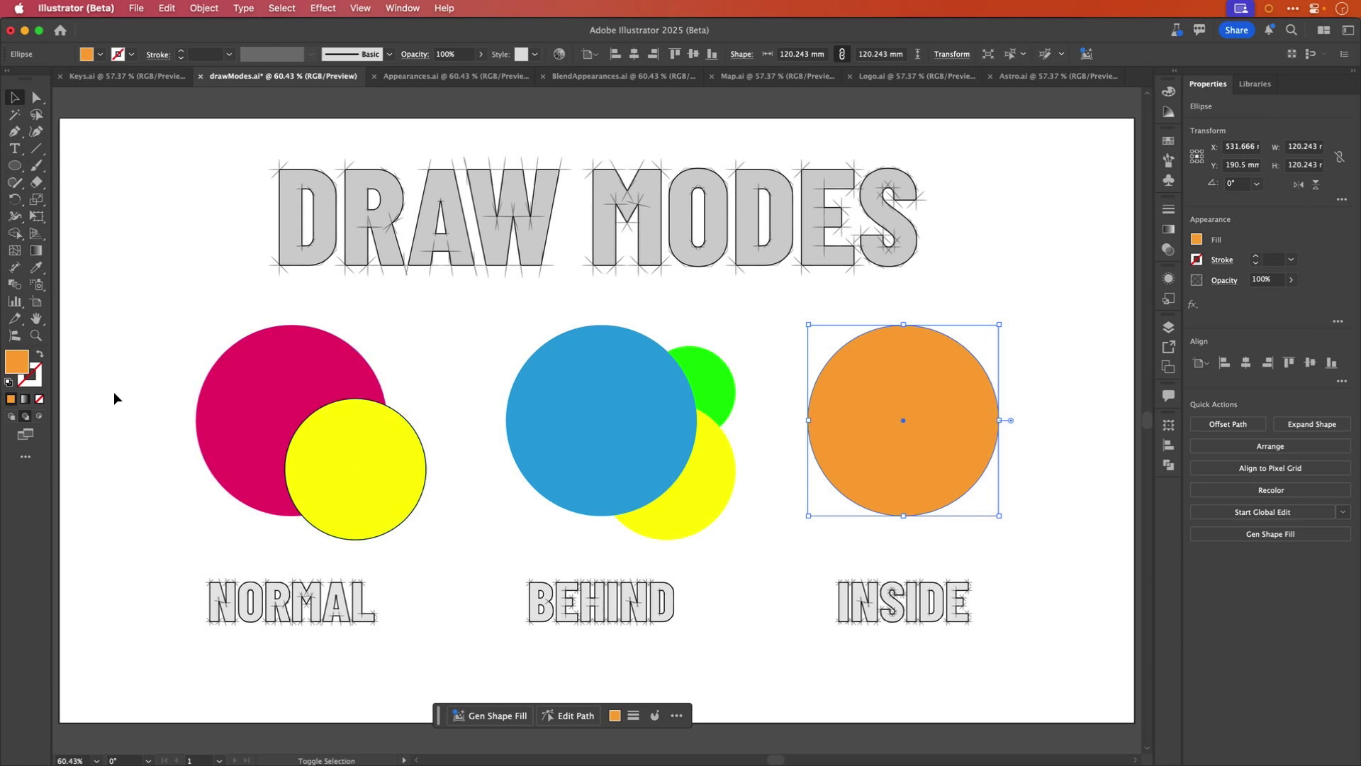
Switch to Draw Inside and draw a yellow ellipse over the orange INSIDE circle.
{"action": "key", "text": "shift+d"}
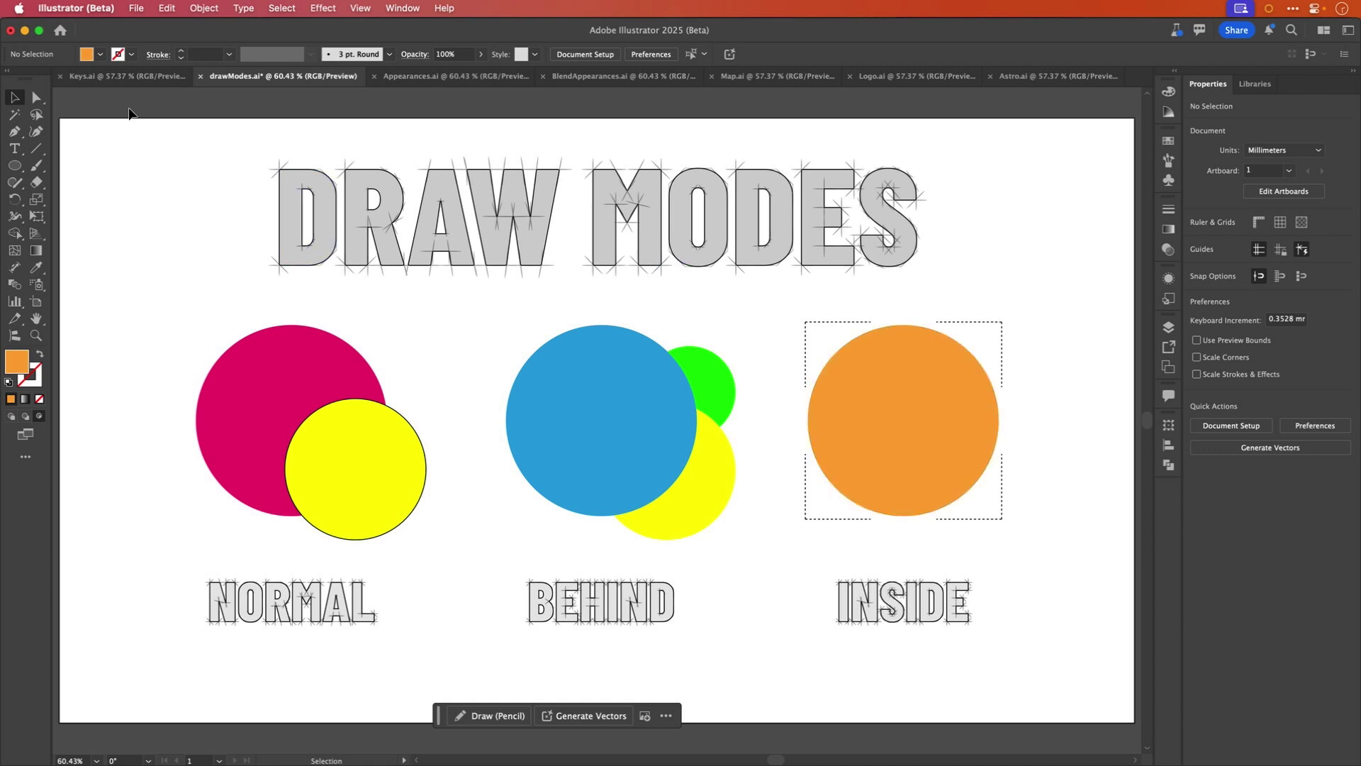
{"action": "left_click", "coordinate": [11, 169]}
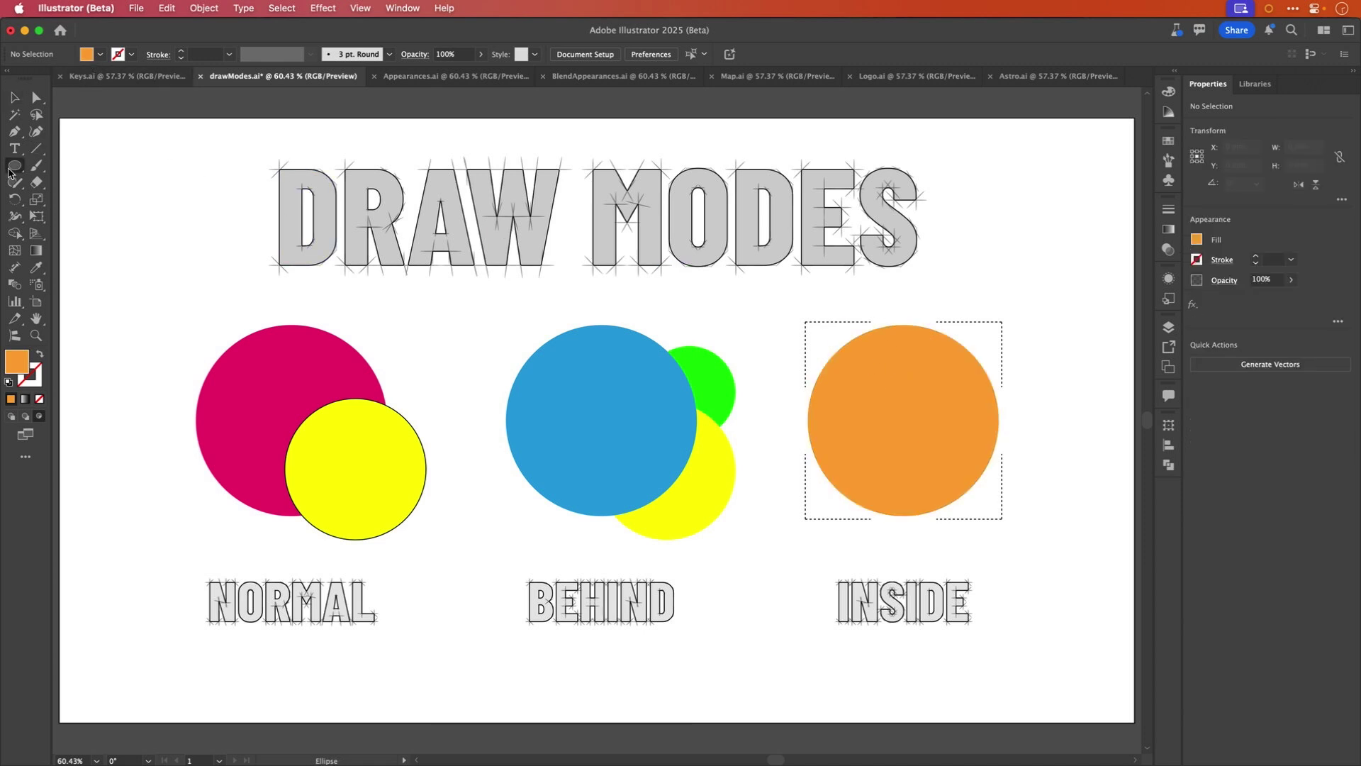
{"action": "left_click", "coordinate": [100, 55]}
{"action": "left_click", "coordinate": [59, 114]}
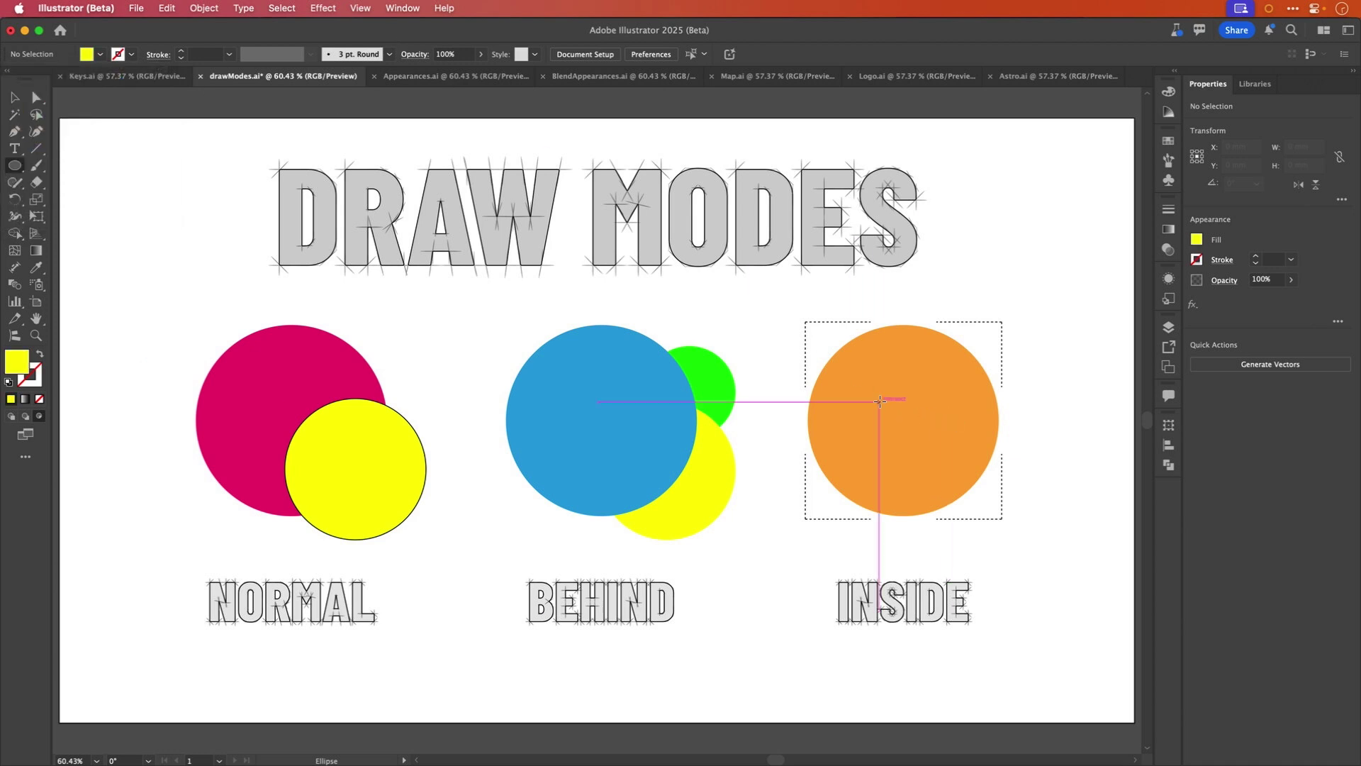
{"action": "left_click_drag", "start_coordinate": [879, 398], "coordinate": [998, 569]}
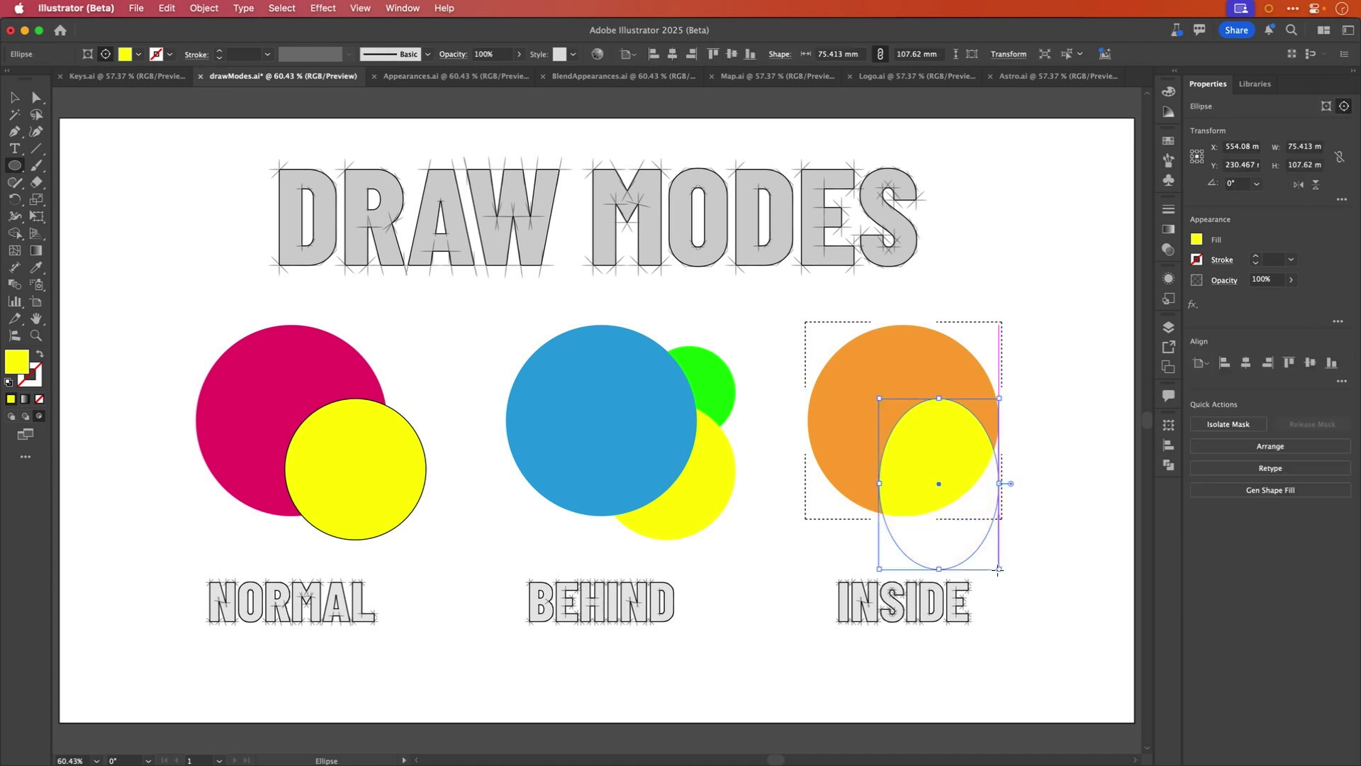
Add more yellow ellipses clipped at the orange circle's top, left and right edges.
{"action": "left_click_drag", "start_coordinate": [859, 296], "coordinate": [931, 364]}
{"action": "left_click_drag", "start_coordinate": [781, 385], "coordinate": [860, 429]}
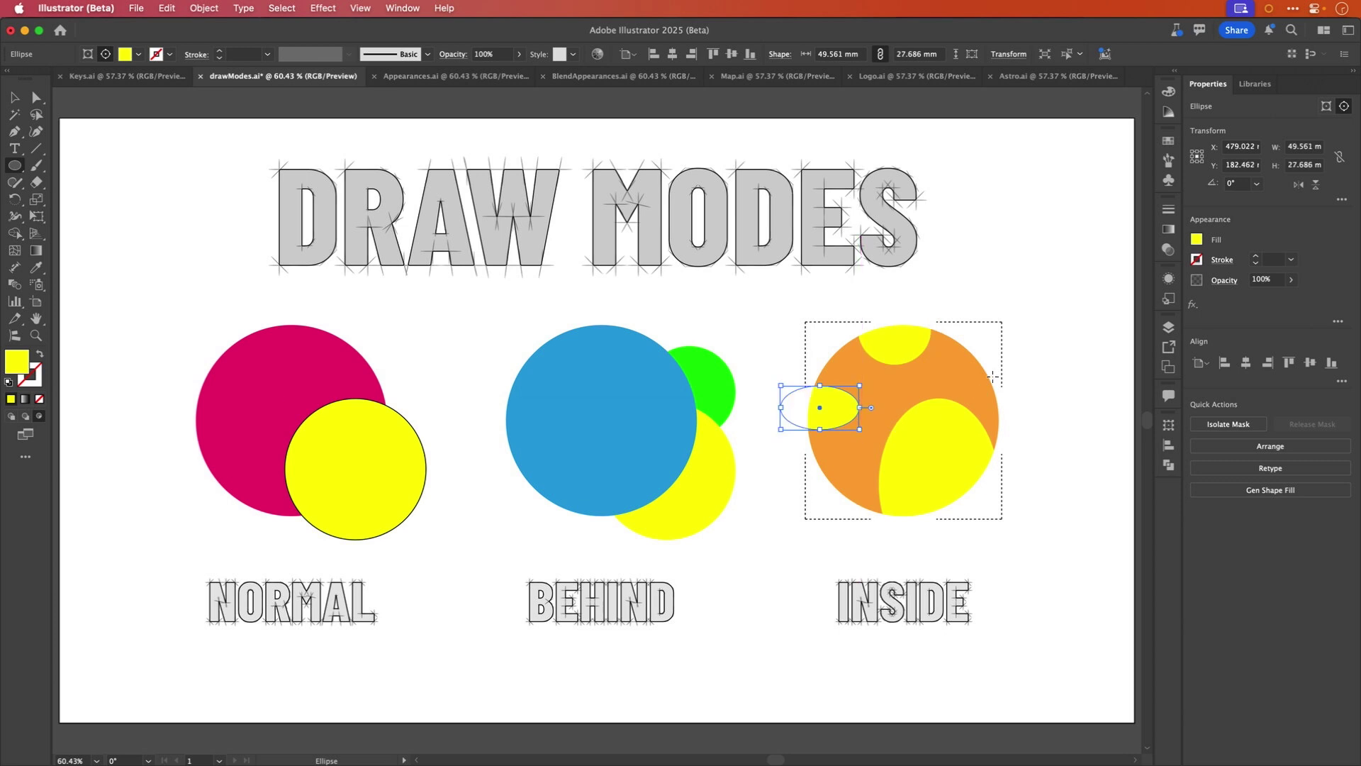
{"action": "left_click_drag", "start_coordinate": [1030, 358], "coordinate": [962, 392]}
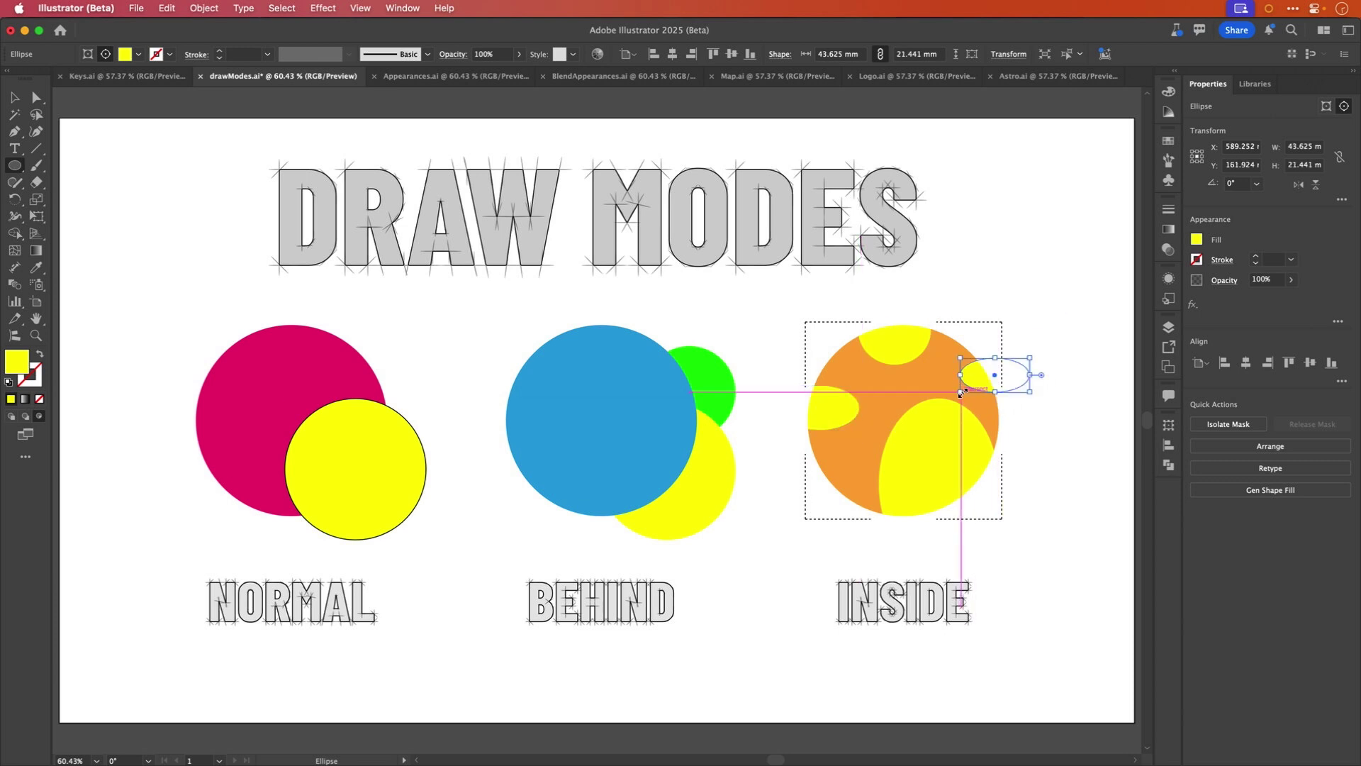
{"action": "left_click_drag", "start_coordinate": [961, 392], "coordinate": [962, 392]}
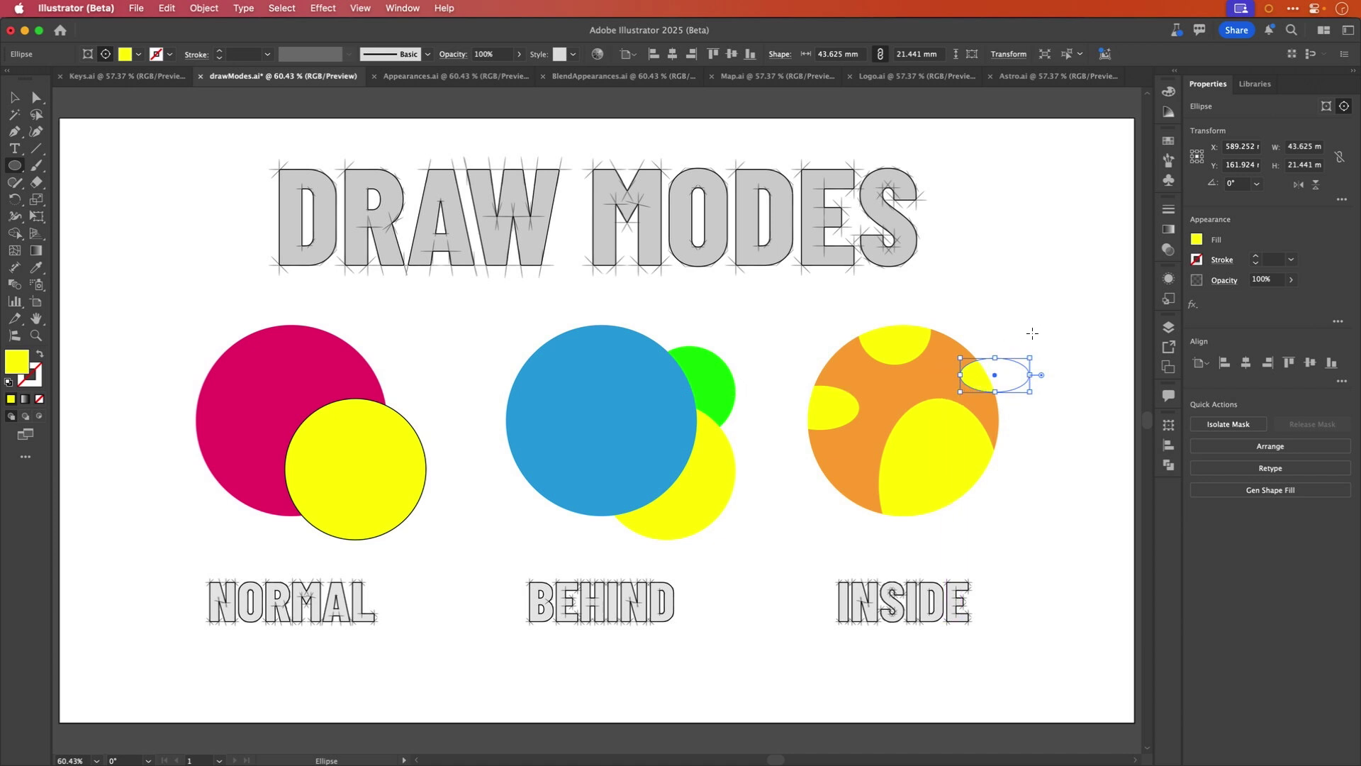
{"action": "left_click_drag", "start_coordinate": [993, 372], "coordinate": [972, 375]}
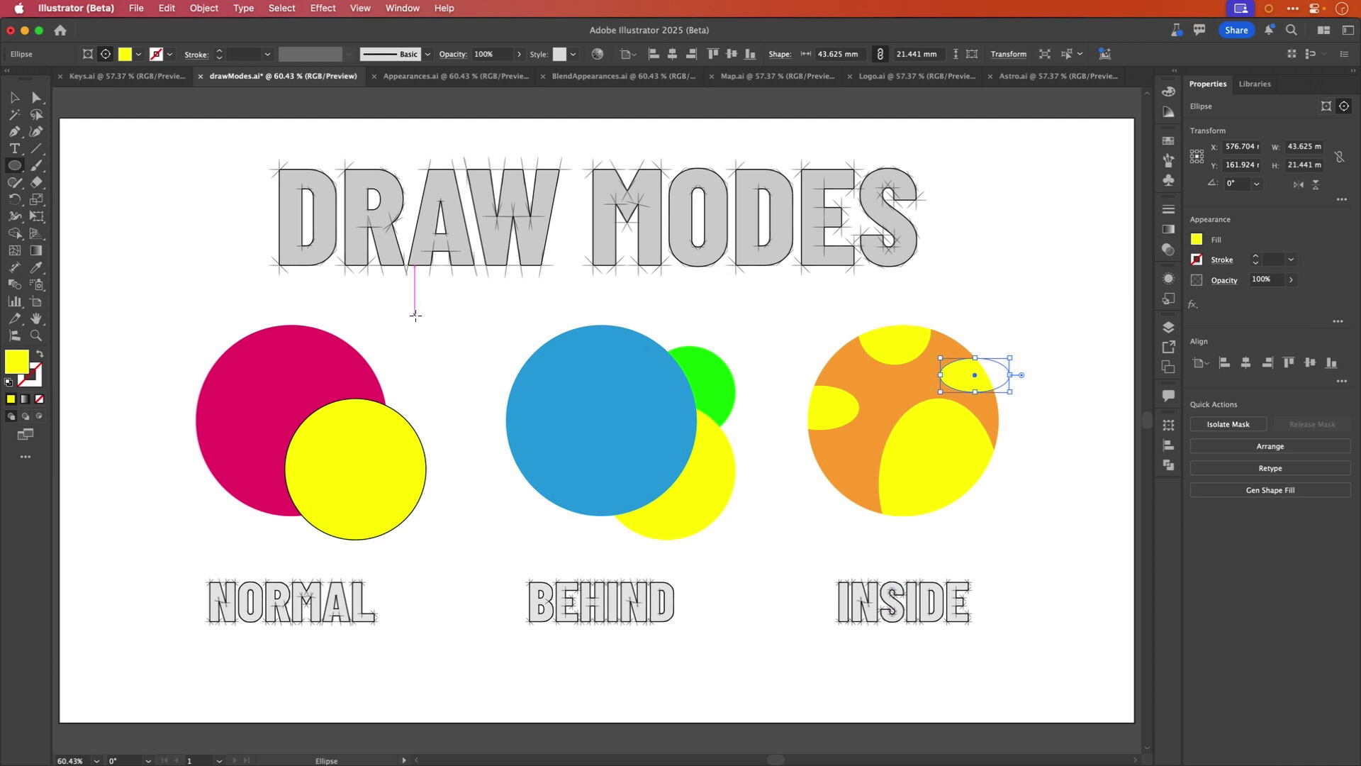
Select and deselect the orange circle's clip group, then switch to the Logo.ai document.
{"action": "left_click", "coordinate": [14, 97]}
{"action": "left_click", "coordinate": [310, 146]}
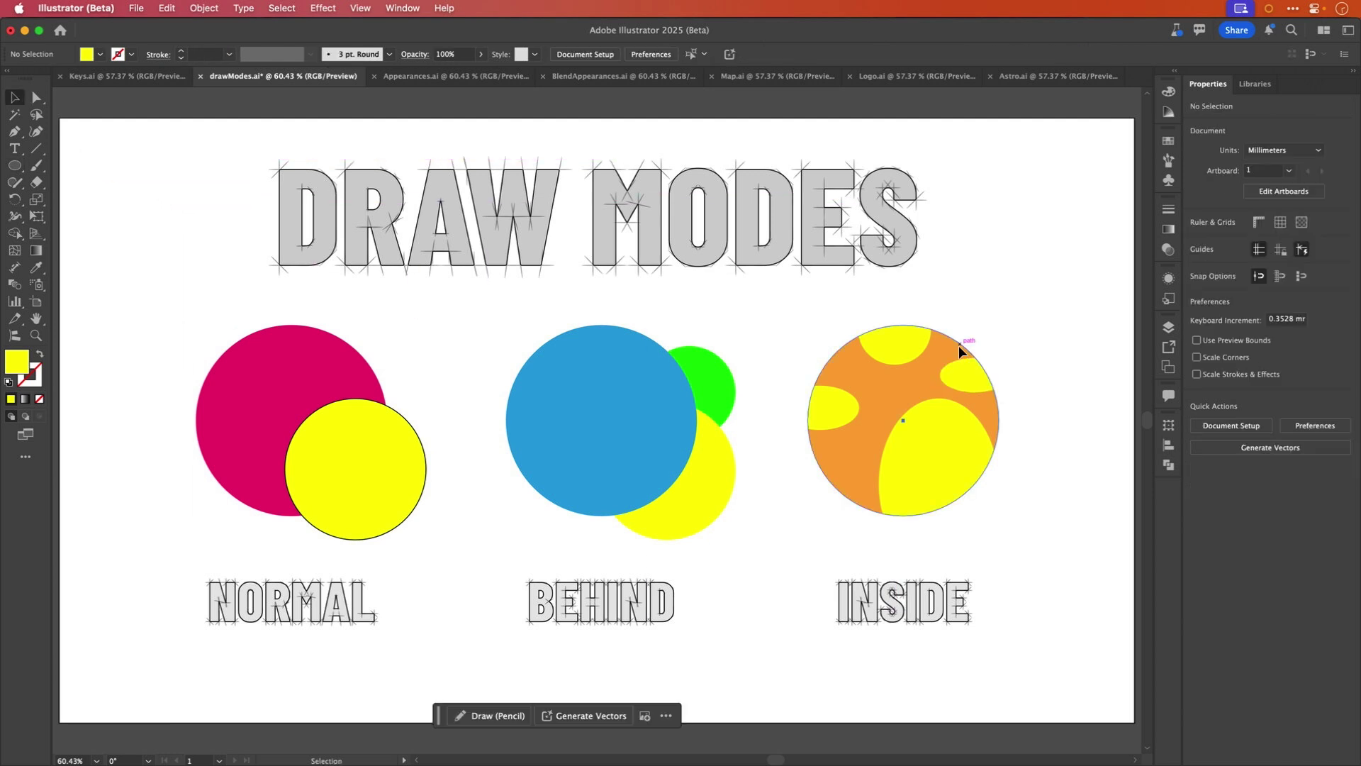
{"action": "left_click", "coordinate": [959, 346]}
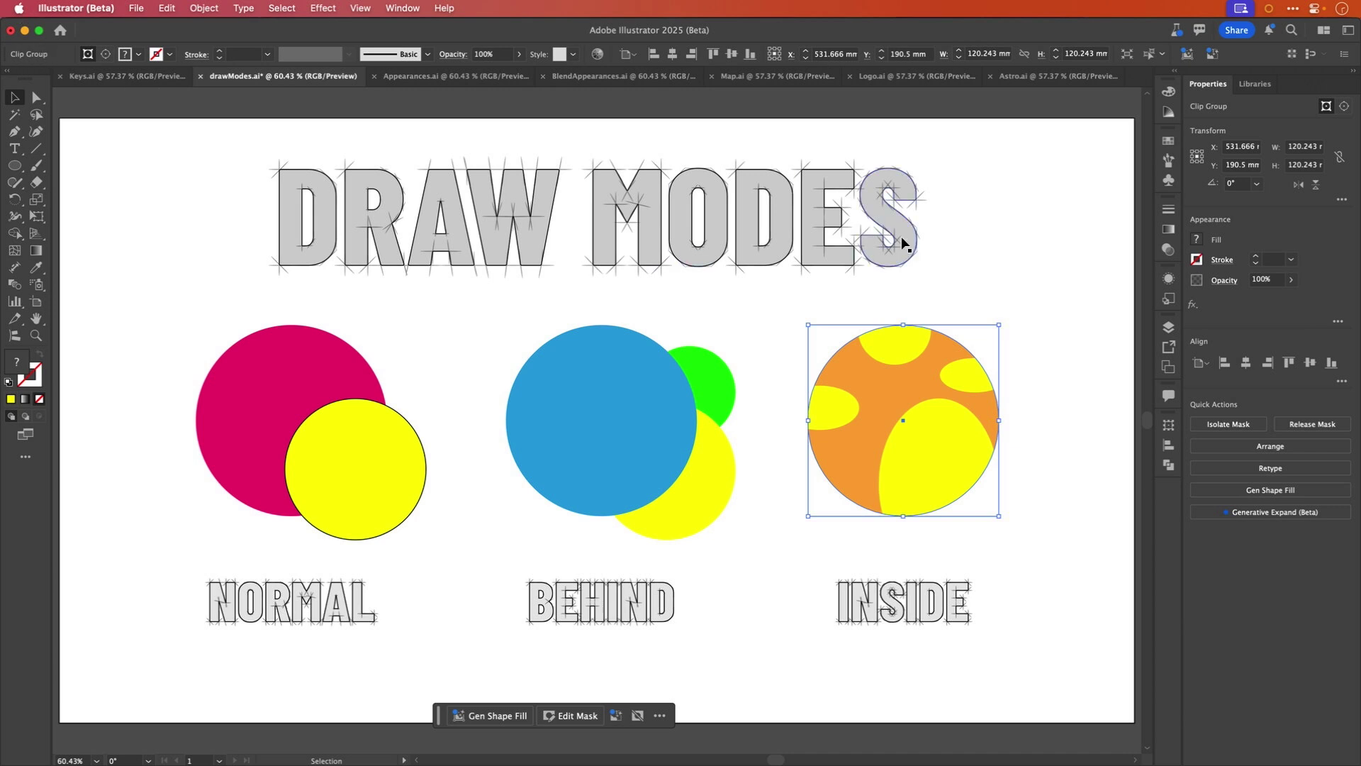
{"action": "left_click", "coordinate": [1055, 288]}
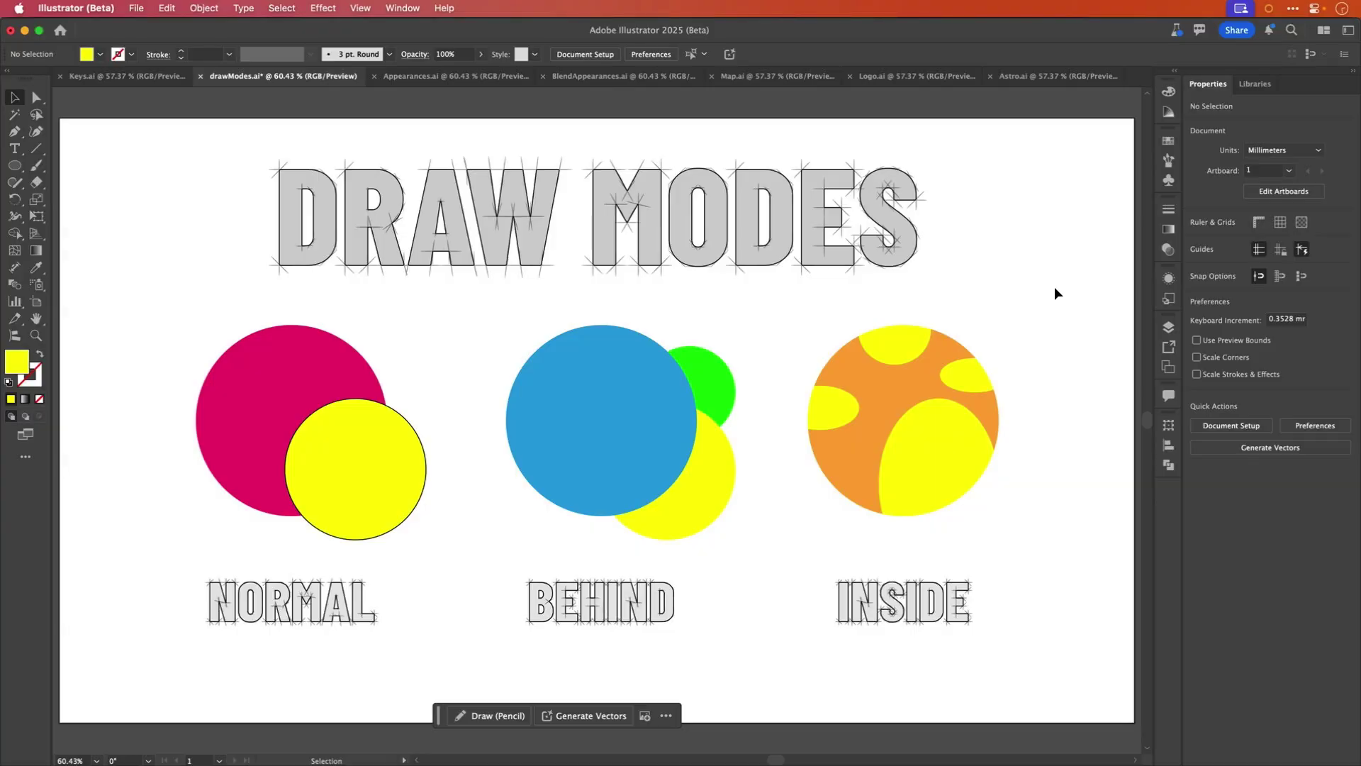
{"action": "left_click", "coordinate": [905, 78]}
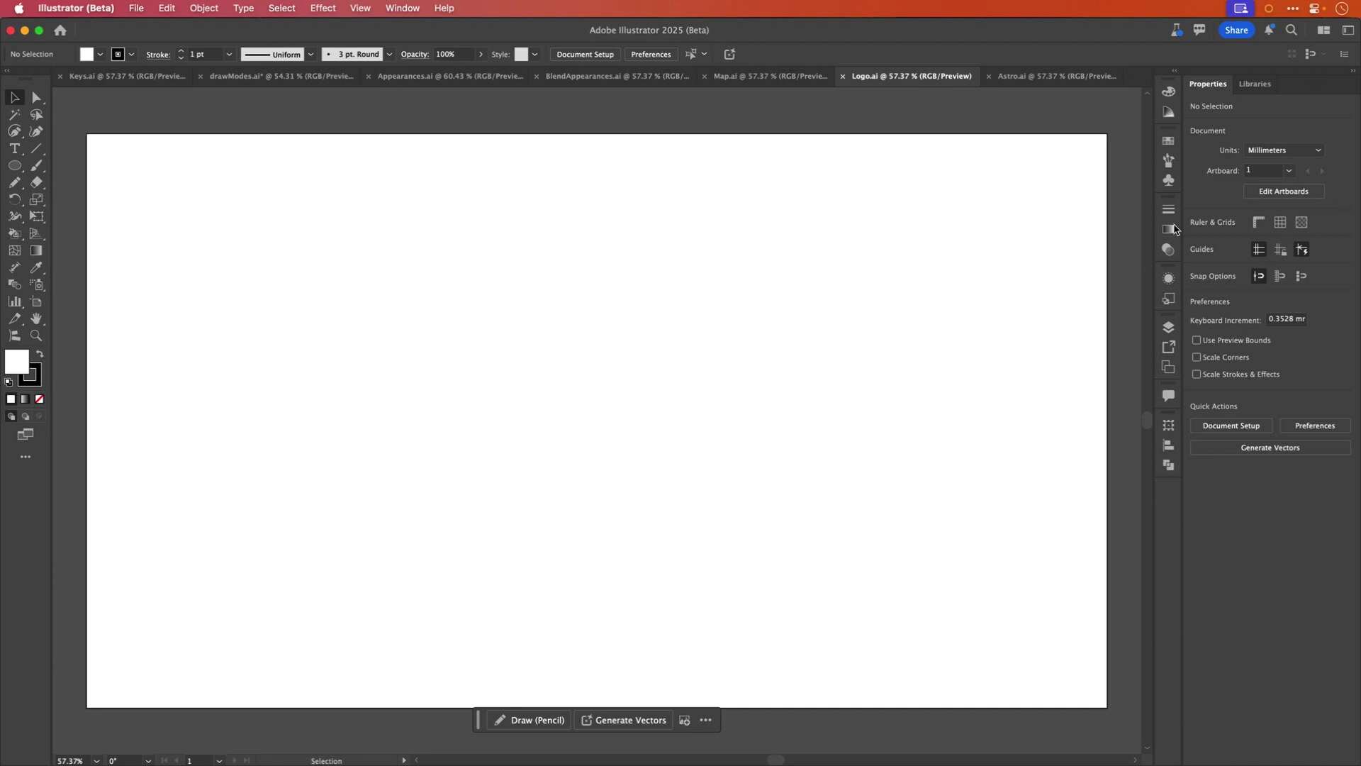
Show the Layers panel and add a new Layer 2 to Logo.ai with Cmd+L.
{"action": "left_click", "coordinate": [1170, 327]}
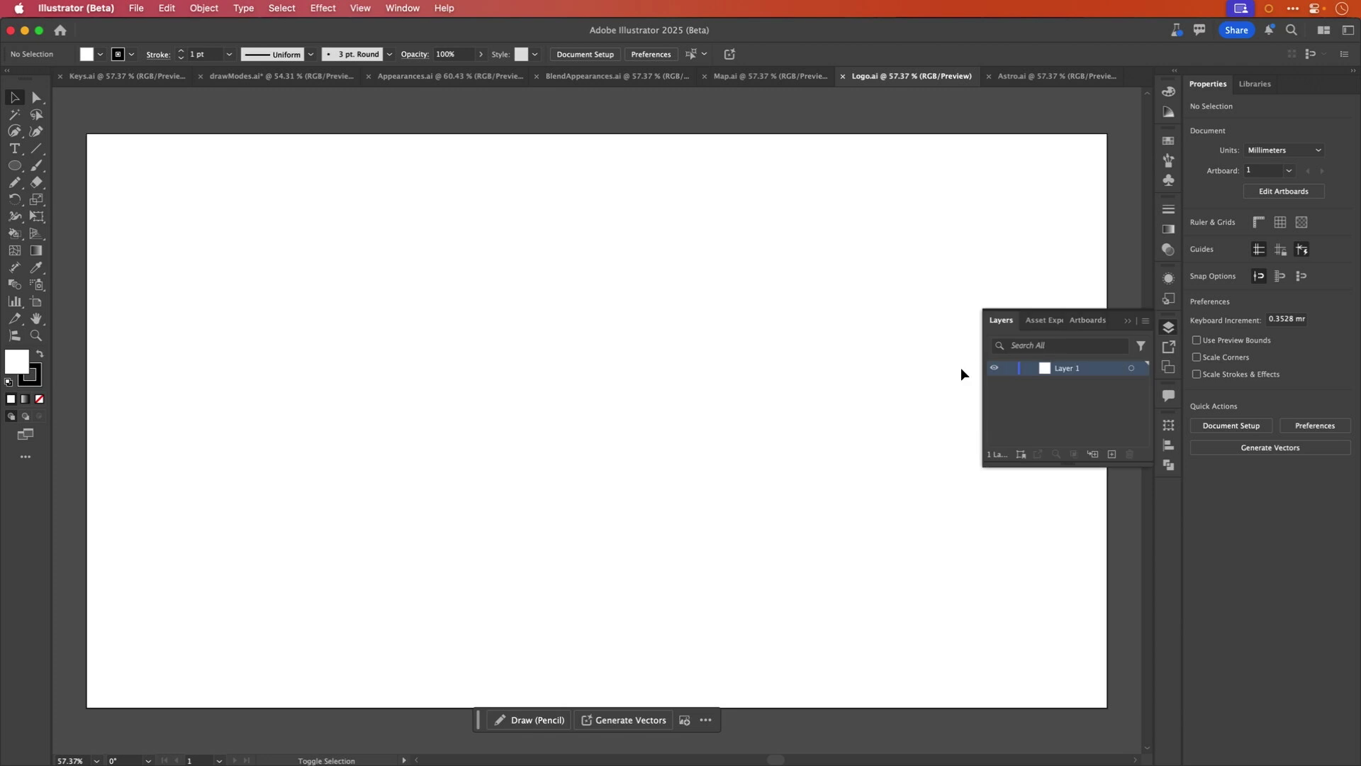
{"action": "key", "text": "shift+d"}
{"action": "key", "text": "a"}
{"action": "key", "text": "super+l"}
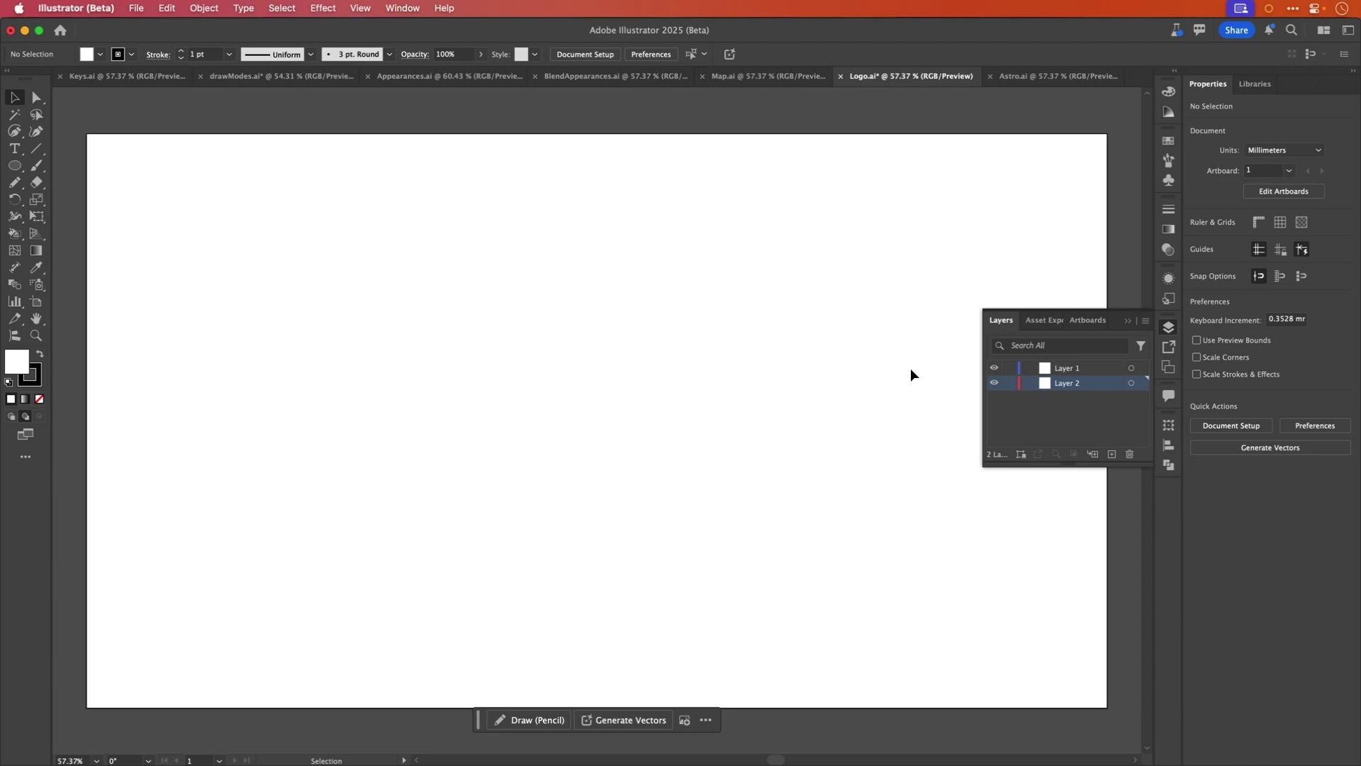
{"action": "key", "text": "shift+d"}
{"action": "key", "text": "super"}
Place the omniProofer.jpg sketch on the artboard and nudge it up slightly.
{"action": "key", "text": "super+shift+p"}
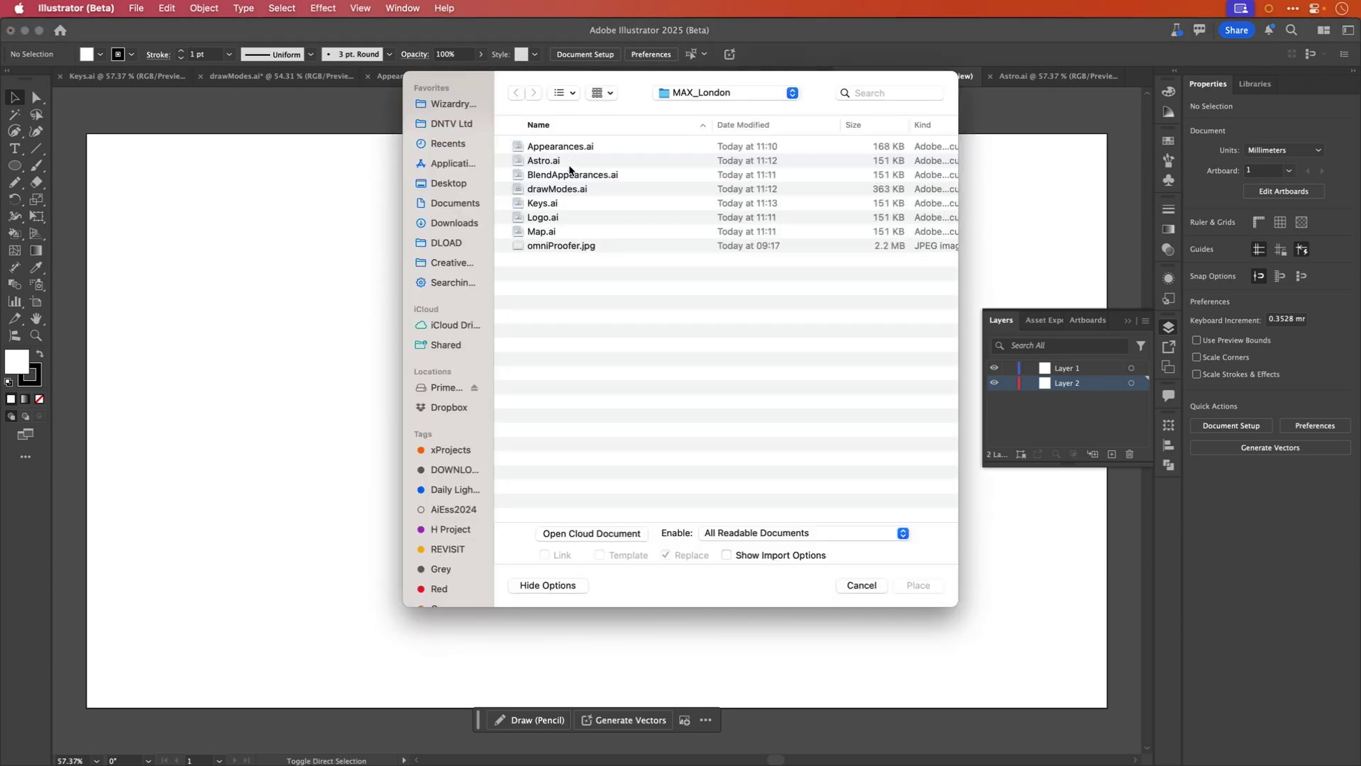
{"action": "left_click", "coordinate": [568, 235]}
{"action": "left_click", "coordinate": [568, 246]}
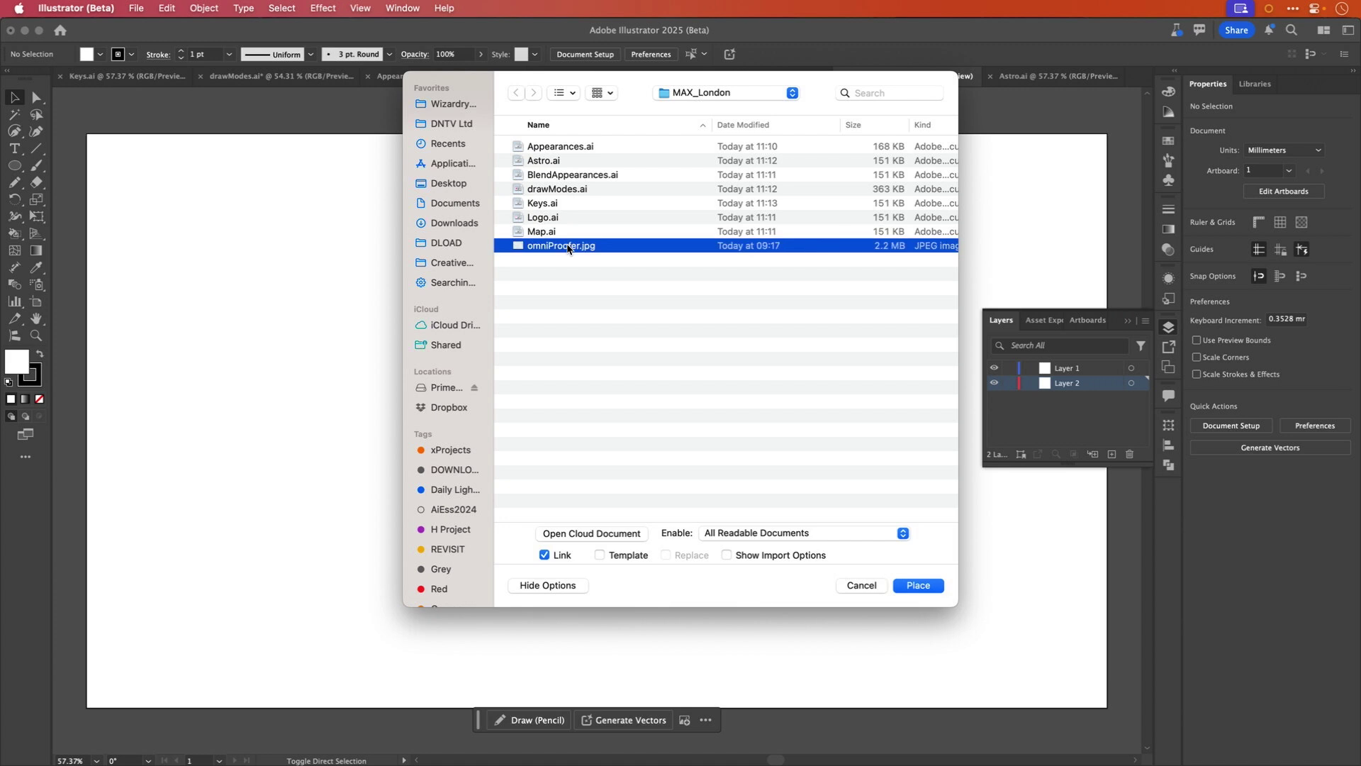
{"action": "double_click", "coordinate": [568, 246]}
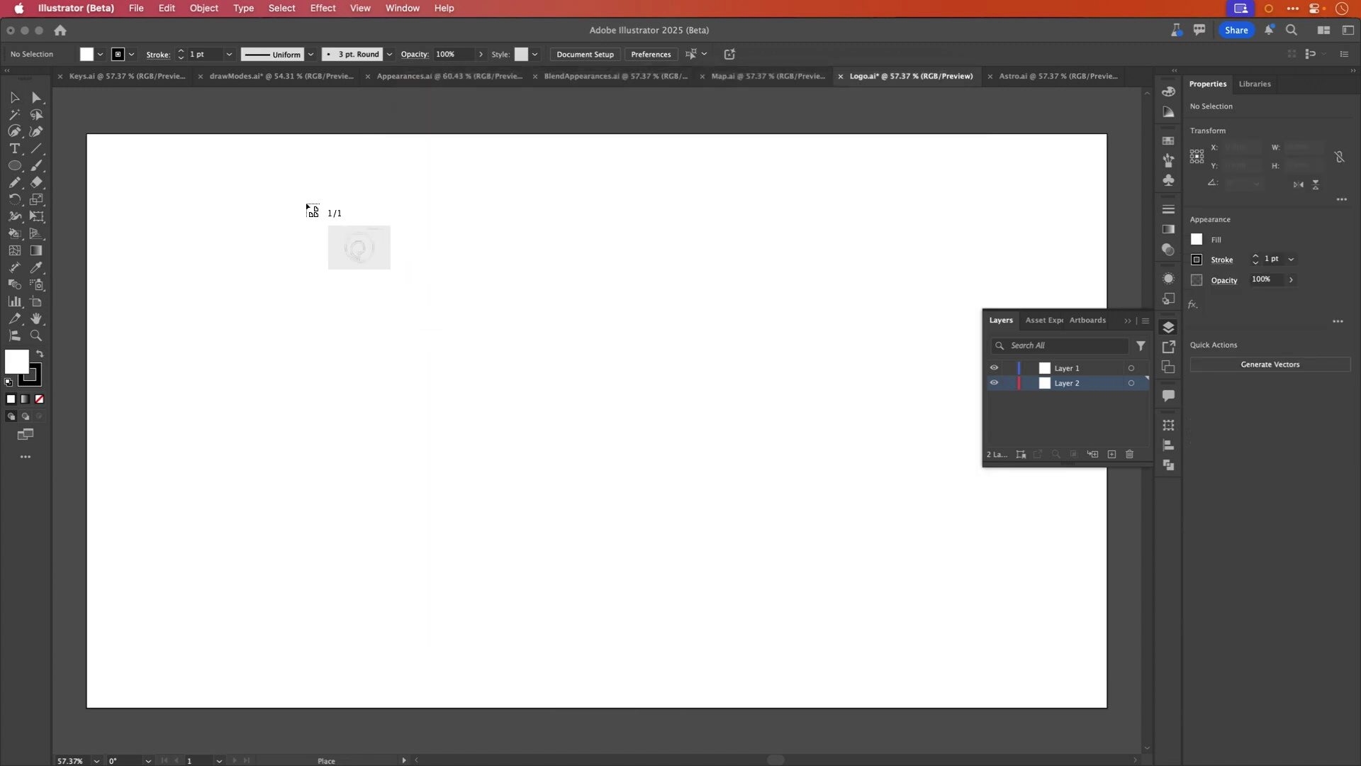
{"action": "left_click", "coordinate": [286, 203]}
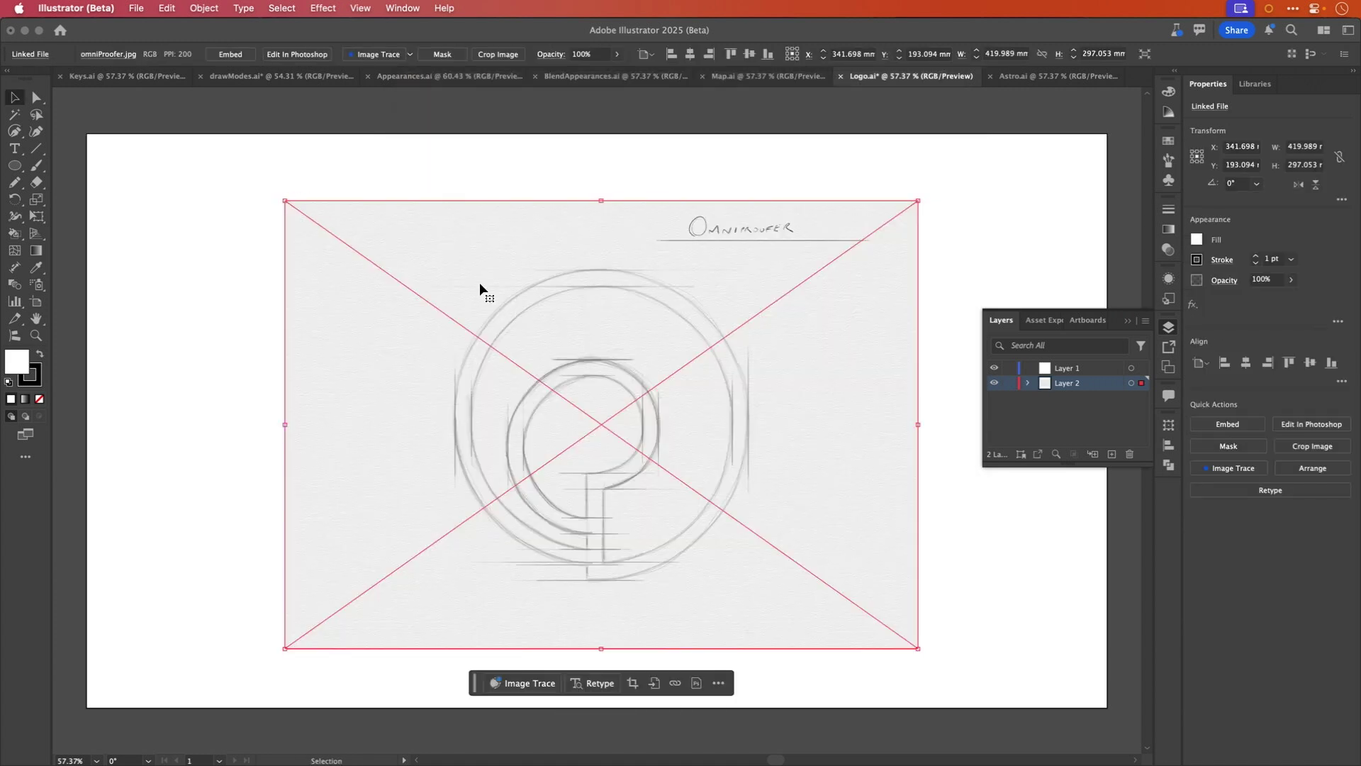
{"action": "left_click_drag", "start_coordinate": [615, 339], "coordinate": [620, 327]}
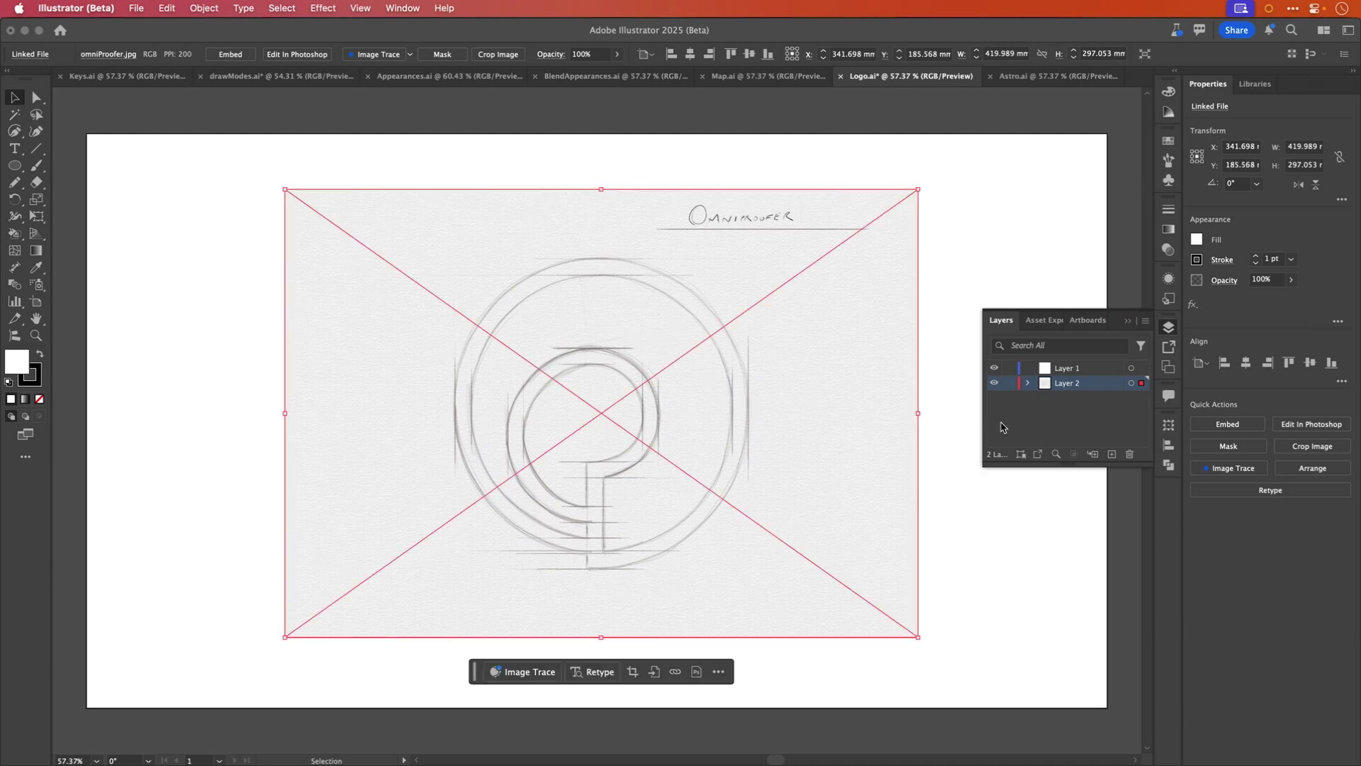
Make Layer 2 a template layer, target Layer 1, zoom in and pick the Curvature tool.
{"action": "double_click", "coordinate": [1106, 387]}
{"action": "left_click", "coordinate": [605, 393]}
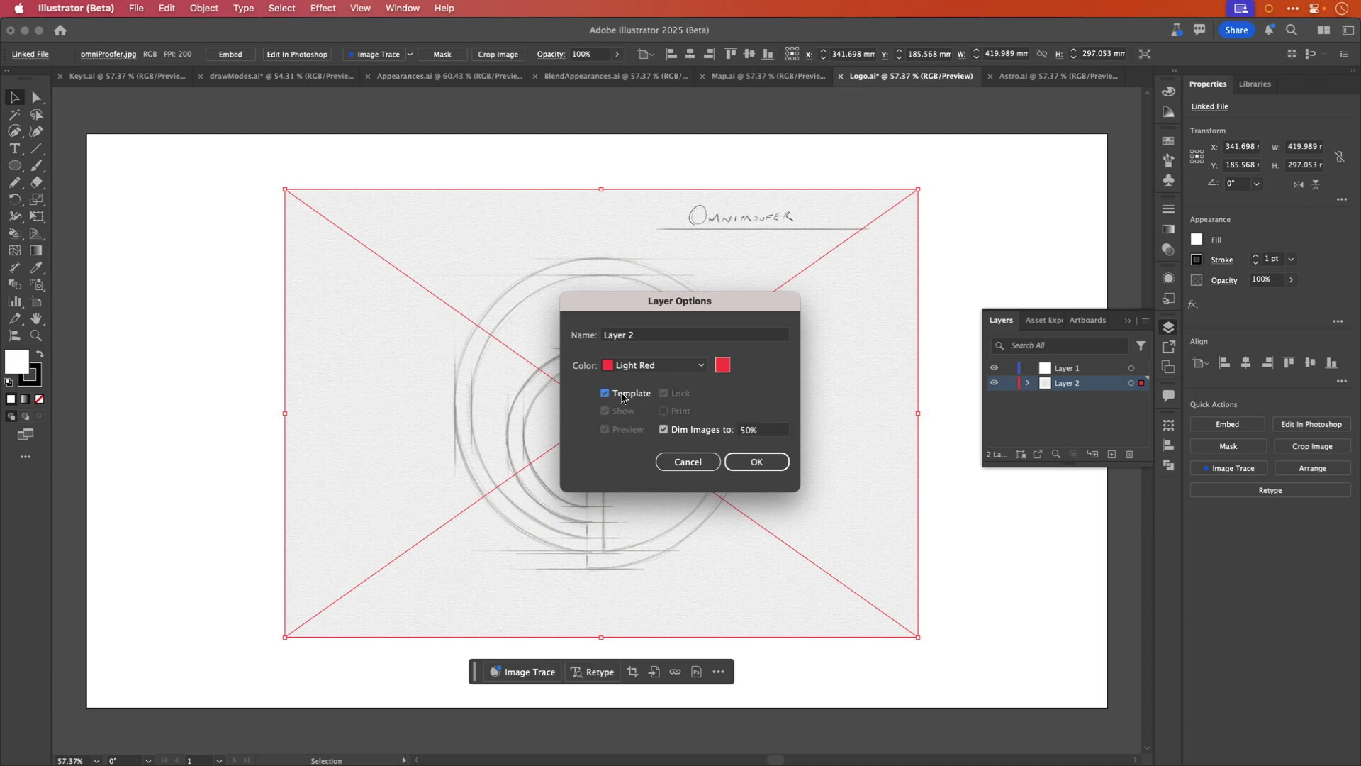
{"action": "left_click", "coordinate": [757, 461]}
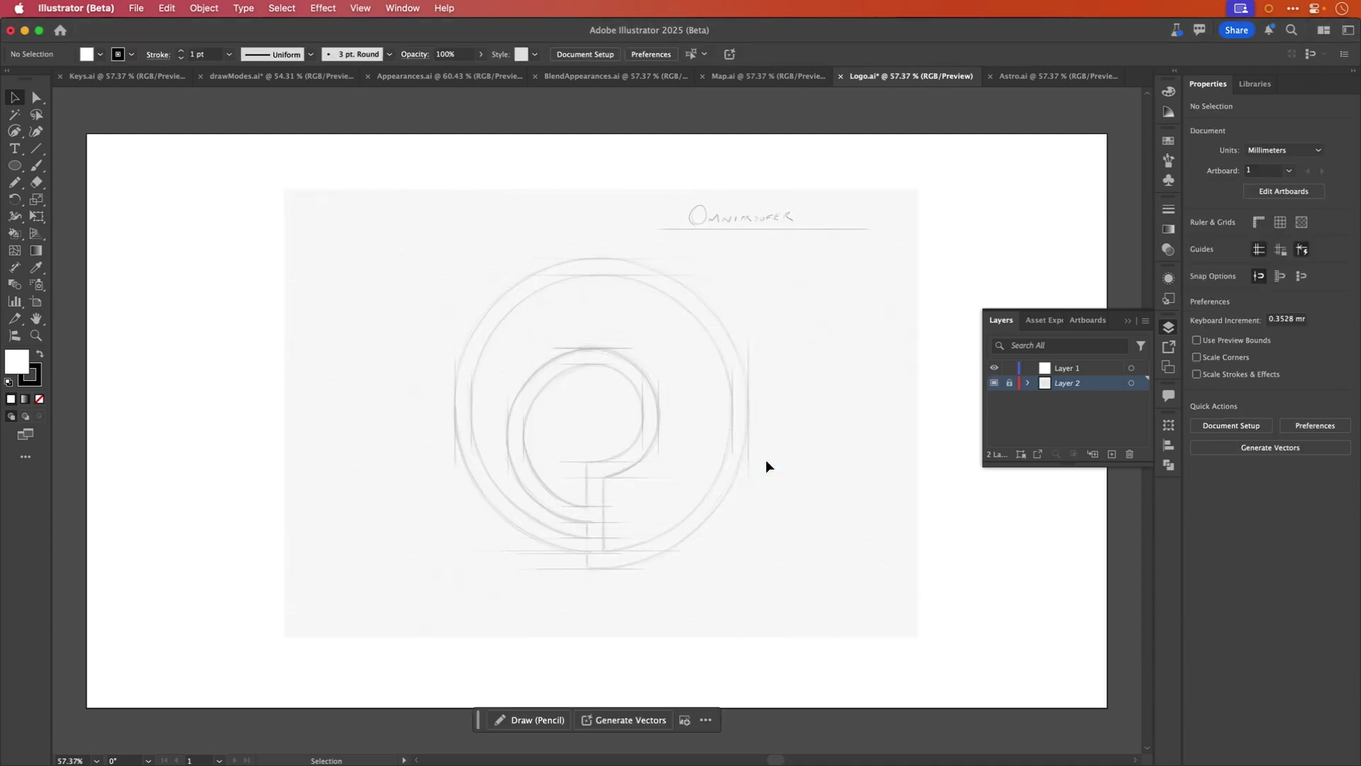
{"action": "left_click", "coordinate": [1085, 370]}
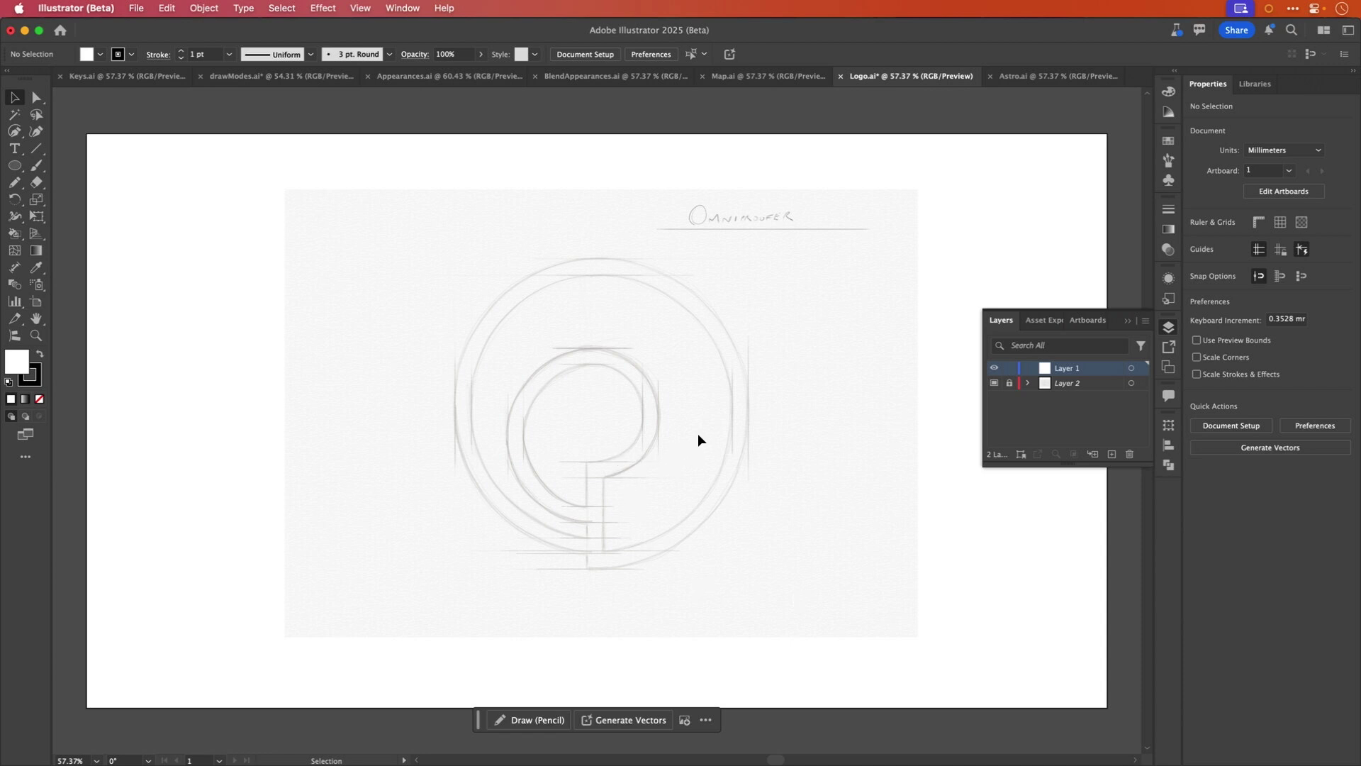
{"action": "scroll", "coordinate": [635, 448], "scroll_direction": "up", "scroll_amount": 3}
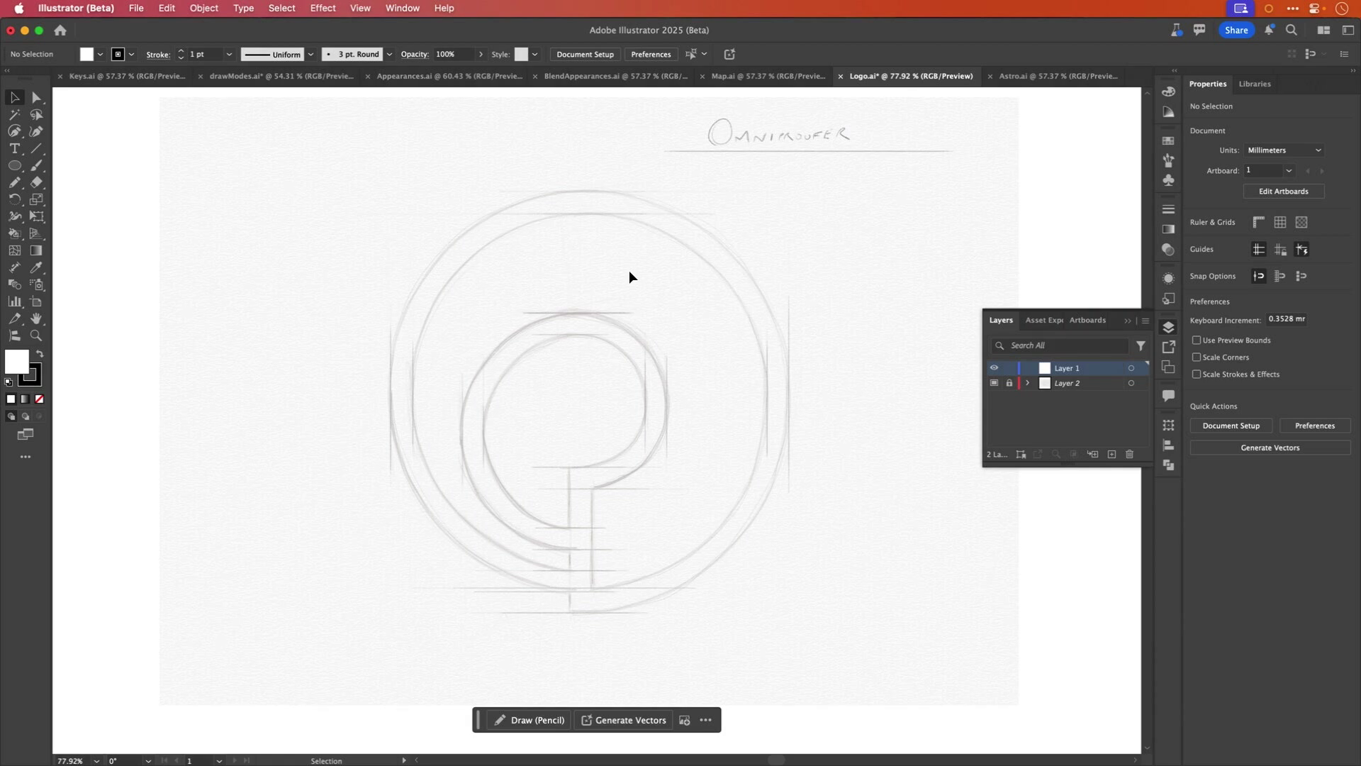
{"action": "key", "text": "shift+grave"}
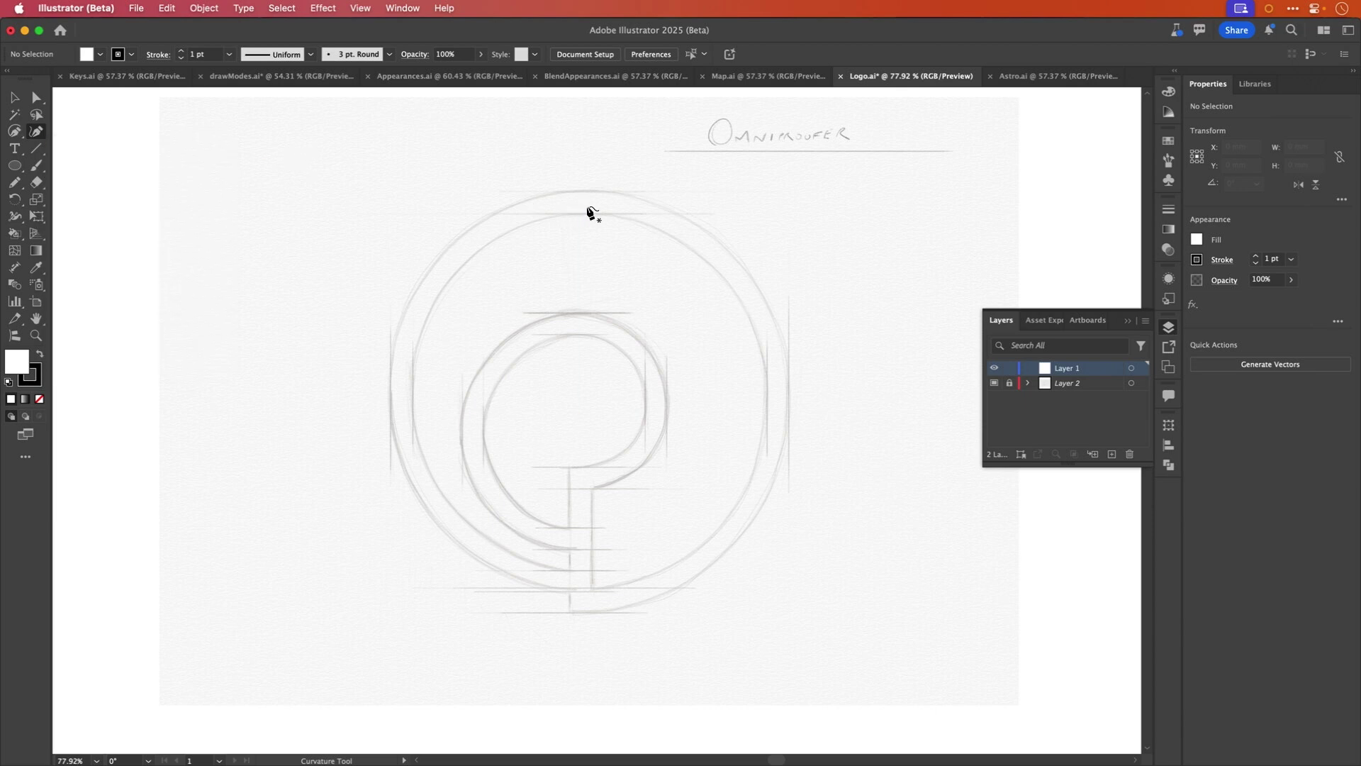
Trace the sketch's inner bowl and straight stem with an unfilled curvature path.
{"action": "left_click", "coordinate": [579, 538]}
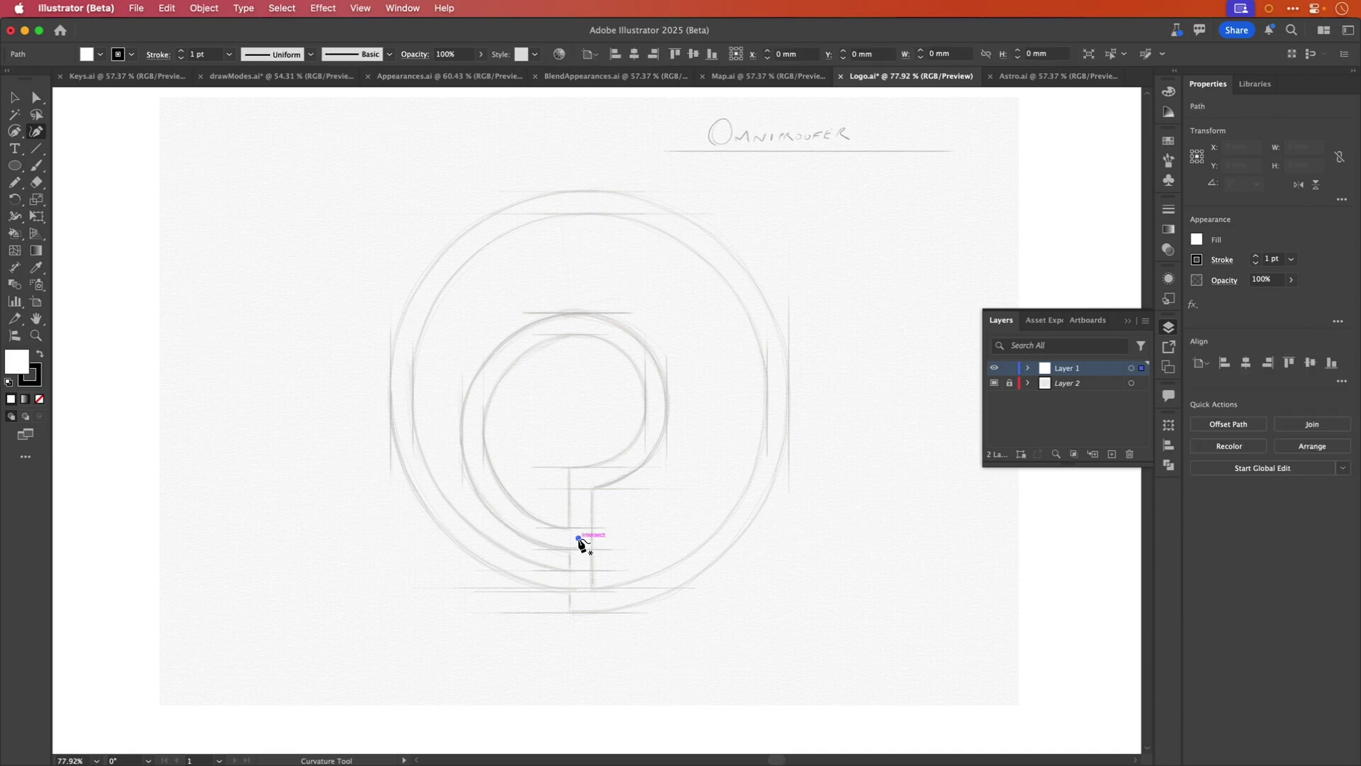
{"action": "left_click", "coordinate": [472, 431]}
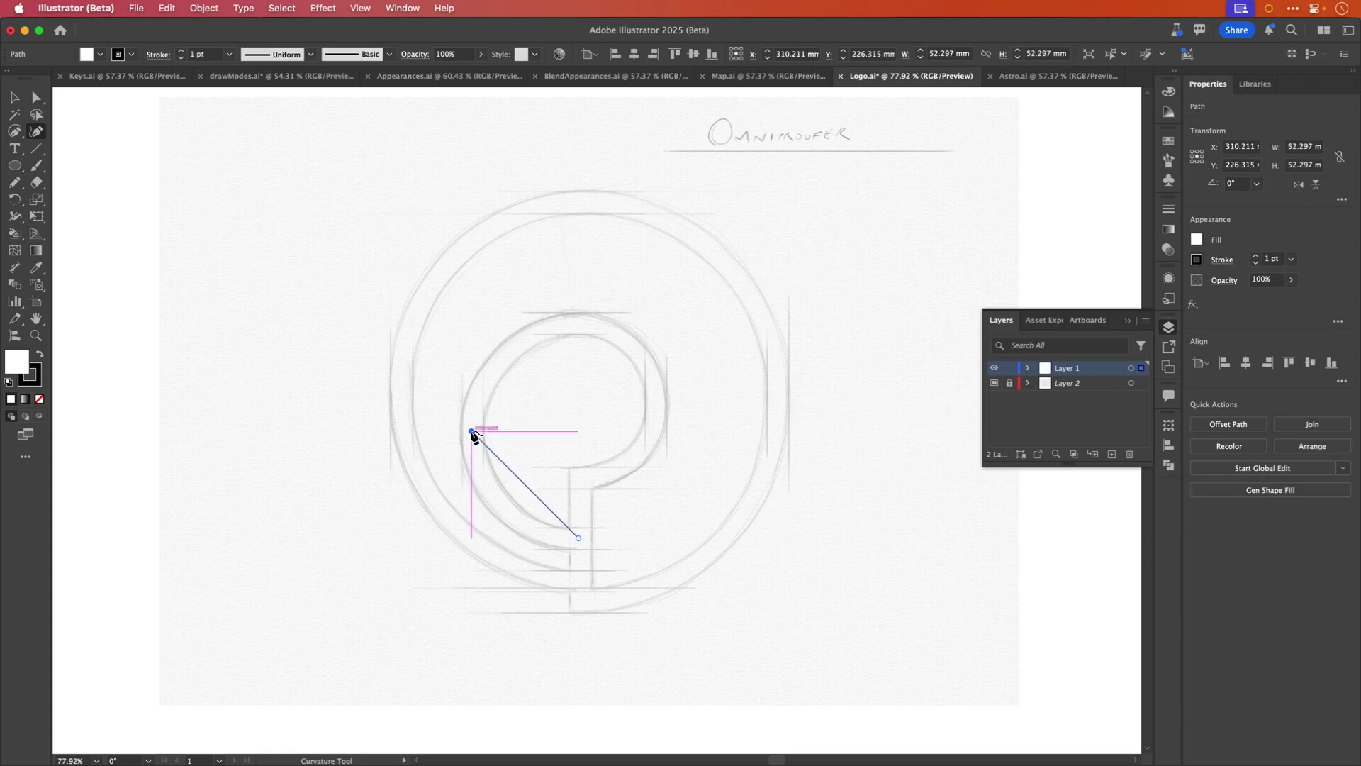
{"action": "left_click", "coordinate": [573, 324]}
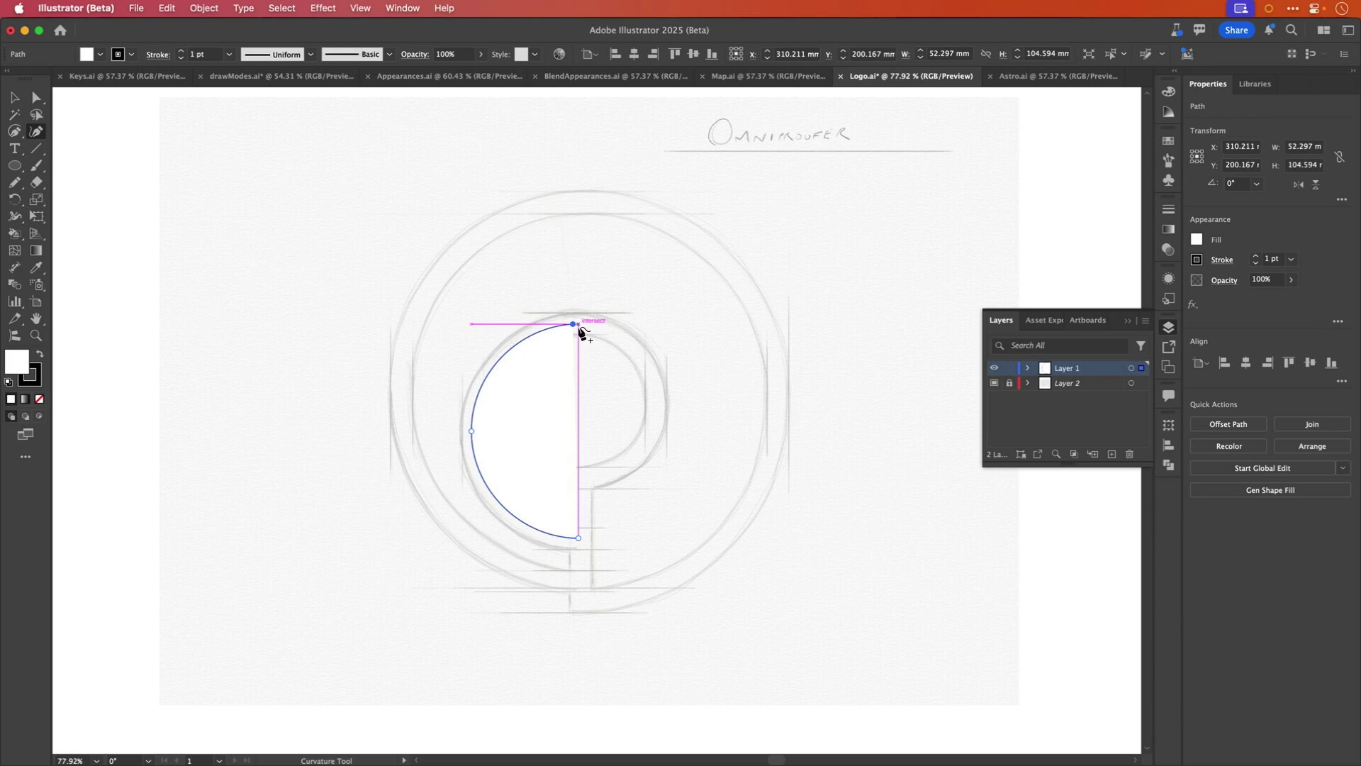
{"action": "key", "text": "slash"}
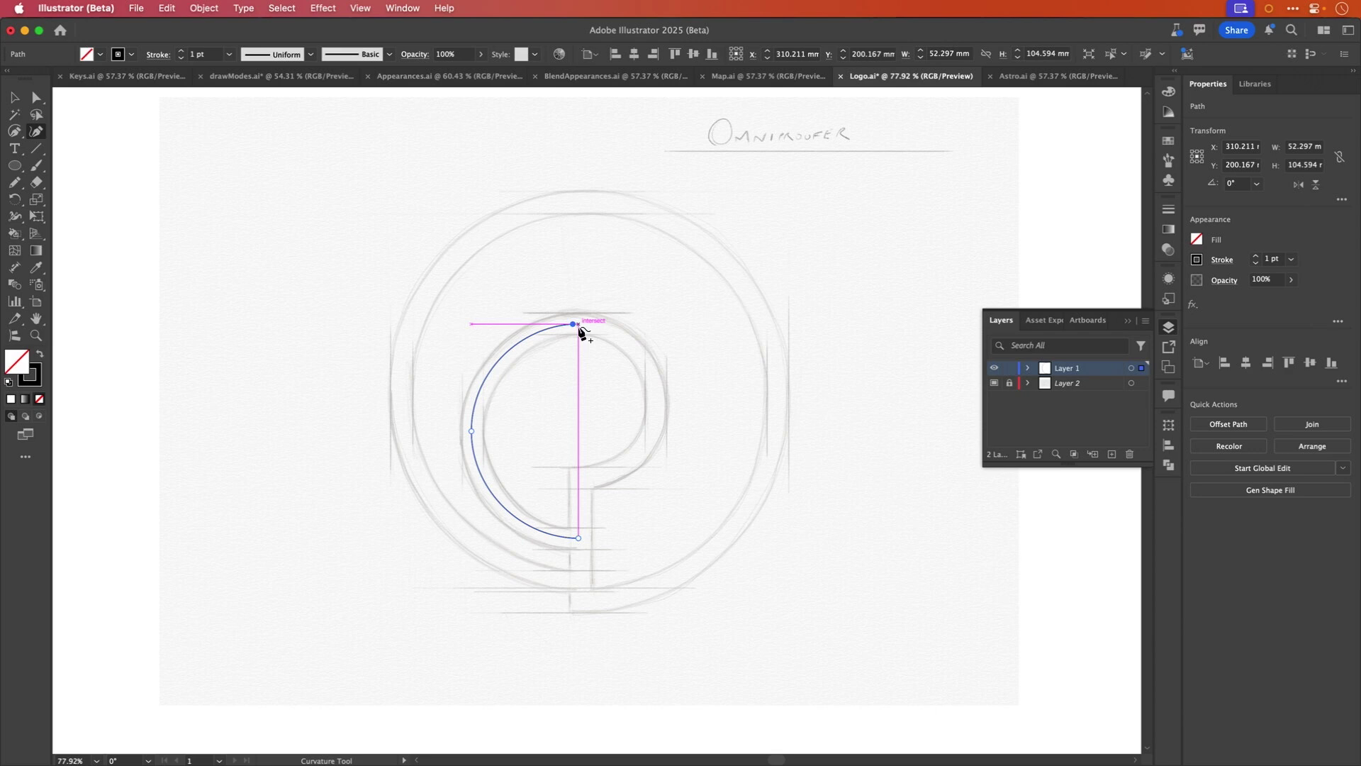
{"action": "left_click", "coordinate": [634, 349]}
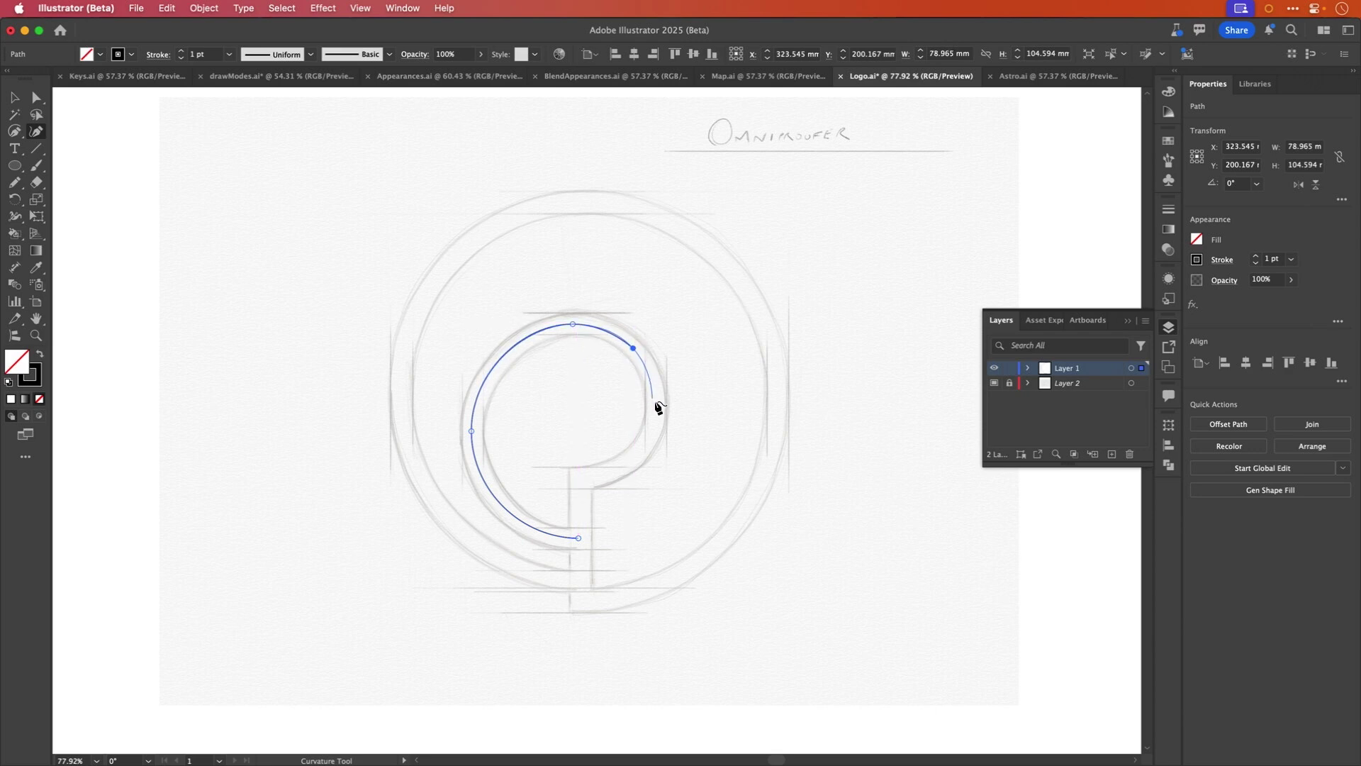
{"action": "left_click", "coordinate": [655, 401]}
{"action": "left_click", "coordinate": [636, 454]}
{"action": "double_click", "coordinate": [579, 479]}
{"action": "left_click", "coordinate": [579, 602]}
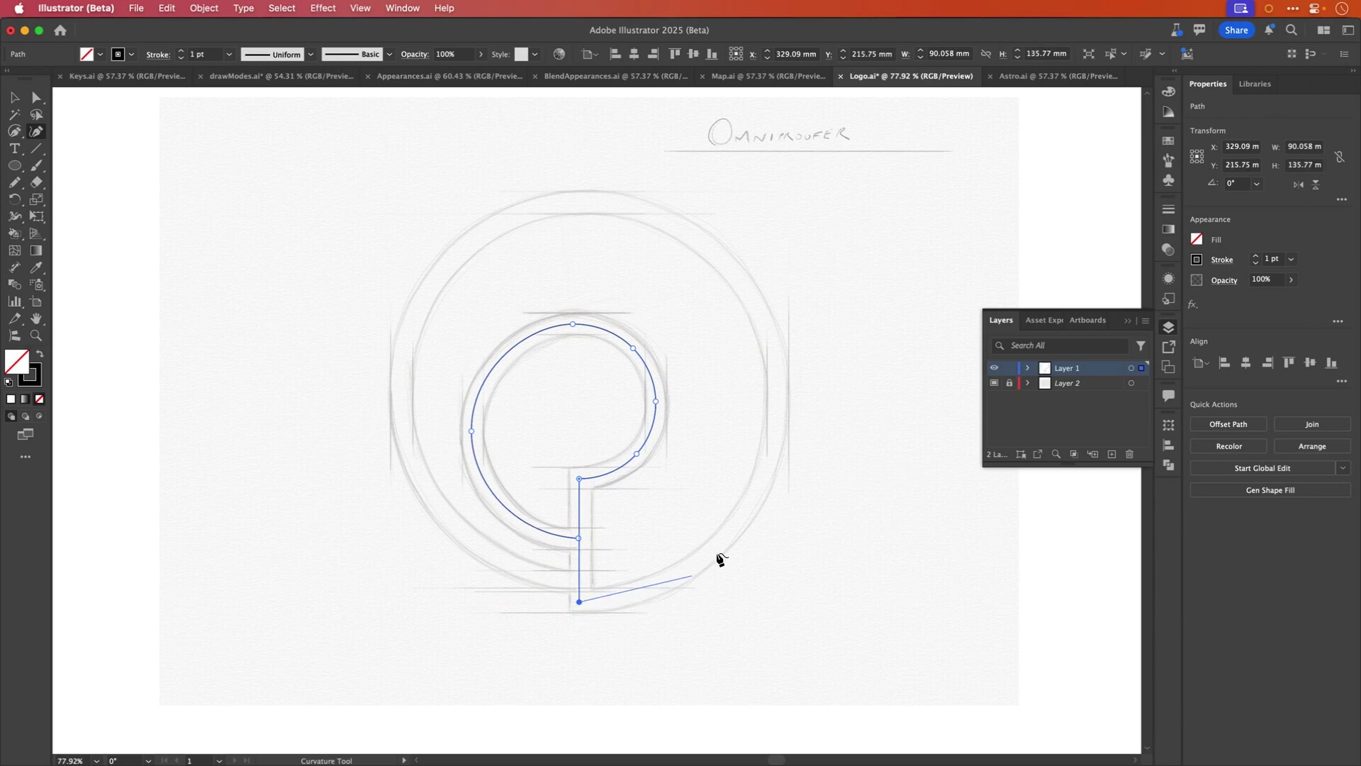
Continue the path around the outer circle and close it at the starting point.
{"action": "left_click", "coordinate": [777, 395]}
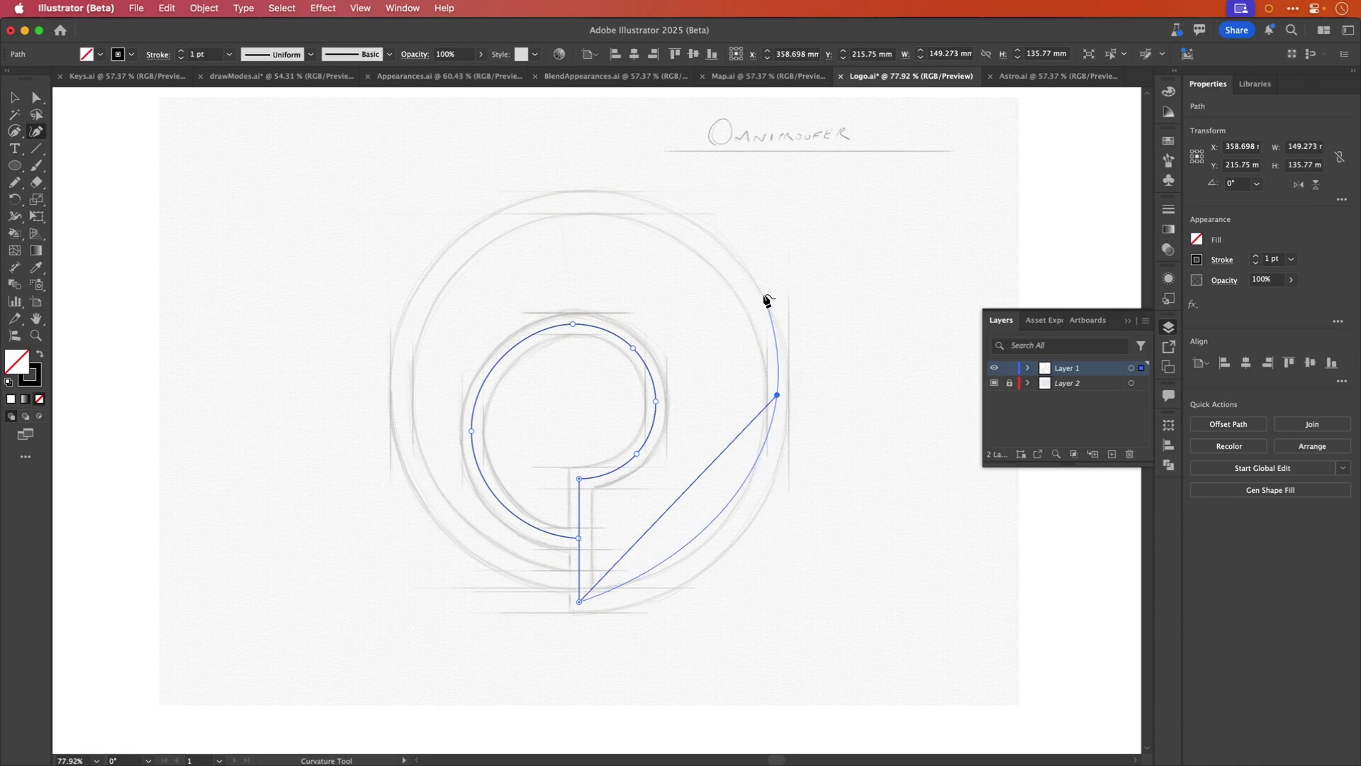
{"action": "left_click", "coordinate": [707, 244]}
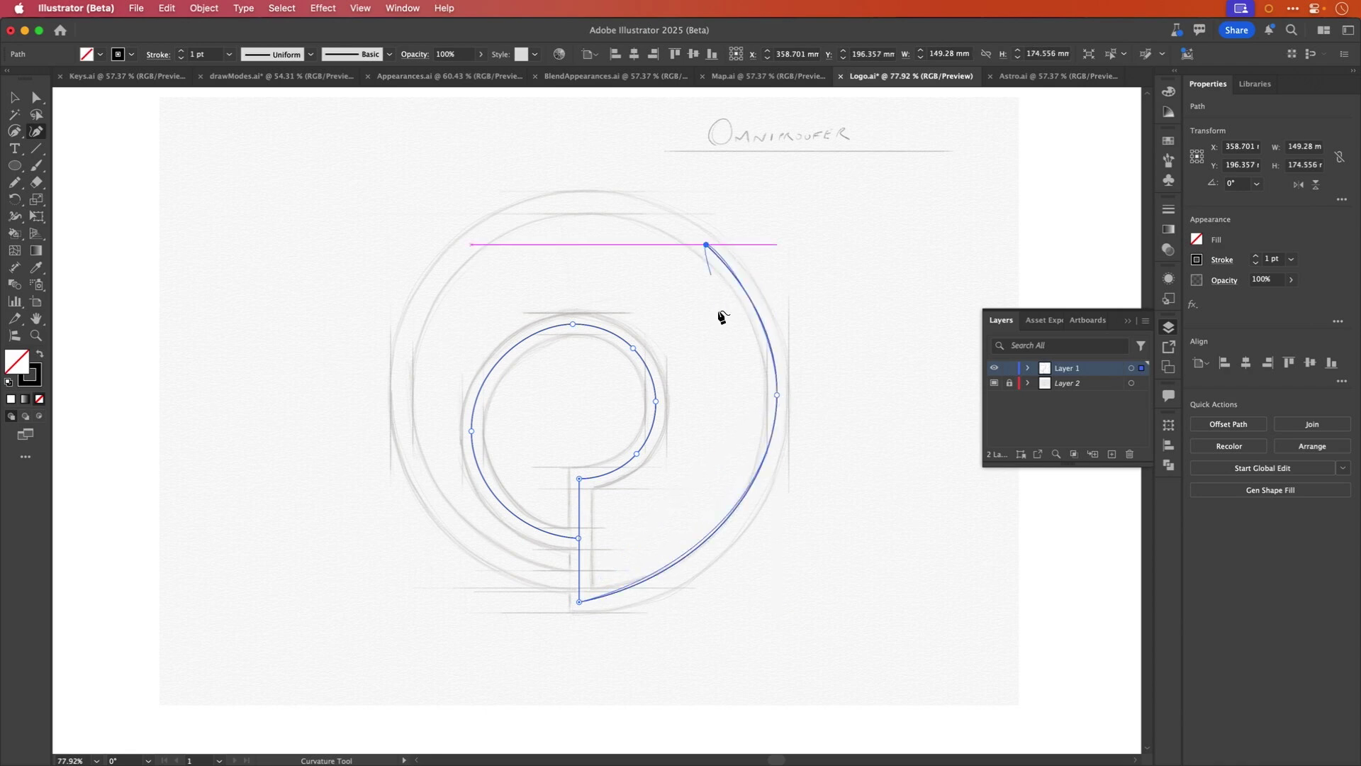
{"action": "left_click", "coordinate": [721, 543]}
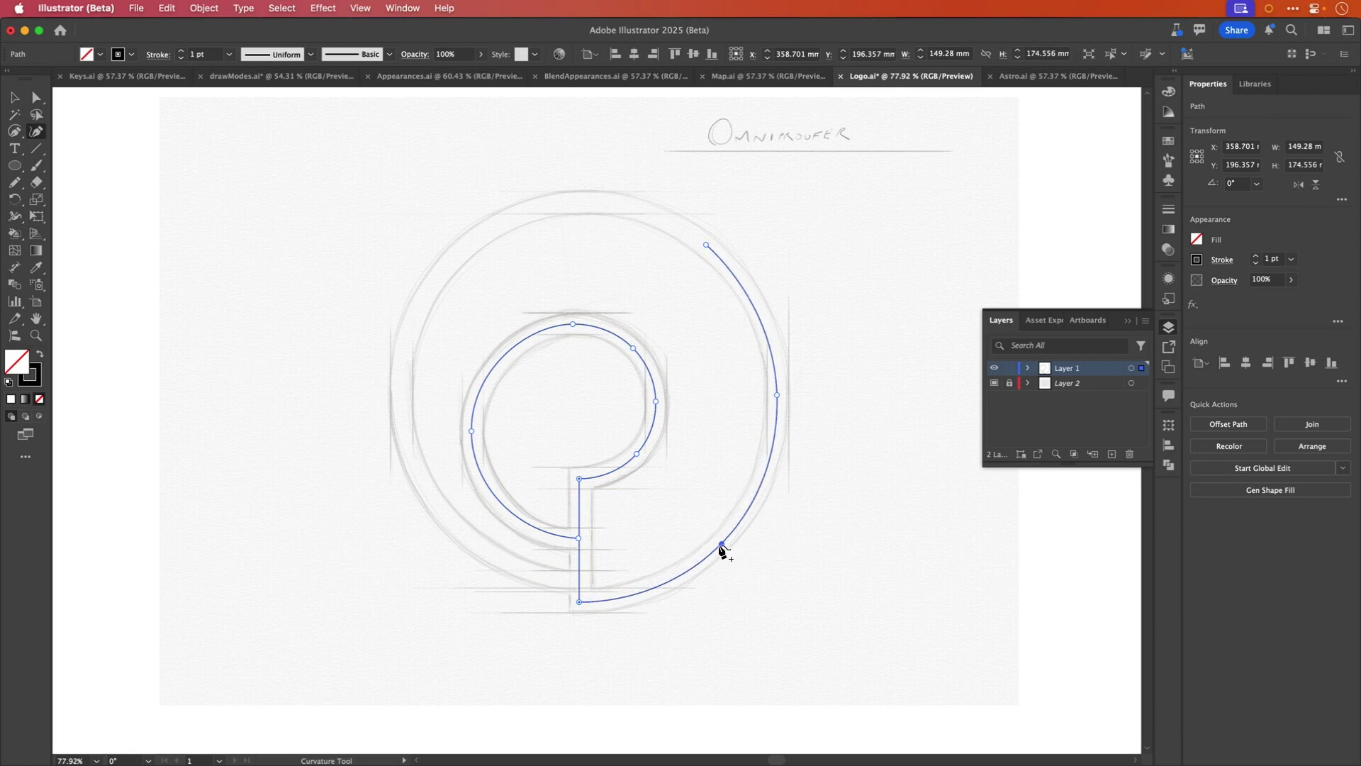
{"action": "left_click_drag", "start_coordinate": [721, 544], "coordinate": [715, 546]}
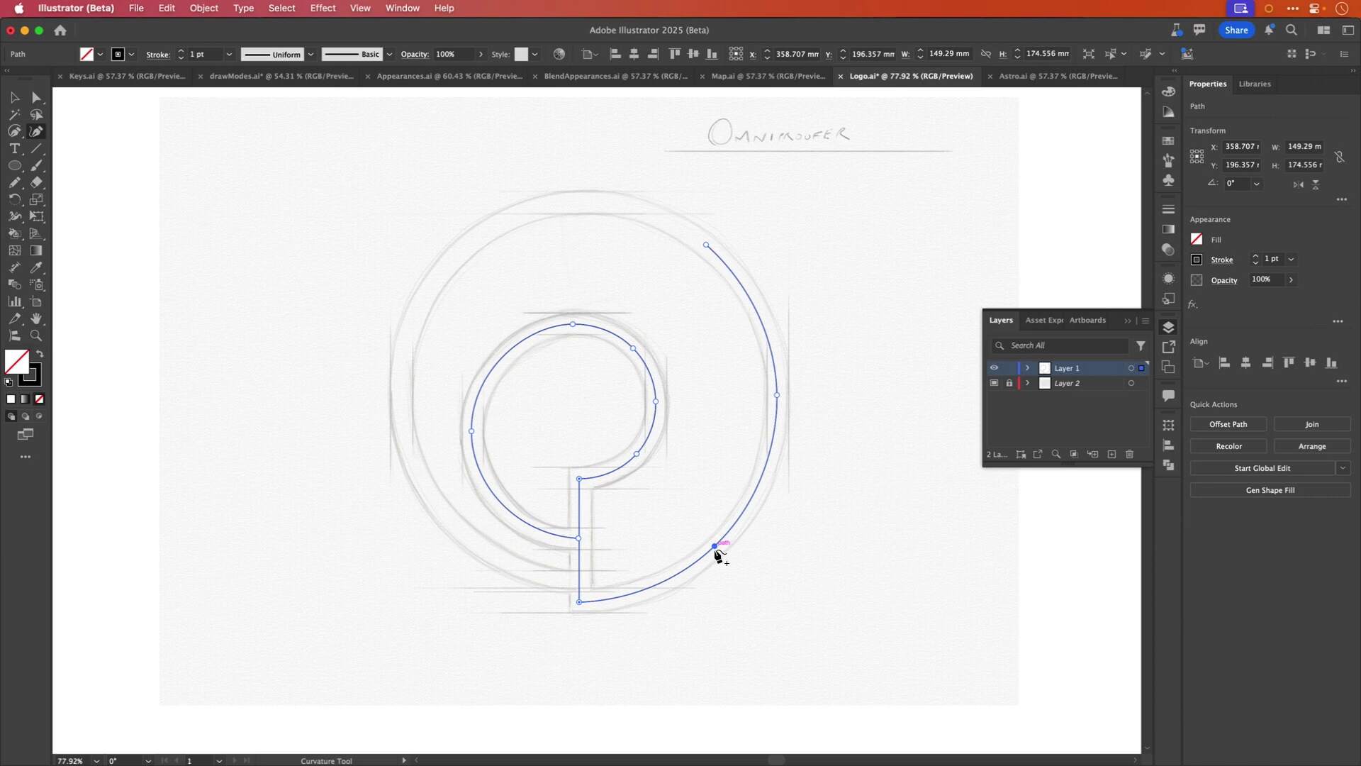
{"action": "left_click", "coordinate": [589, 203]}
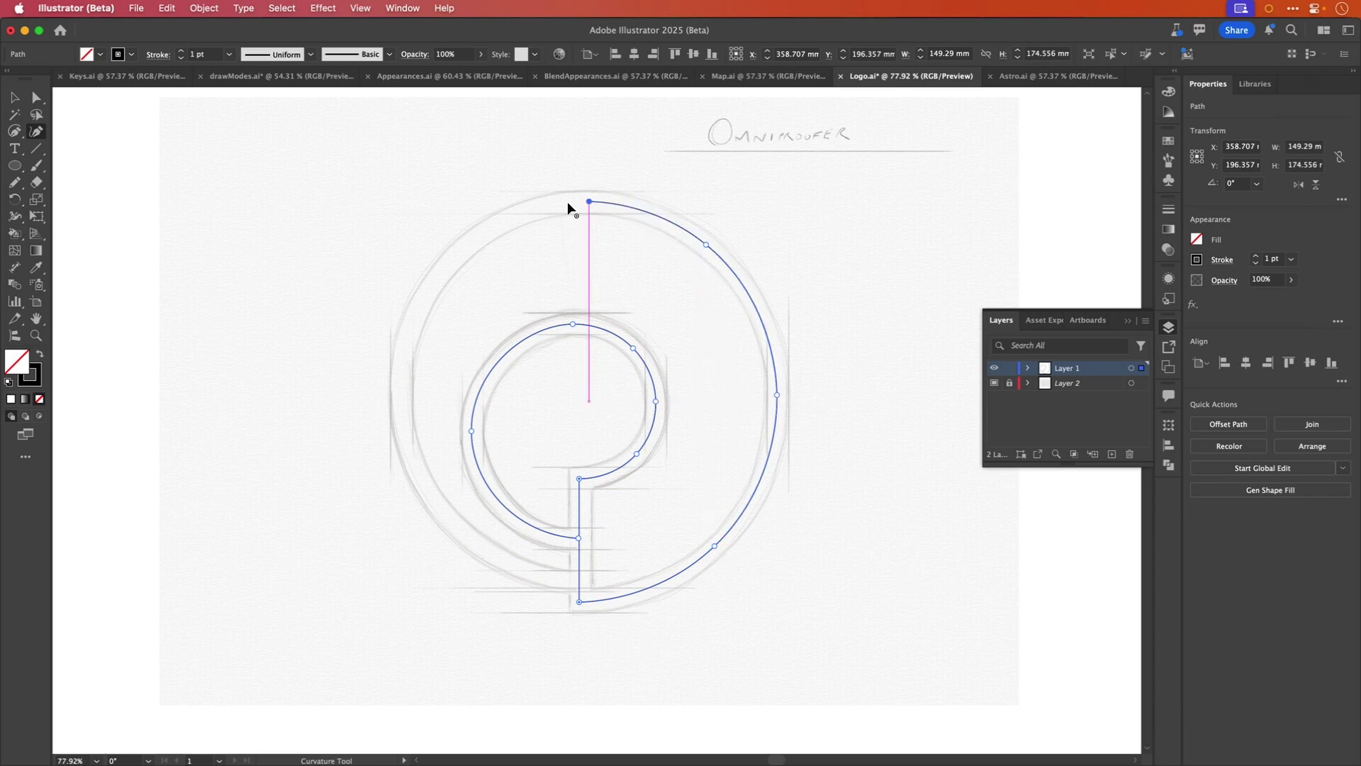
{"action": "left_click", "coordinate": [444, 270]}
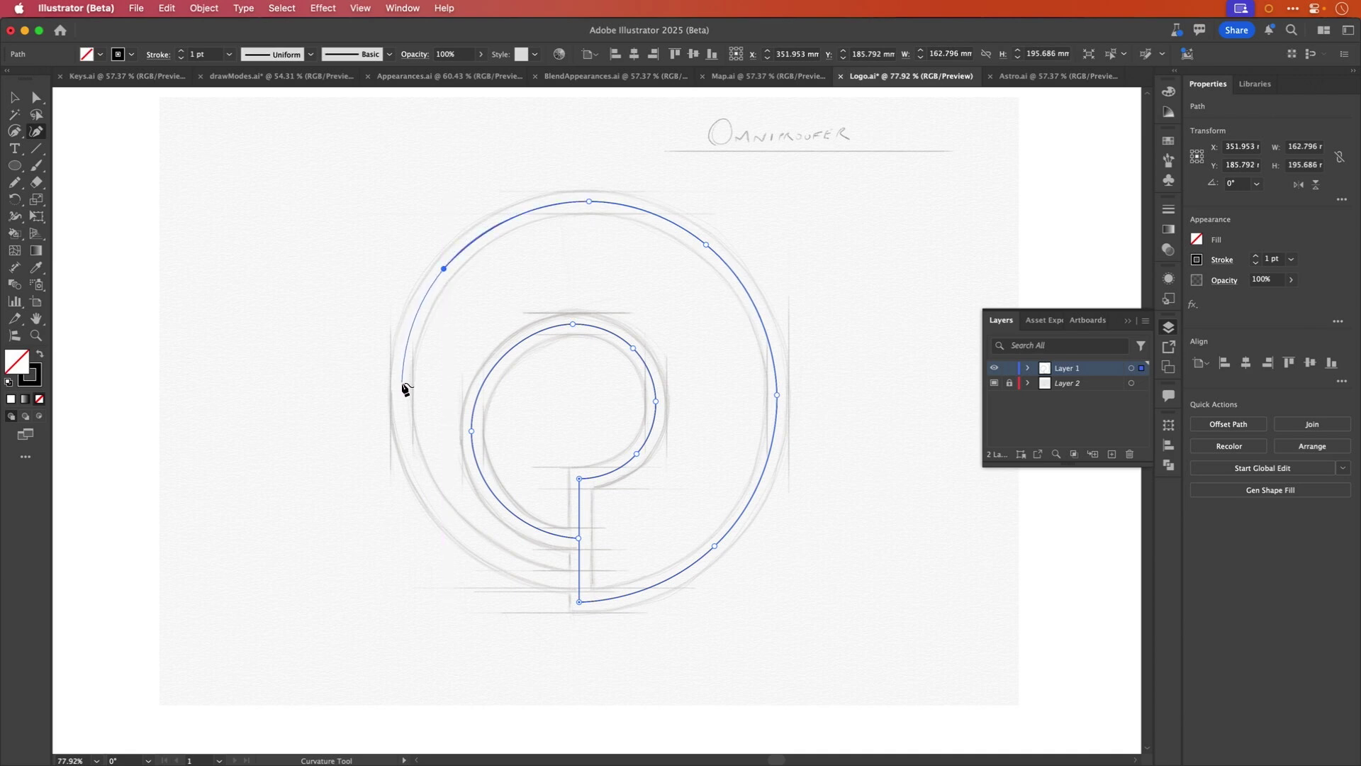
{"action": "left_click", "coordinate": [400, 385]}
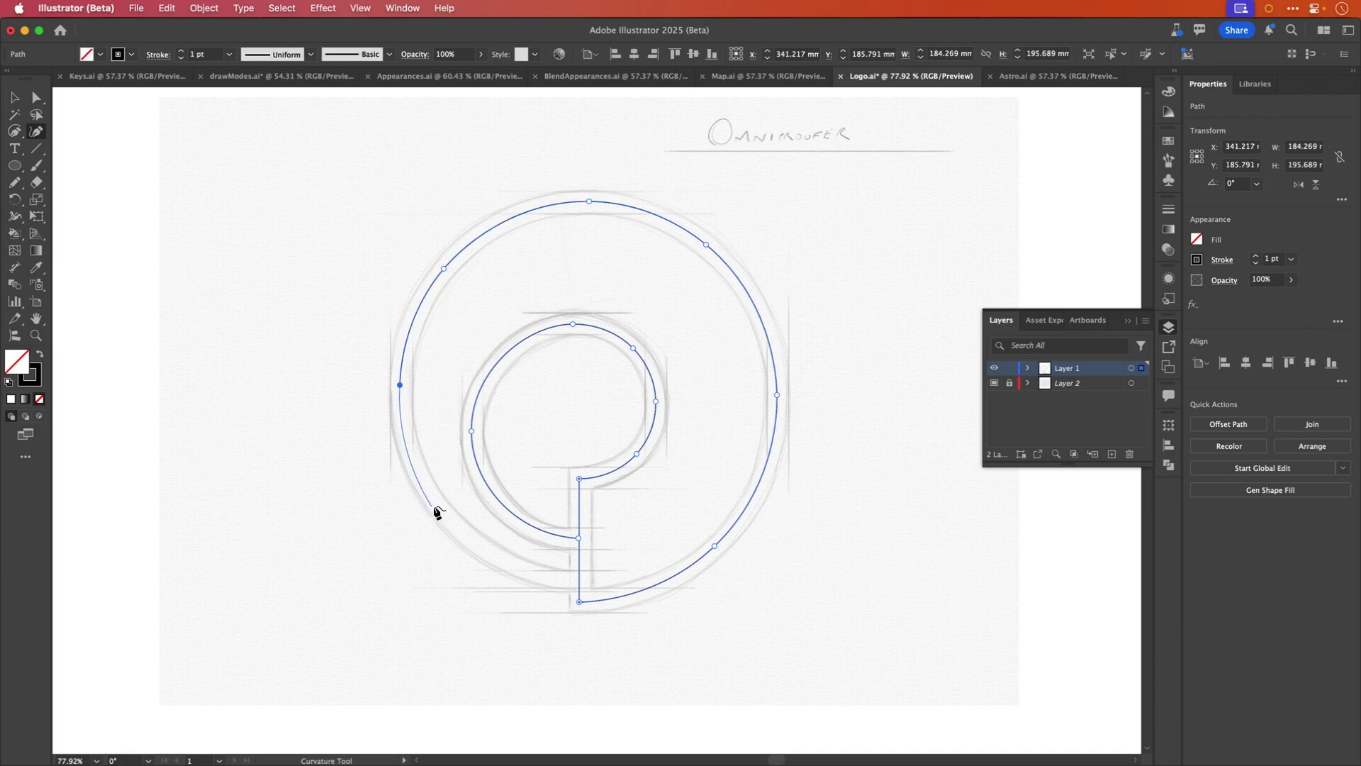
{"action": "left_click", "coordinate": [435, 507]}
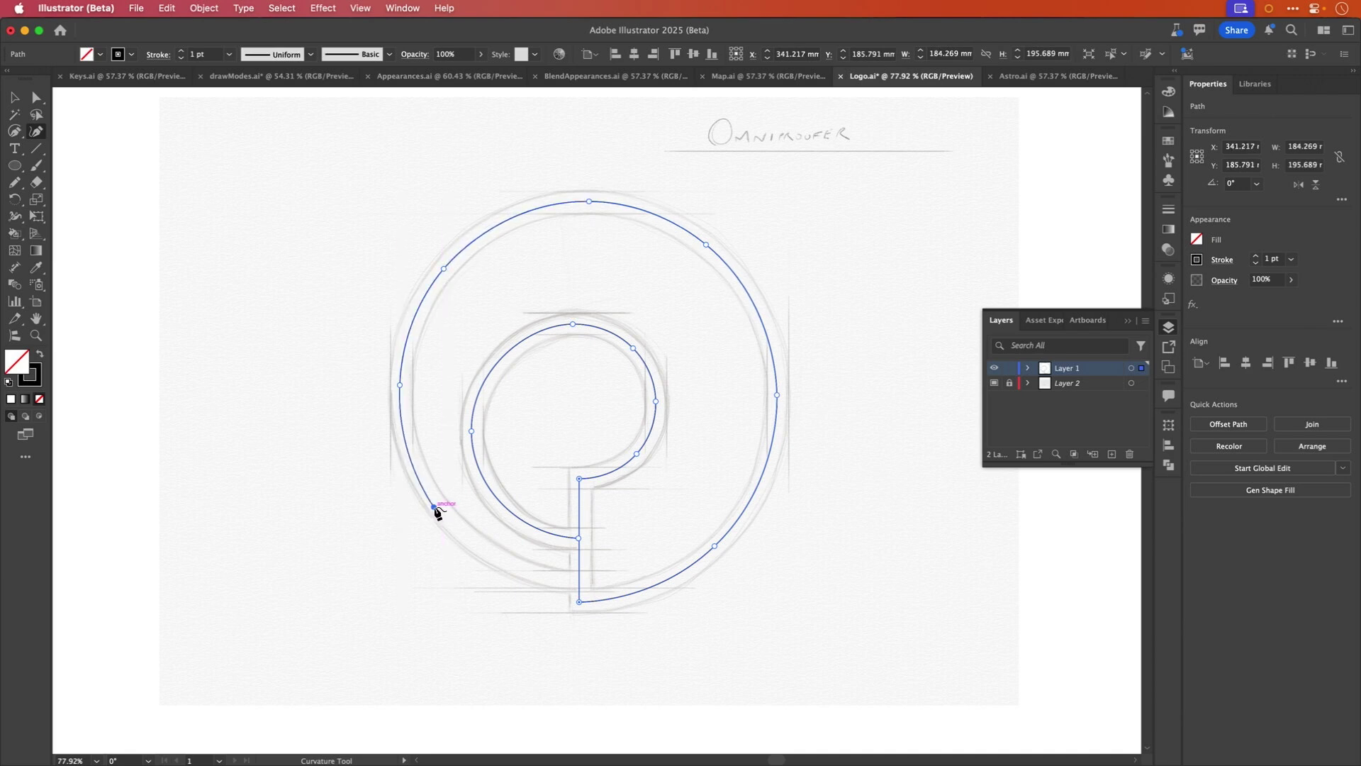
{"action": "left_click", "coordinate": [527, 571]}
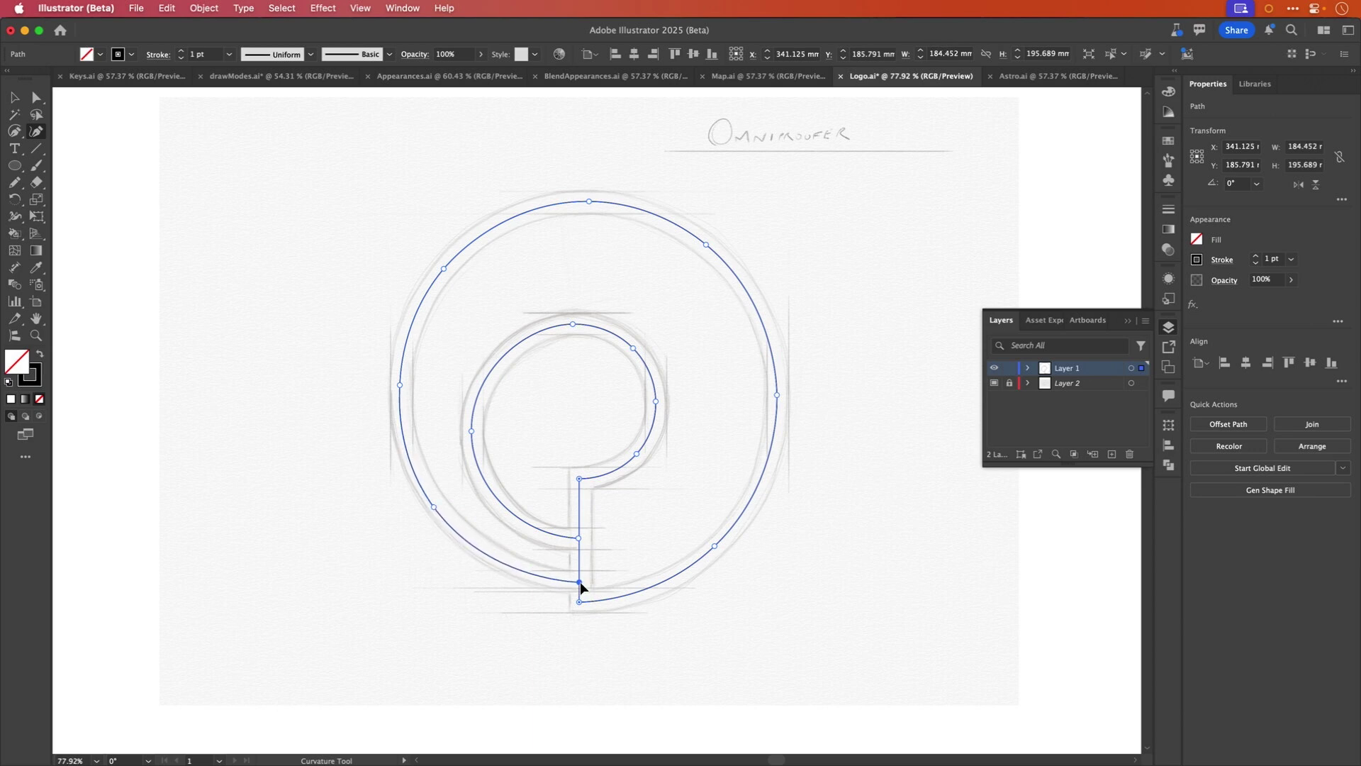
Adjust the bottom stem and outer-circle anchors so the curve follows the sketch.
{"action": "left_click_drag", "start_coordinate": [580, 582], "coordinate": [580, 578]}
{"action": "left_click_drag", "start_coordinate": [433, 507], "coordinate": [432, 496]}
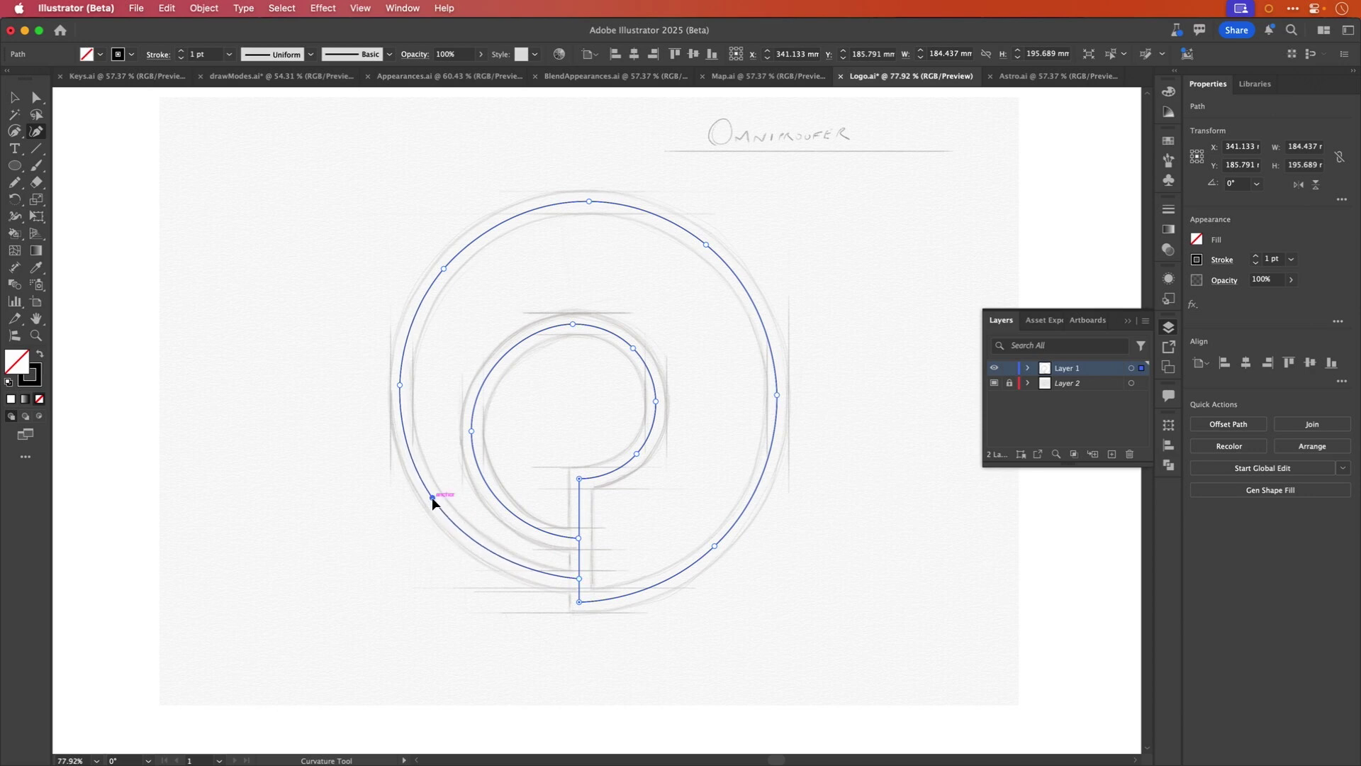
{"action": "left_click", "coordinate": [495, 553]}
{"action": "left_click_drag", "start_coordinate": [497, 558], "coordinate": [505, 564]}
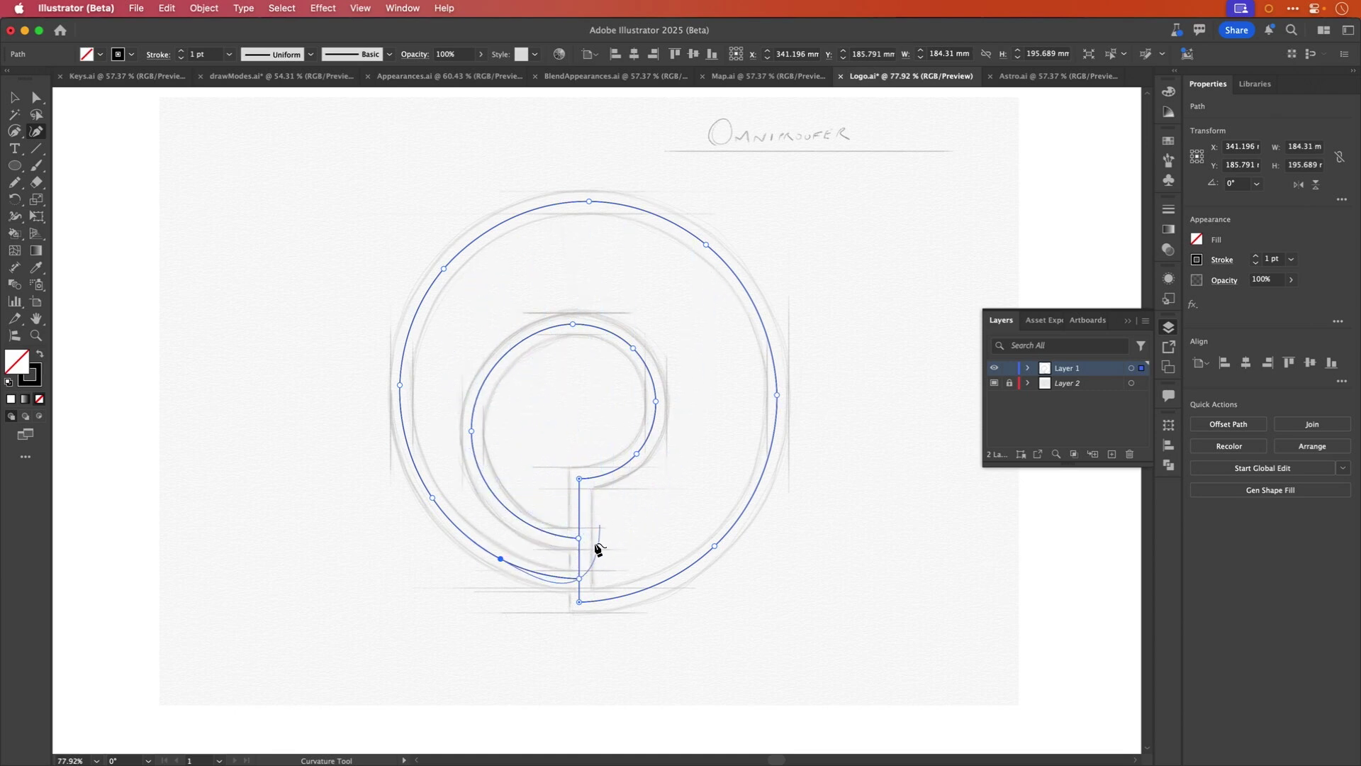
Release the traced logo path and raise its black stroke weight to 32 pt.
{"action": "key", "text": "Escape"}
{"action": "scroll", "coordinate": [211, 59], "scroll_direction": "up", "scroll_amount": 12}
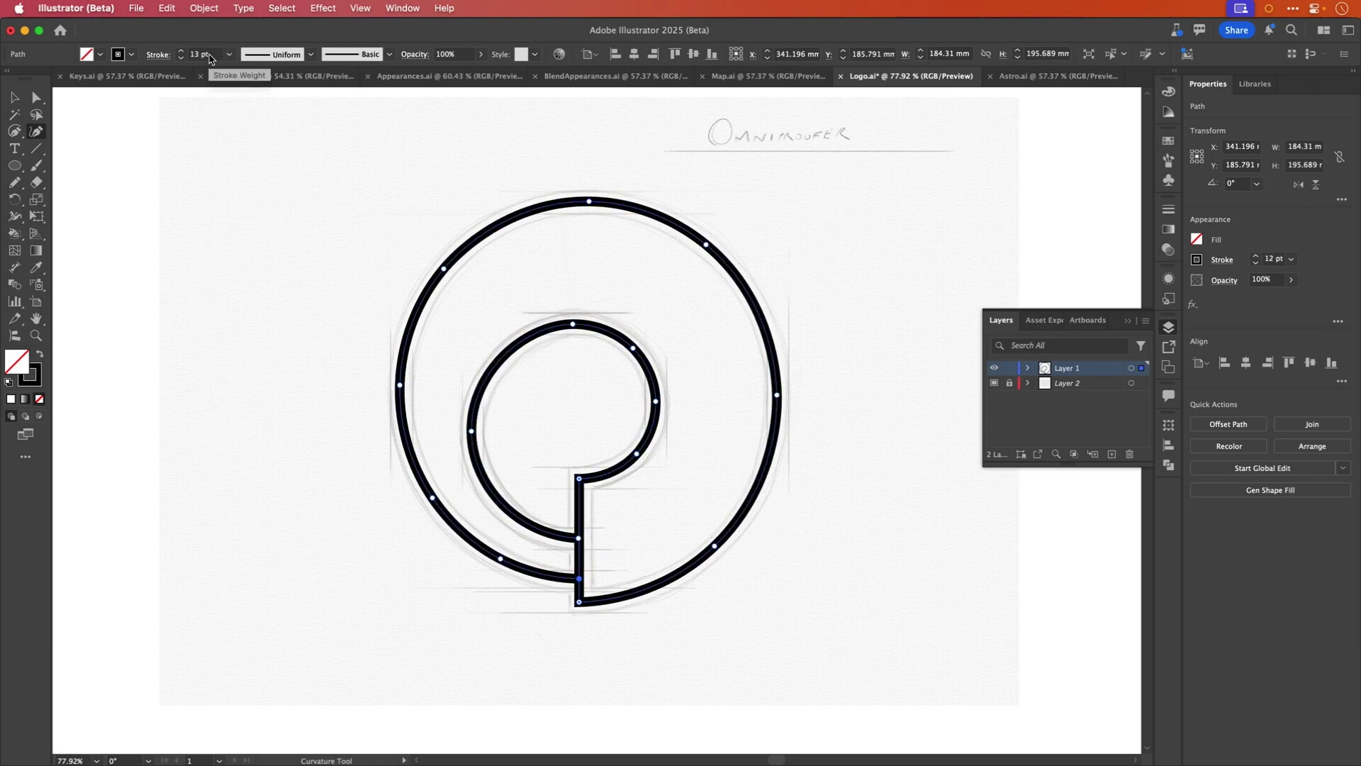
{"action": "scroll", "coordinate": [211, 60], "scroll_direction": "up", "scroll_amount": 17}
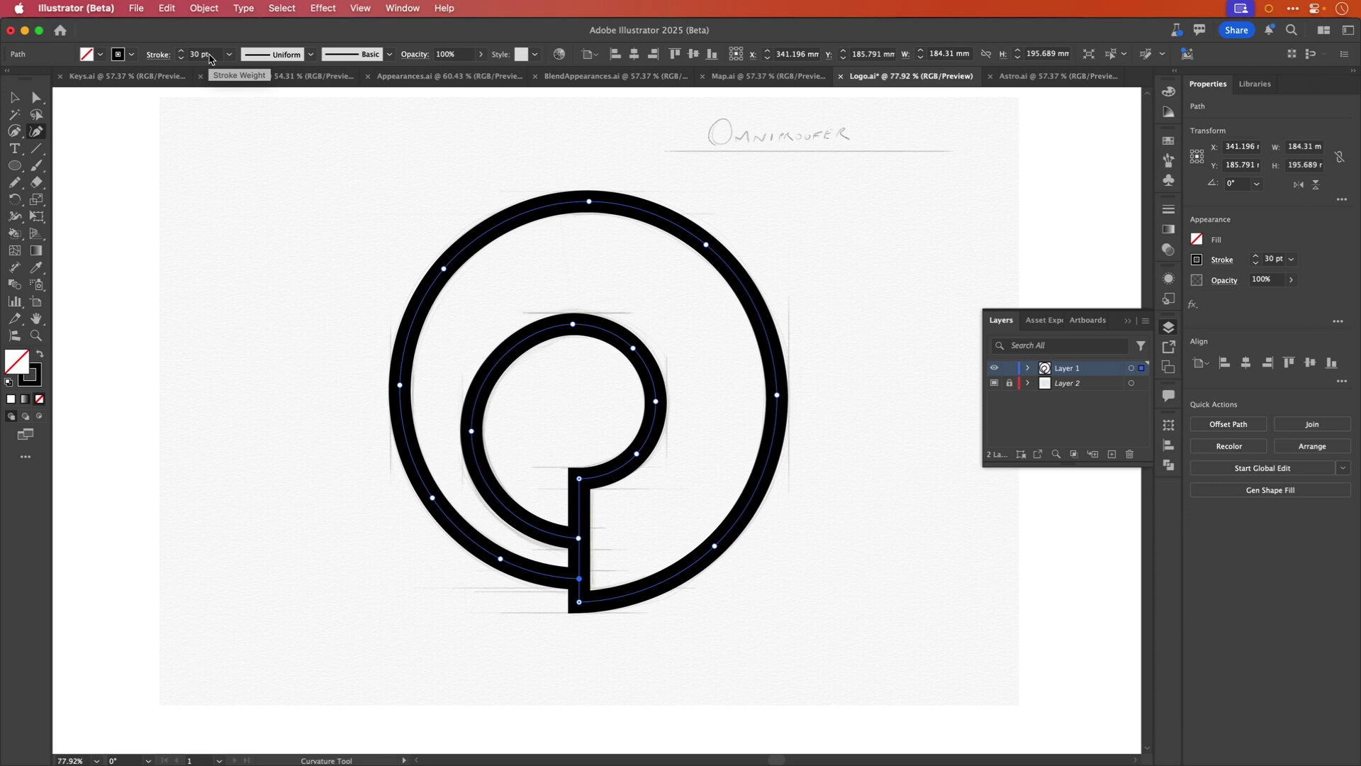
{"action": "scroll", "coordinate": [211, 59], "scroll_direction": "up", "scroll_amount": 2}
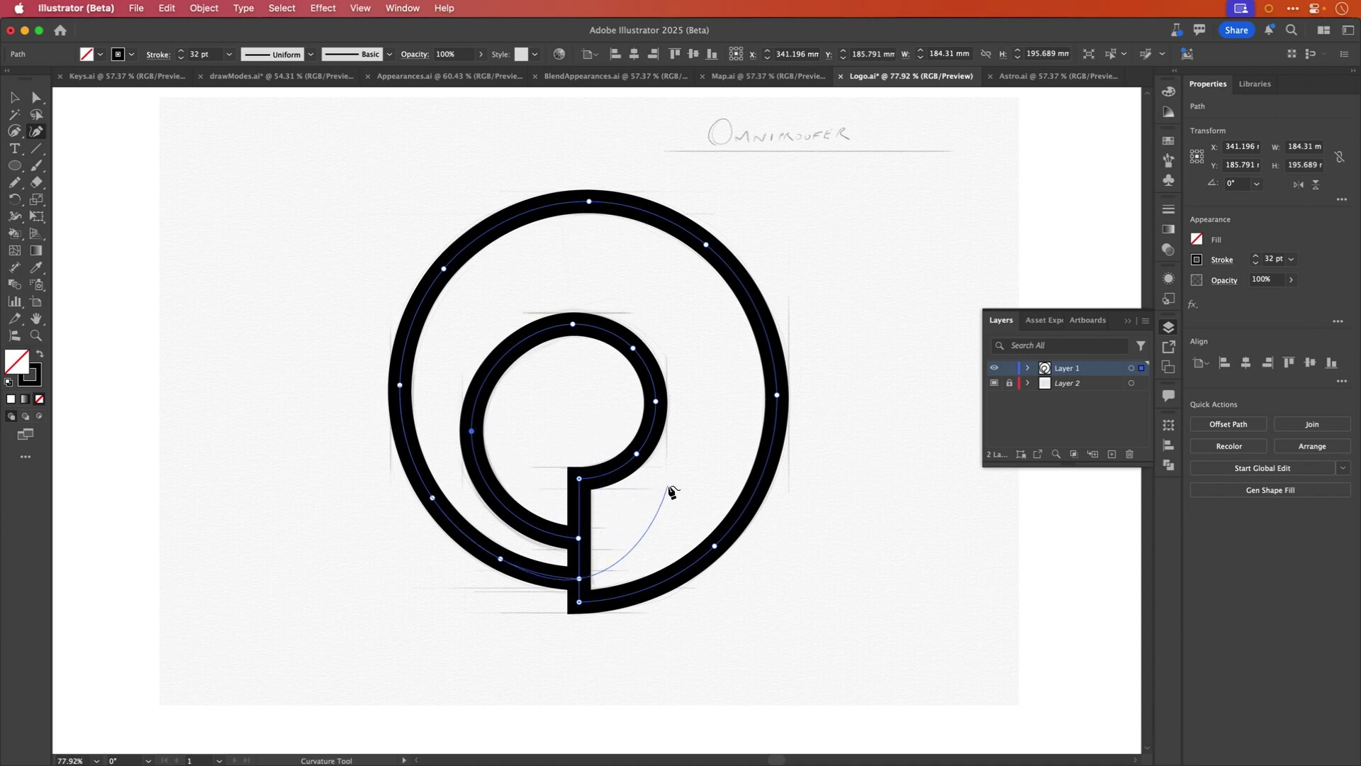
{"action": "key", "text": "k"}
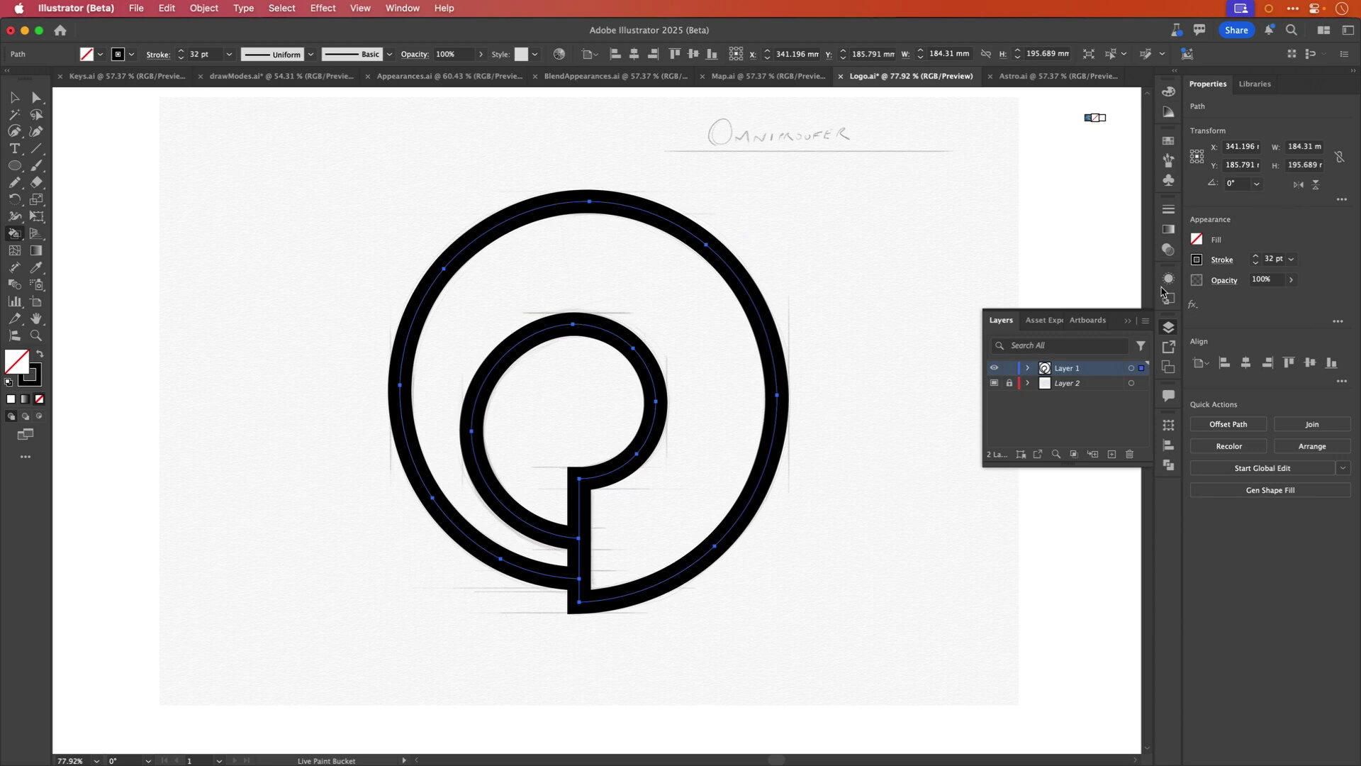
Fill the logo's inner circle pink with the Live Paint Bucket.
{"action": "left_click", "coordinate": [1170, 152]}
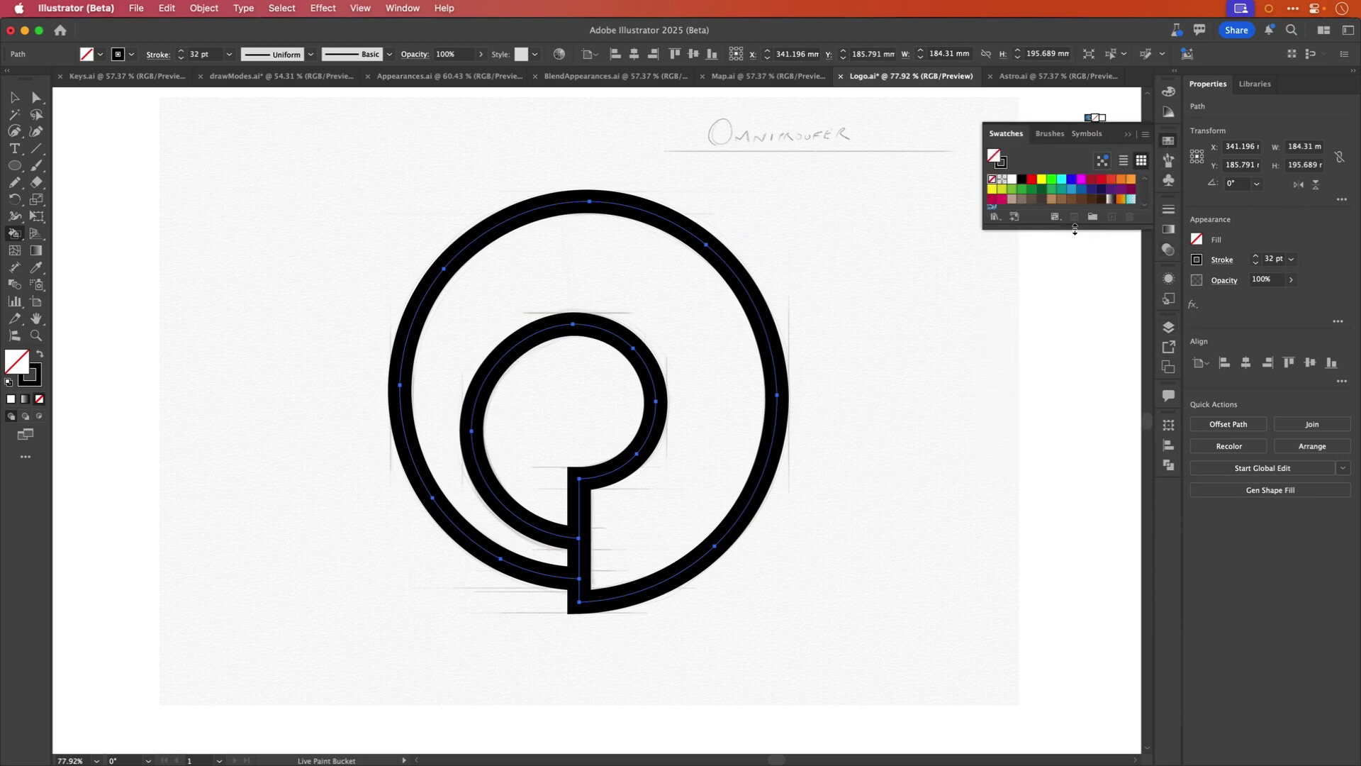
{"action": "left_click_drag", "start_coordinate": [1075, 227], "coordinate": [1077, 277]}
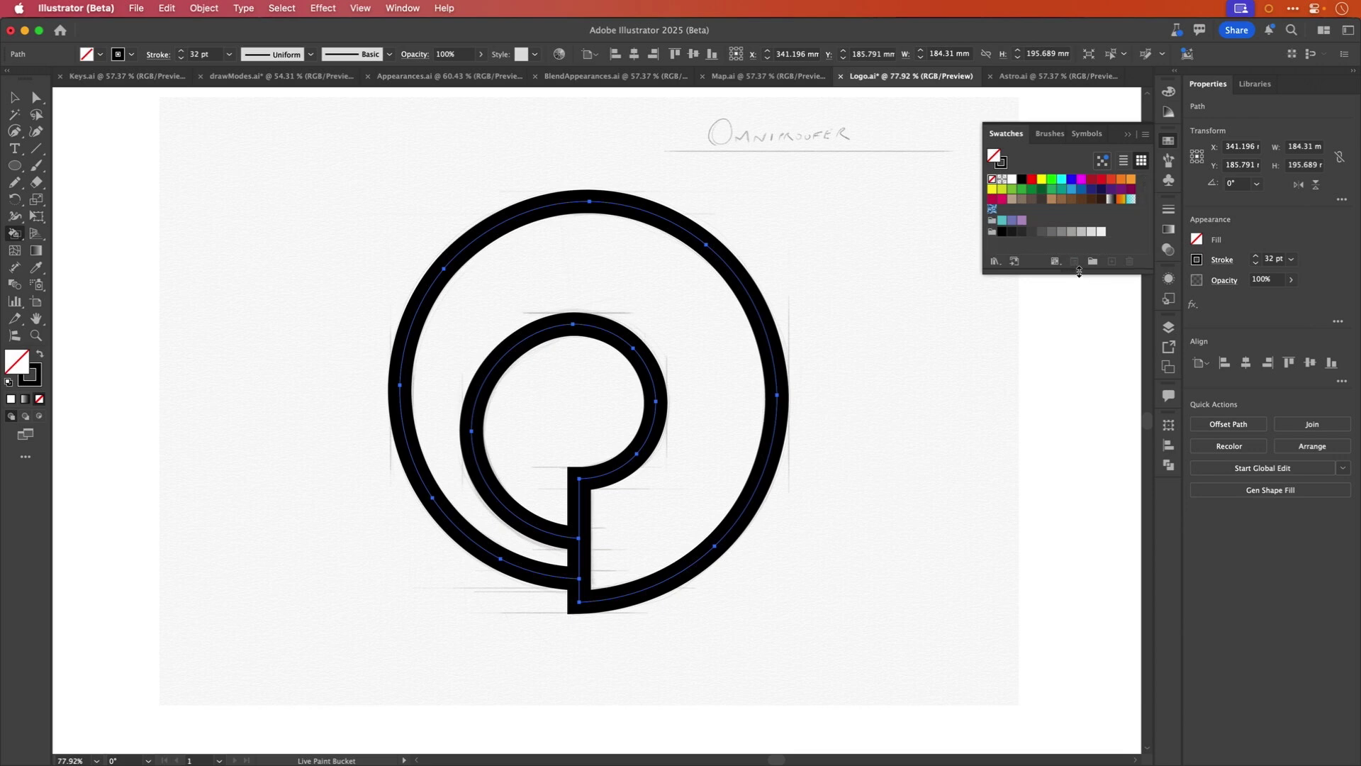
{"action": "left_click", "coordinate": [1002, 198]}
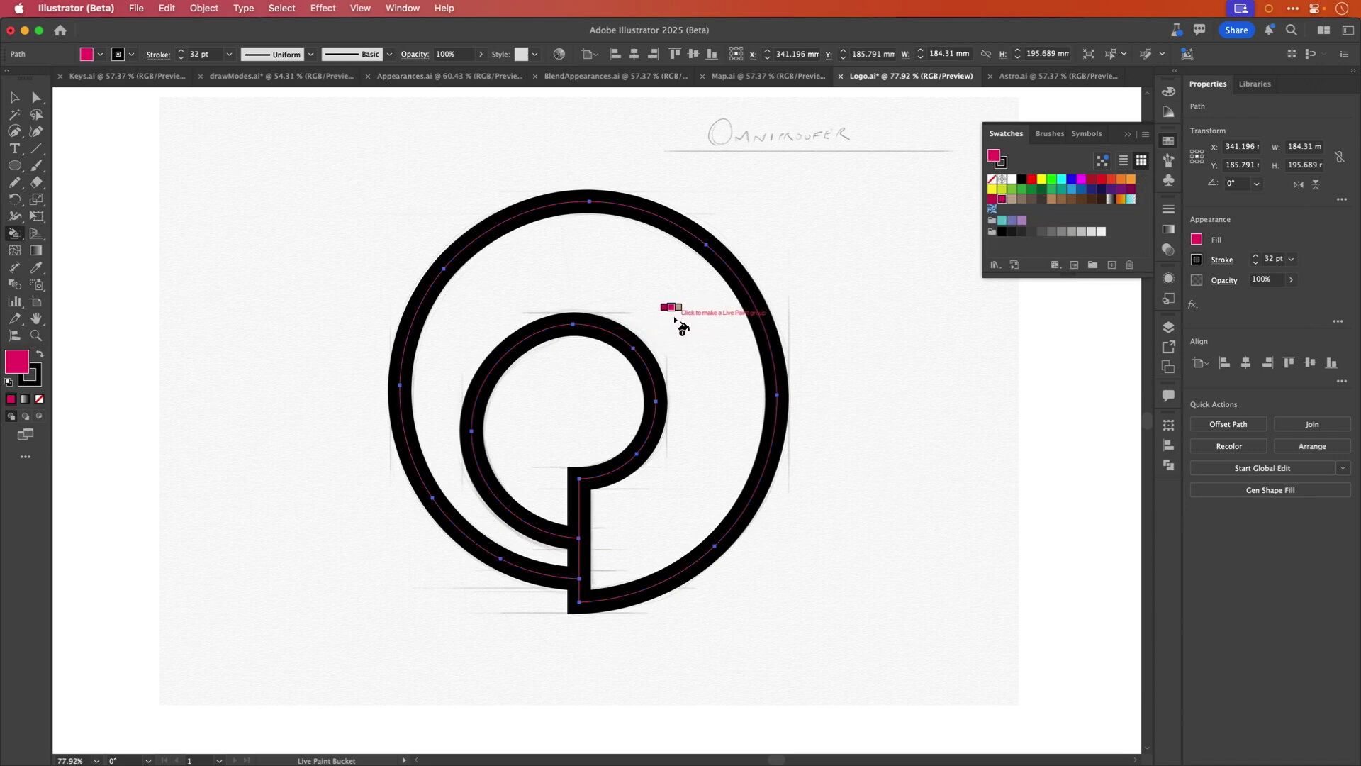
{"action": "left_click", "coordinate": [590, 377]}
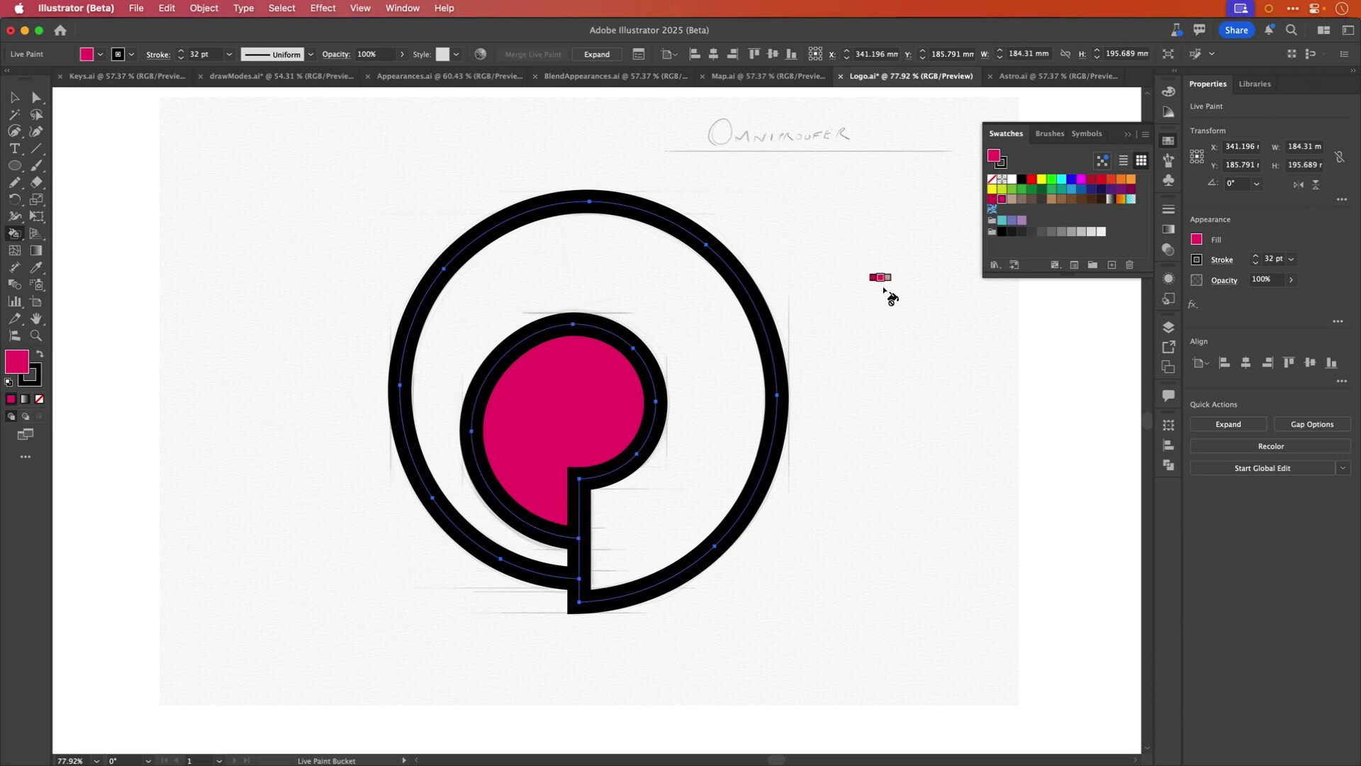
Paint the logo's outer area orange, then recolour it magenta.
{"action": "left_click", "coordinate": [1131, 180]}
{"action": "left_click", "coordinate": [685, 301]}
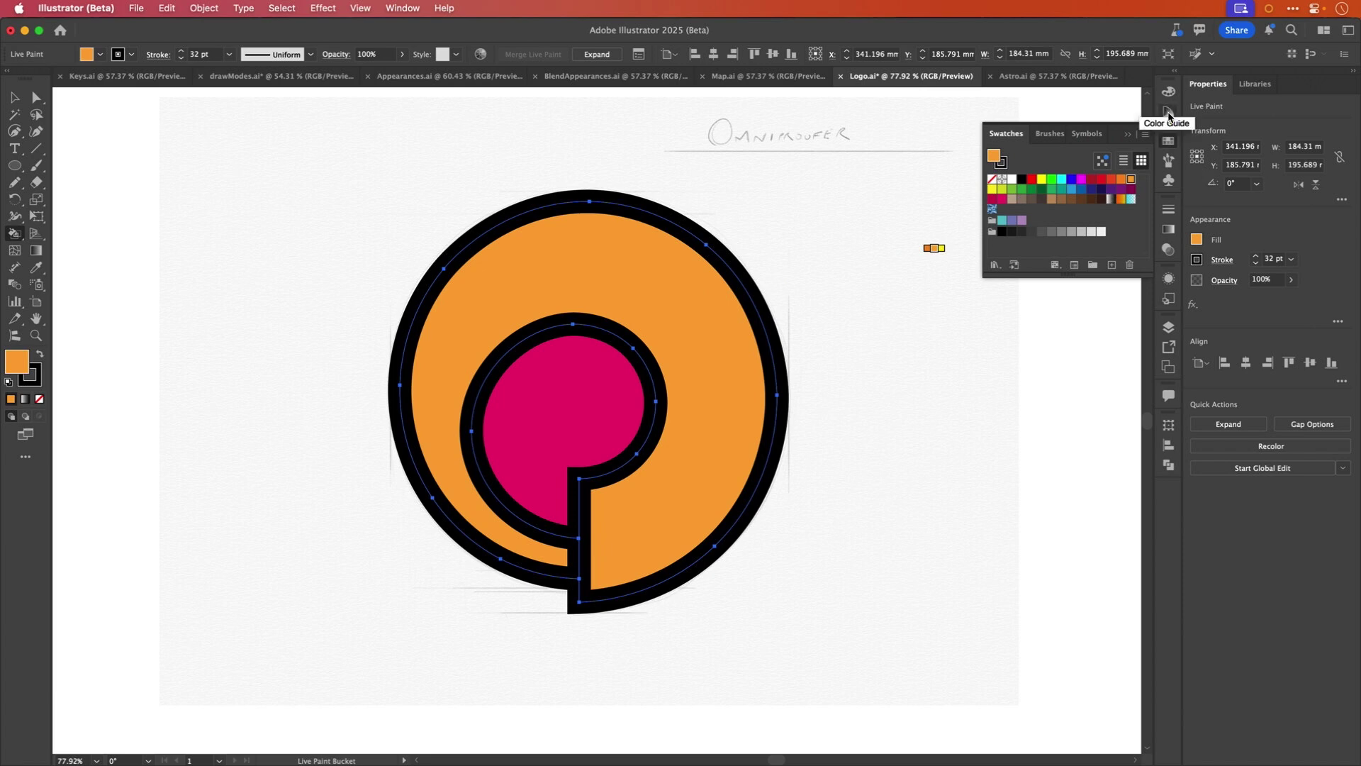
{"action": "left_click", "coordinate": [1002, 203]}
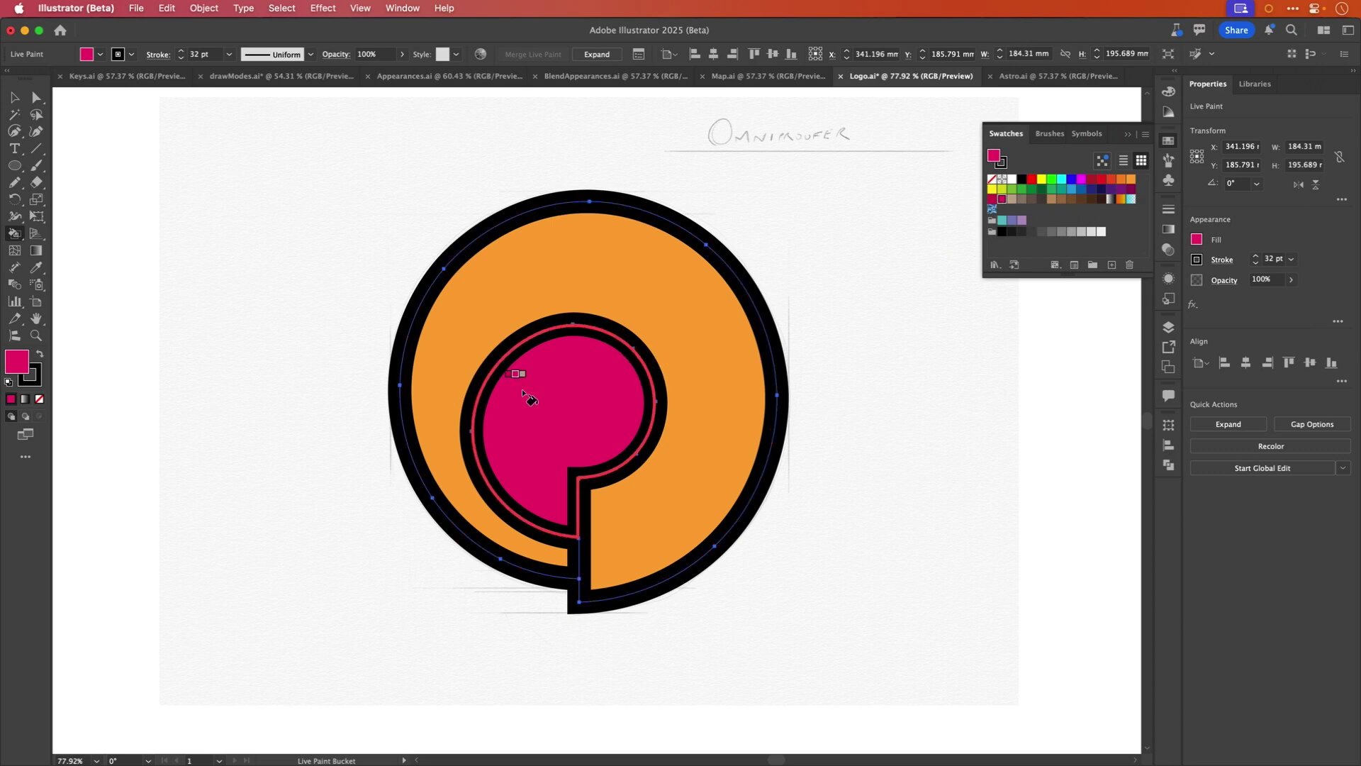
{"action": "left_click", "coordinate": [659, 316]}
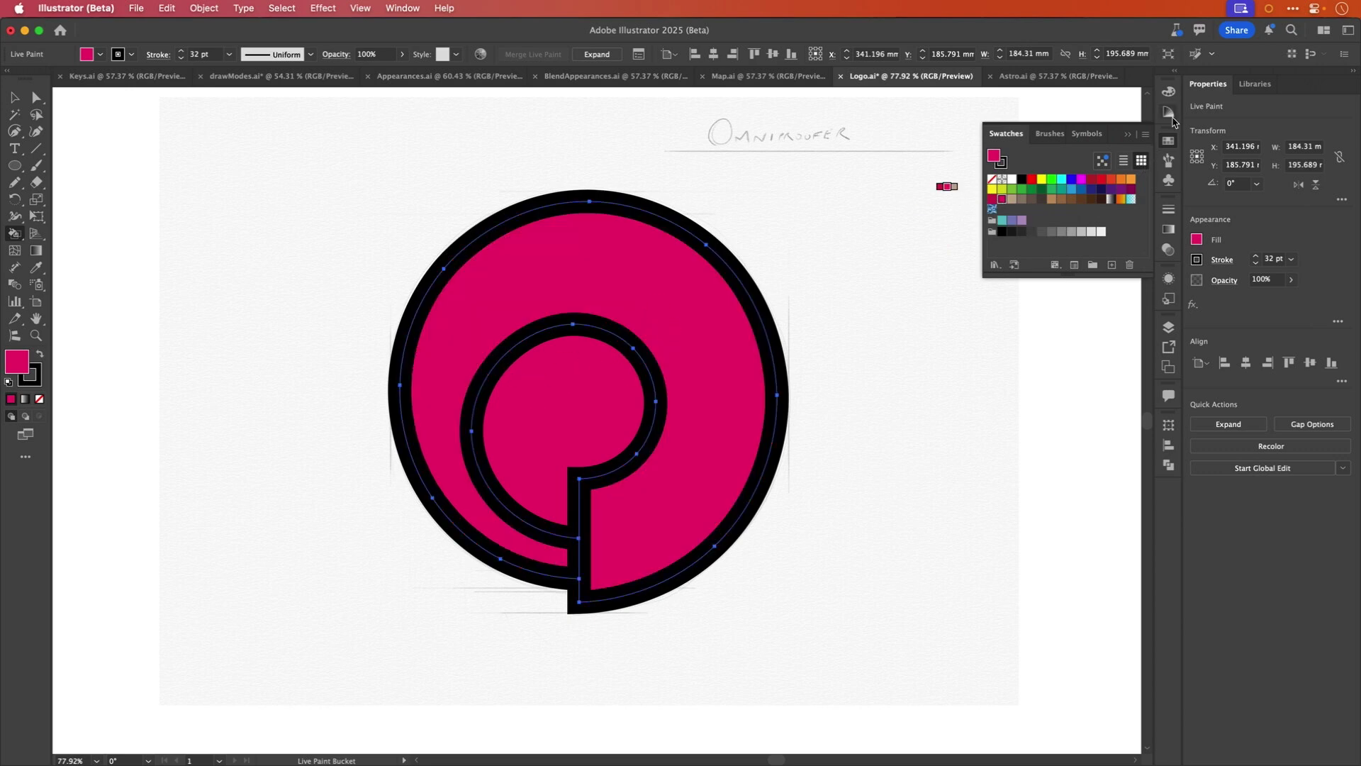
{"action": "left_click", "coordinate": [1170, 112]}
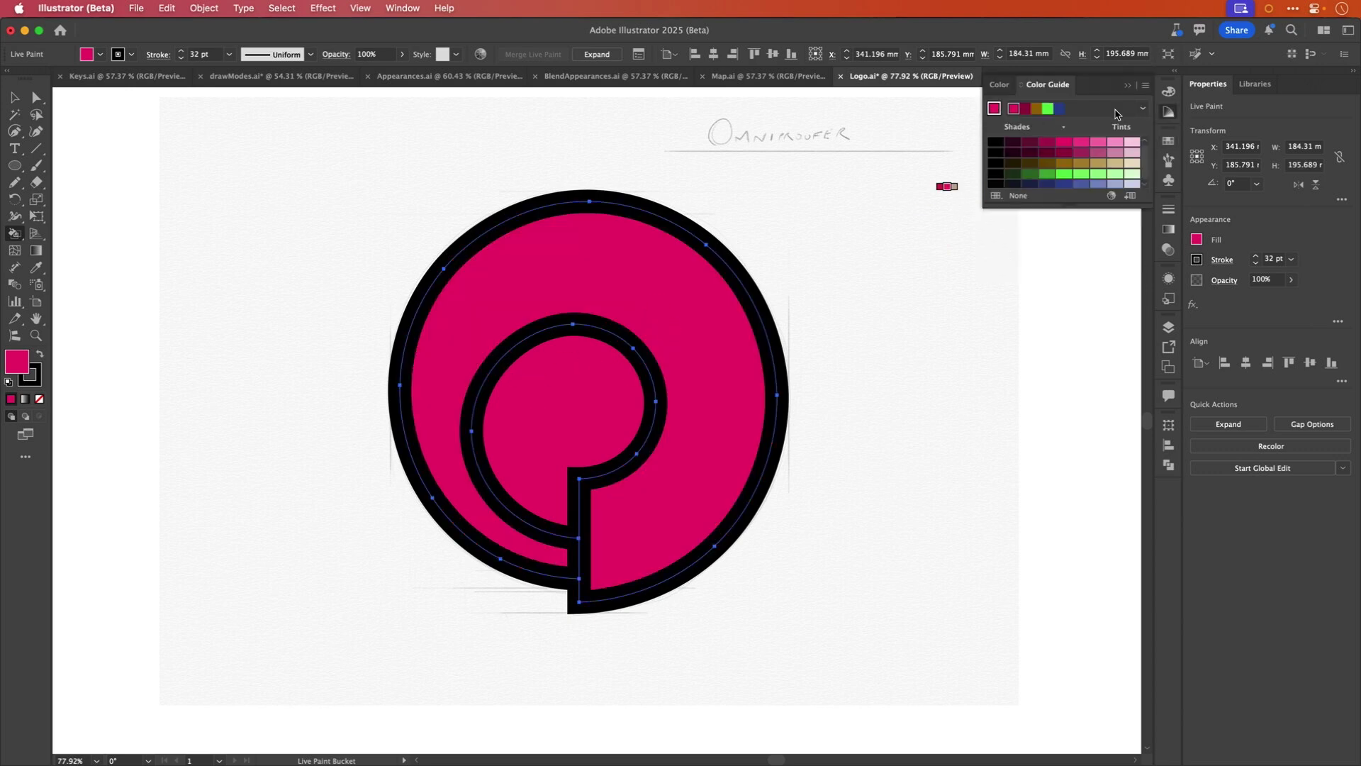
Set the Color Guide harmony to Pentagram and show more of its tints.
{"action": "left_click", "coordinate": [1143, 108]}
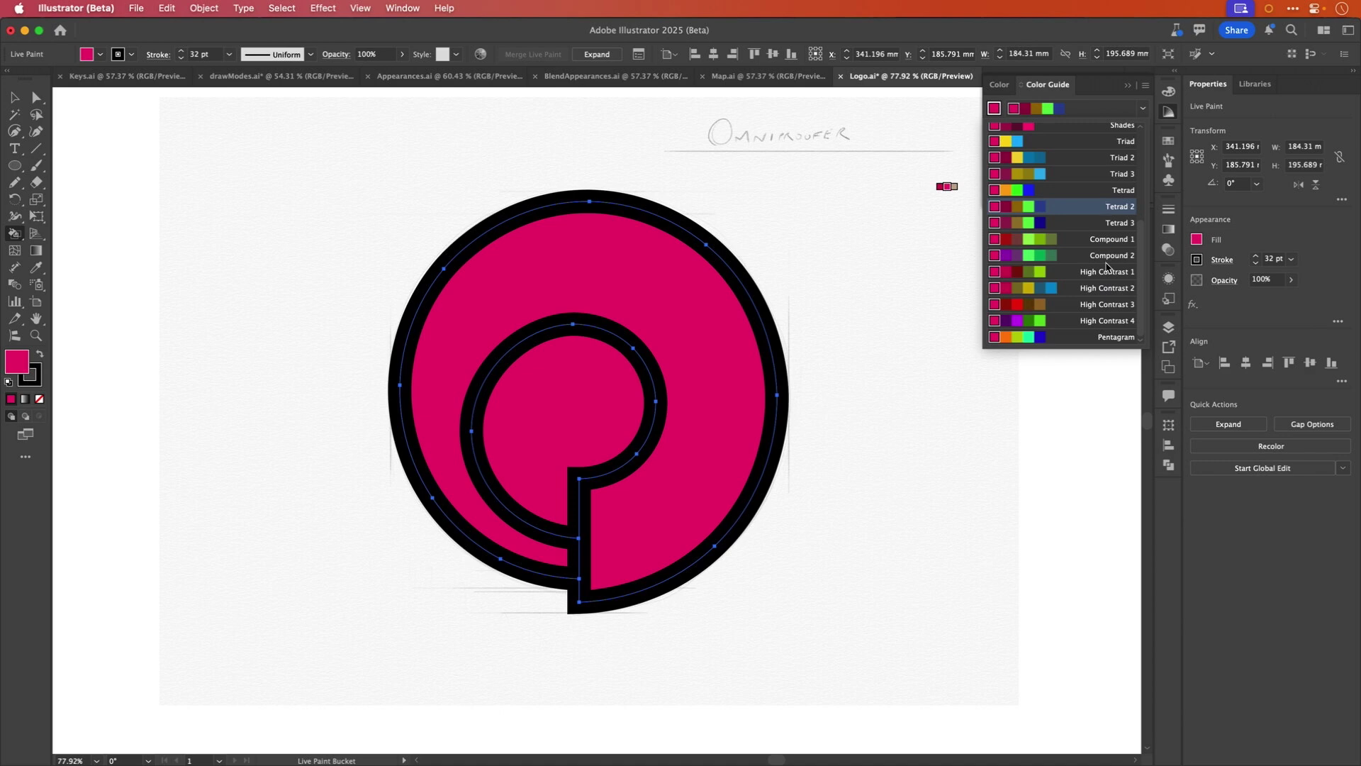
{"action": "left_click", "coordinate": [1088, 337]}
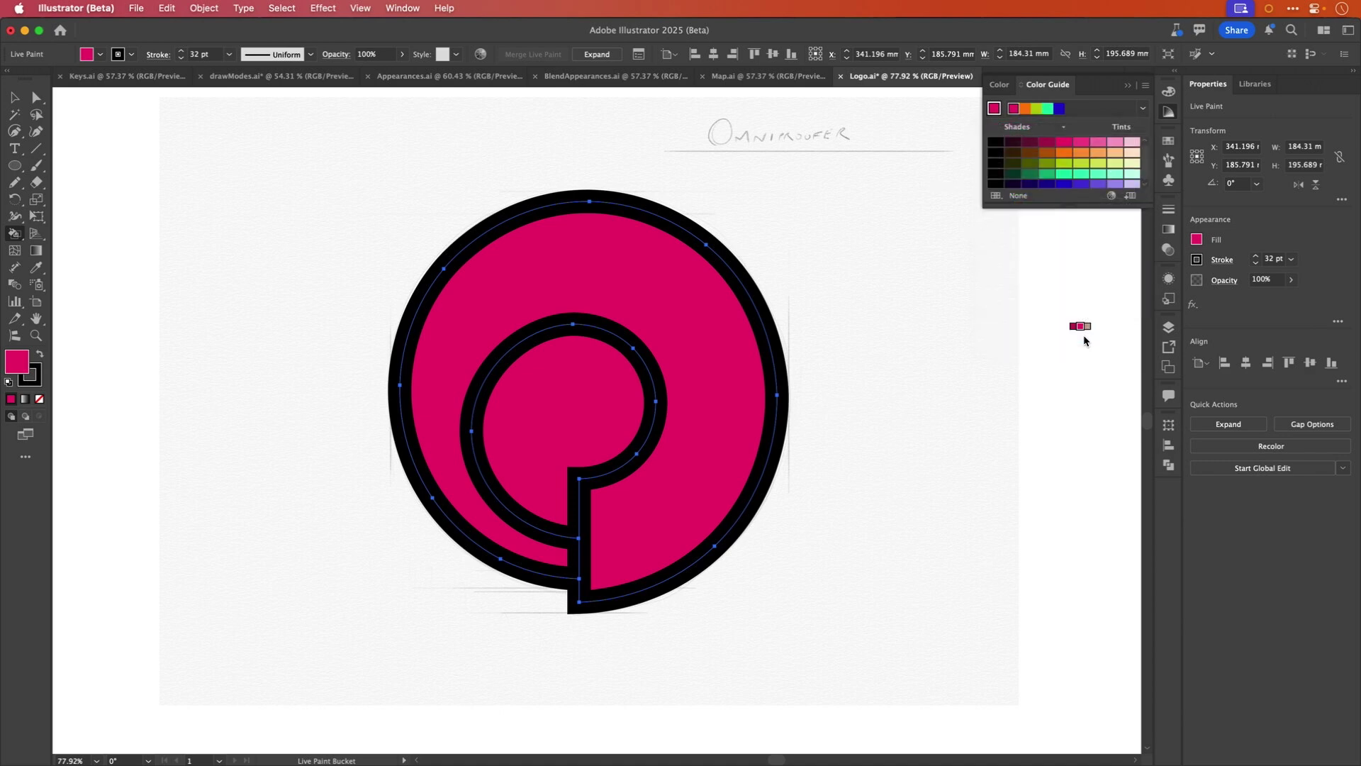
{"action": "left_click_drag", "start_coordinate": [1077, 205], "coordinate": [1077, 250]}
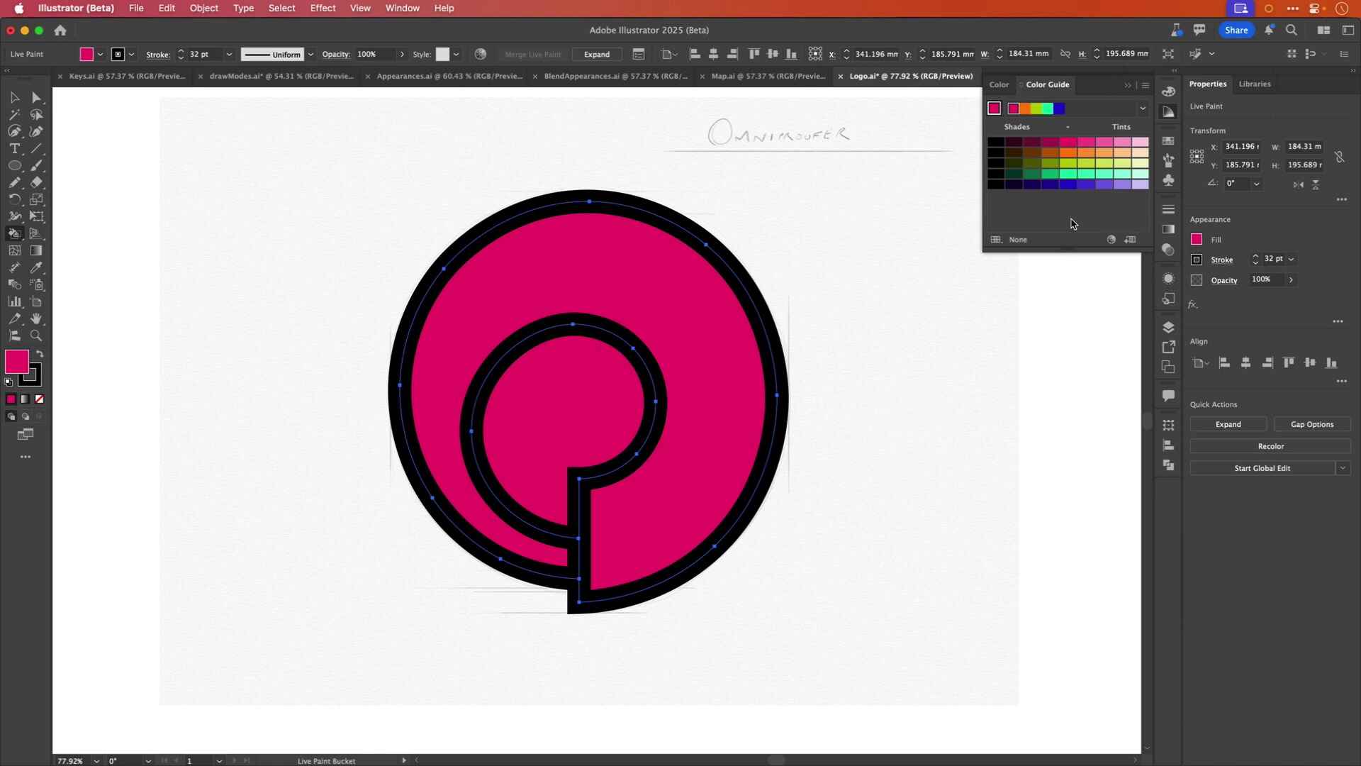
Fill the logo's outer ring with a strong yellow-green and select the Live Paint logo.
{"action": "left_click", "coordinate": [1122, 168]}
{"action": "left_click", "coordinate": [665, 288]}
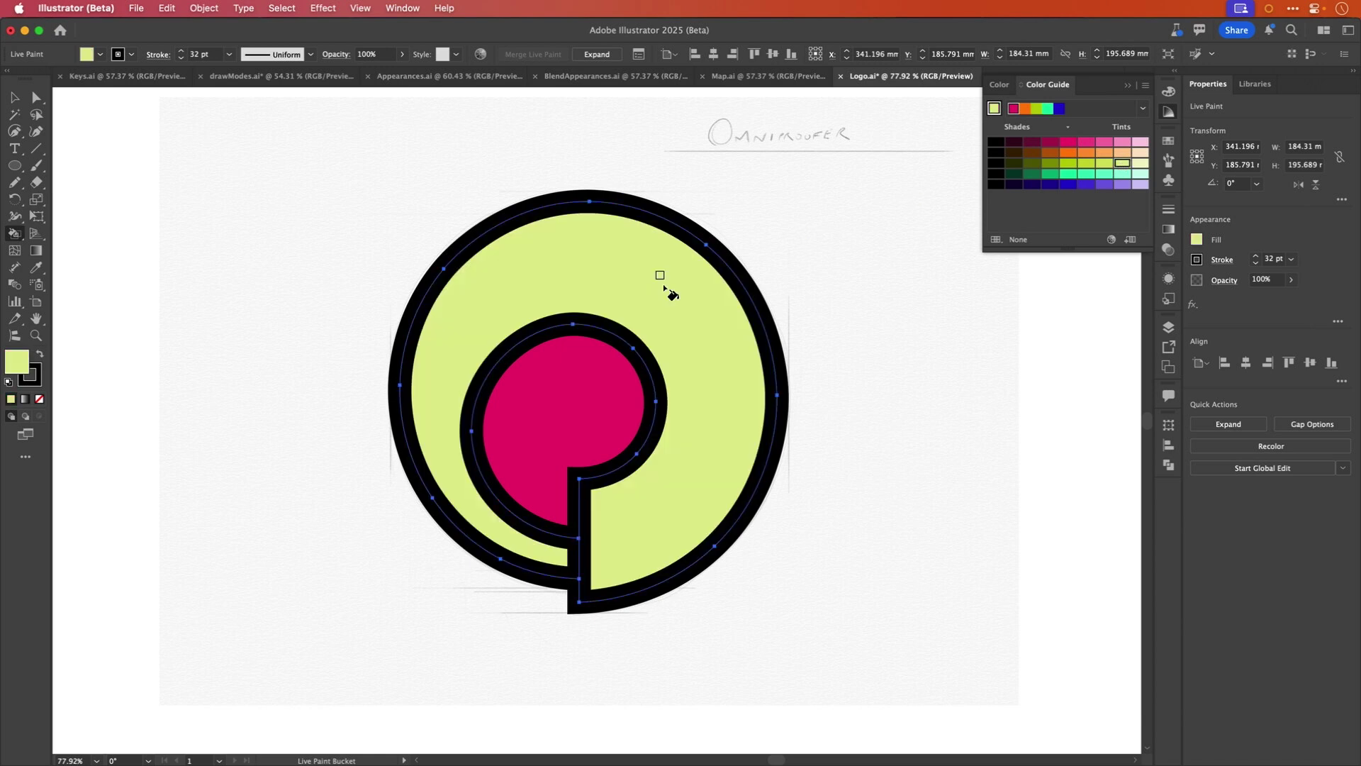
{"action": "key", "text": "Left"}
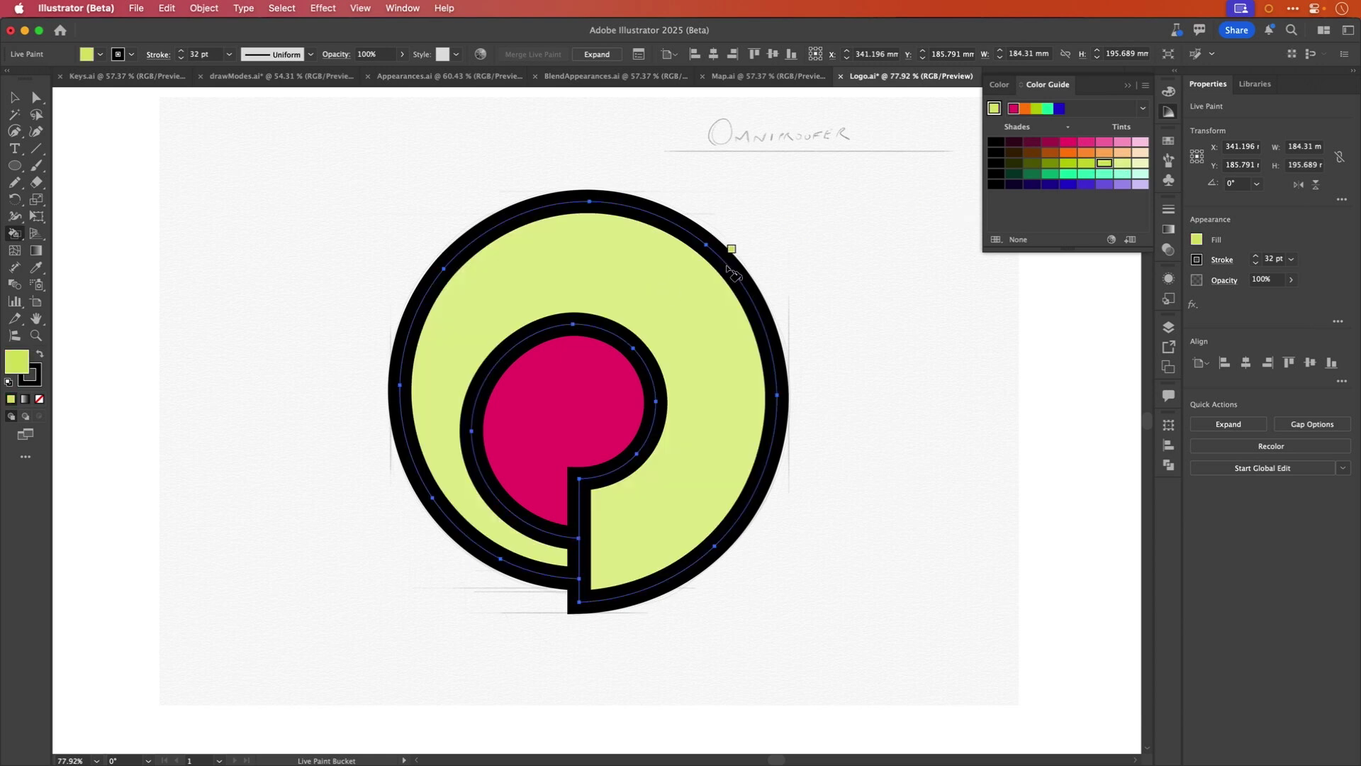
{"action": "left_click", "coordinate": [674, 301]}
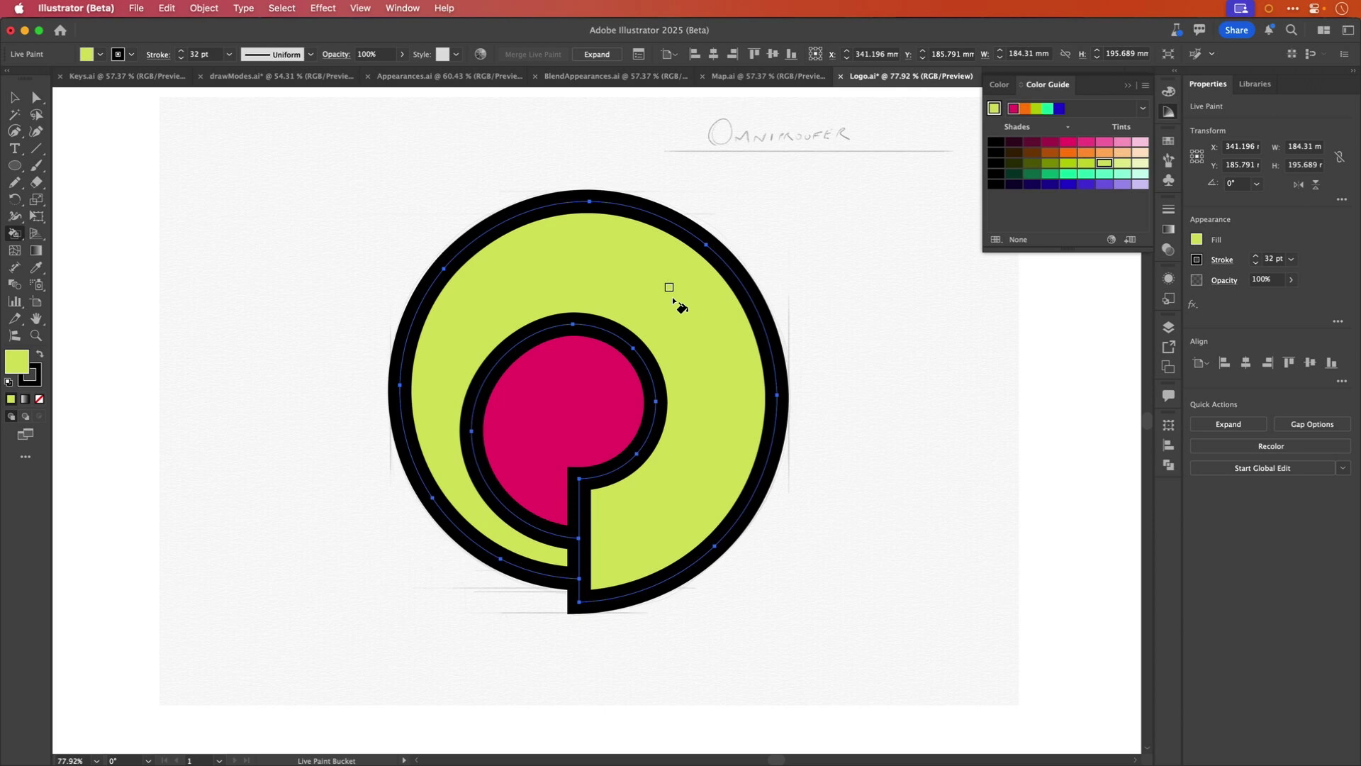
{"action": "left_click", "coordinate": [17, 99]}
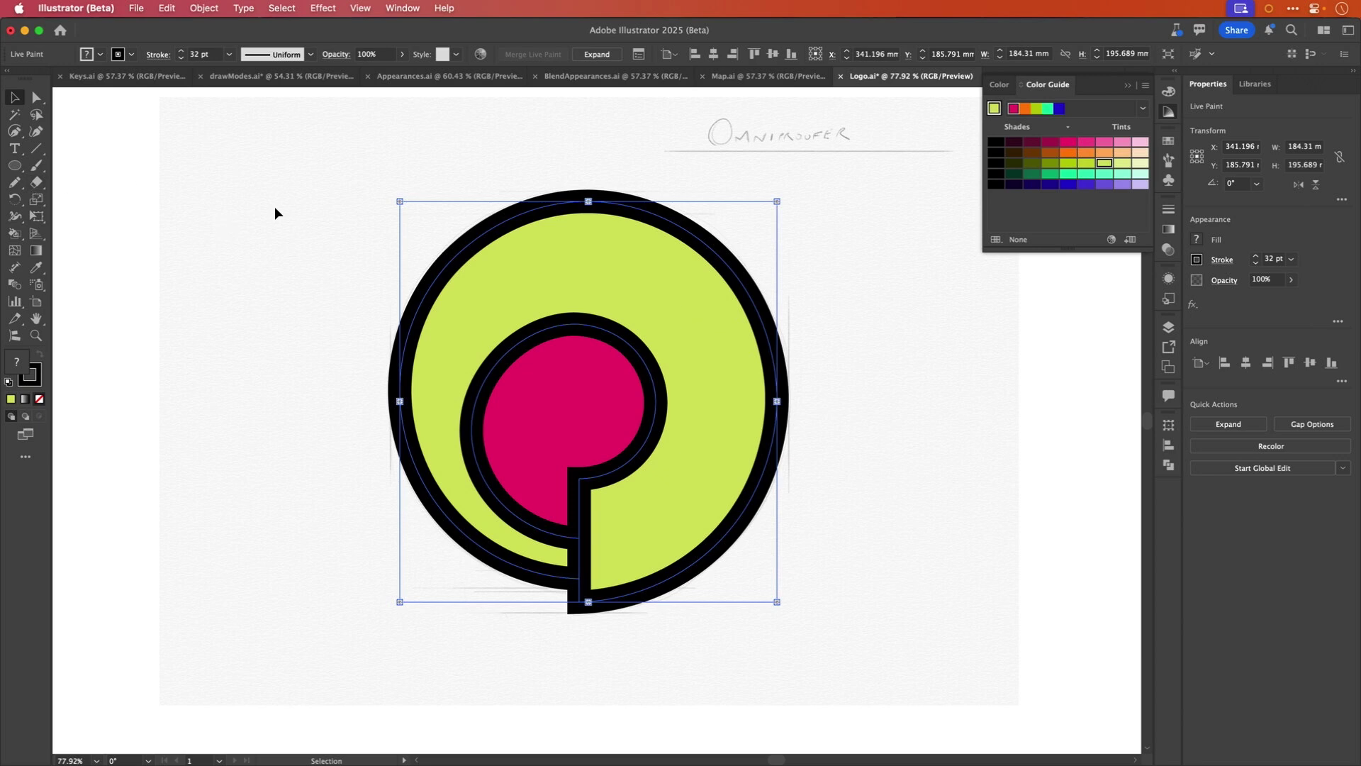
Round the inner ring by moving its left and top anchors with the Curvature tool.
{"action": "key", "text": "shift+grave"}
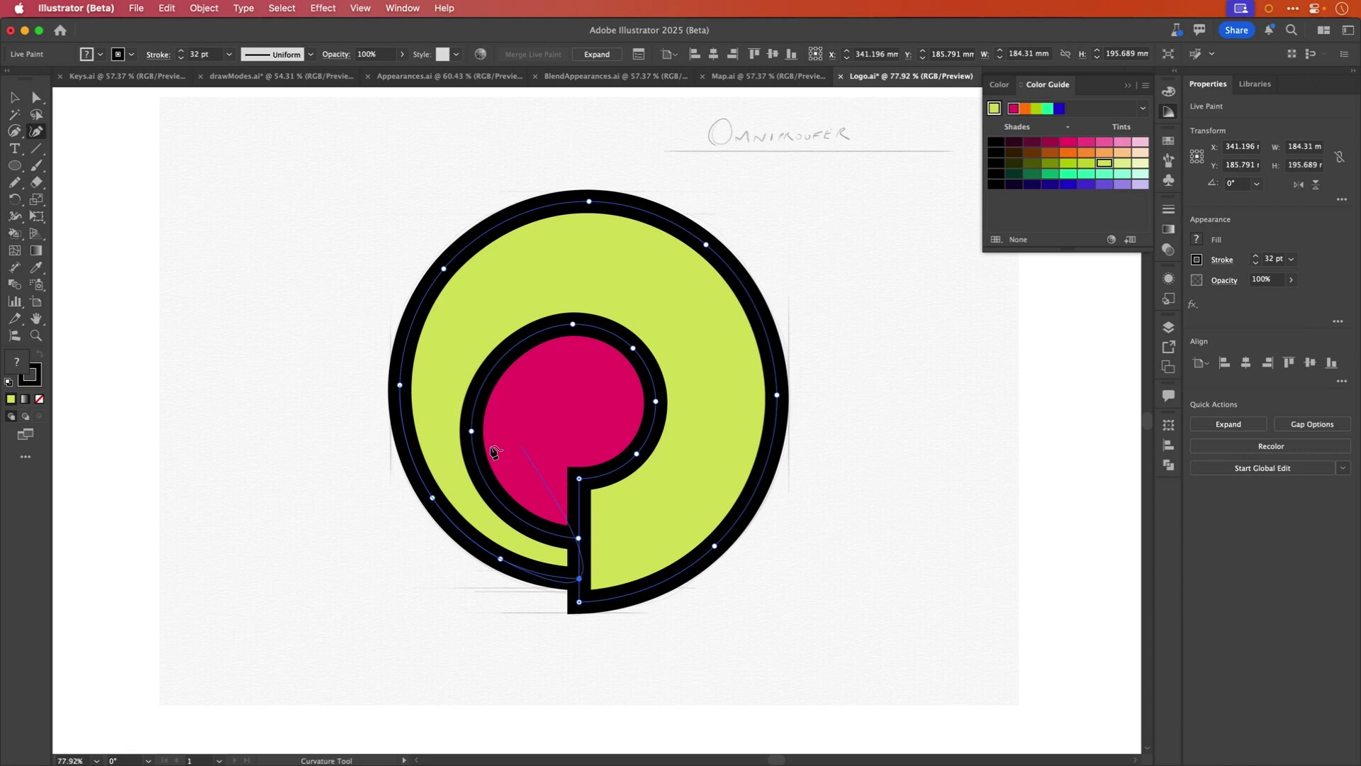
{"action": "left_click_drag", "start_coordinate": [472, 430], "coordinate": [488, 395]}
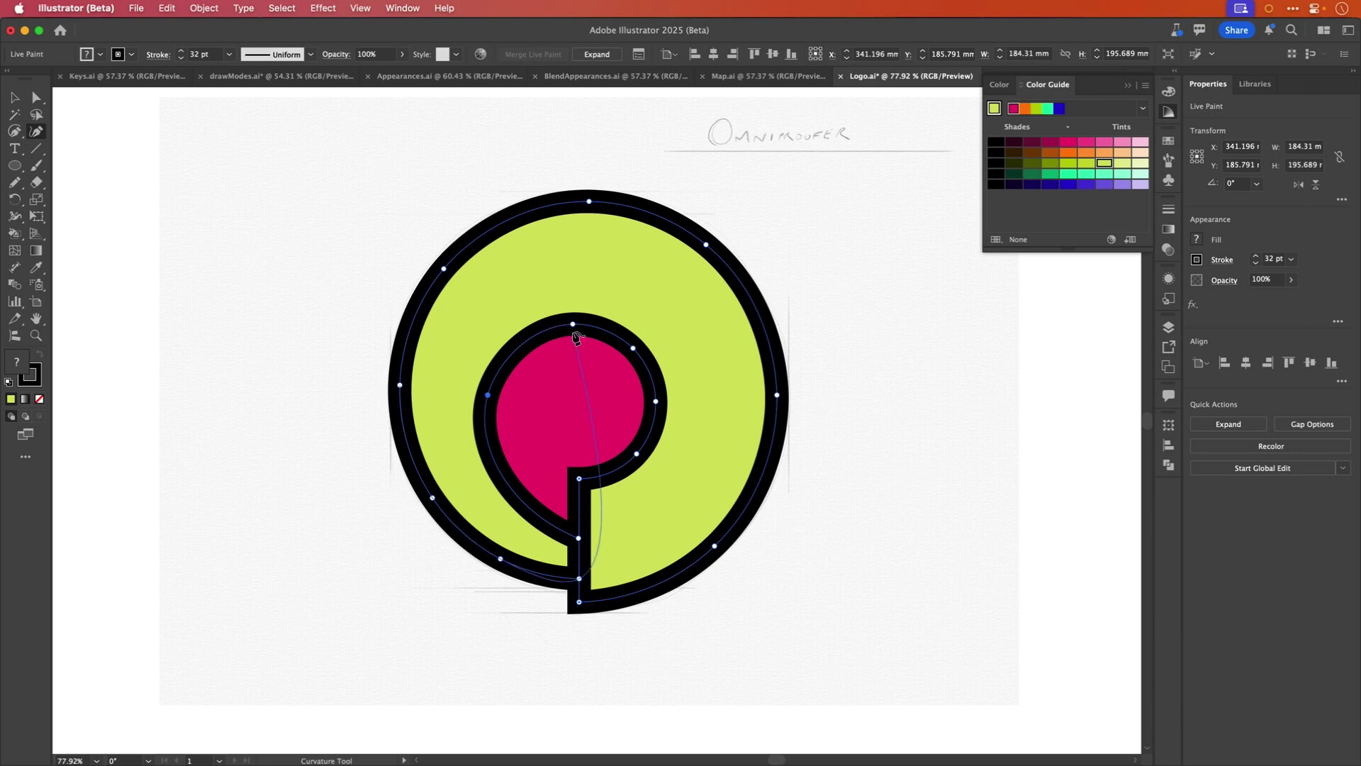
{"action": "left_click_drag", "start_coordinate": [573, 324], "coordinate": [547, 331]}
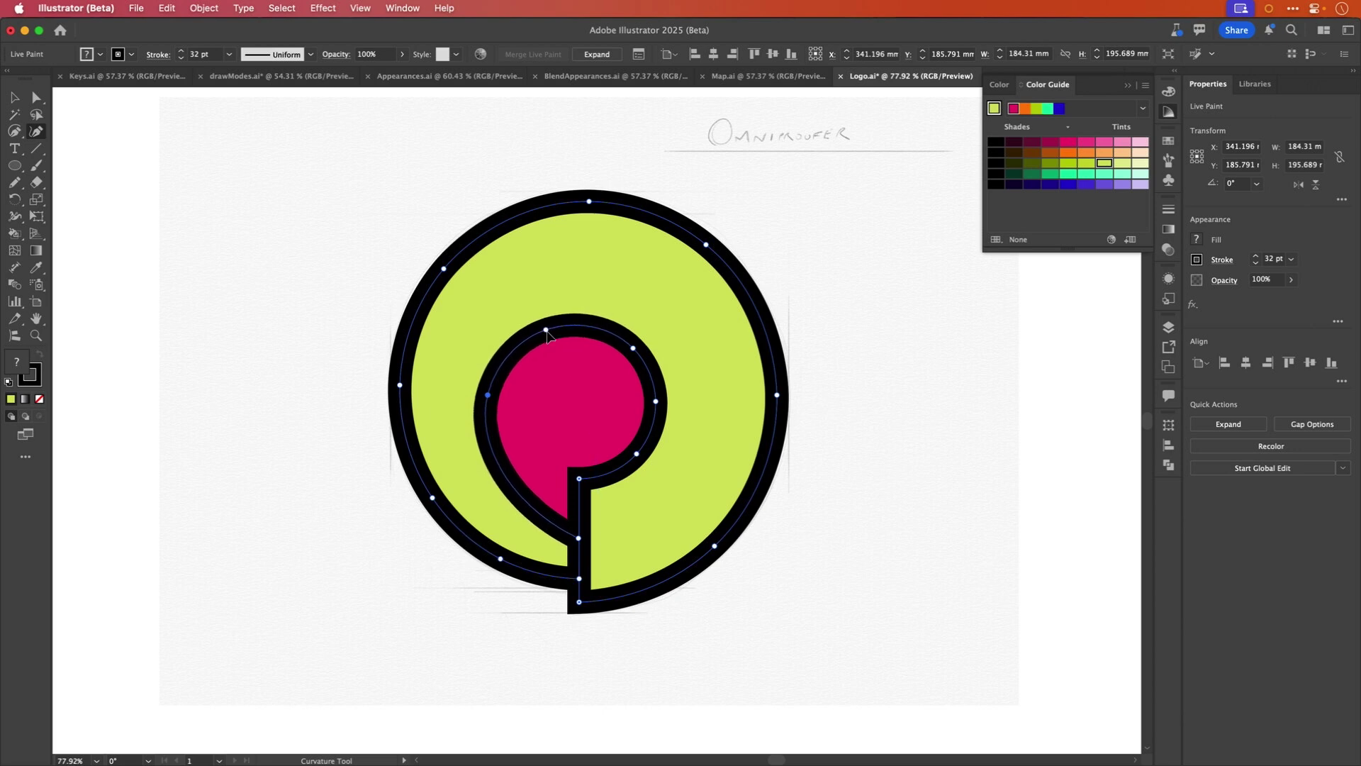
{"action": "left_click", "coordinate": [548, 331]}
{"action": "key", "text": "v"}
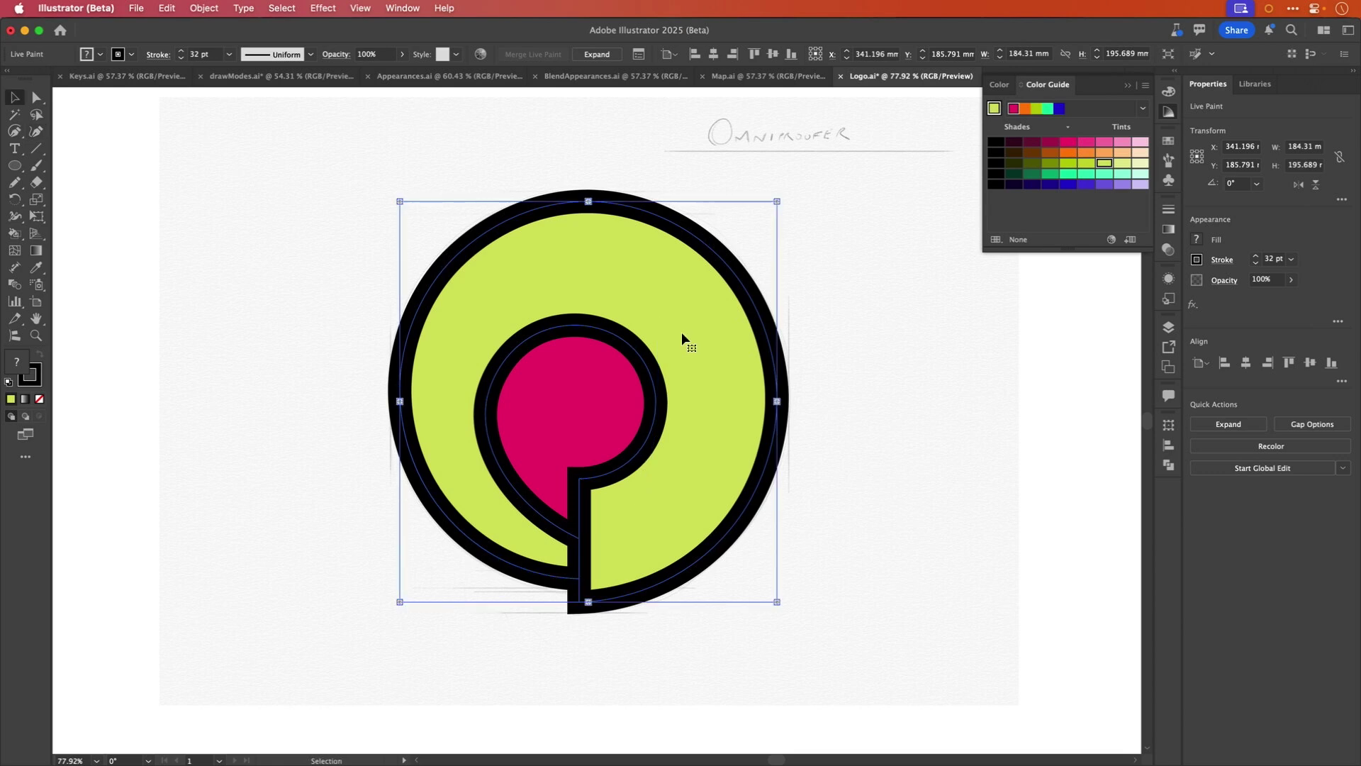
Expand the Live Paint logo and apply Offset Path to push its outline outward.
{"action": "left_click", "coordinate": [1216, 425]}
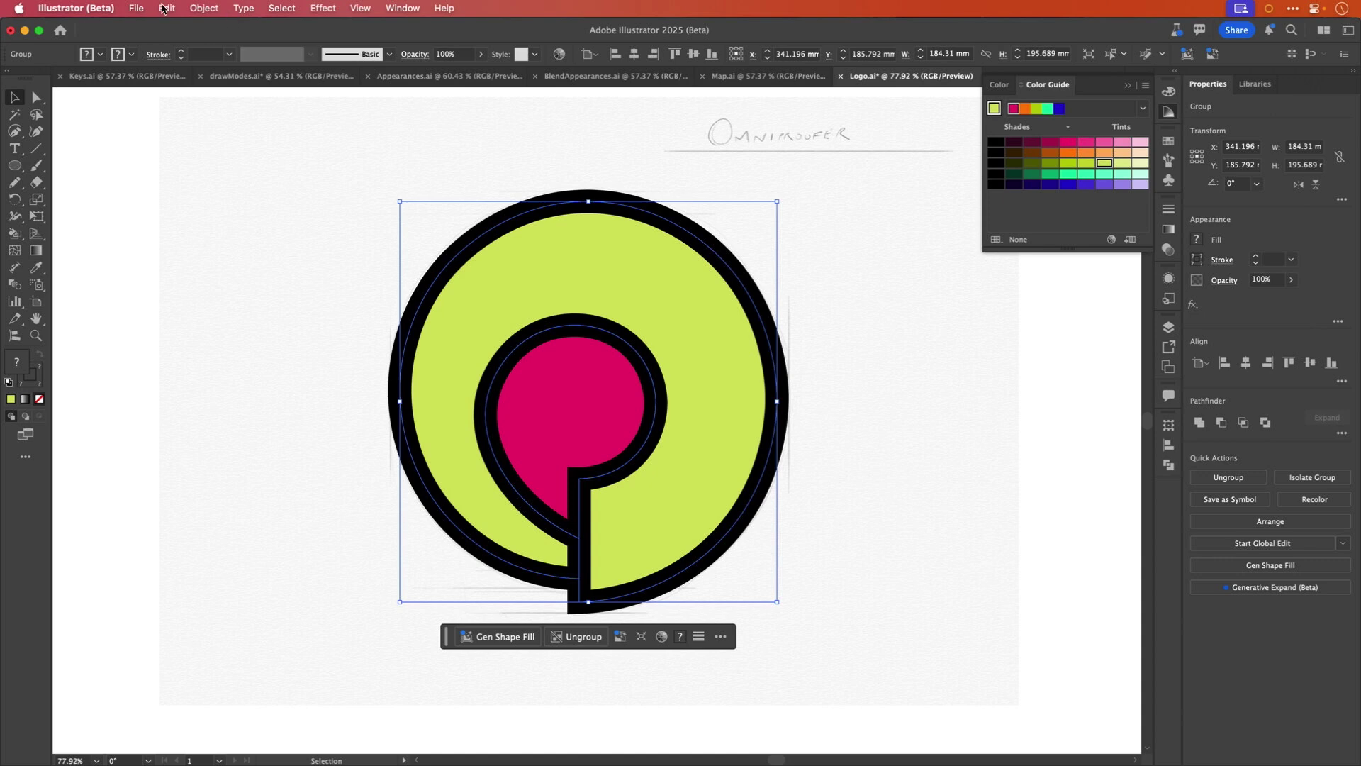
{"action": "left_click", "coordinate": [207, 10]}
{"action": "mouse_move", "coordinate": [261, 414]}
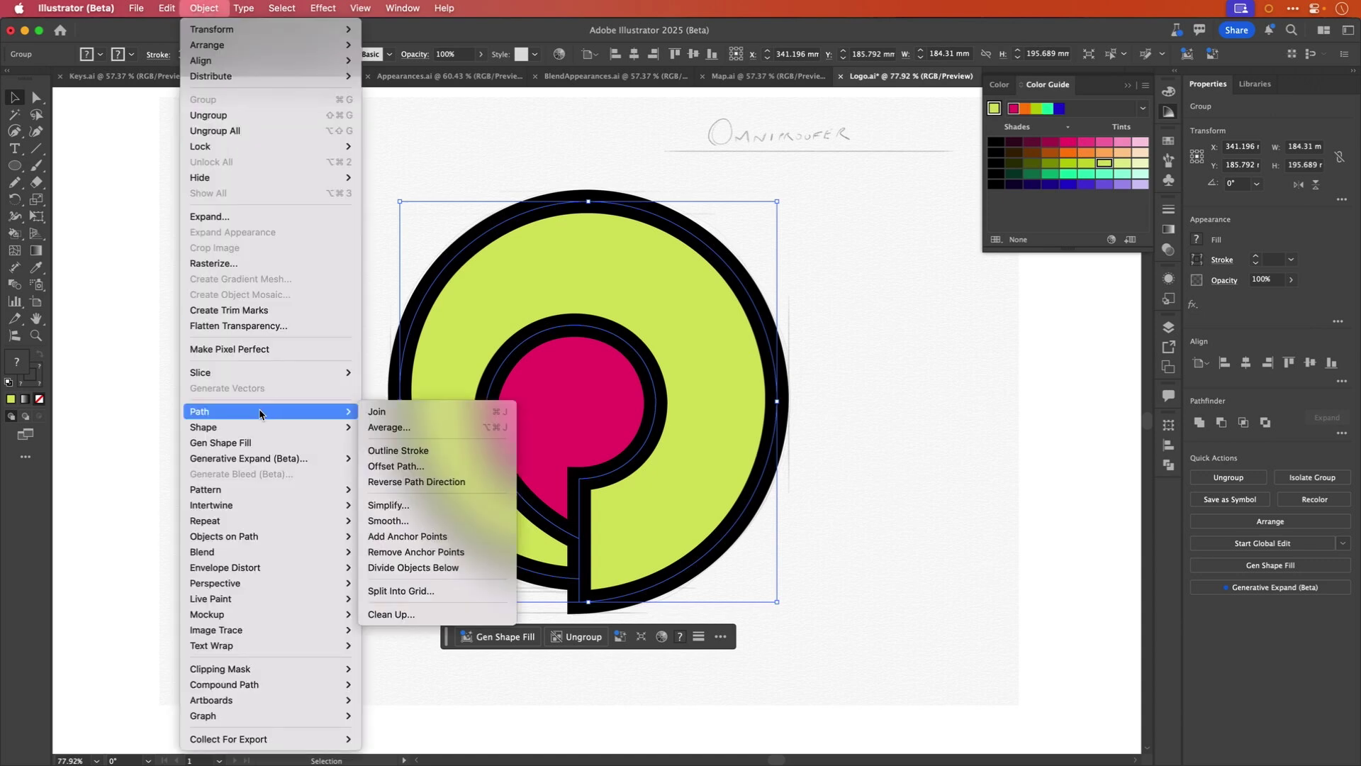
{"action": "left_click", "coordinate": [402, 467]}
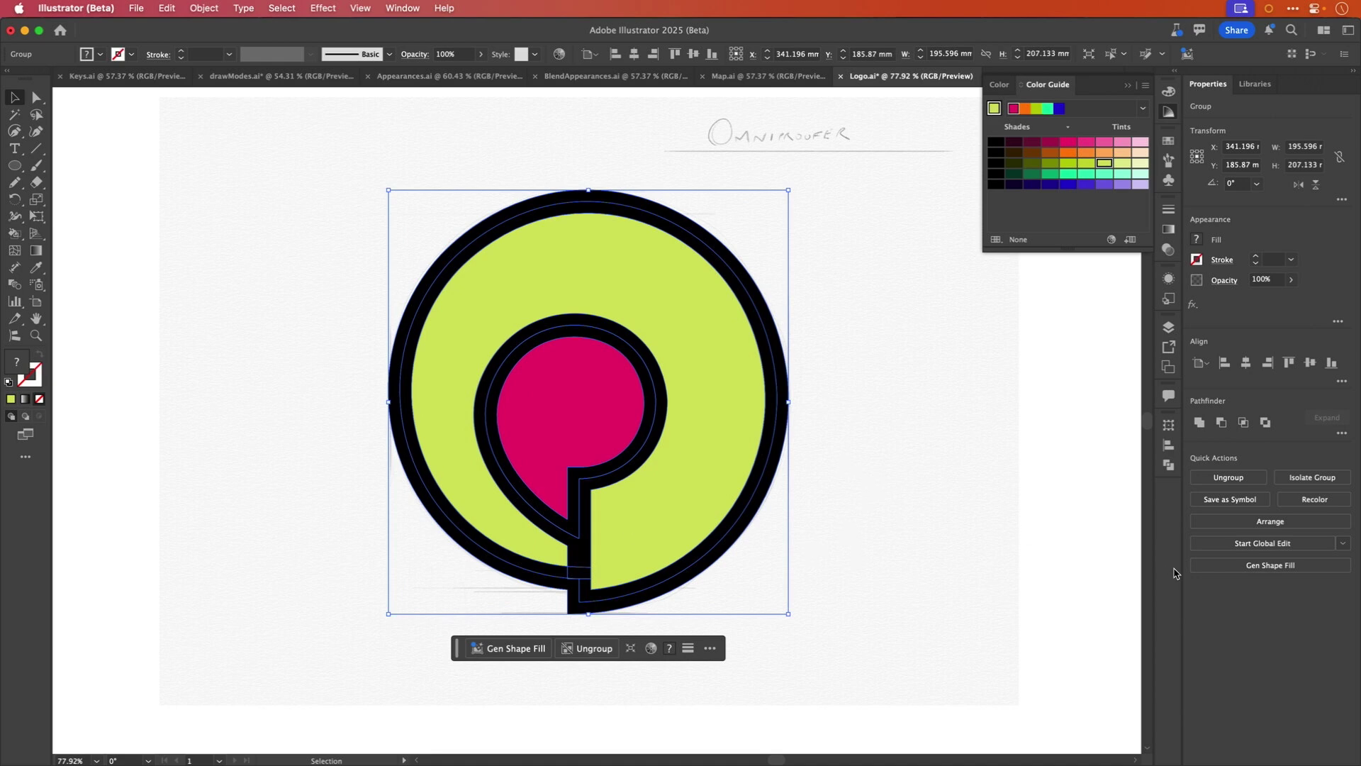
Merge the logo pieces with Pathfinder and deselect the result.
{"action": "left_click", "coordinate": [1168, 465]}
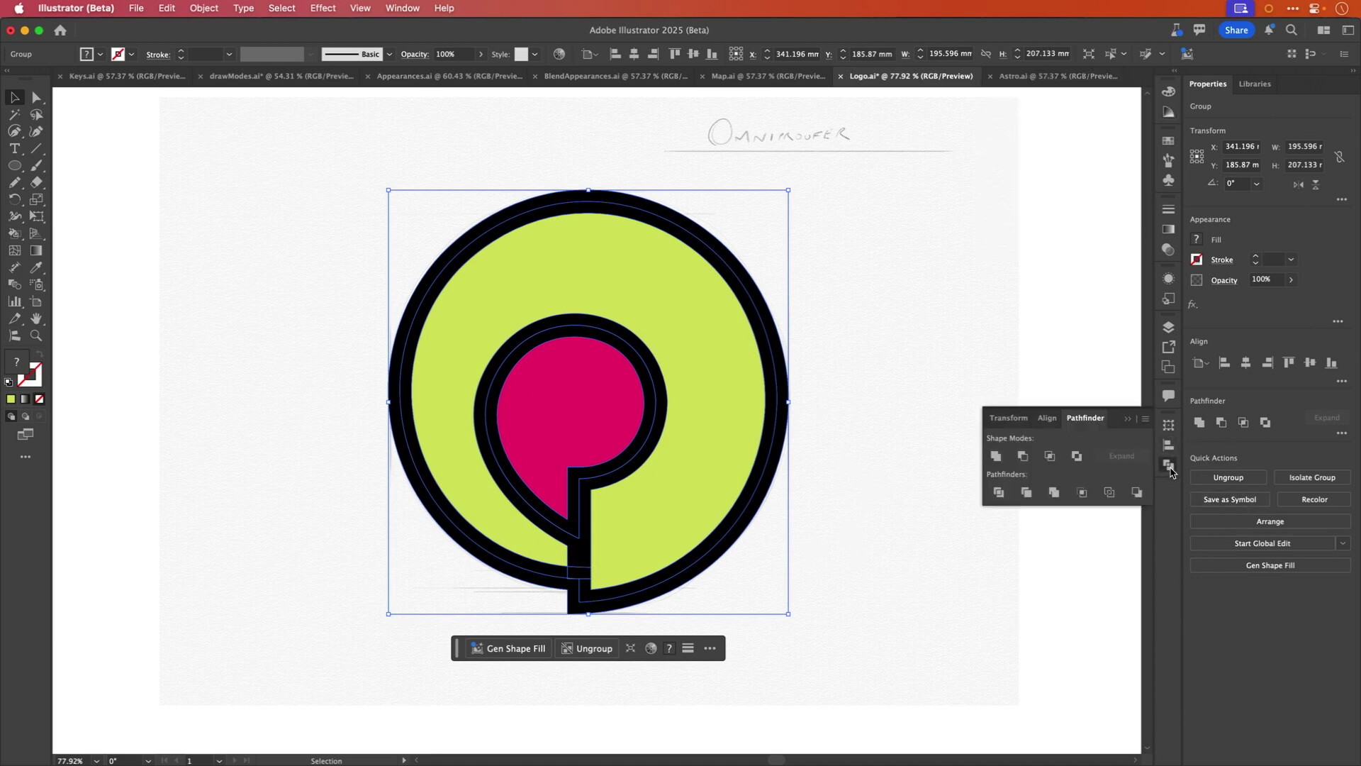
{"action": "left_click", "coordinate": [1054, 493]}
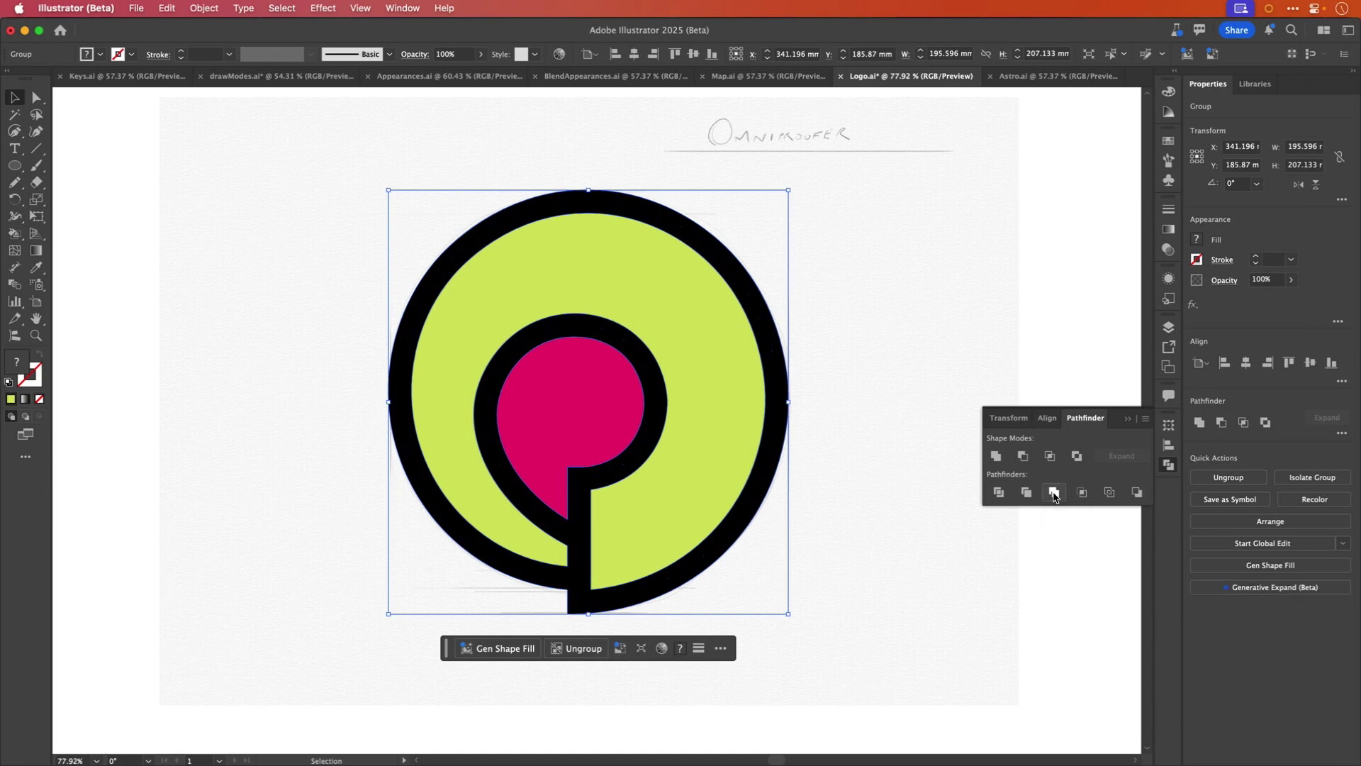
{"action": "left_click", "coordinate": [889, 434]}
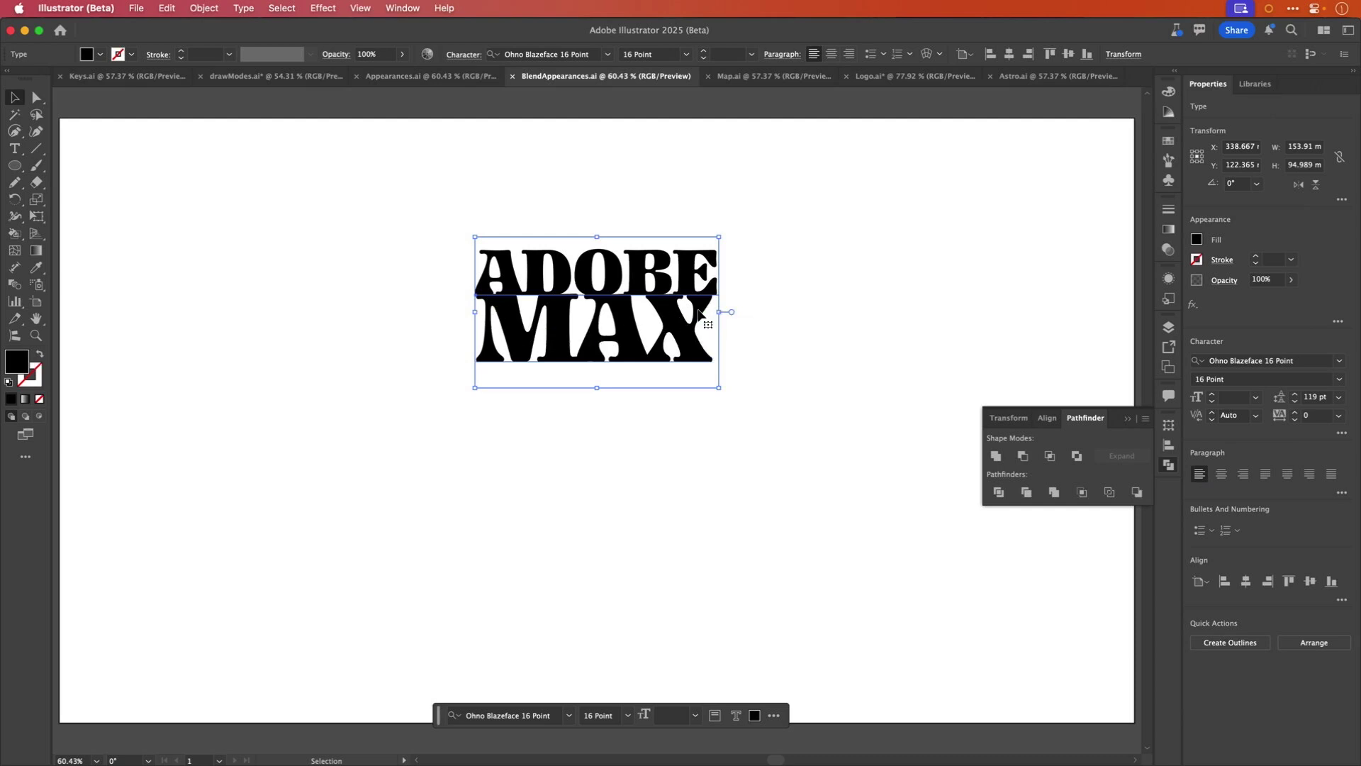
Zoom to the ADOBE MAX text, select the X of MAX, then exit text editing.
{"action": "scroll", "coordinate": [698, 315], "scroll_direction": "up", "scroll_amount": 5}
{"action": "scroll", "coordinate": [701, 315], "scroll_direction": "up", "scroll_amount": 2}
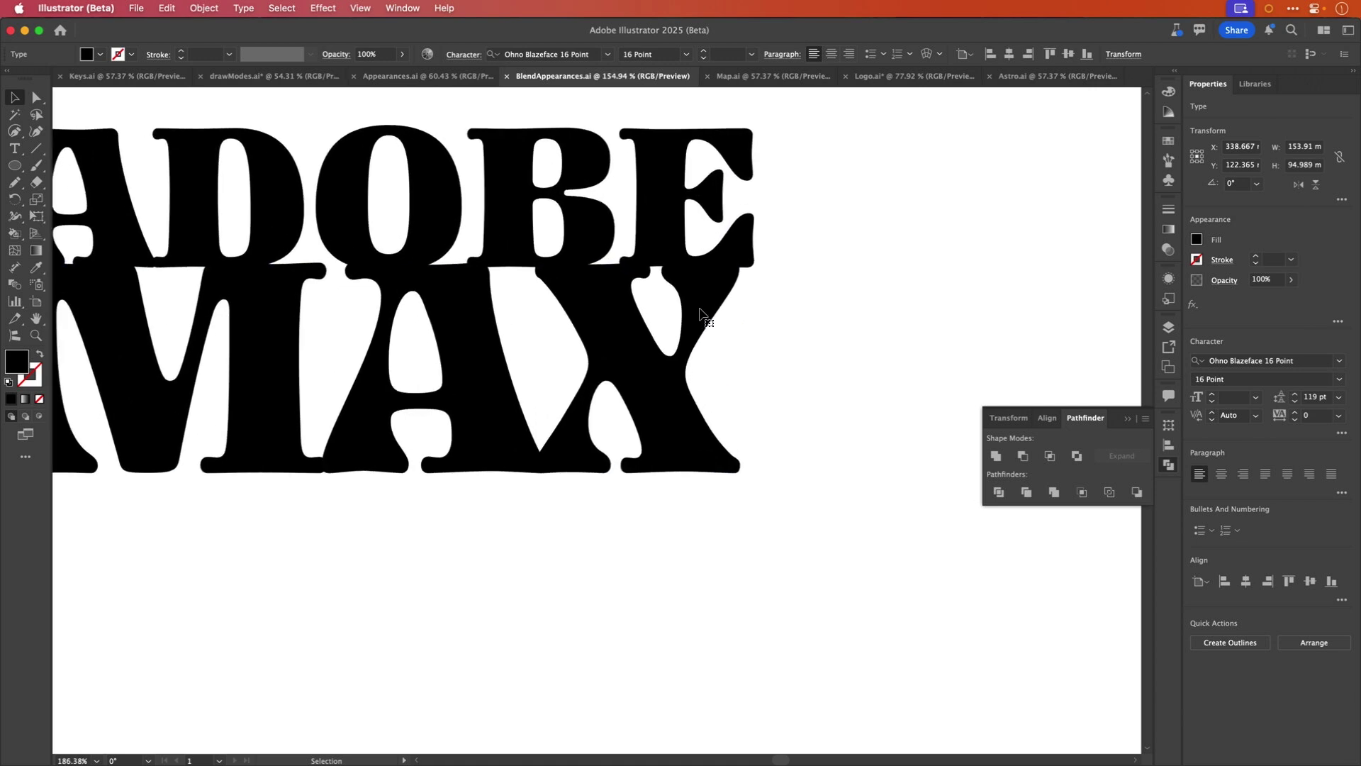
{"action": "left_click_drag", "start_coordinate": [699, 305], "coordinate": [863, 389]}
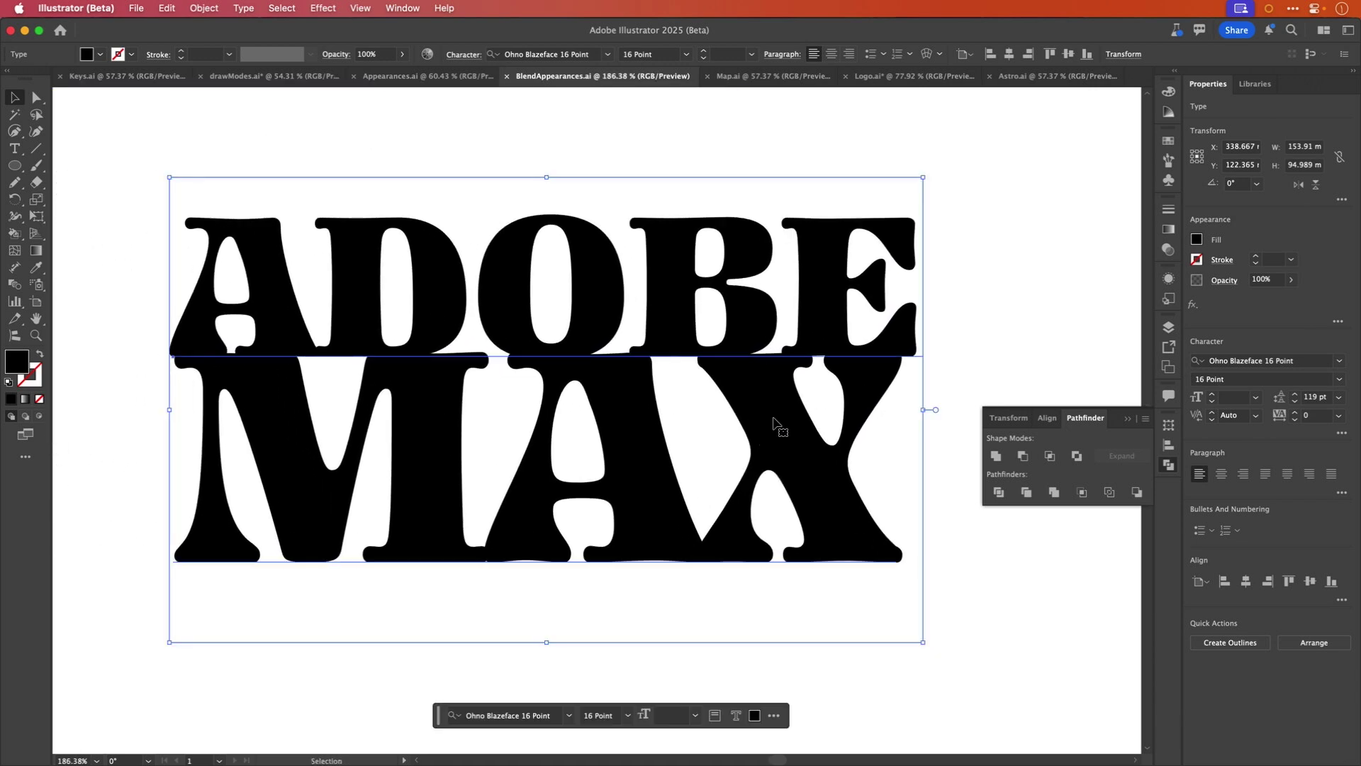
{"action": "double_click", "coordinate": [717, 421]}
{"action": "left_click", "coordinate": [719, 420]}
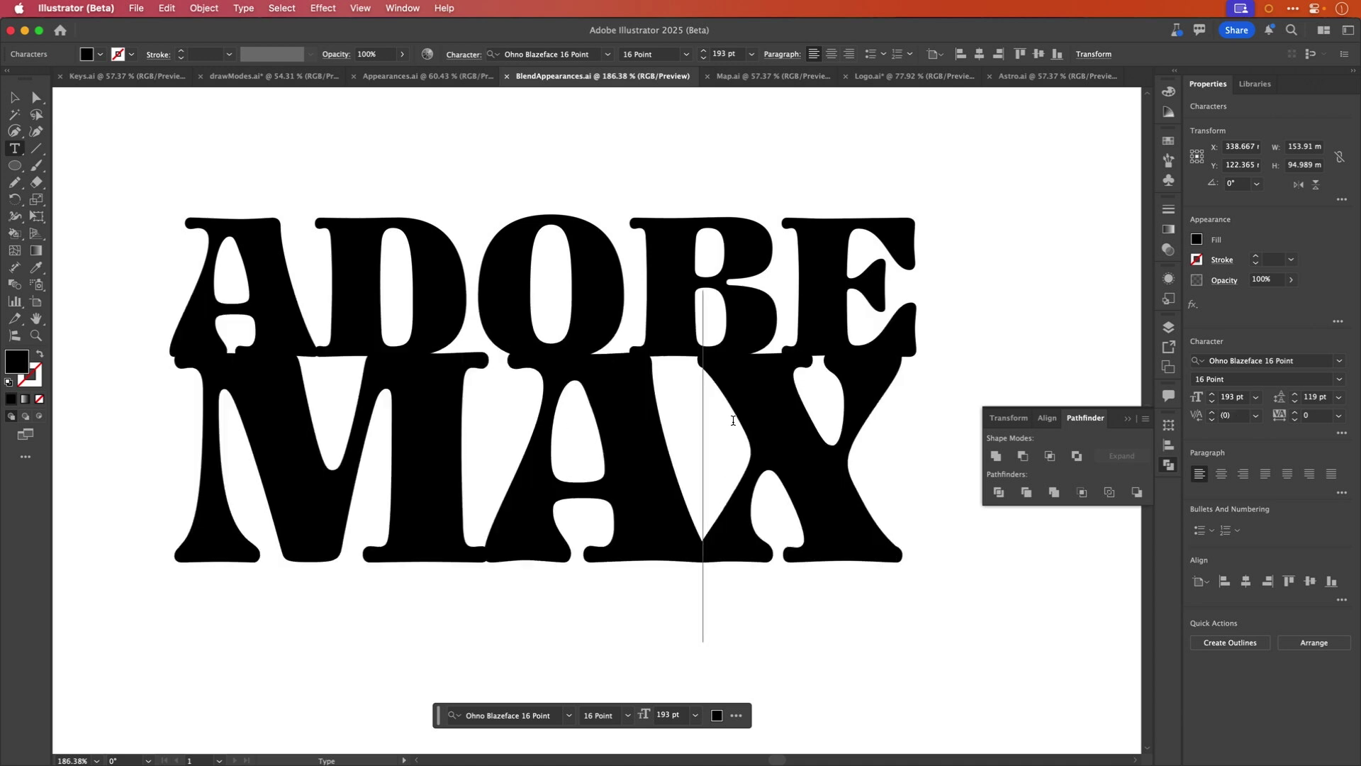
{"action": "left_click_drag", "start_coordinate": [720, 419], "coordinate": [867, 416]}
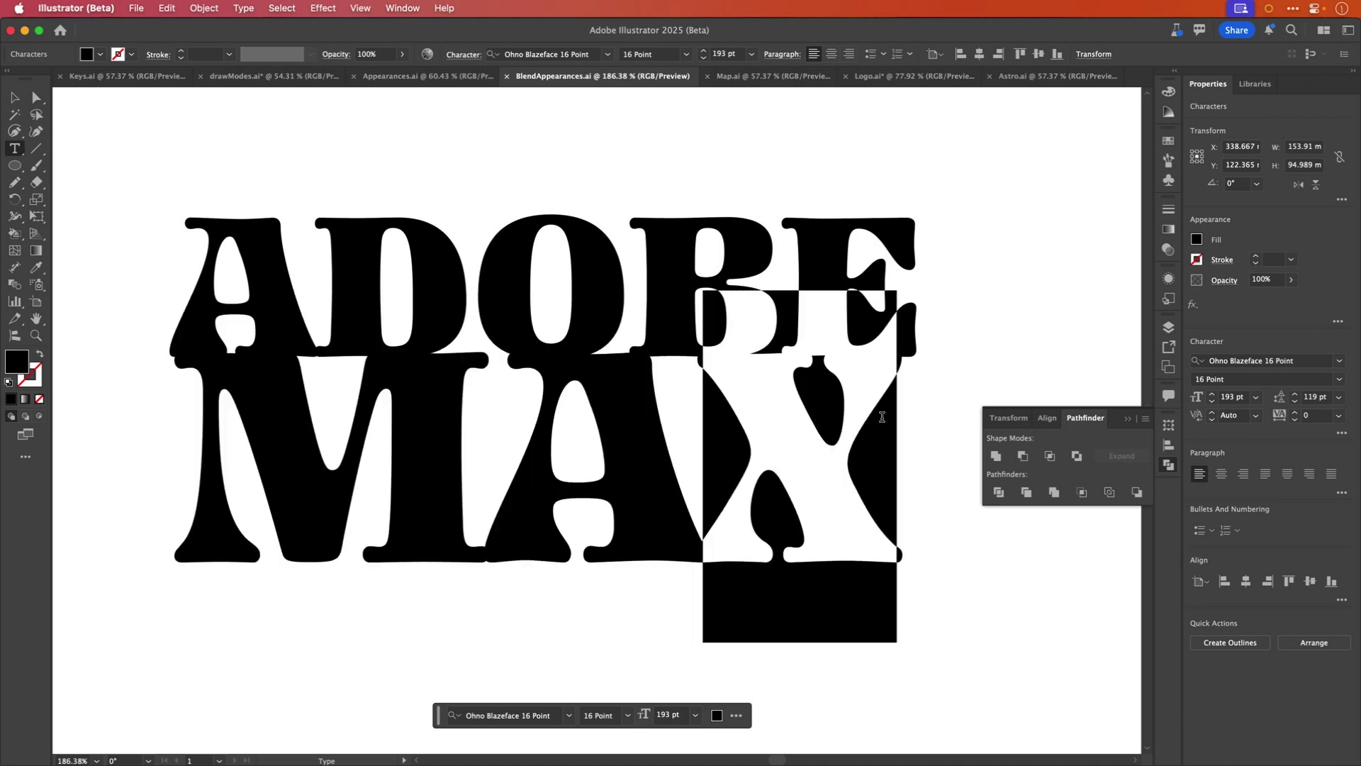
{"action": "key", "text": "Escape"}
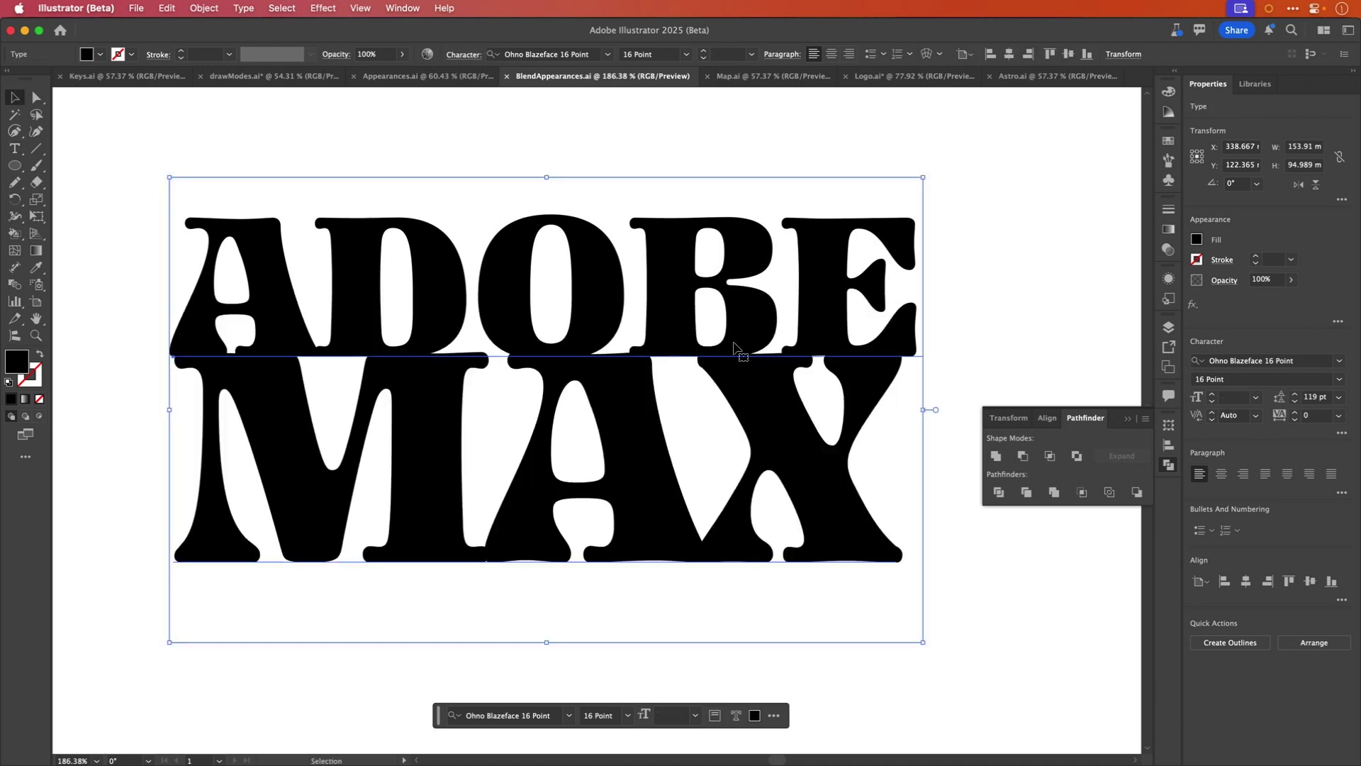
{"action": "key", "text": "shift"}
{"action": "key", "text": "shift+t"}
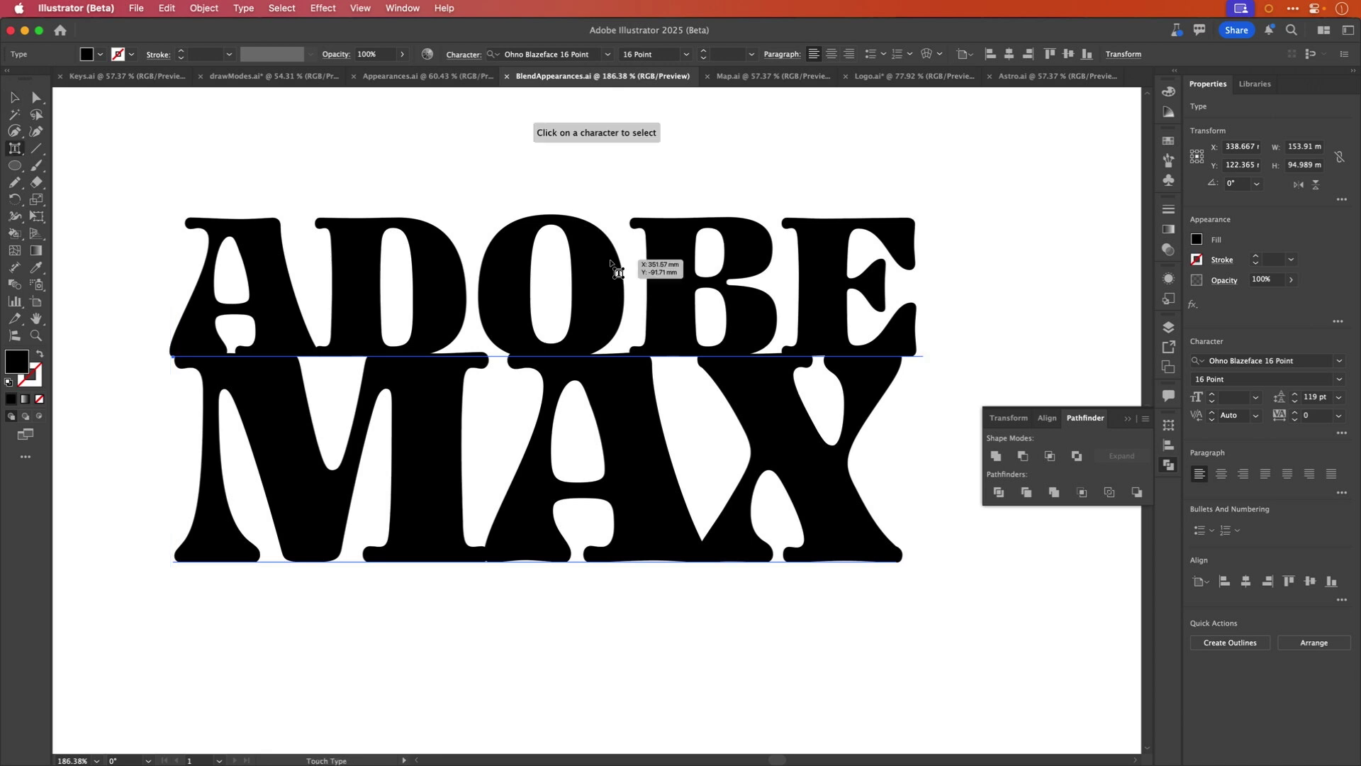
Nudge the X and A of MAX with arrow keys, leaving both slightly left.
{"action": "left_click", "coordinate": [772, 431]}
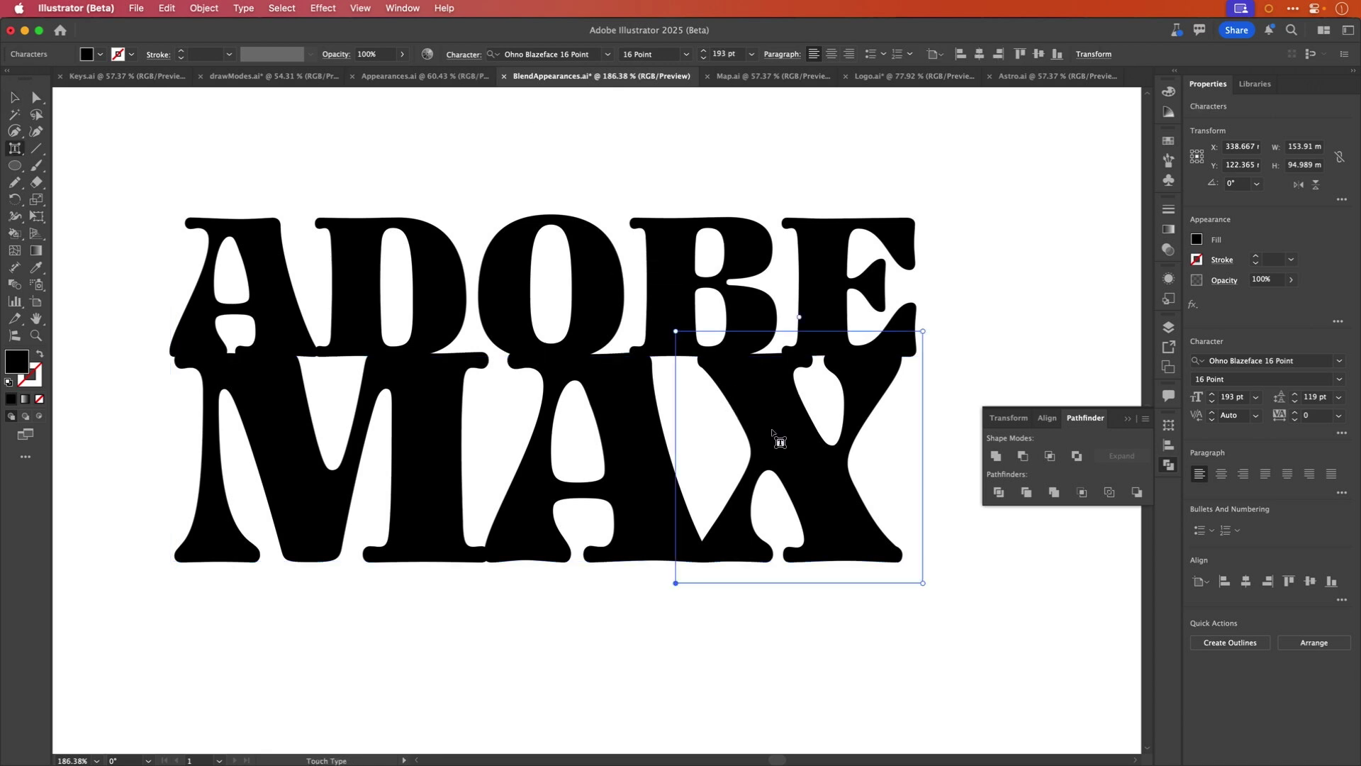
{"action": "key", "text": "Right"}
{"action": "key", "text": "Right"}
{"action": "key", "text": "Right"}
{"action": "key", "text": "Right"}
{"action": "key", "text": "Right"}
{"action": "key", "text": "Right"}
{"action": "key", "text": "Right"}
{"action": "key", "text": "Right"}
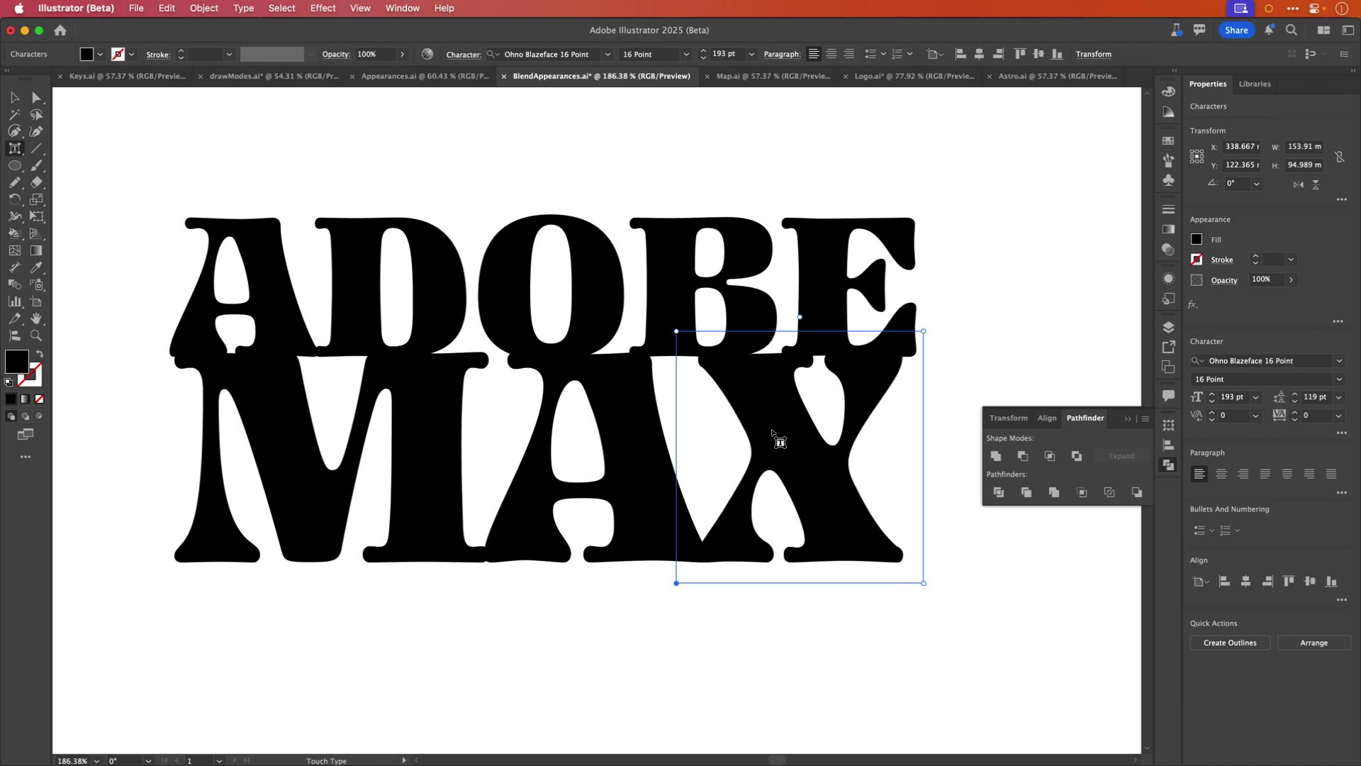
{"action": "key", "text": "Right"}
{"action": "key", "text": "Right"}
{"action": "key", "text": "Right"}
{"action": "key", "text": "Right"}
{"action": "key", "text": "Right"}
{"action": "key", "text": "Right"}
{"action": "key", "text": "Right"}
{"action": "key", "text": "Right"}
{"action": "key", "text": "Right"}
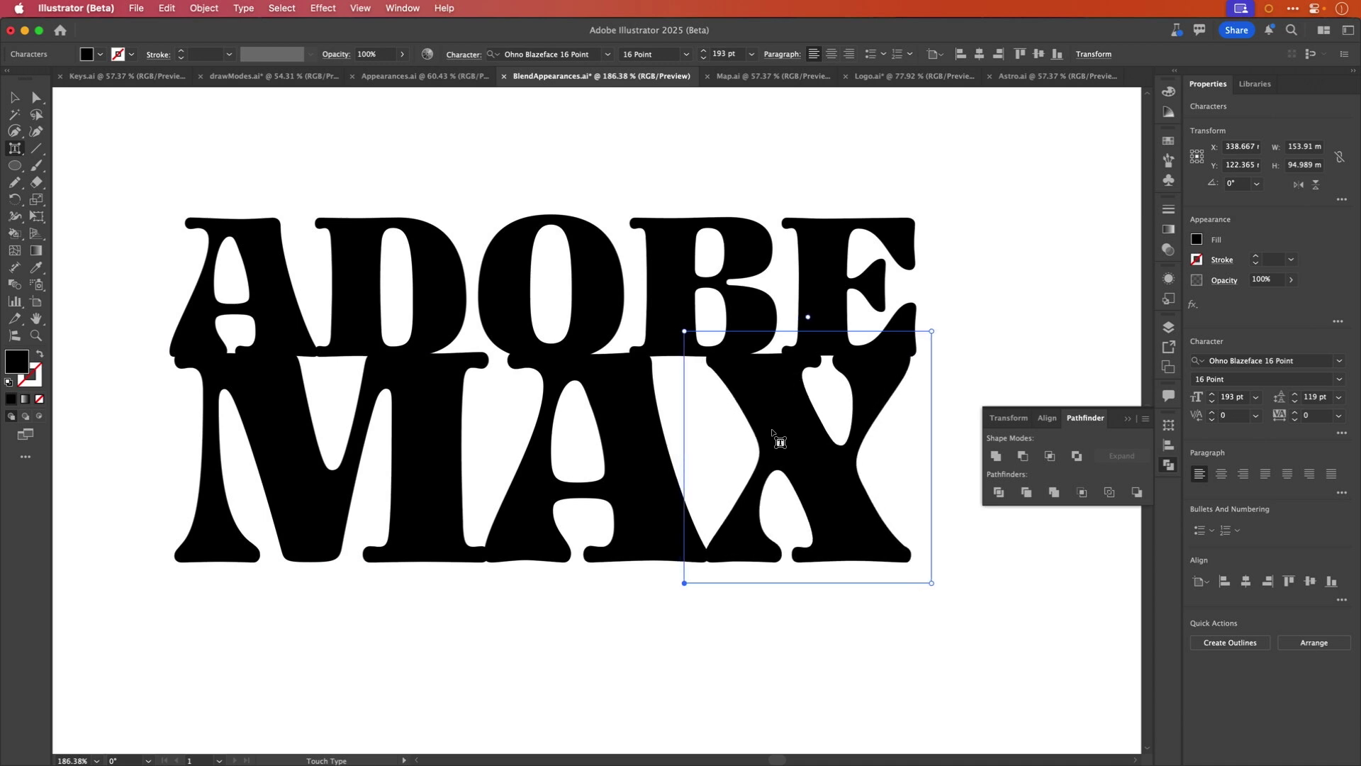
{"action": "key", "text": "Right"}
{"action": "key", "text": "Right"}
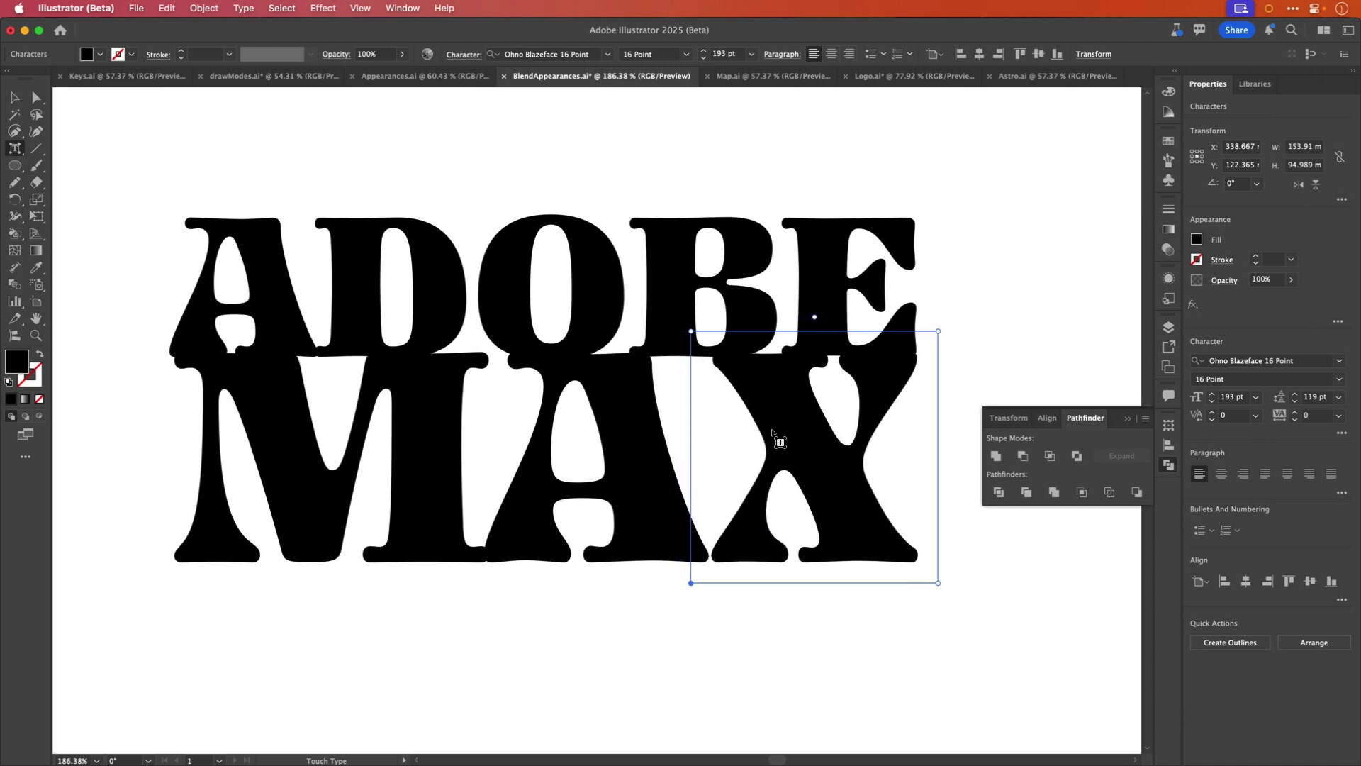
{"action": "left_click", "coordinate": [649, 480]}
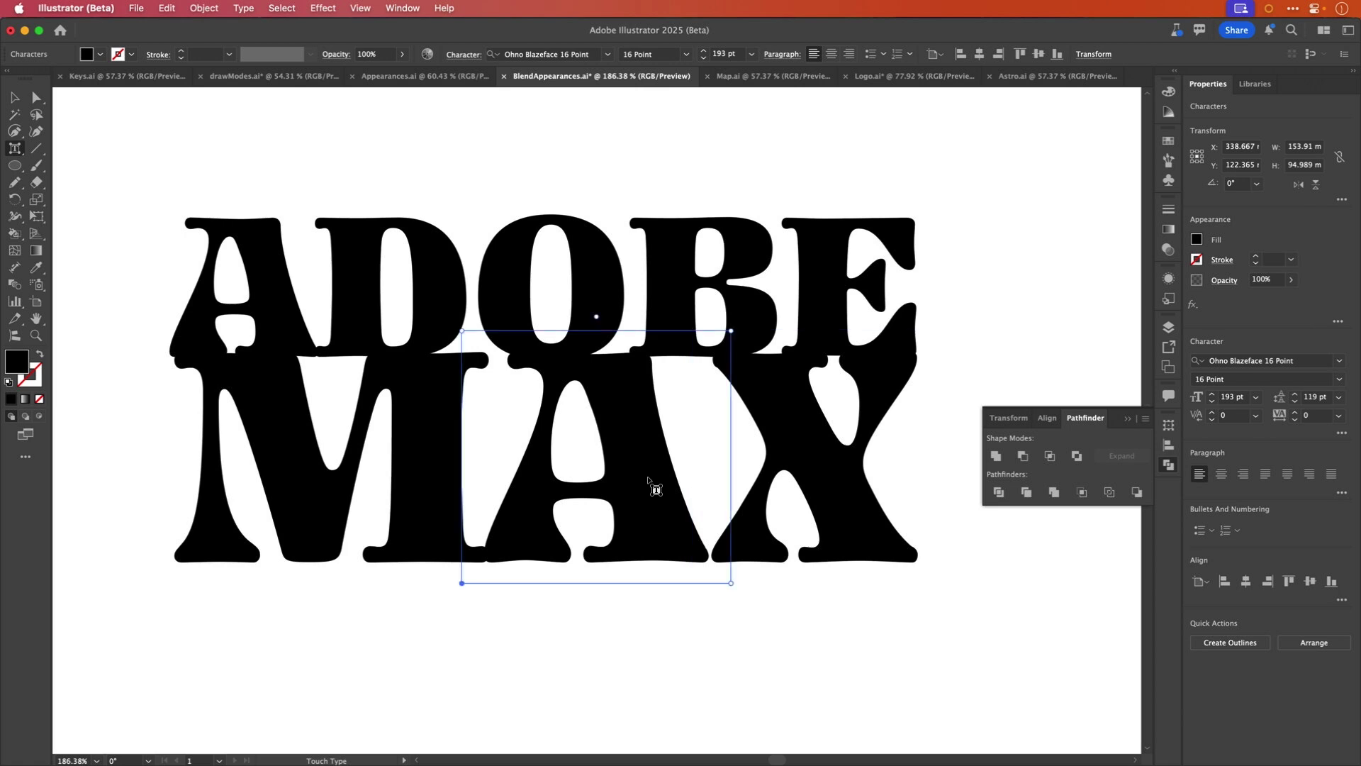
{"action": "key", "text": "Right"}
{"action": "key", "text": "Right"}
{"action": "key", "text": "Right"}
{"action": "key", "text": "Right"}
{"action": "key", "text": "Right"}
{"action": "key", "text": "Right"}
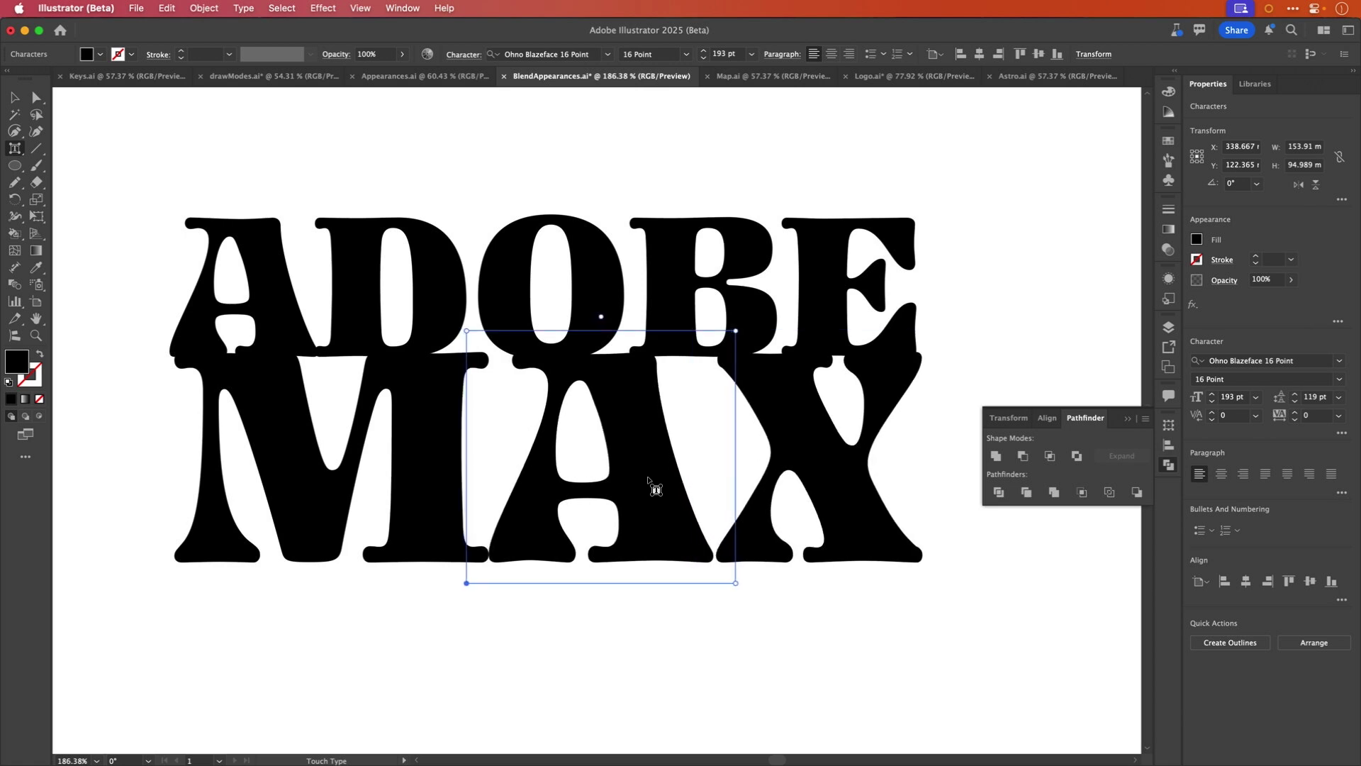
{"action": "key", "text": "Left"}
{"action": "key", "text": "Left"}
{"action": "key", "text": "Left"}
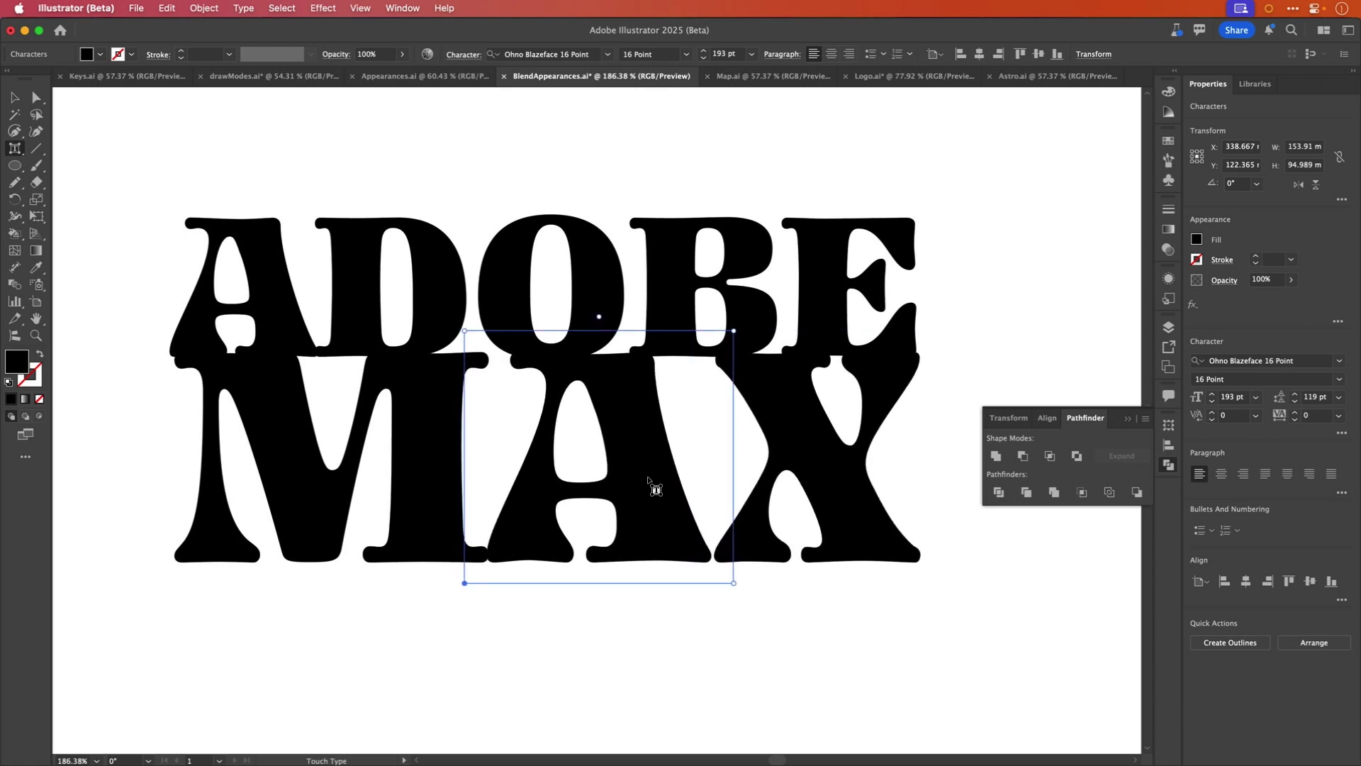
{"action": "left_click", "coordinate": [828, 459]}
{"action": "key", "text": "Left"}
{"action": "key", "text": "Left"}
{"action": "key", "text": "Left"}
{"action": "key", "text": "Left"}
{"action": "key", "text": "Left"}
{"action": "key", "text": "Left"}
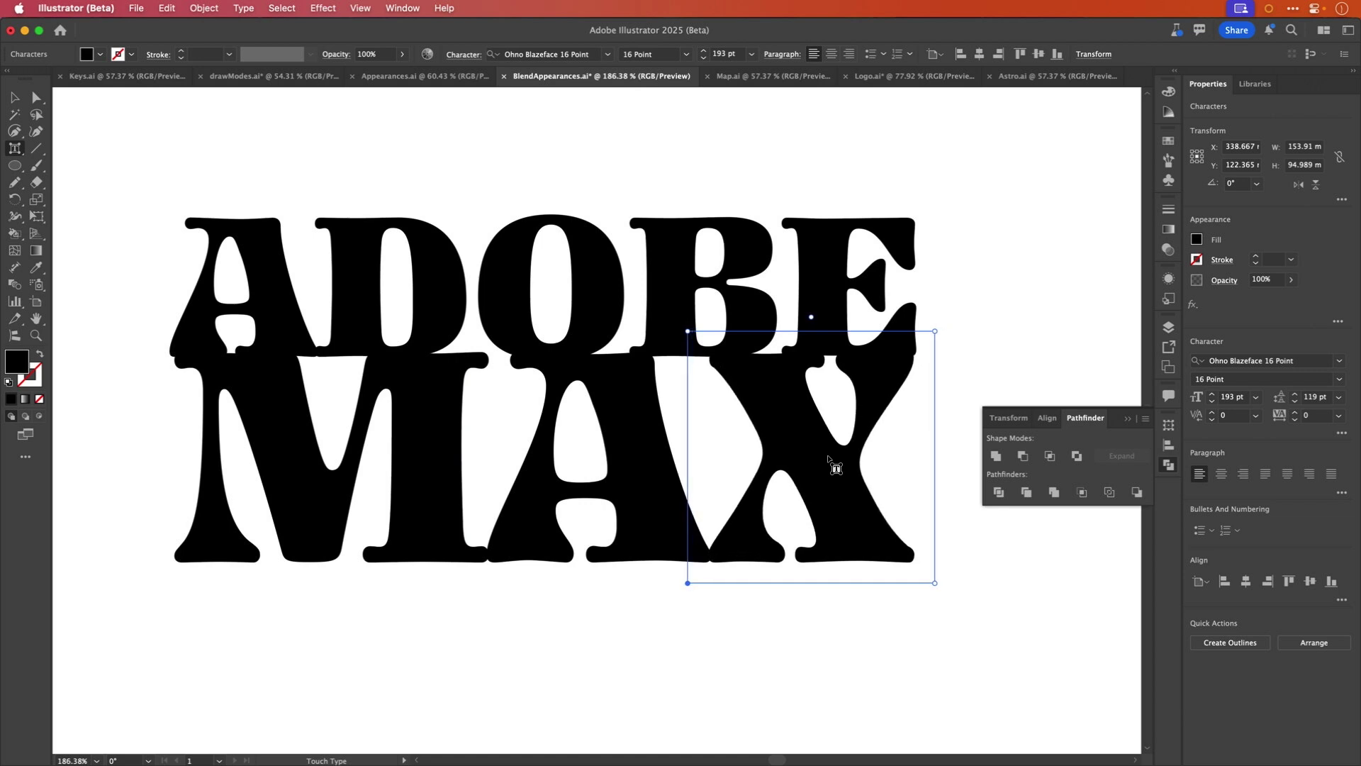
Try scaling the M to about 85% and rotating it, undoing both changes.
{"action": "left_click", "coordinate": [277, 451]}
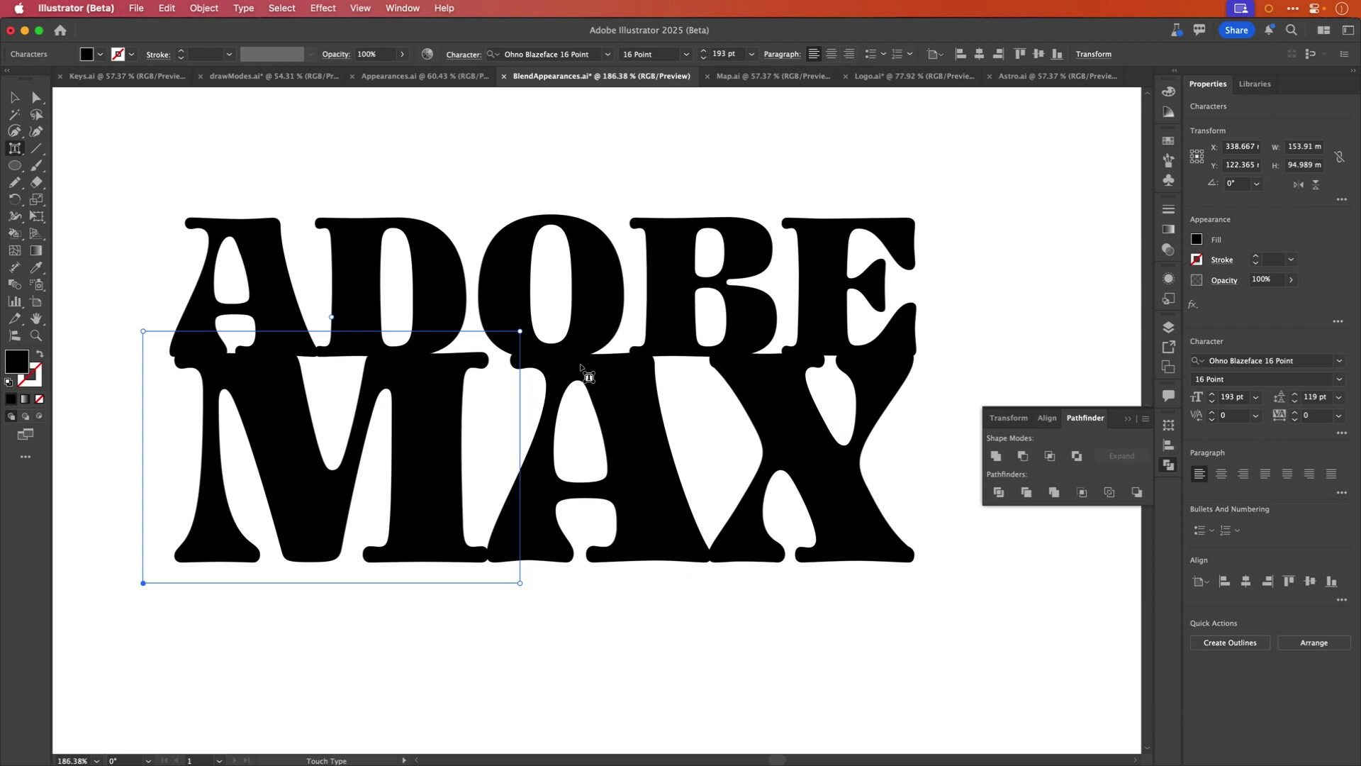
{"action": "left_click_drag", "start_coordinate": [525, 332], "coordinate": [485, 373]}
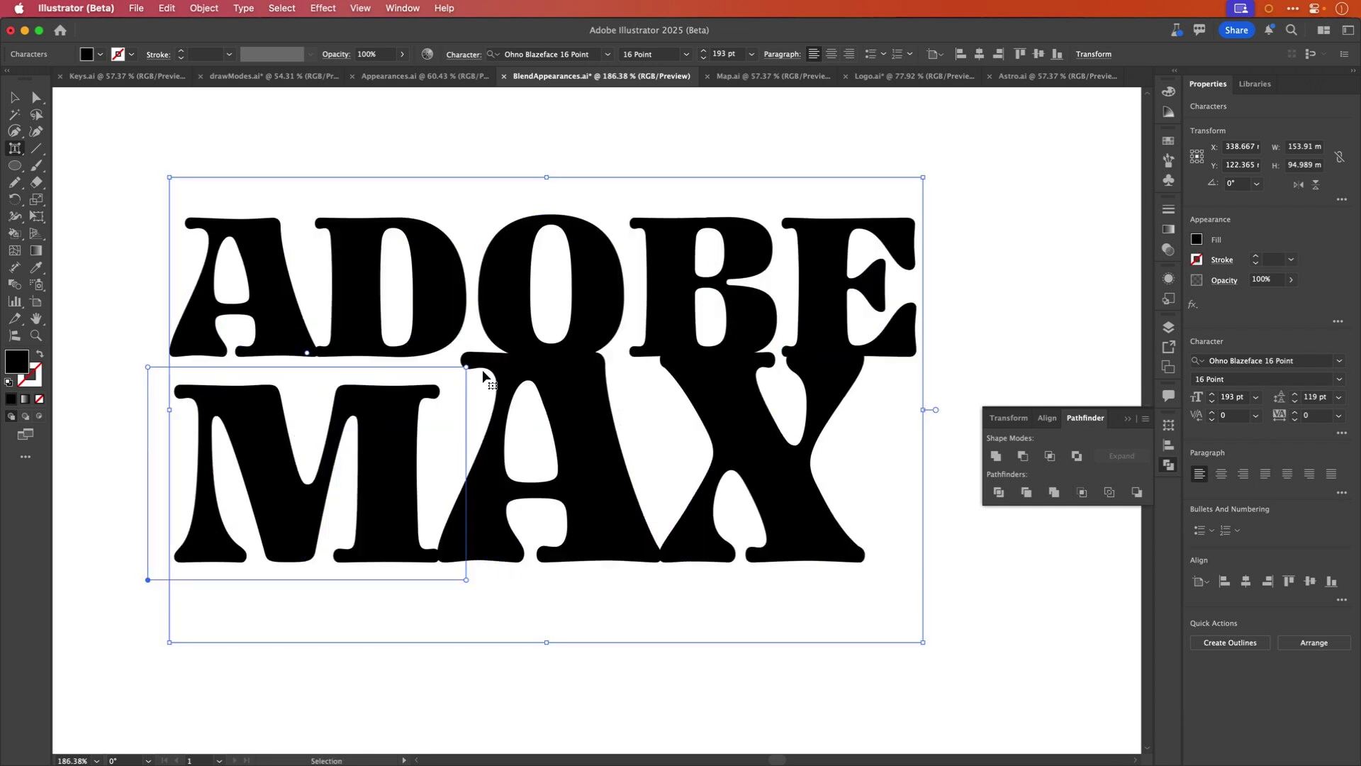
{"action": "key", "text": "super+z"}
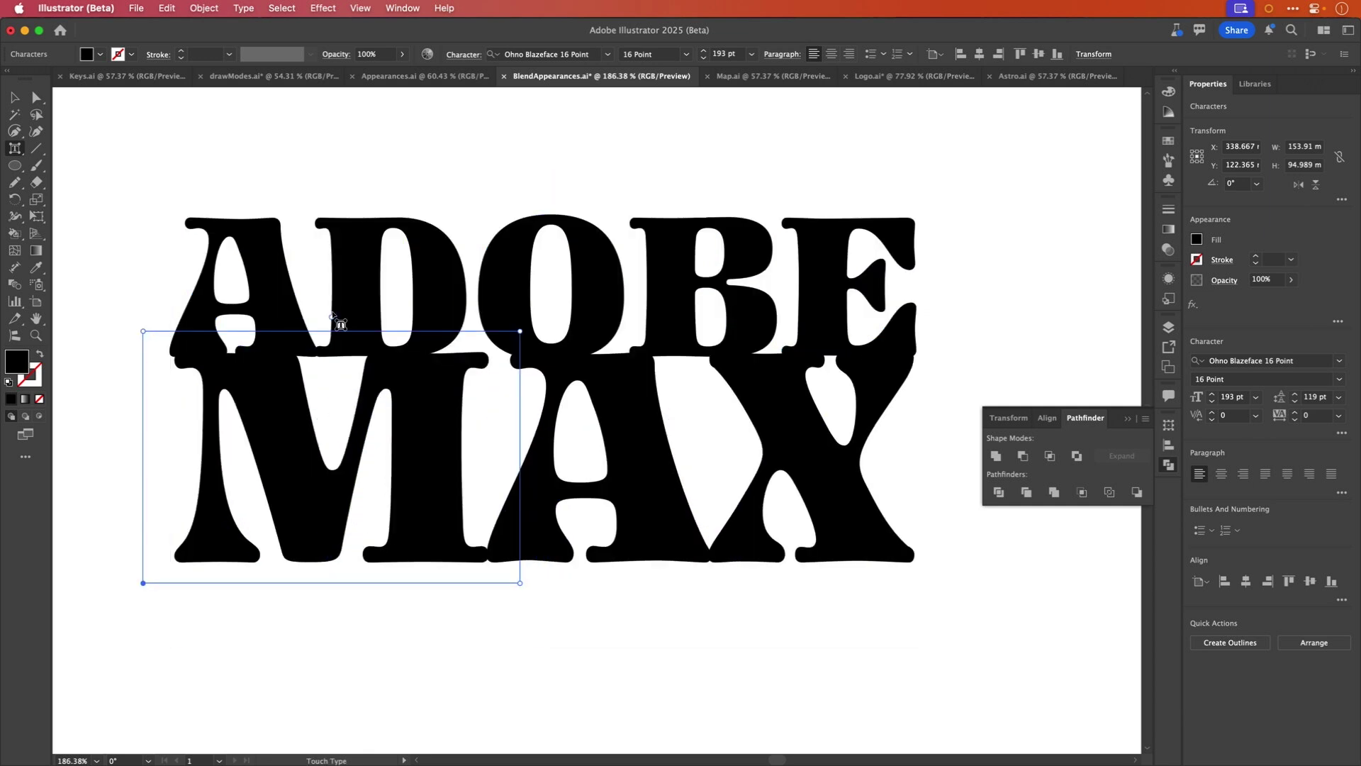
{"action": "left_click_drag", "start_coordinate": [333, 317], "coordinate": [372, 319]}
{"action": "key", "text": "super+z"}
{"action": "left_click", "coordinate": [14, 97]}
{"action": "scroll", "coordinate": [553, 177], "scroll_direction": "down", "scroll_amount": 5}
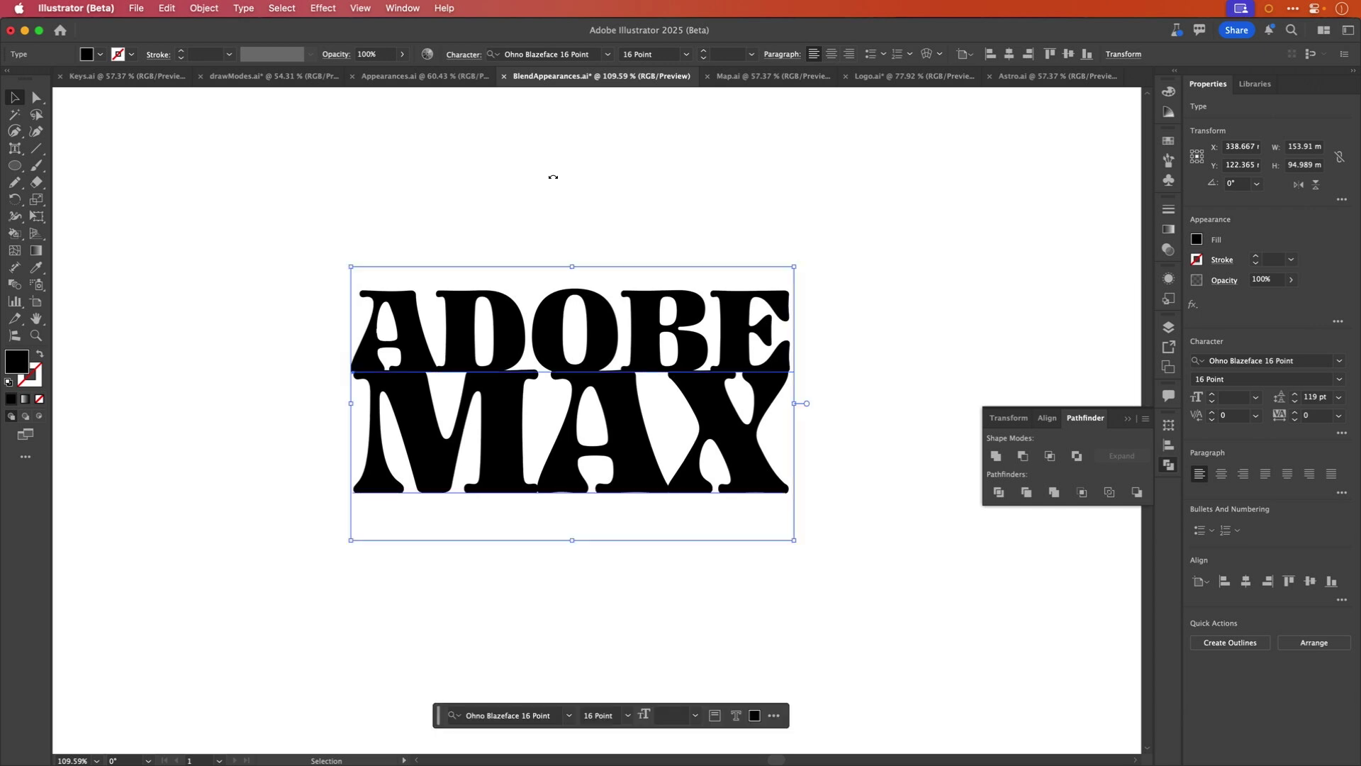
{"action": "scroll", "coordinate": [553, 177], "scroll_direction": "down", "scroll_amount": 2}
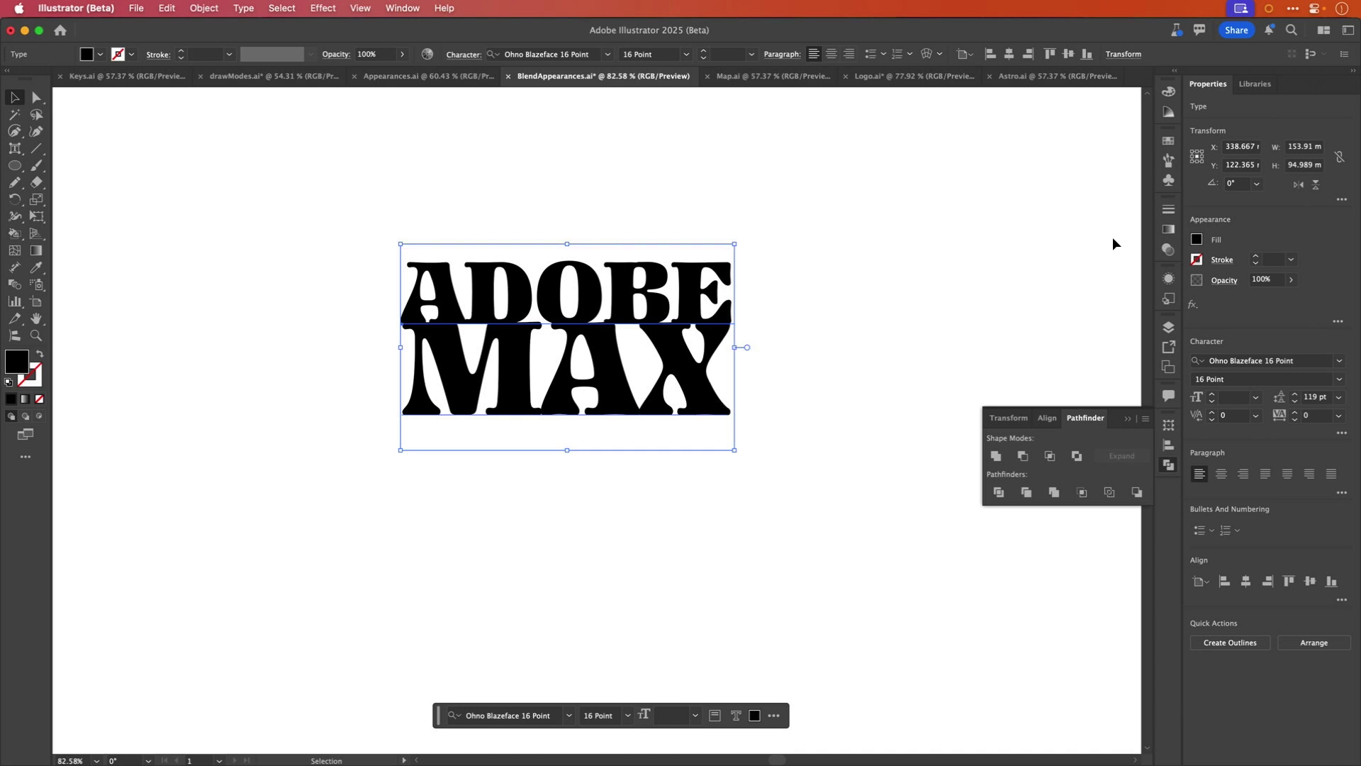
Remove the characters' fill and give the ADOBE MAX type object its own black fill.
{"action": "left_click", "coordinate": [1170, 281]}
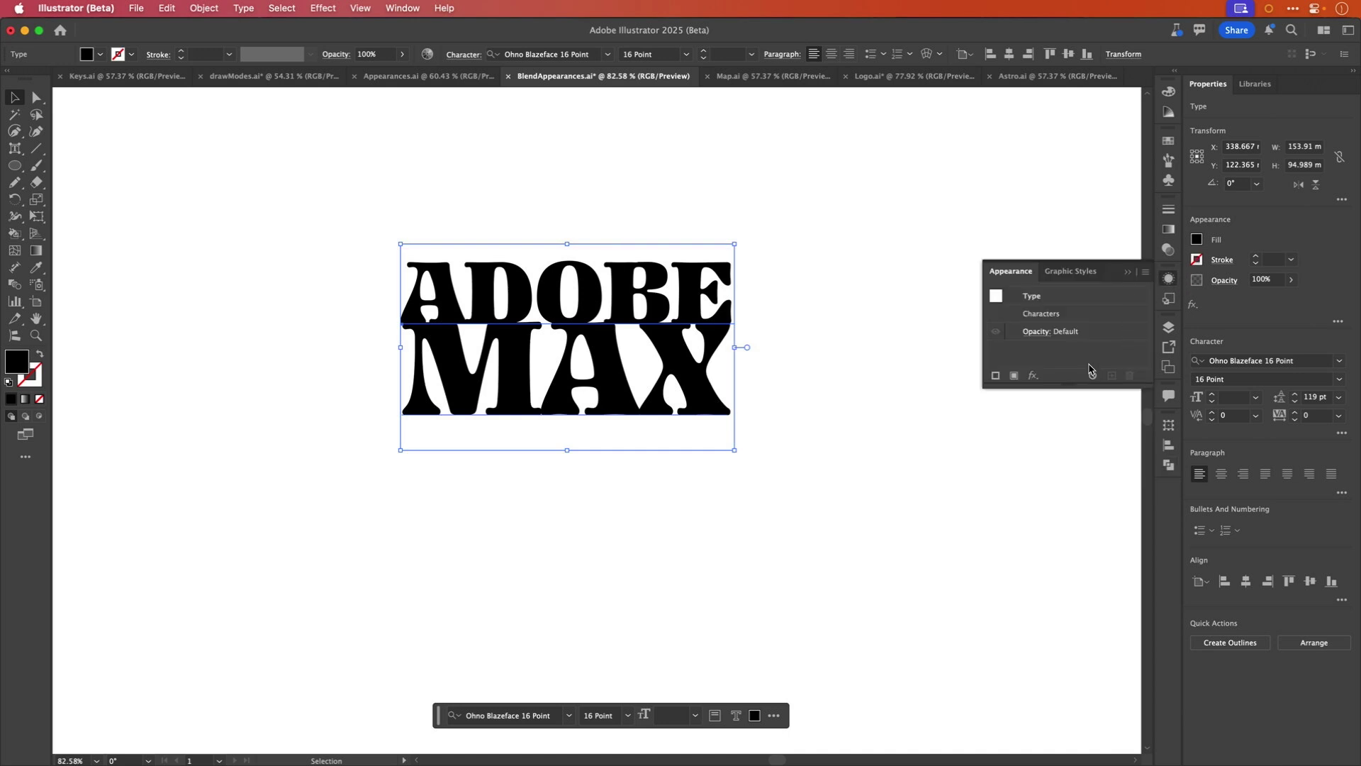
{"action": "left_click_drag", "start_coordinate": [1070, 384], "coordinate": [1070, 458]}
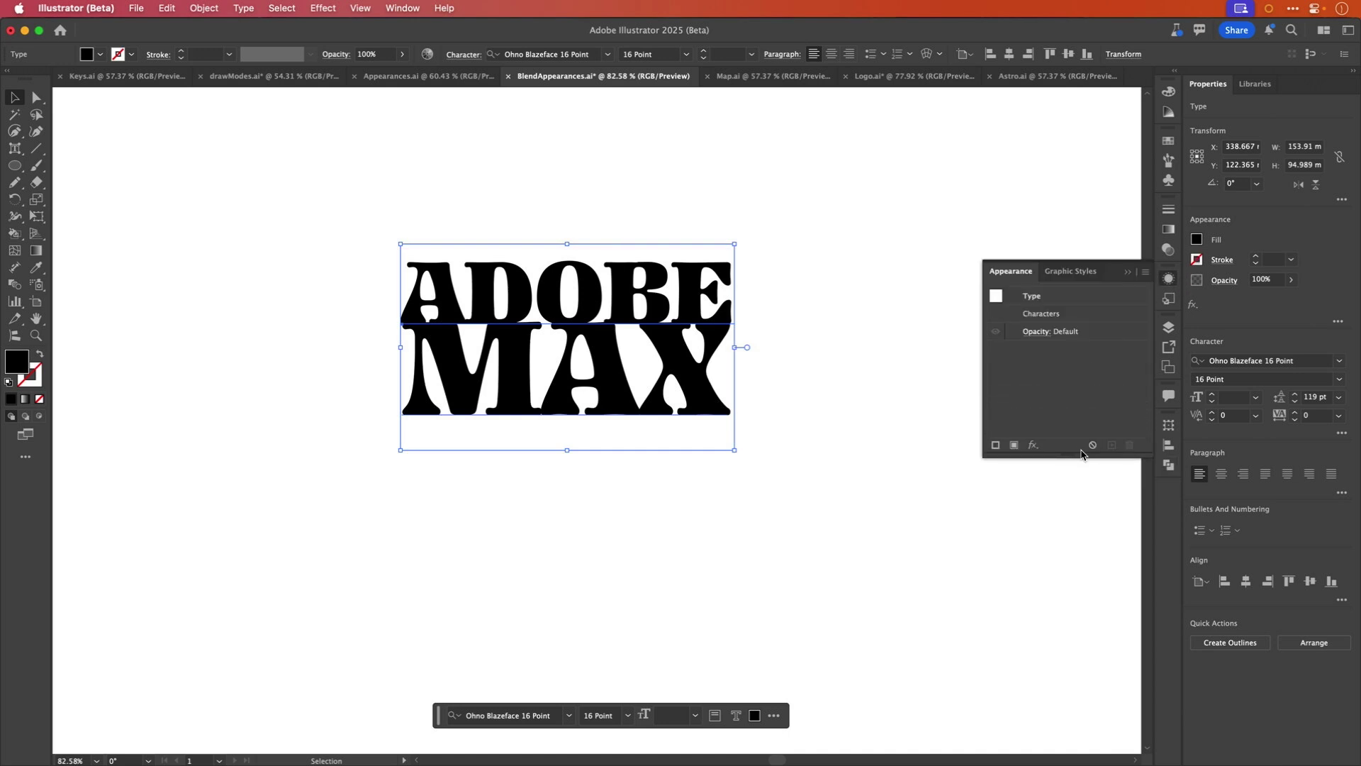
{"action": "double_click", "coordinate": [1081, 315]}
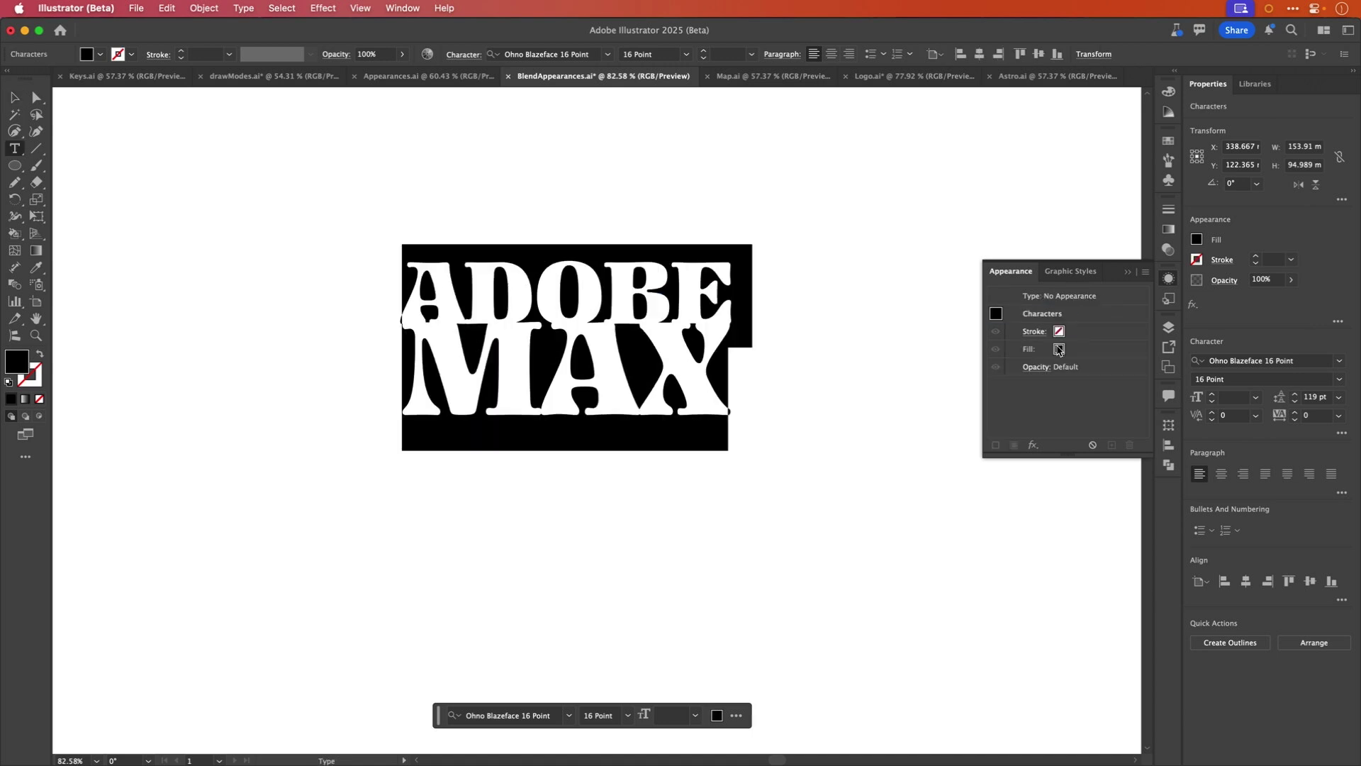
{"action": "left_click", "coordinate": [1048, 298]}
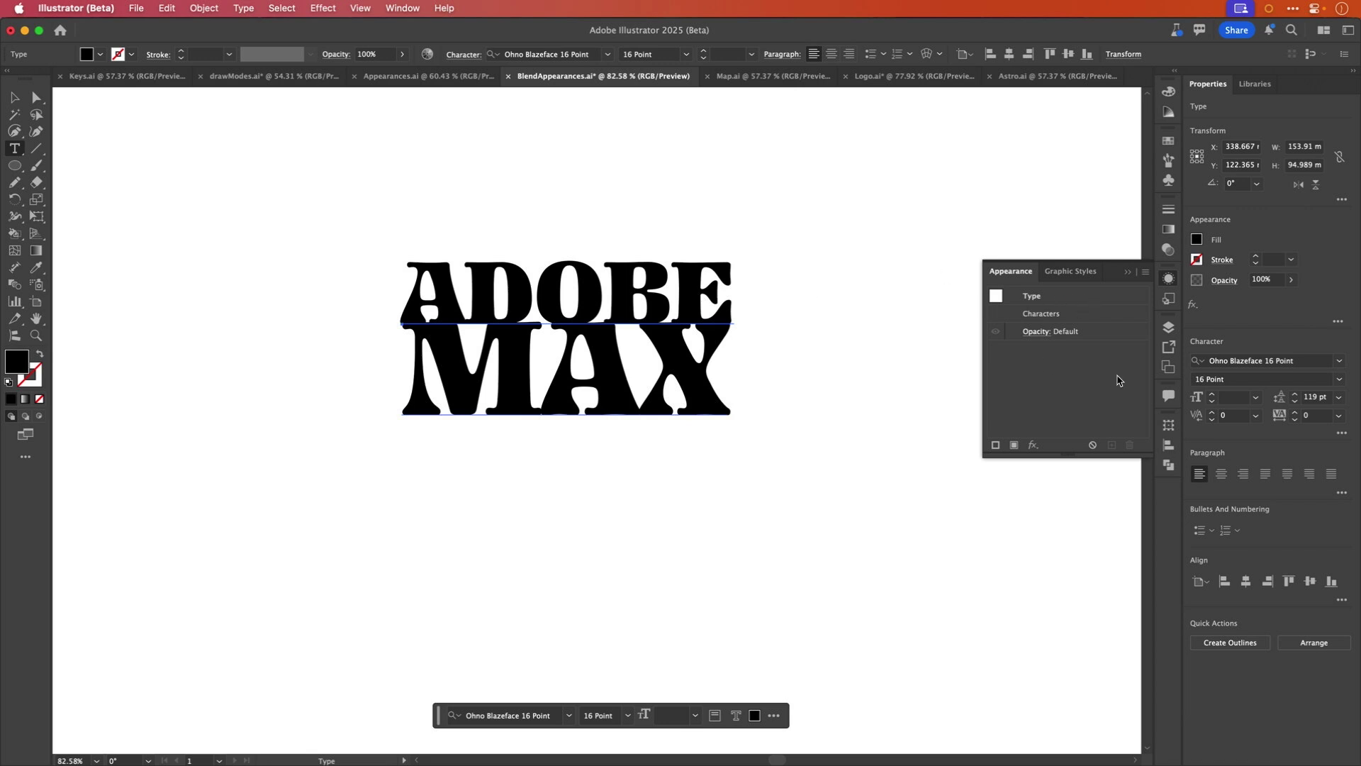
{"action": "key", "text": "/"}
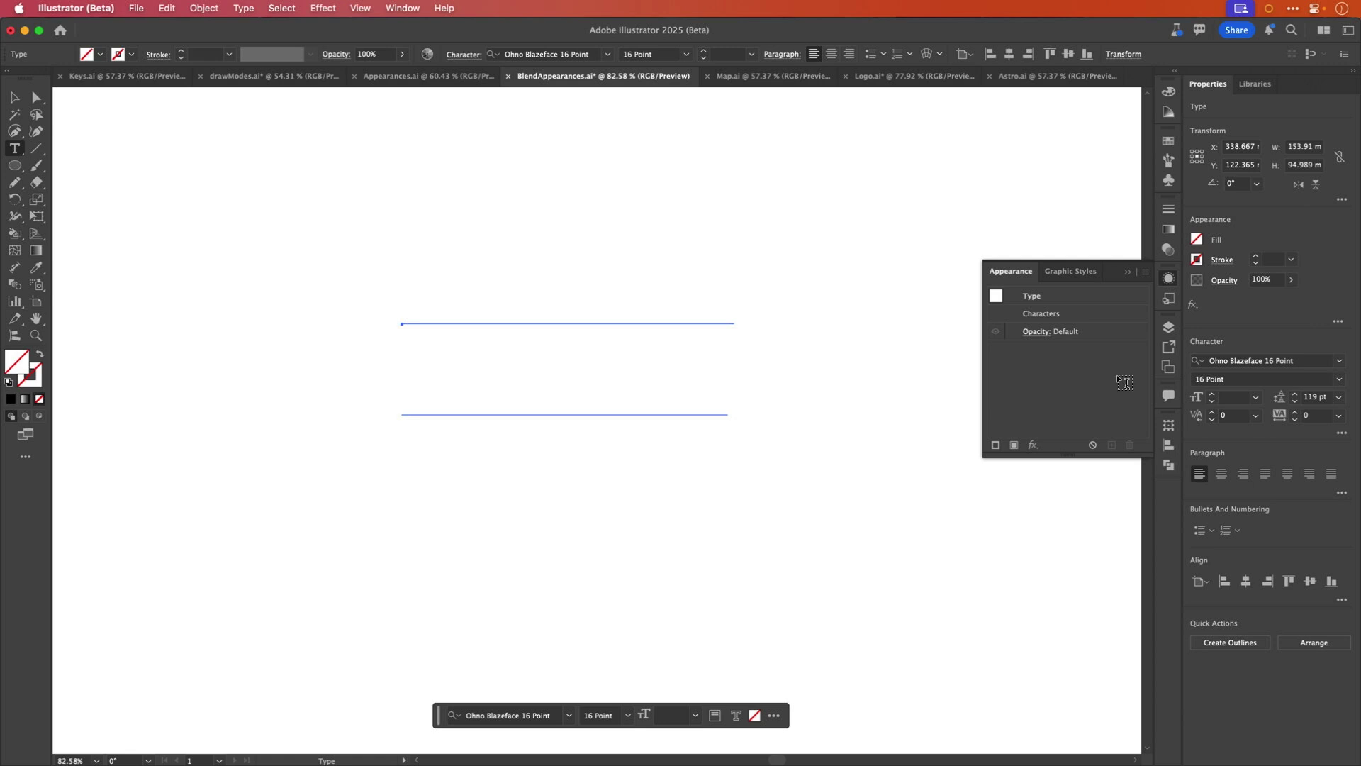
{"action": "key", "text": "super+z"}
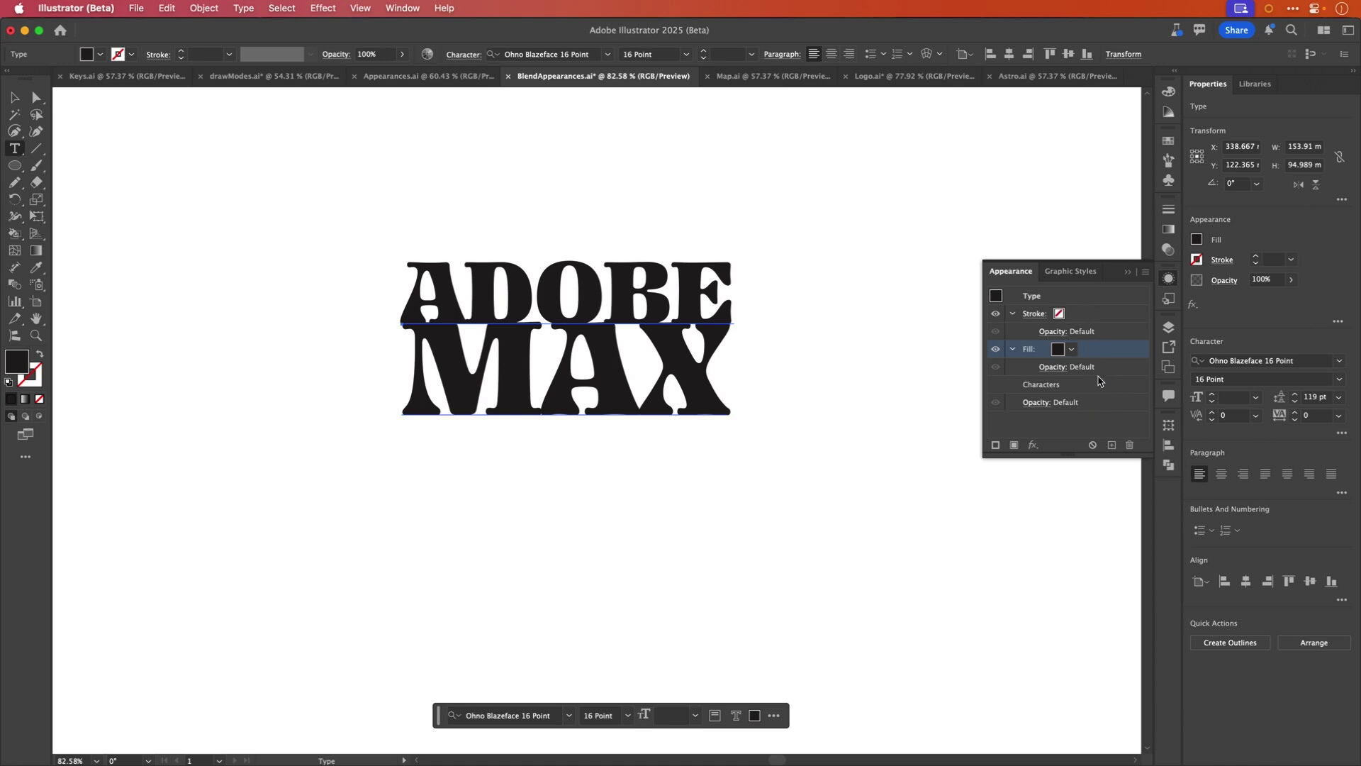
Turn the text fill into a gradient and make its left stop yellow.
{"action": "left_click_drag", "start_coordinate": [1060, 465], "coordinate": [1071, 569]}
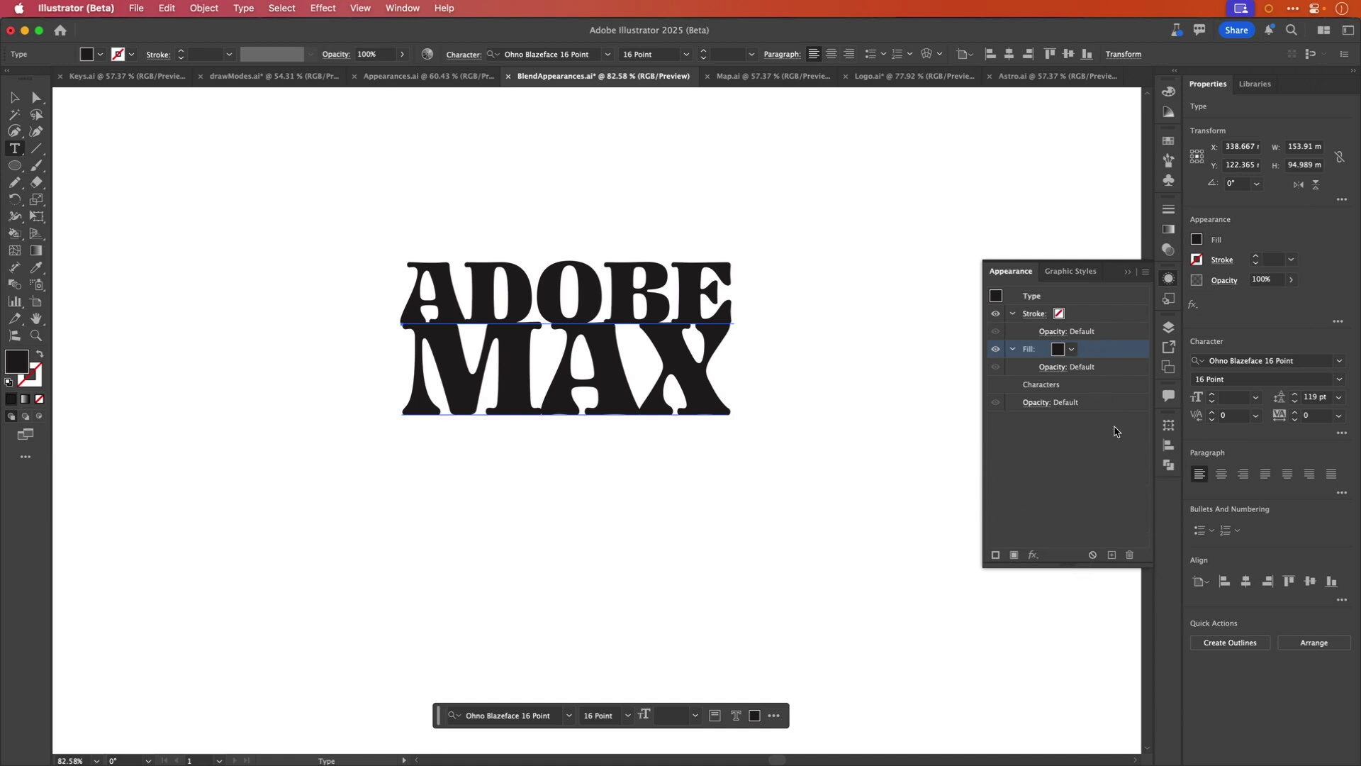
{"action": "key", "text": "period"}
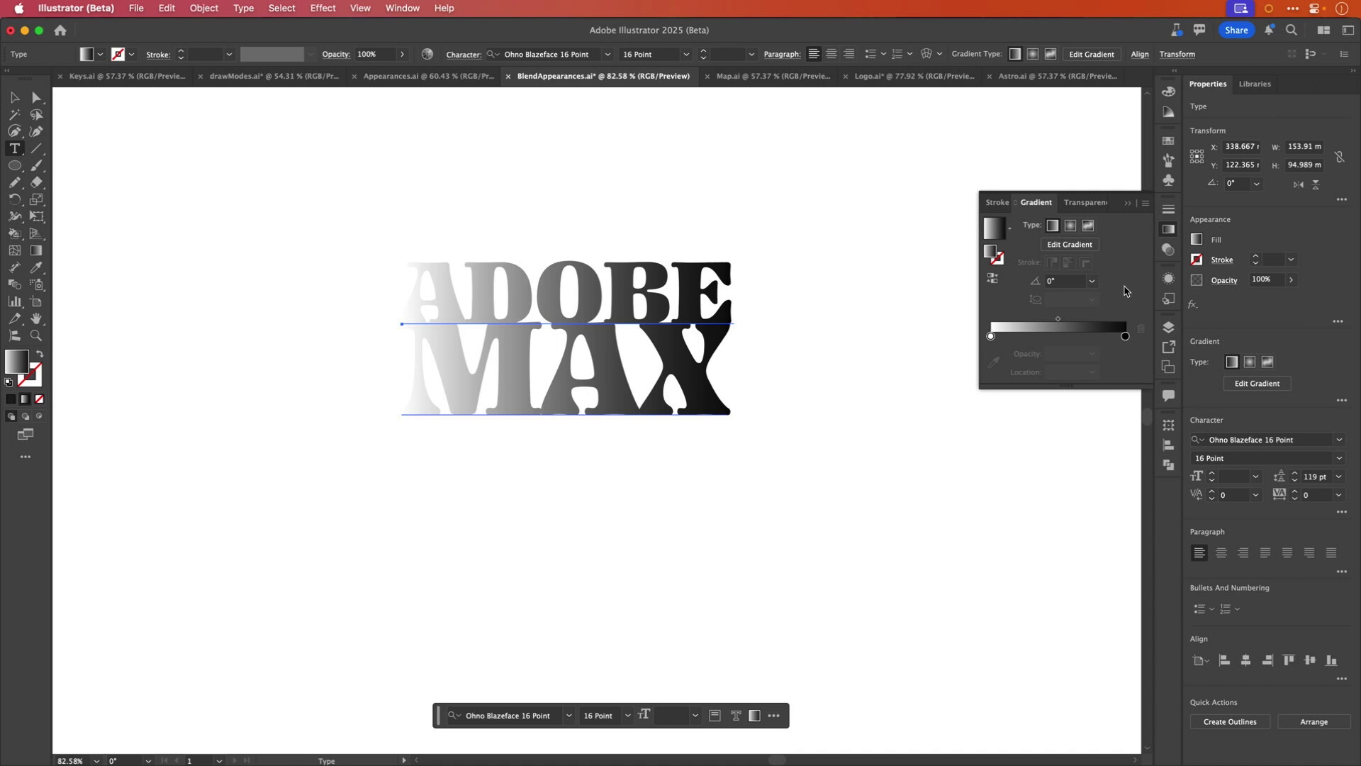
{"action": "double_click", "coordinate": [991, 337]}
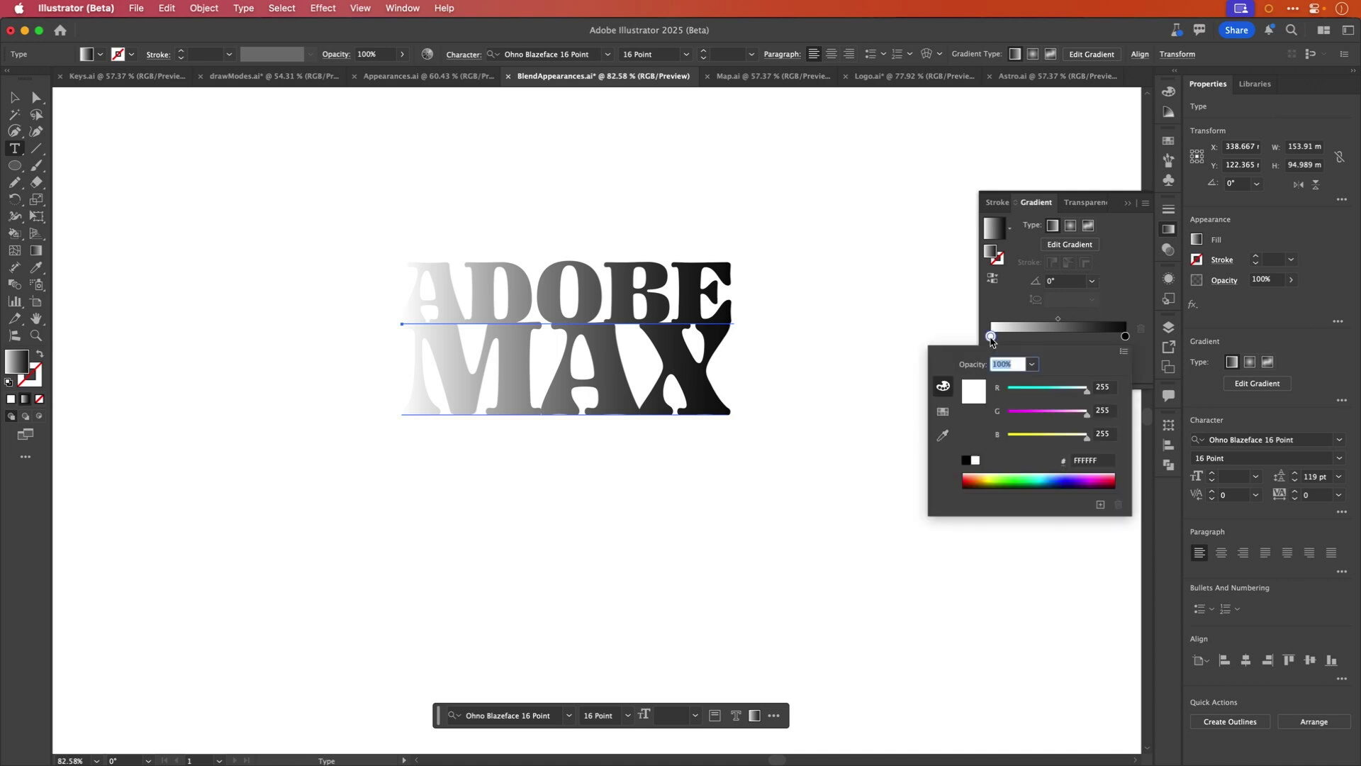
{"action": "left_click", "coordinate": [943, 412]}
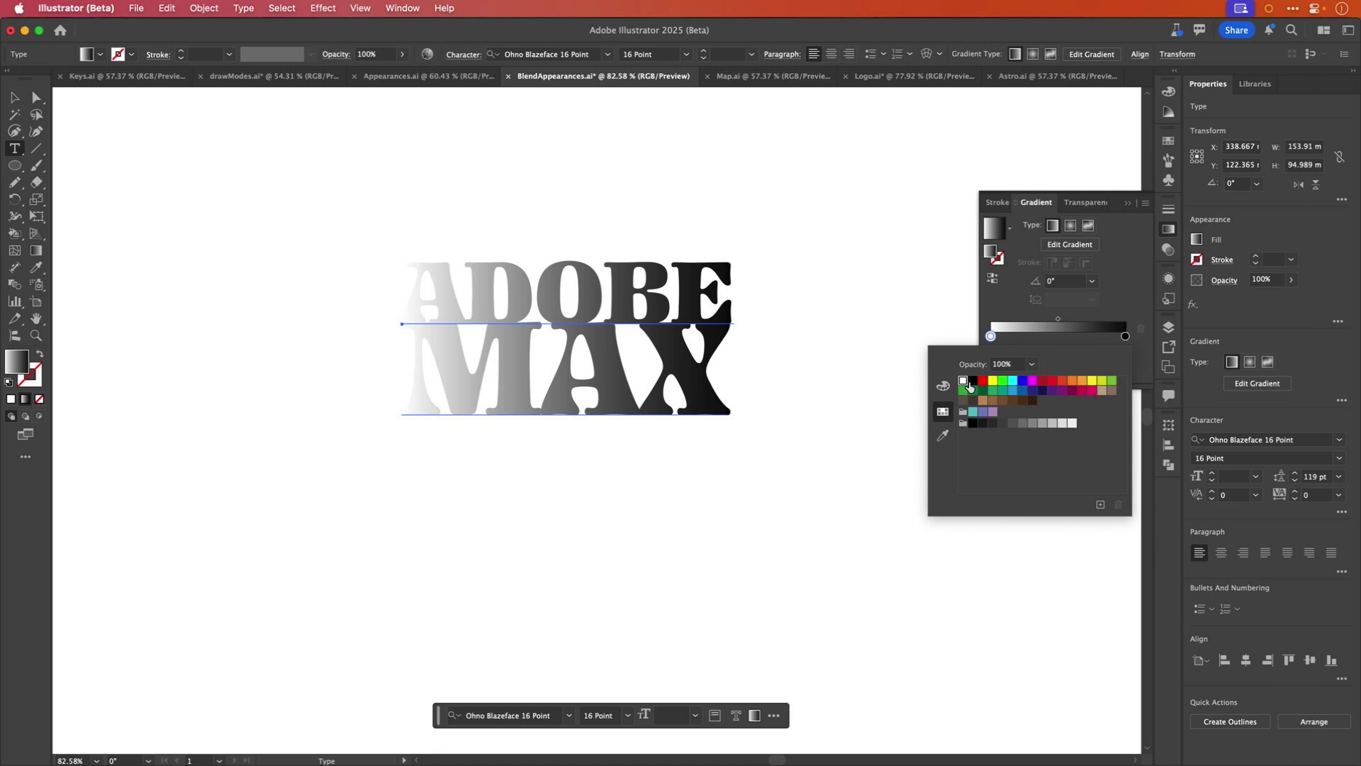
{"action": "left_click", "coordinate": [964, 391]}
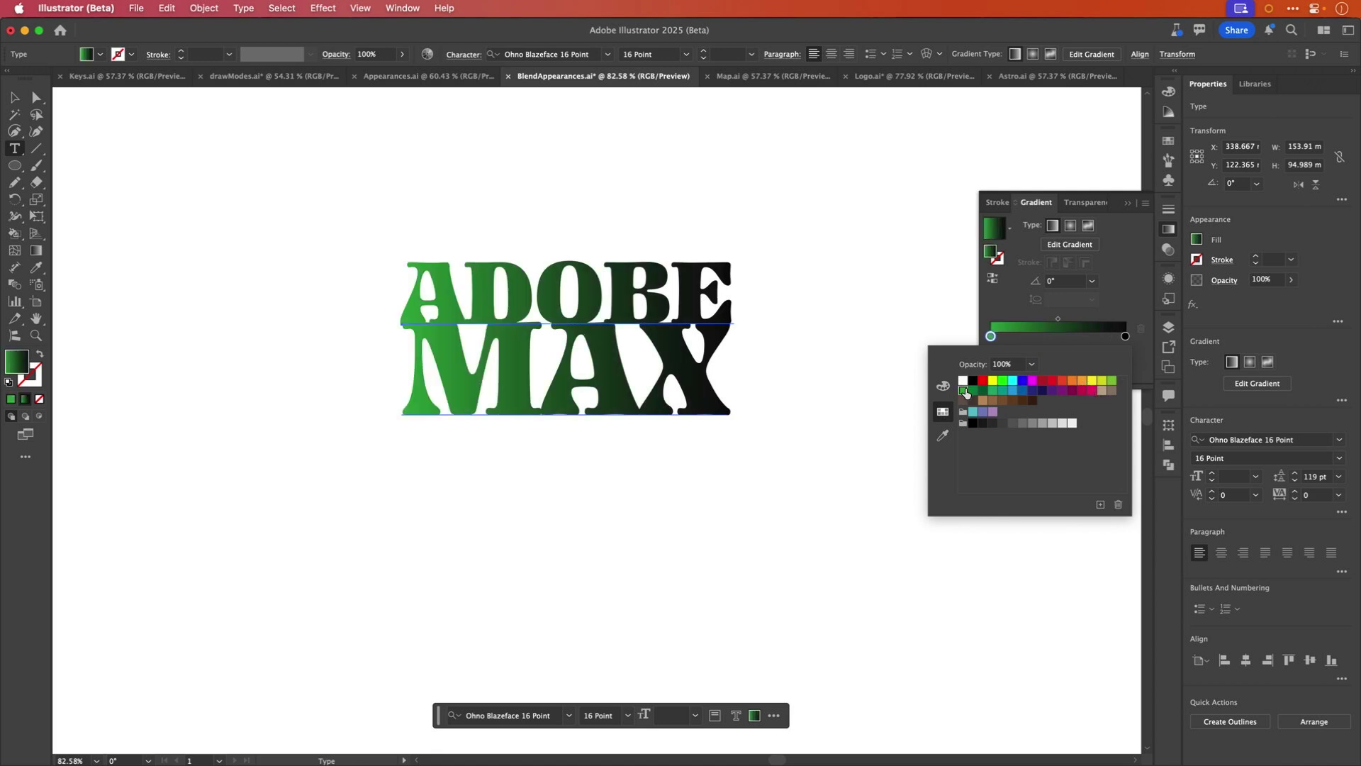
{"action": "left_click", "coordinate": [1092, 381]}
{"action": "left_click", "coordinate": [1128, 302]}
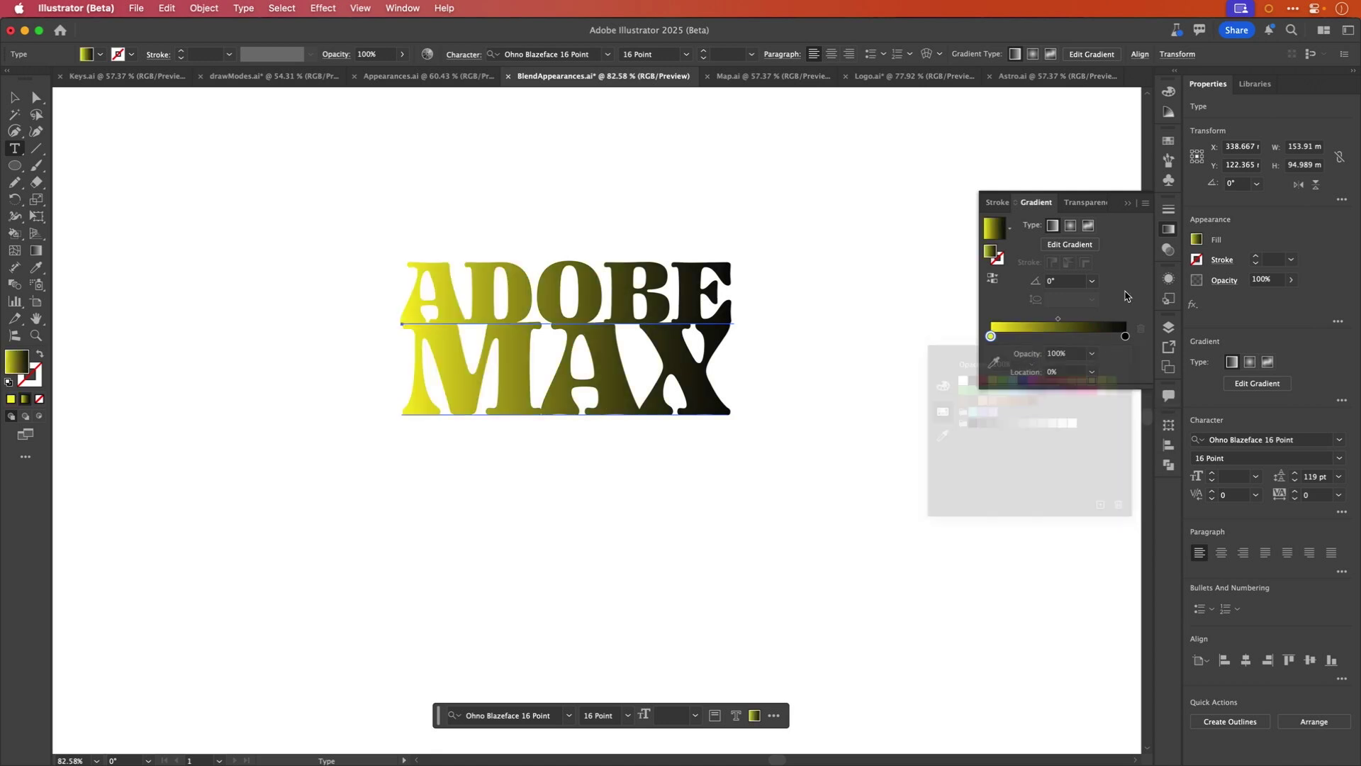
Make the right gradient stop crimson pink and exit editing.
{"action": "double_click", "coordinate": [1126, 335]}
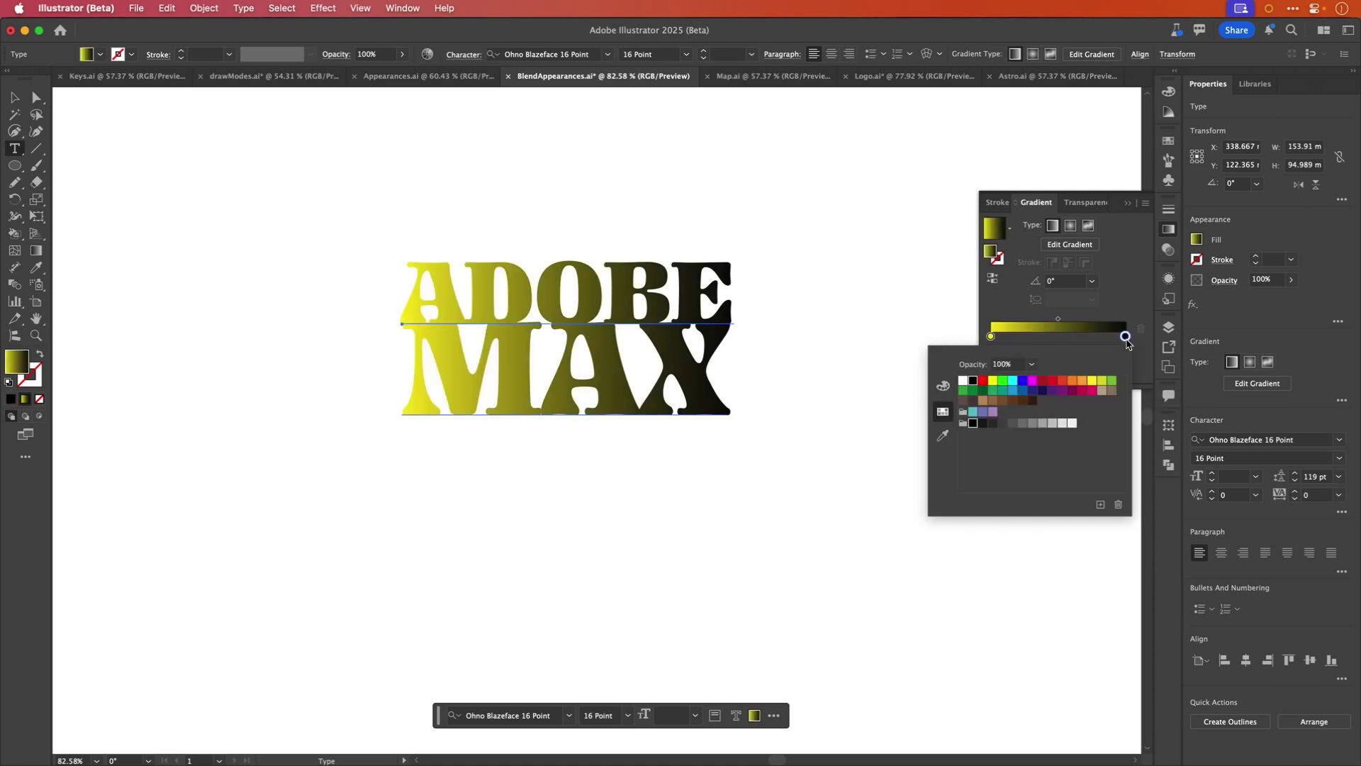
{"action": "left_click", "coordinate": [1094, 390]}
{"action": "left_click", "coordinate": [1120, 294]}
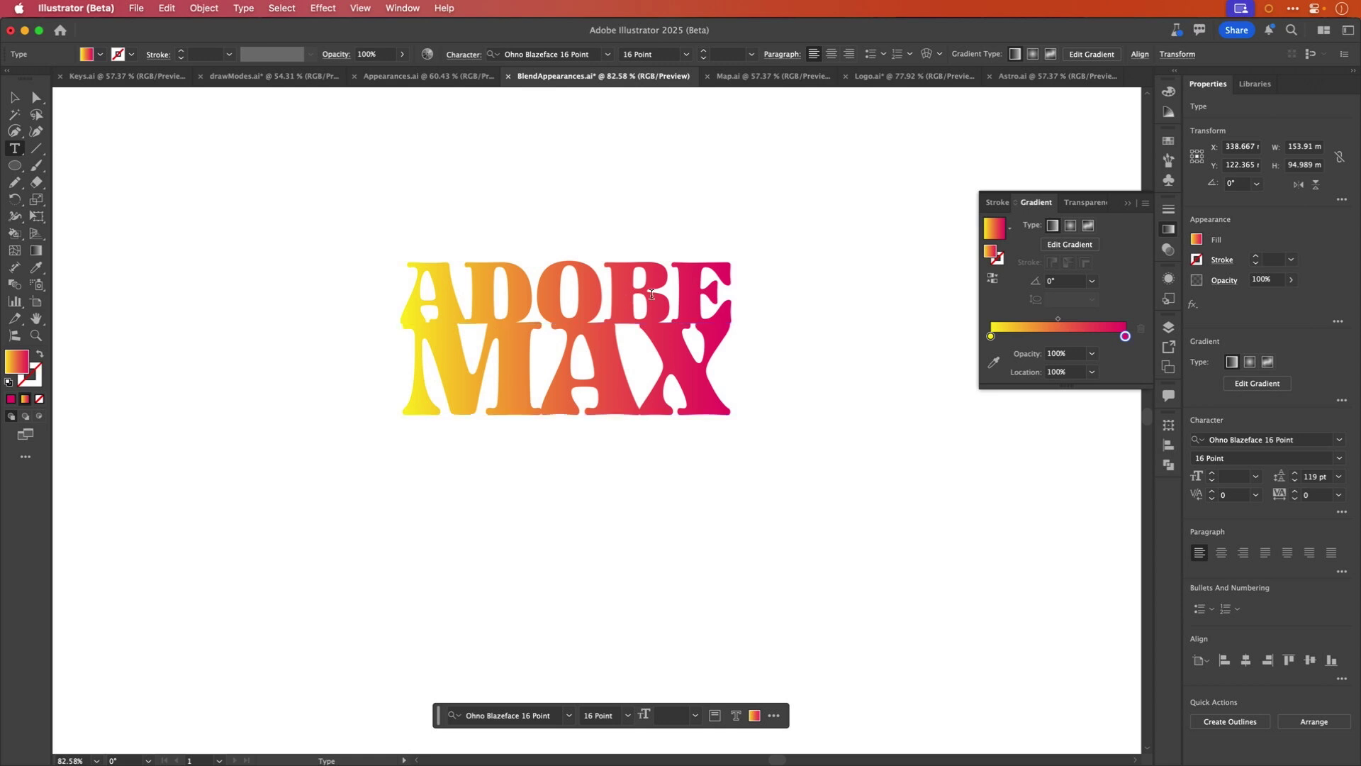
{"action": "left_click", "coordinate": [712, 300]}
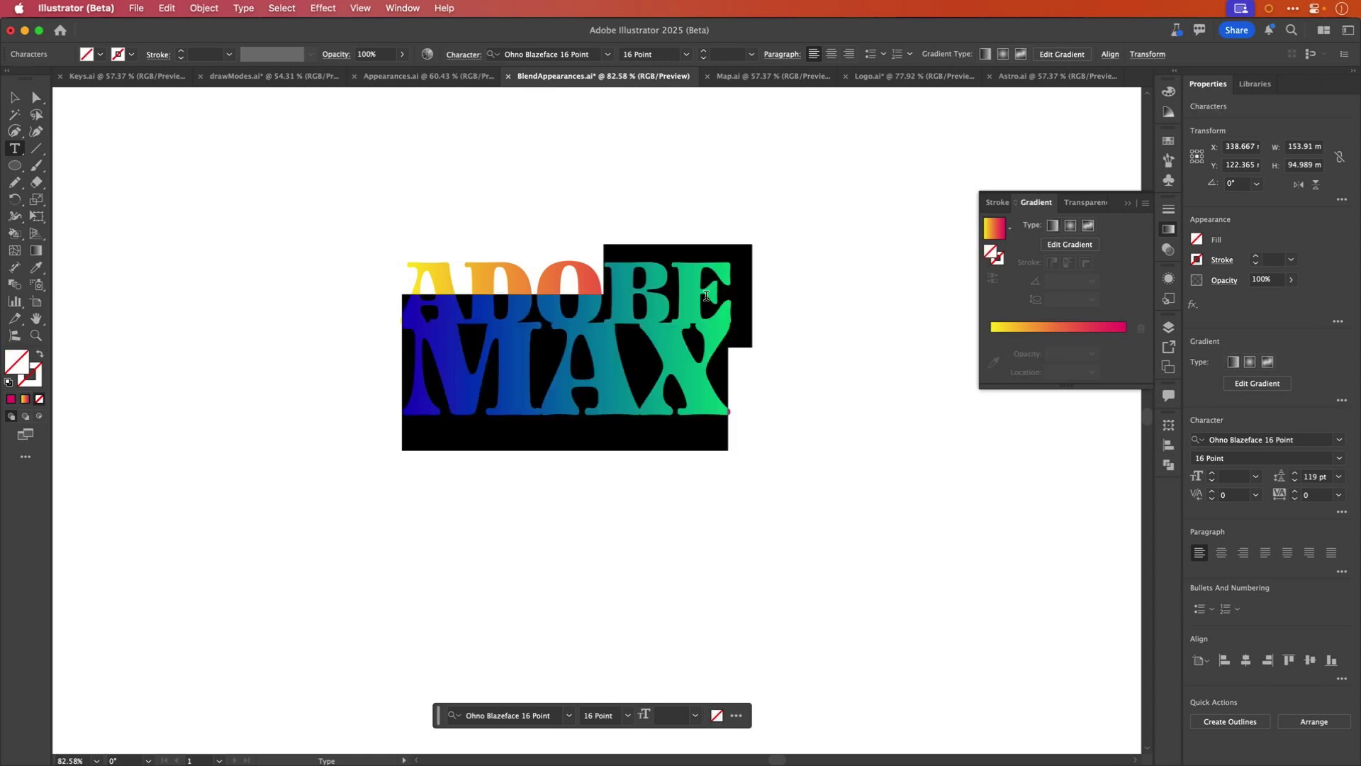
{"action": "key", "text": "Escape"}
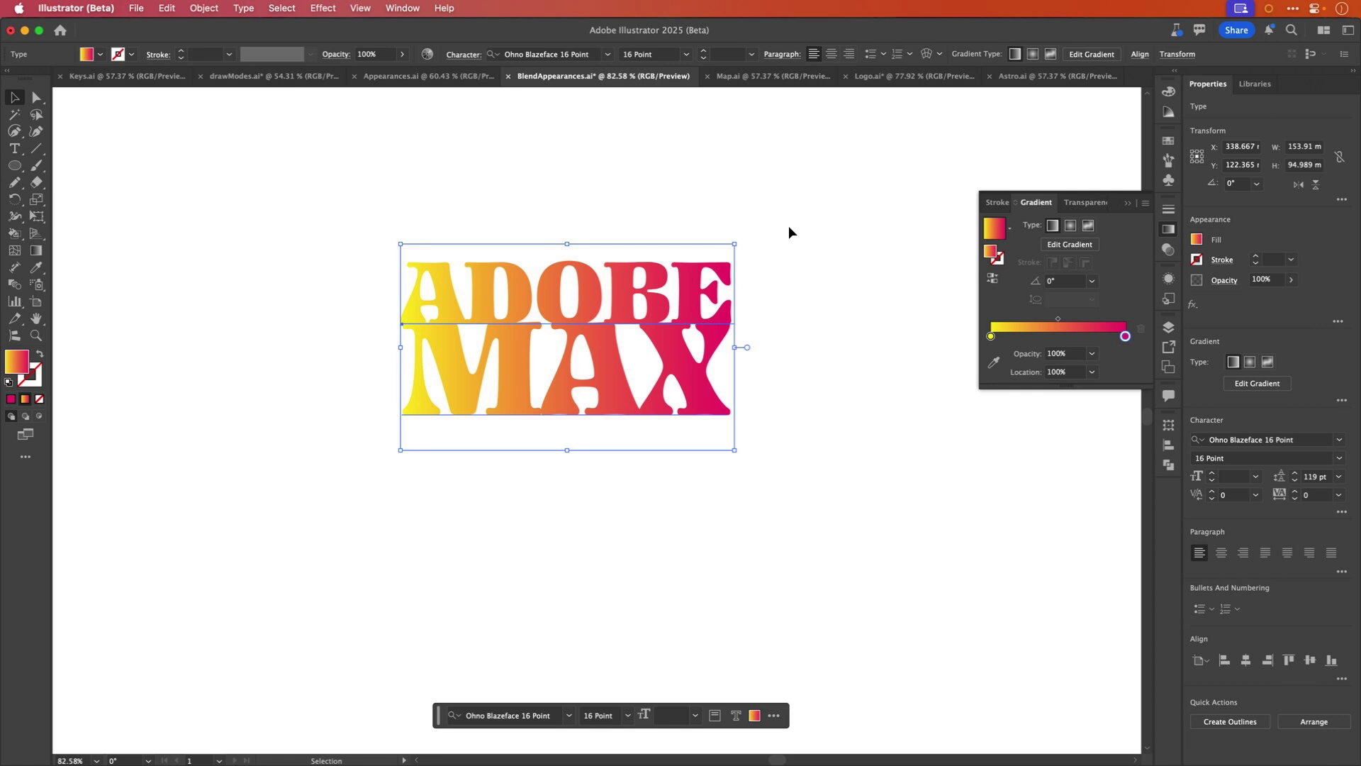
Add a new stroke to the text and move it under the Characters level.
{"action": "left_click", "coordinate": [1171, 279]}
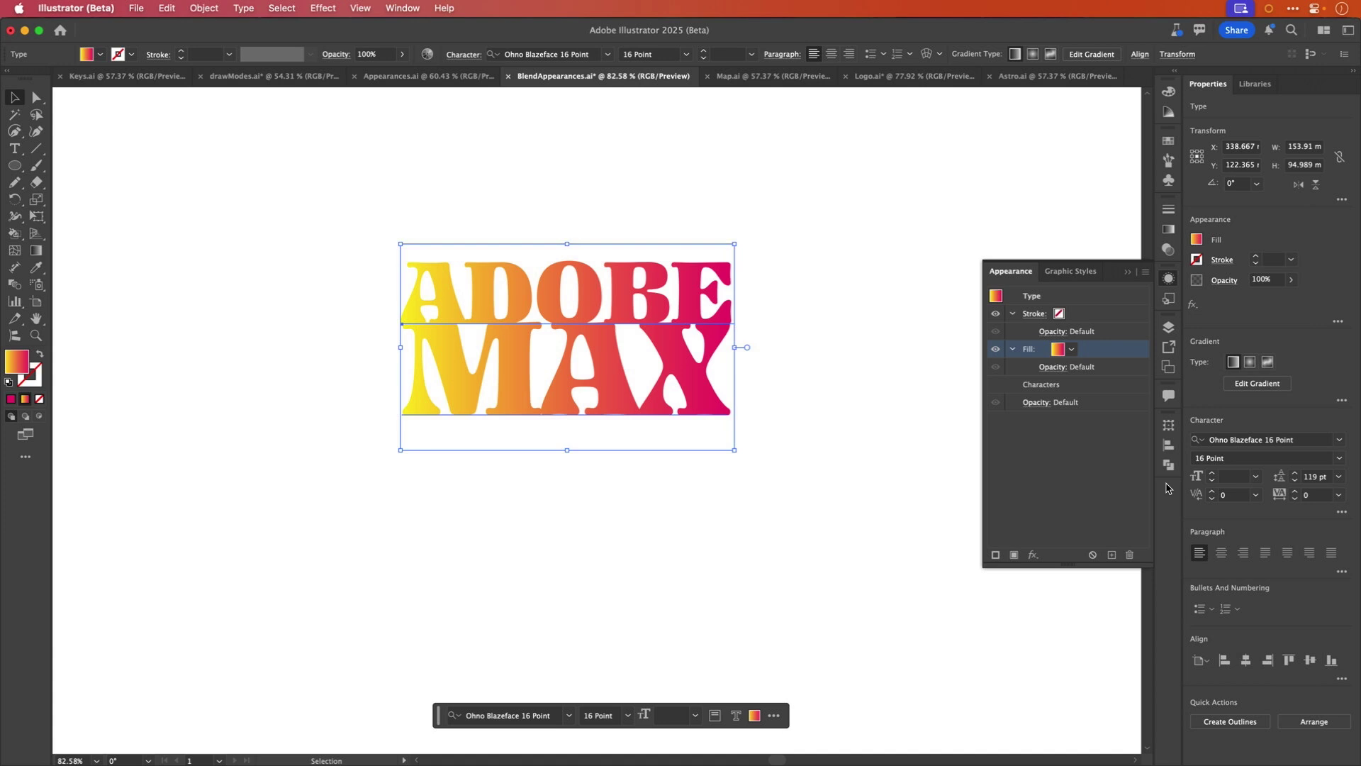
{"action": "key", "text": "super+alt+slash"}
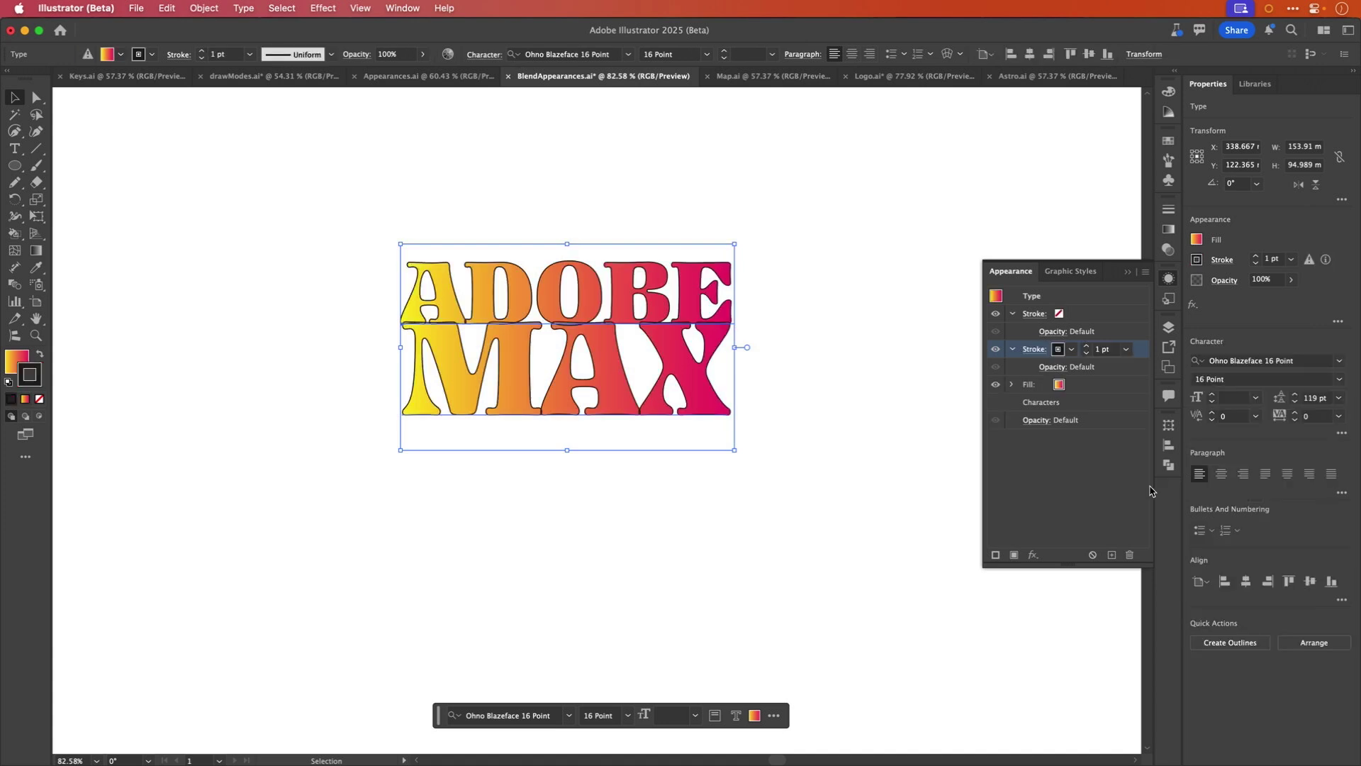
{"action": "scroll", "coordinate": [666, 286], "scroll_direction": "up", "scroll_amount": 3}
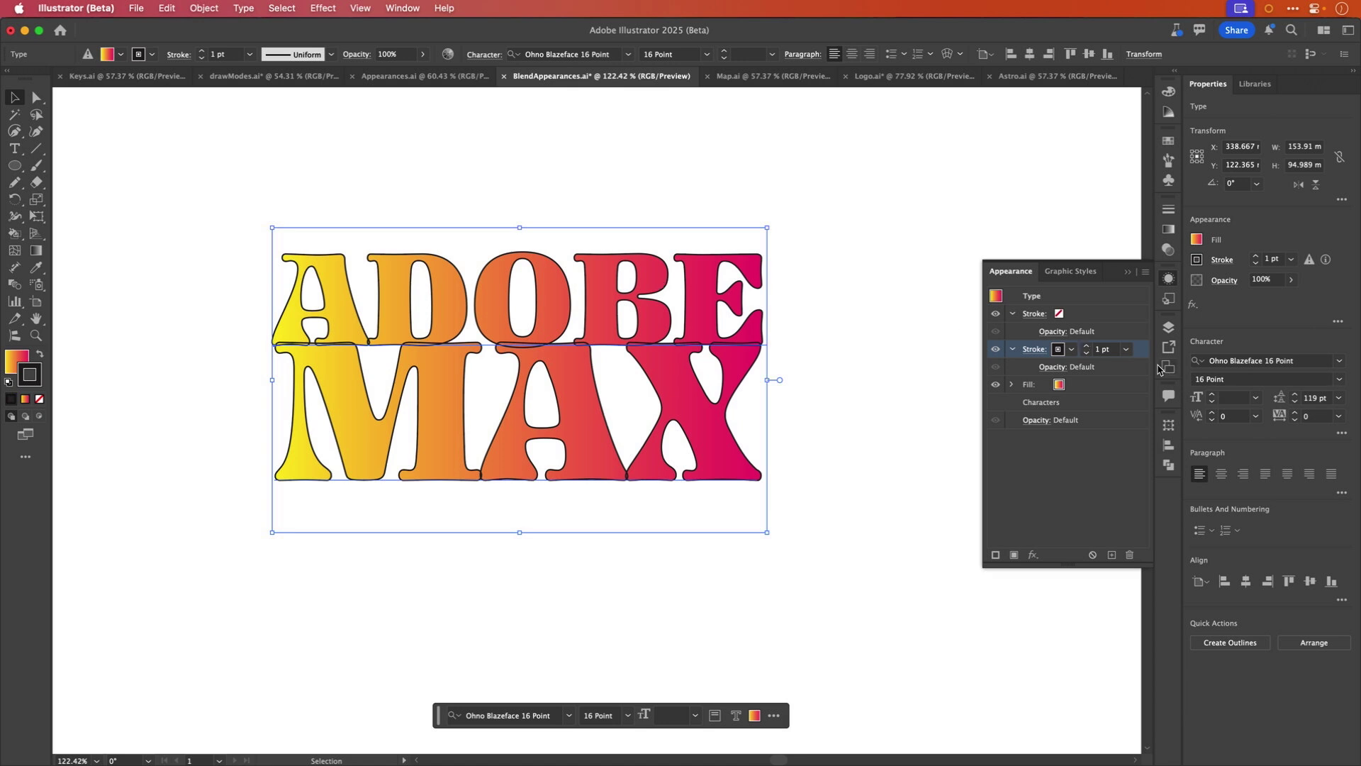
{"action": "left_click_drag", "start_coordinate": [1143, 357], "coordinate": [1136, 415]}
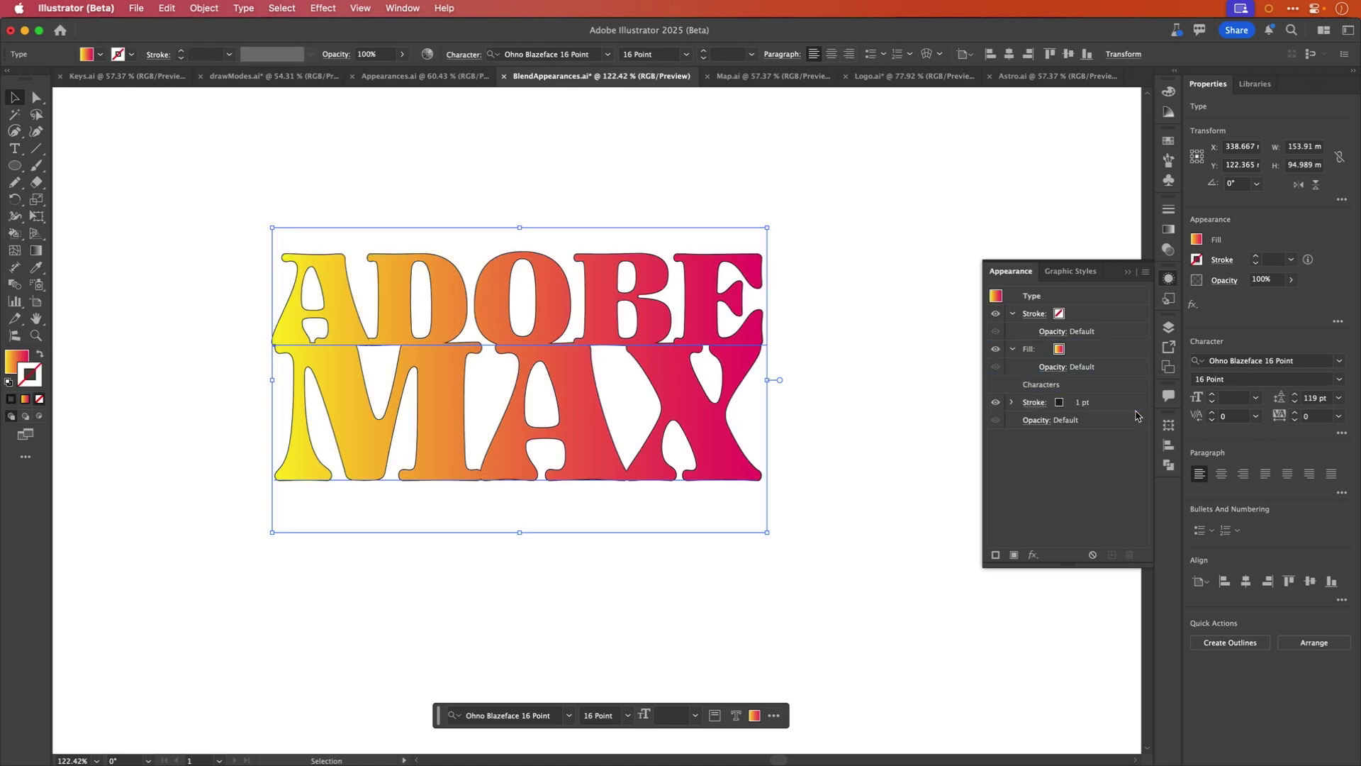
{"action": "left_click", "coordinate": [1076, 404]}
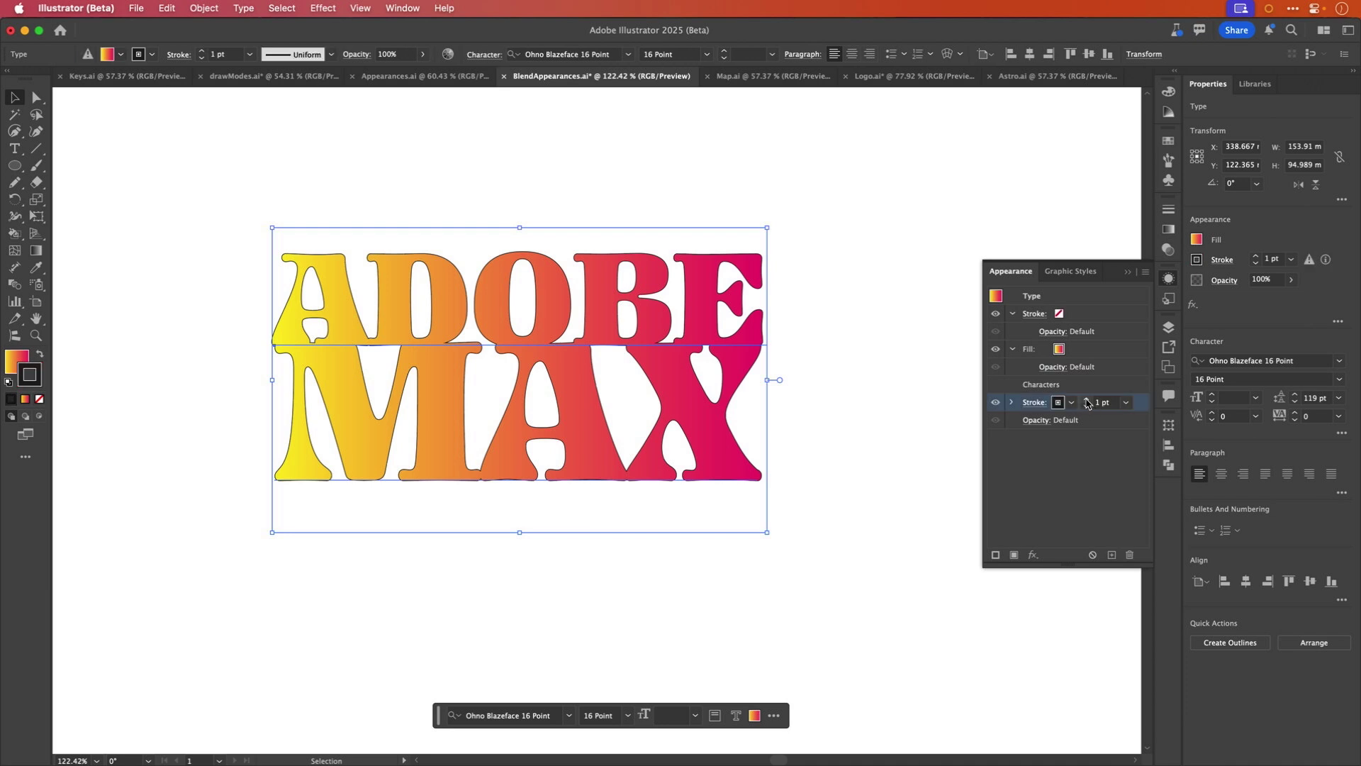
Set the character stroke weight to 5 pt and close the Appearance panel.
{"action": "left_click", "coordinate": [1087, 400]}
{"action": "left_click", "coordinate": [1088, 401]}
{"action": "left_click", "coordinate": [1087, 401]}
{"action": "left_click", "coordinate": [1088, 400]}
{"action": "left_click", "coordinate": [1088, 401]}
{"action": "left_click", "coordinate": [1087, 401]}
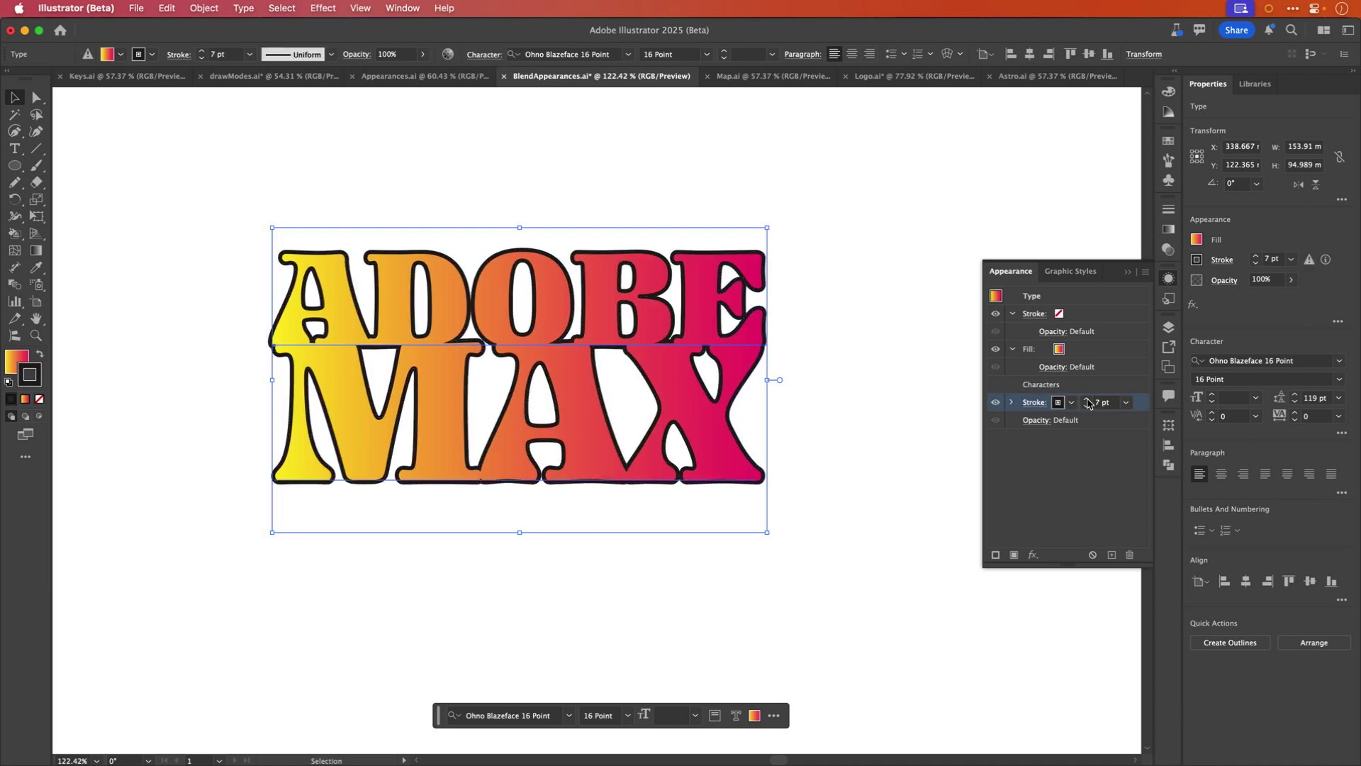
{"action": "left_click", "coordinate": [1088, 407]}
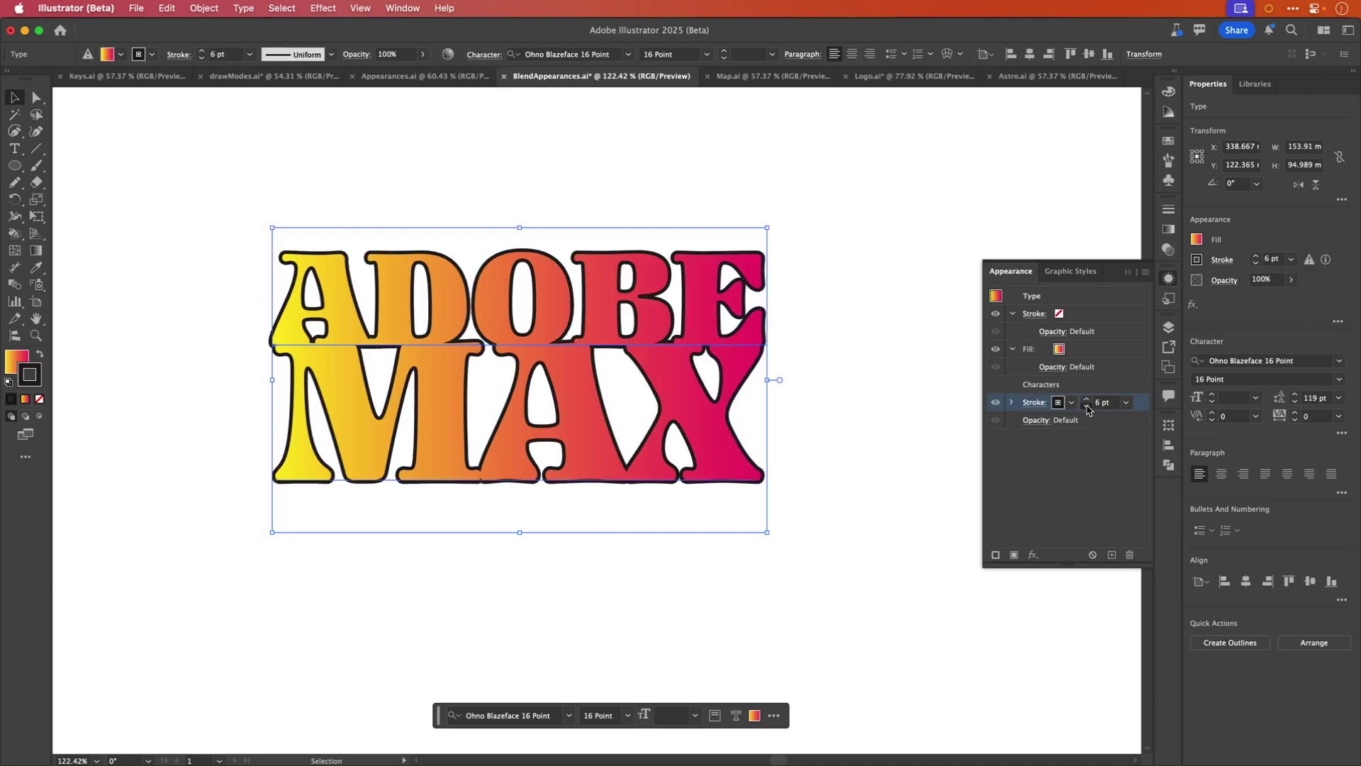
{"action": "left_click", "coordinate": [1088, 407]}
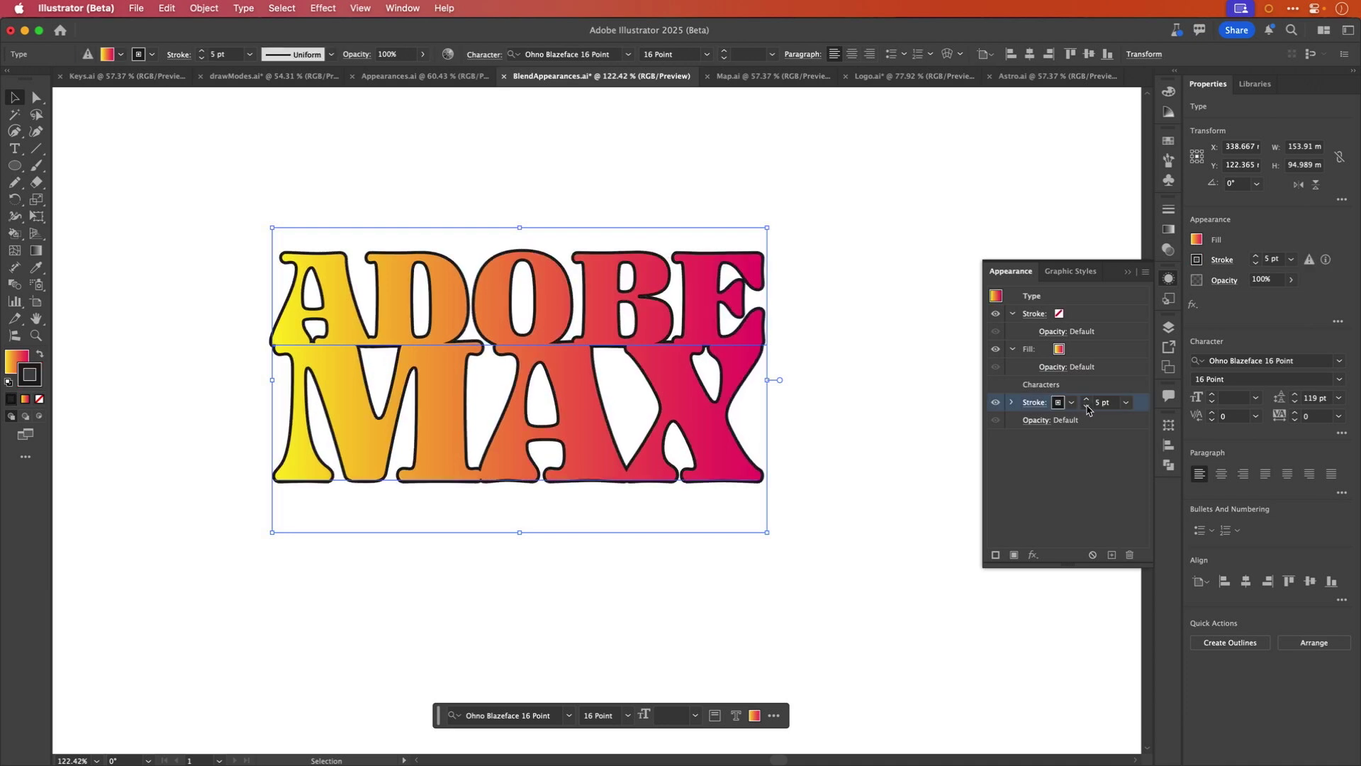
{"action": "left_click", "coordinate": [1169, 278]}
{"action": "scroll", "coordinate": [798, 473], "scroll_direction": "down", "scroll_amount": 3}
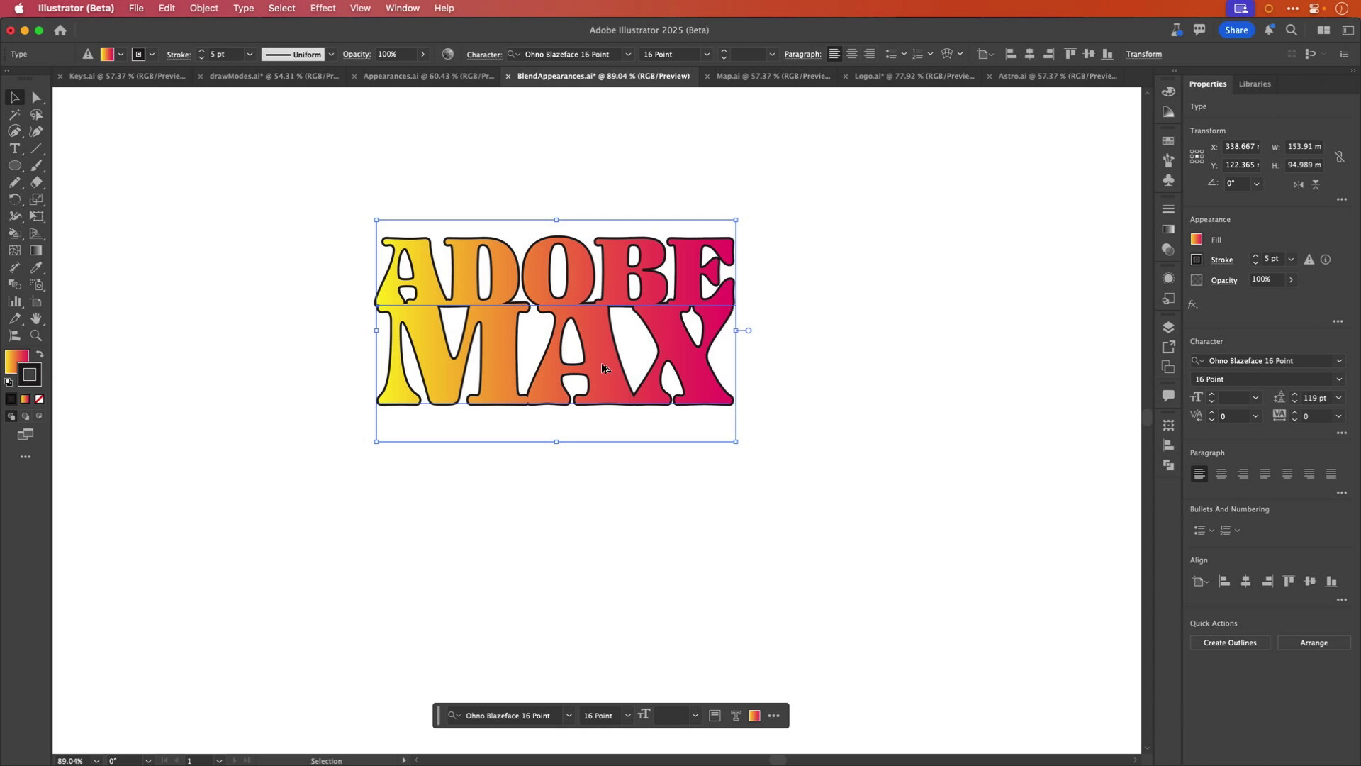
Duplicate ADOBE MAX just below the original and give the copy a yellow-green to blue-green gradient.
{"action": "left_click_drag", "start_coordinate": [601, 363], "coordinate": [618, 407]}
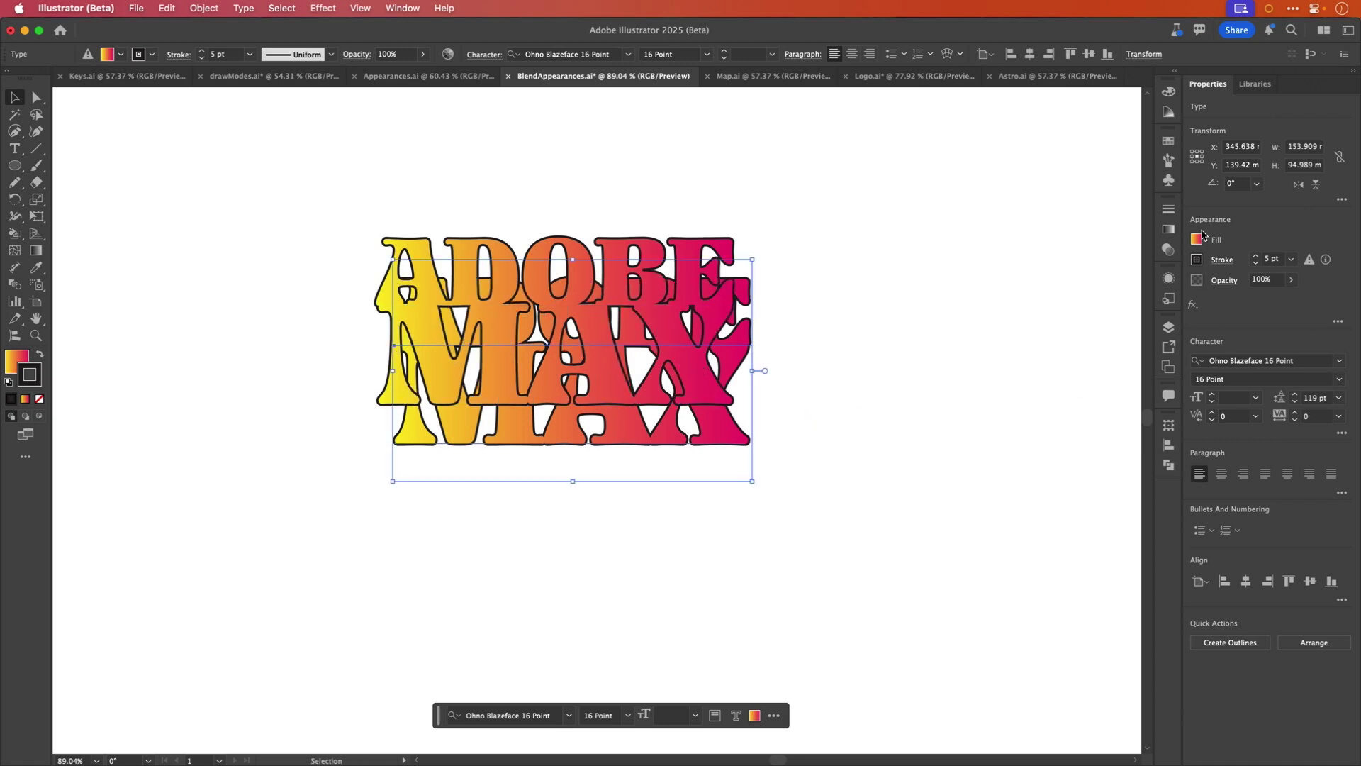
{"action": "left_click", "coordinate": [1197, 240]}
{"action": "left_click", "coordinate": [1168, 229]}
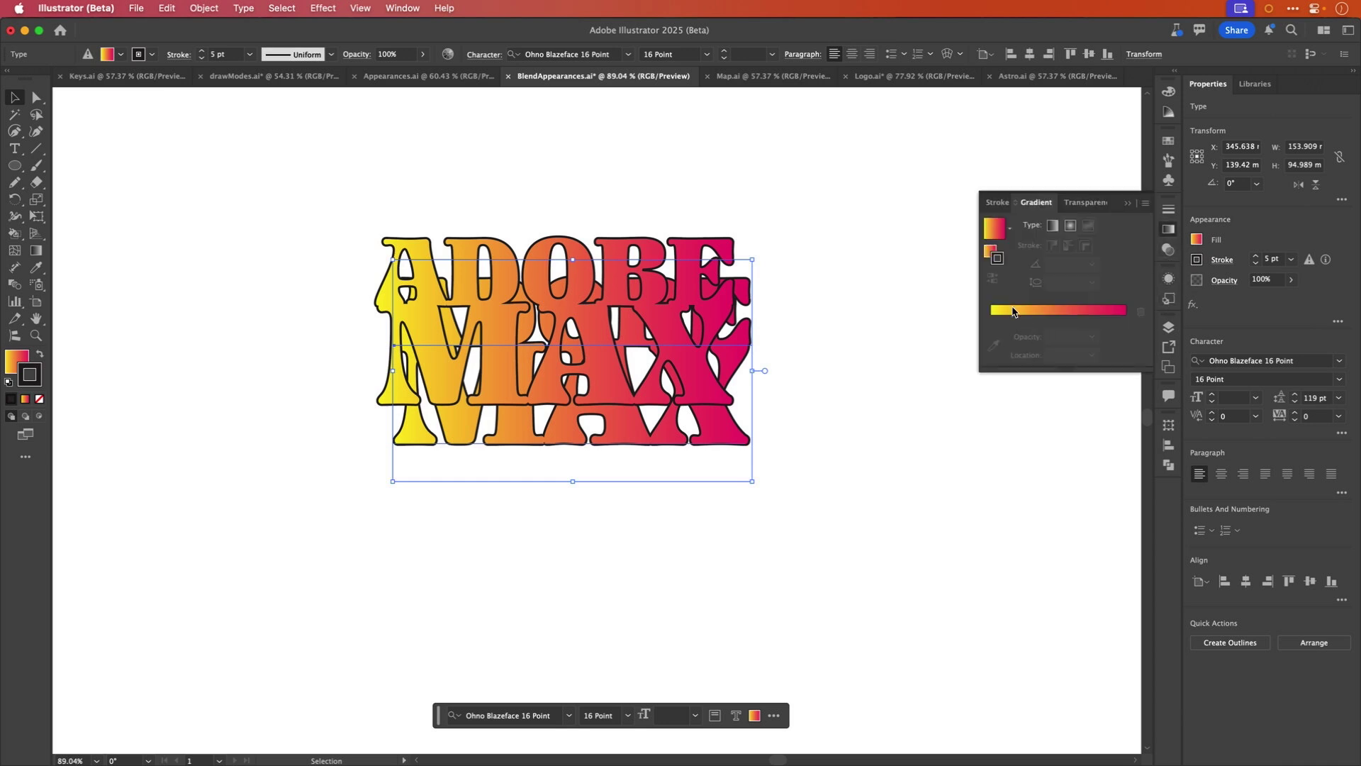
{"action": "left_click", "coordinate": [997, 259]}
{"action": "key", "text": "x"}
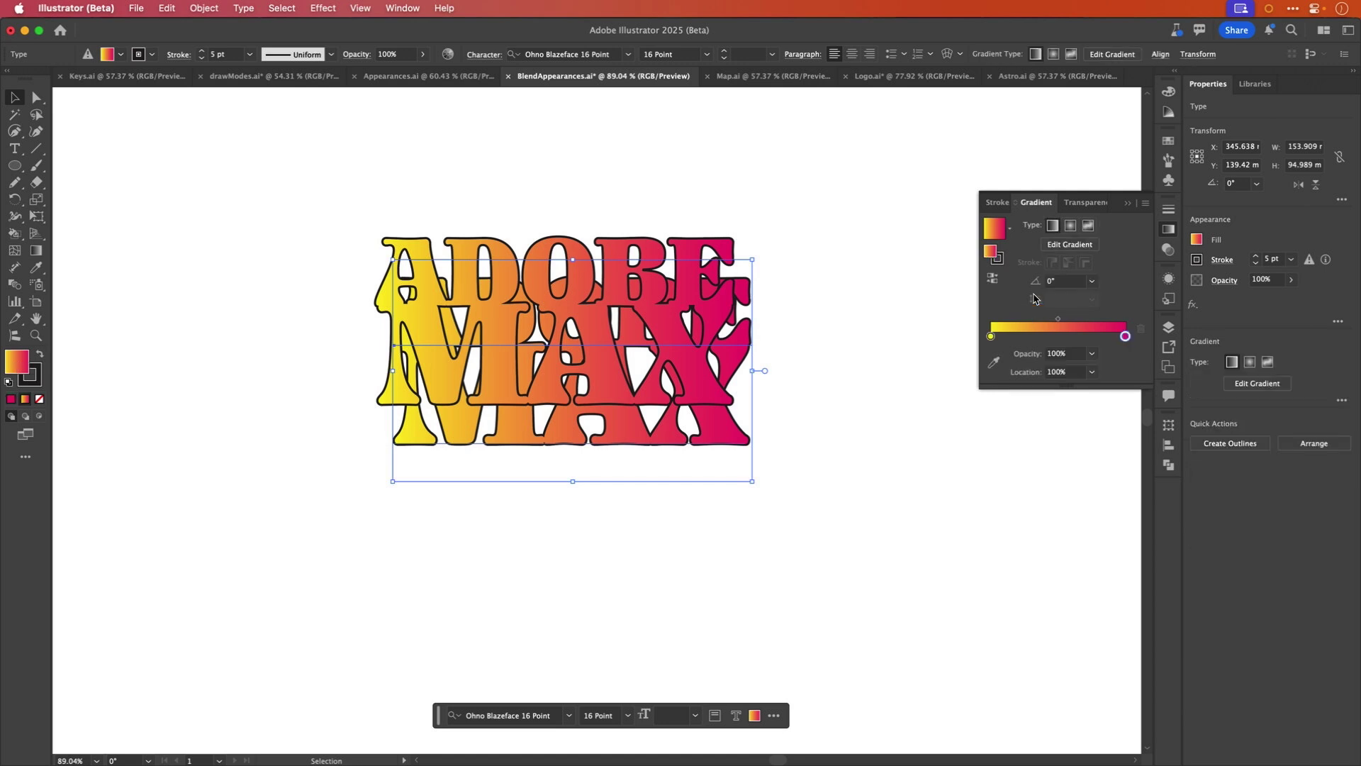
{"action": "double_click", "coordinate": [992, 336]}
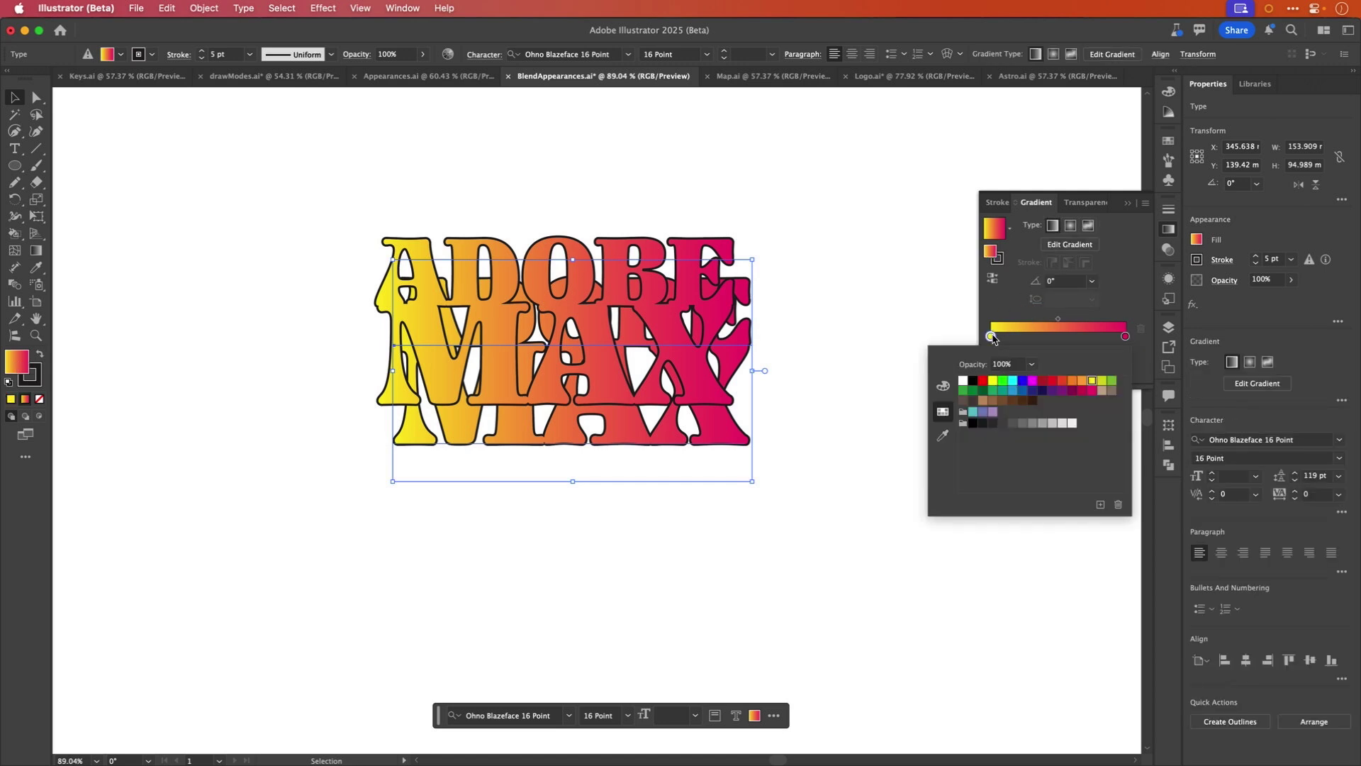
{"action": "left_click", "coordinate": [1102, 382]}
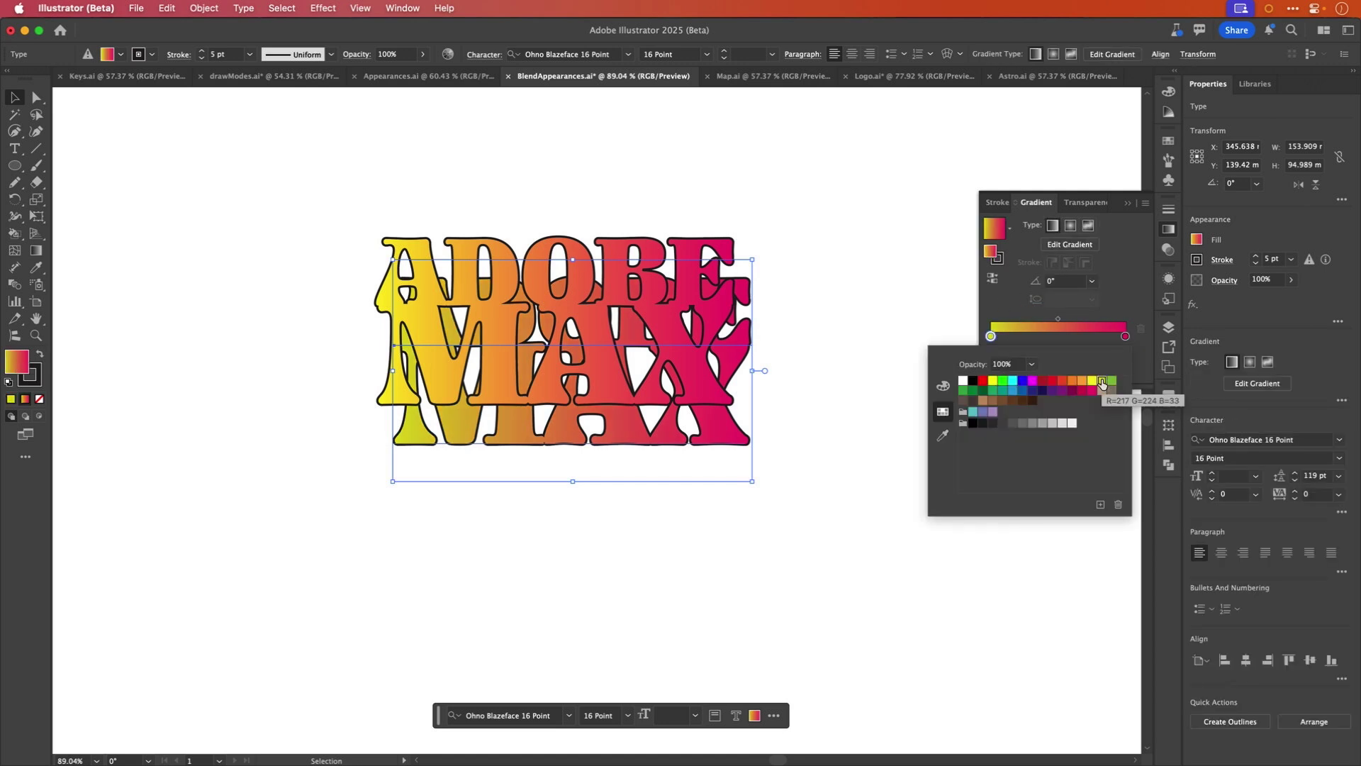
{"action": "left_click", "coordinate": [1140, 297]}
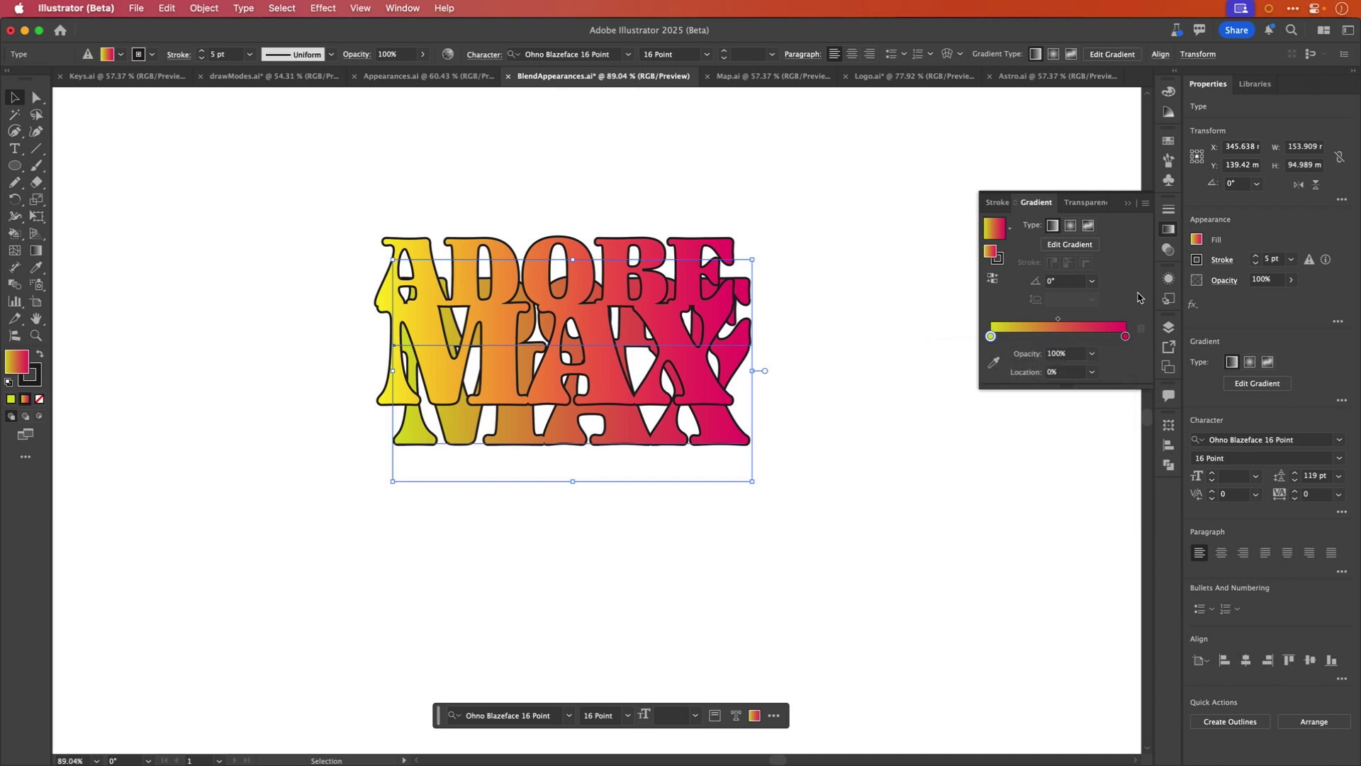
{"action": "double_click", "coordinate": [1126, 336]}
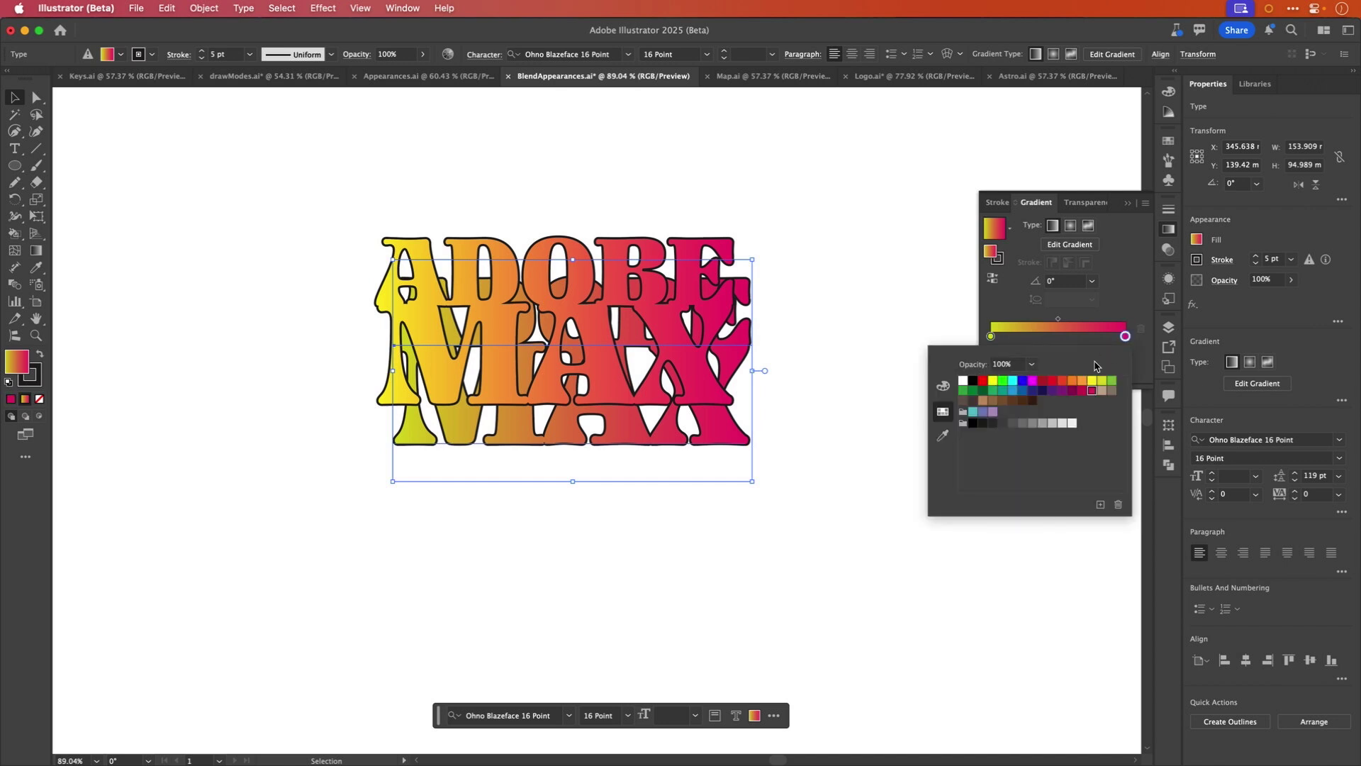
{"action": "left_click", "coordinate": [1070, 389]}
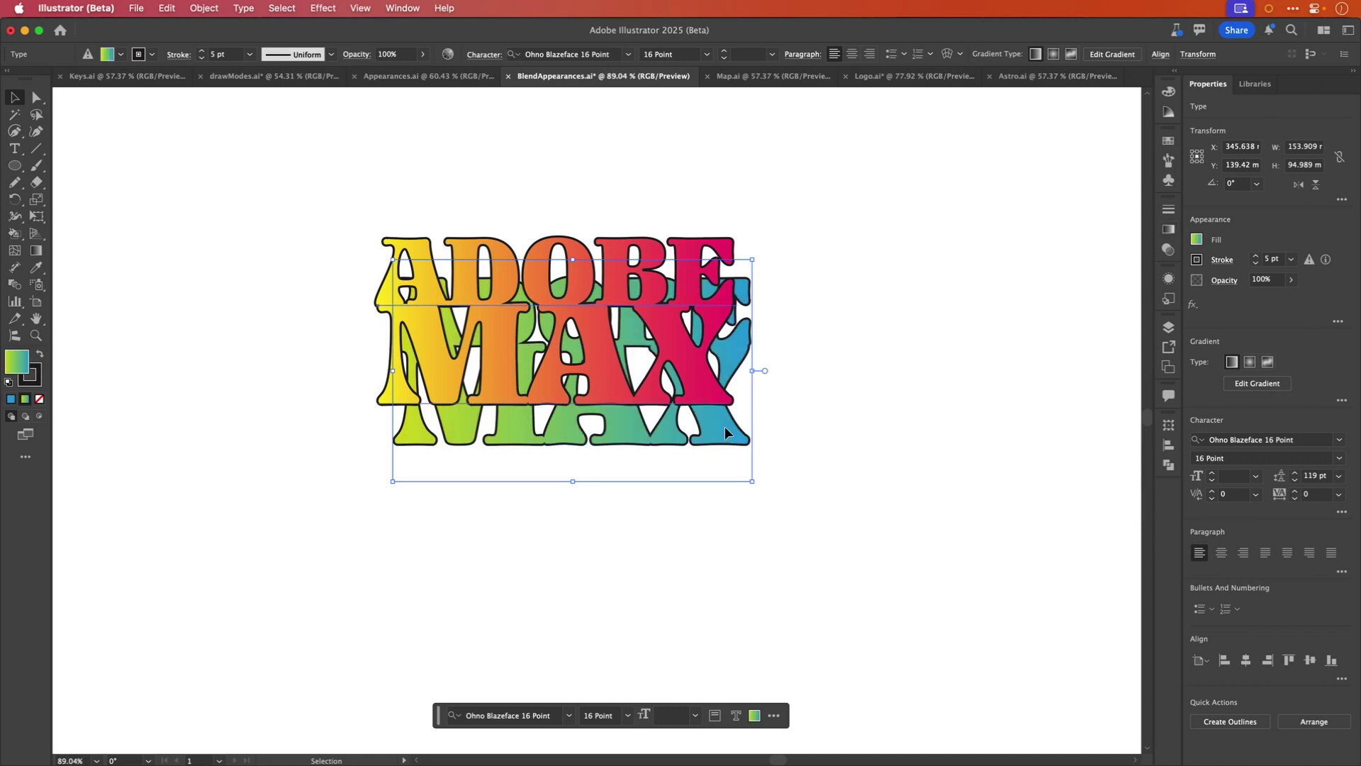
Nudge the copy slightly up, select both texts, and blend them with Cmd+Option+B.
{"action": "left_click_drag", "start_coordinate": [725, 426], "coordinate": [726, 424]}
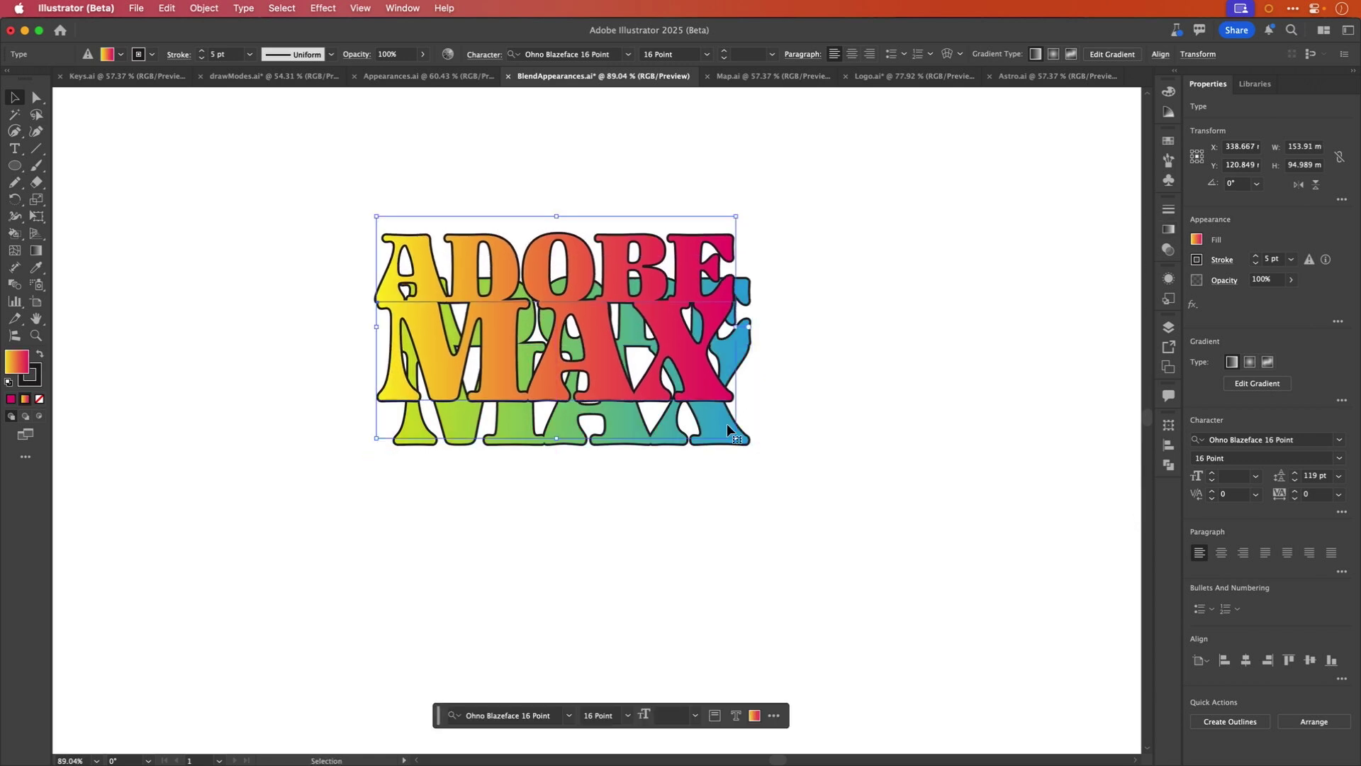
{"action": "left_click", "coordinate": [685, 403], "text": "shift"}
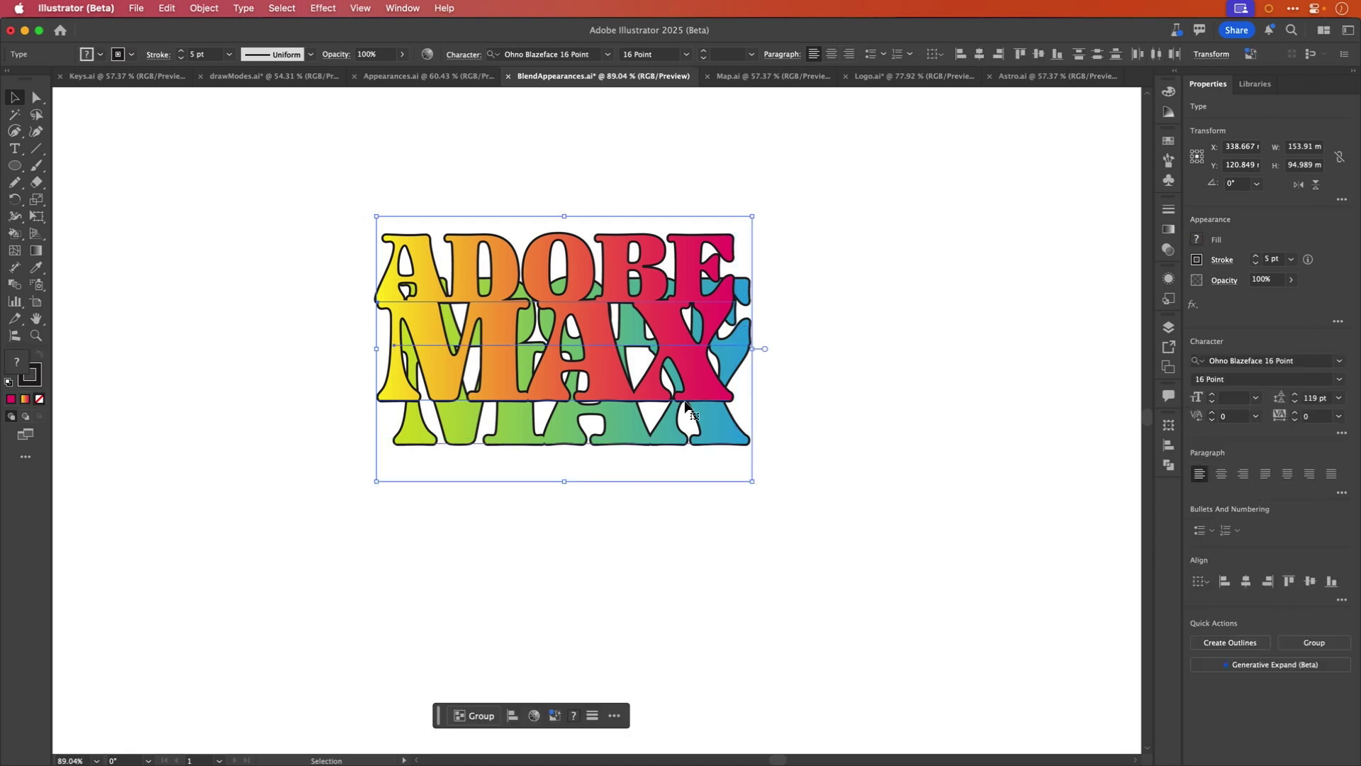
{"action": "key", "text": "super"}
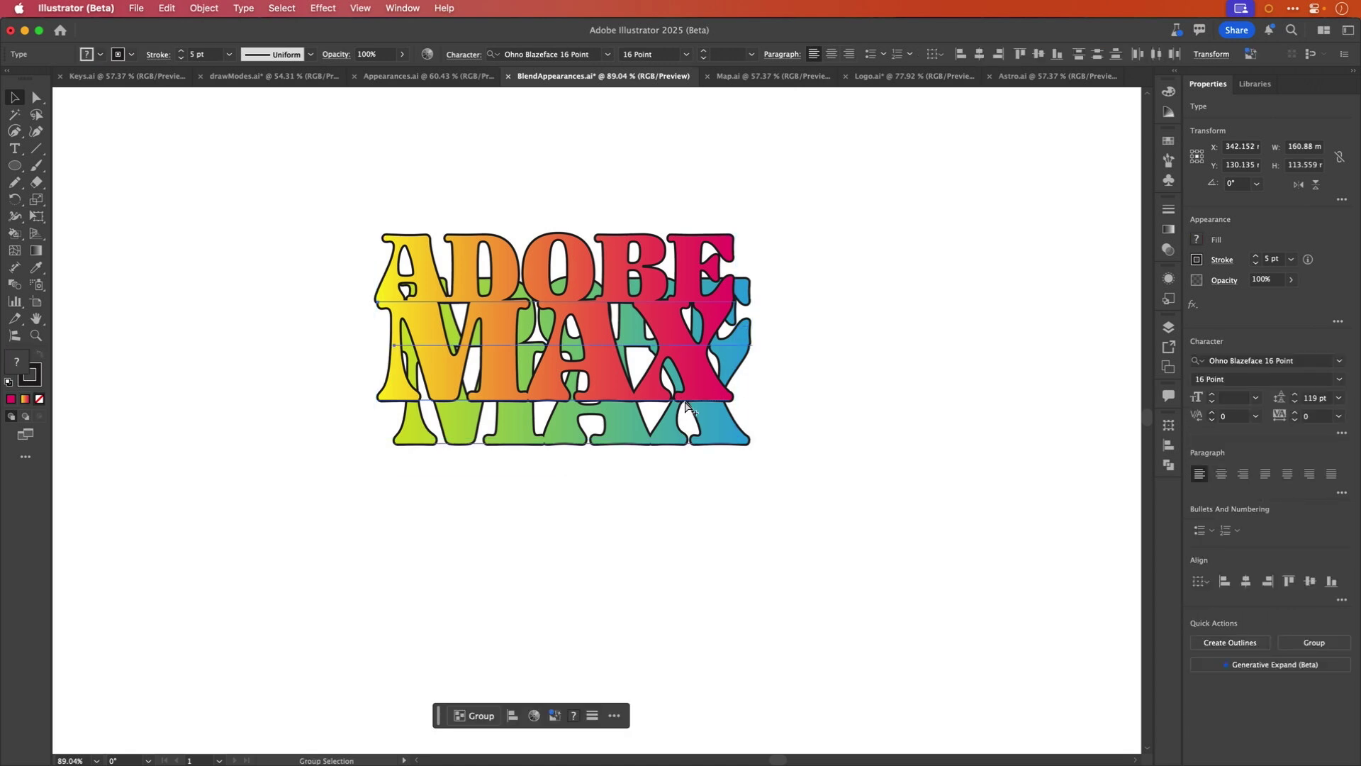
{"action": "key", "text": "super+alt+b"}
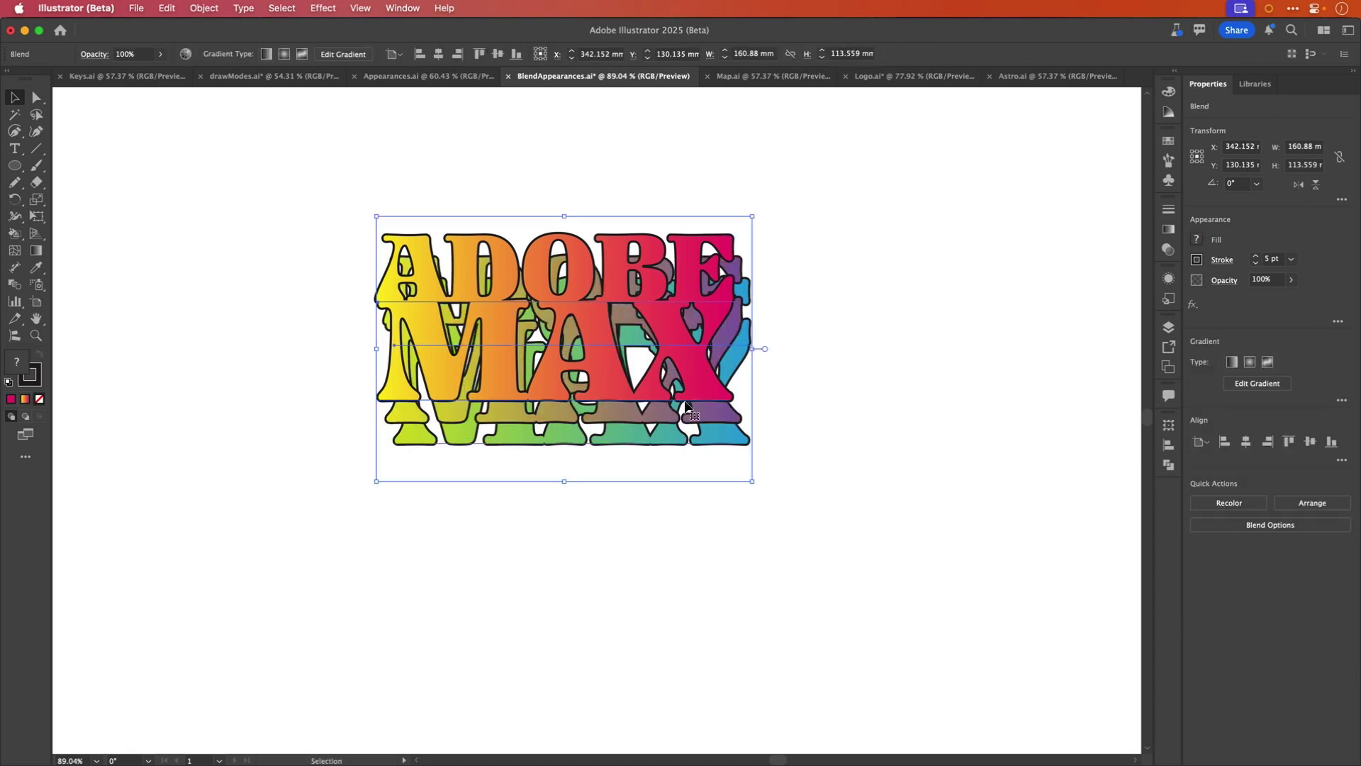
Set the ADOBE MAX blend's spacing to Specified Steps with 4 steps.
{"action": "key", "text": "w"}
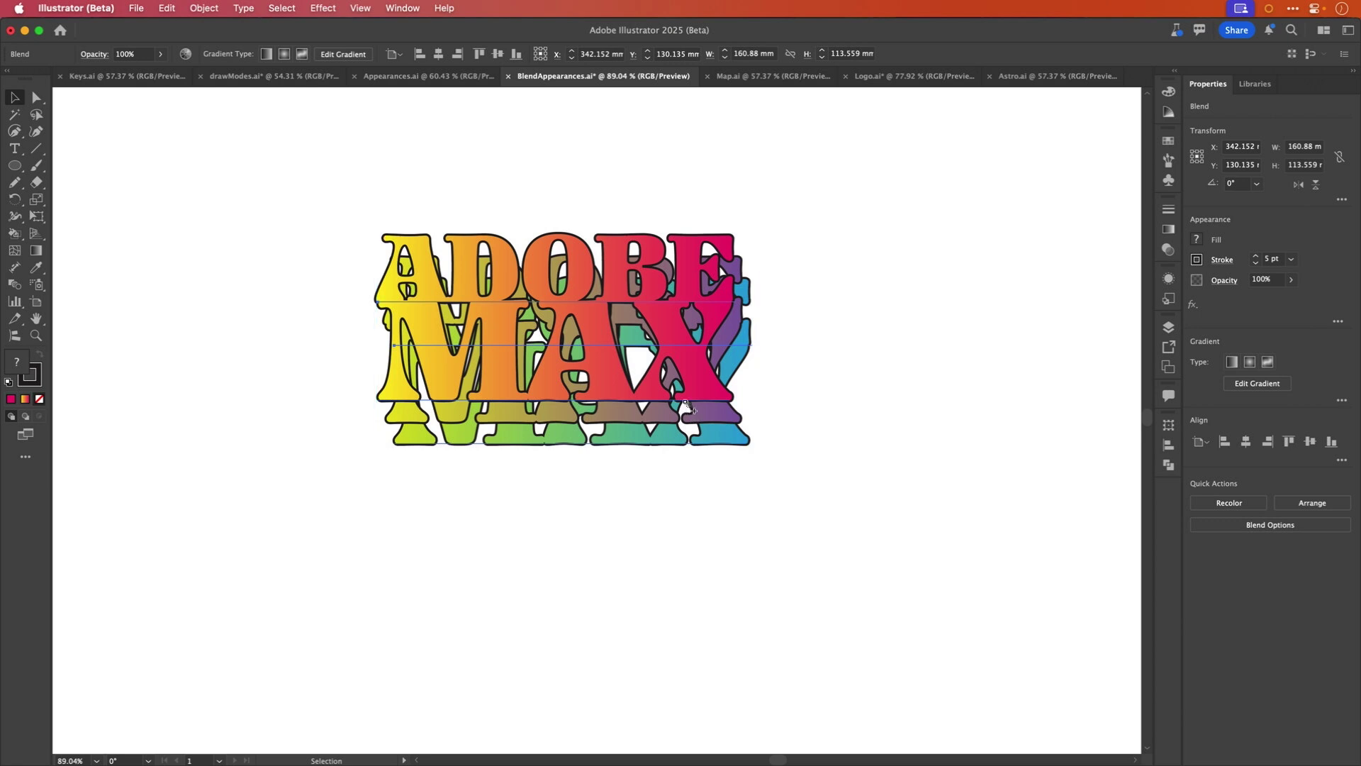
{"action": "key", "text": "Return"}
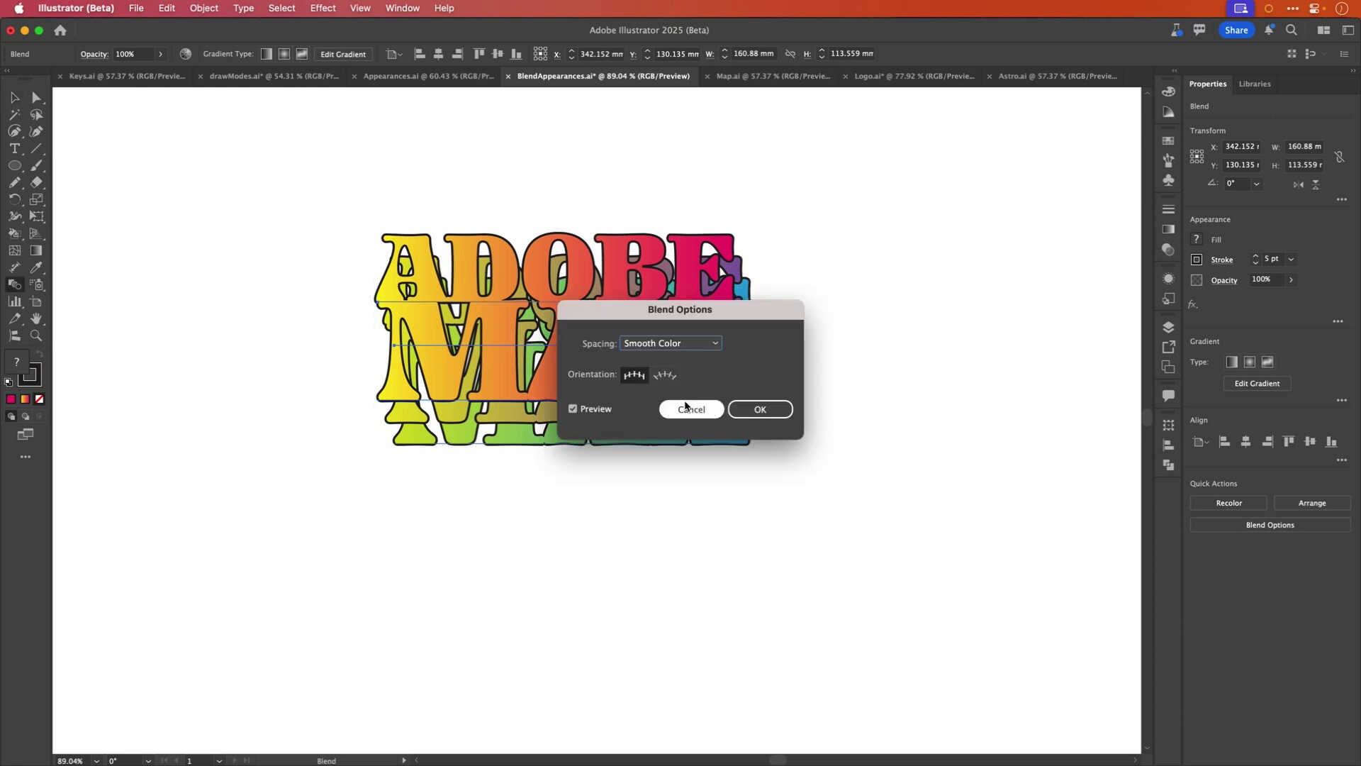
{"action": "key", "text": "Down"}
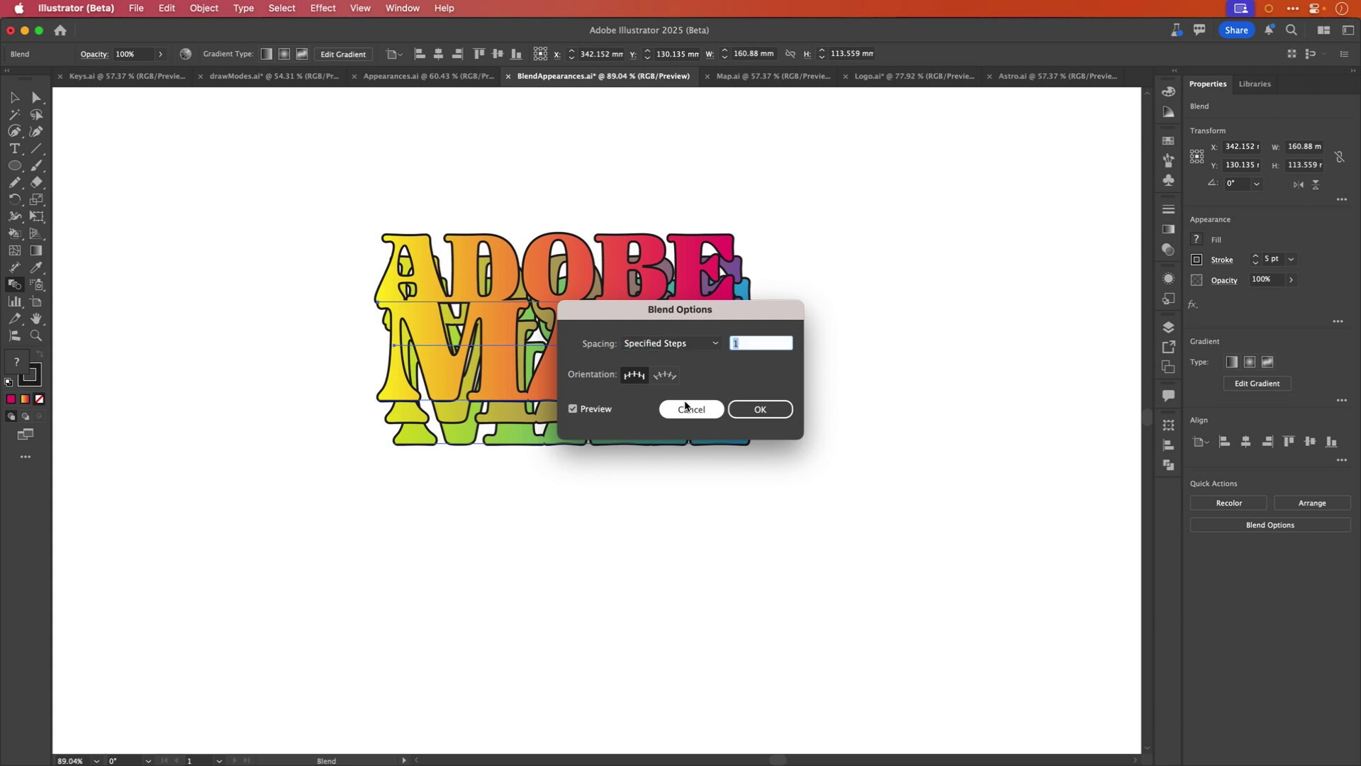
{"action": "key", "text": "Up"}
{"action": "key", "text": "Up"}
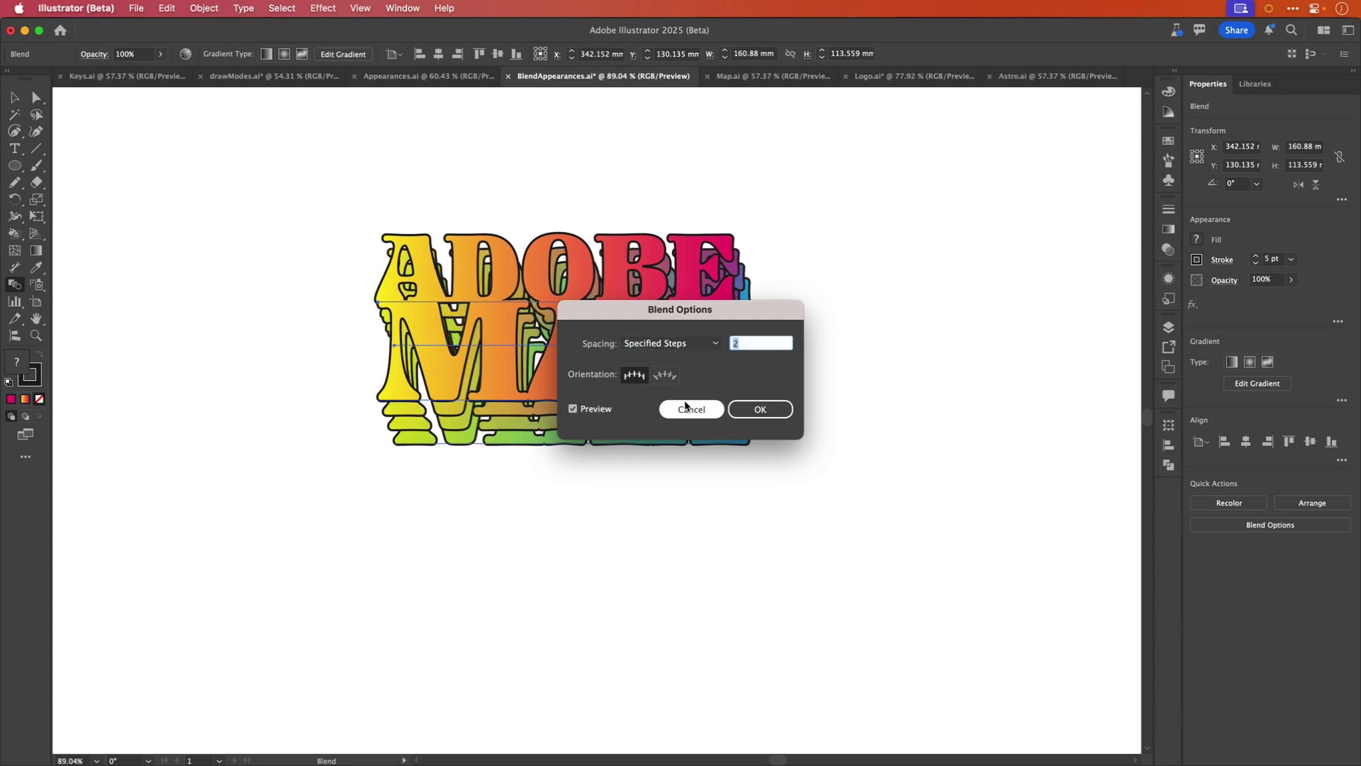
{"action": "key", "text": "Up"}
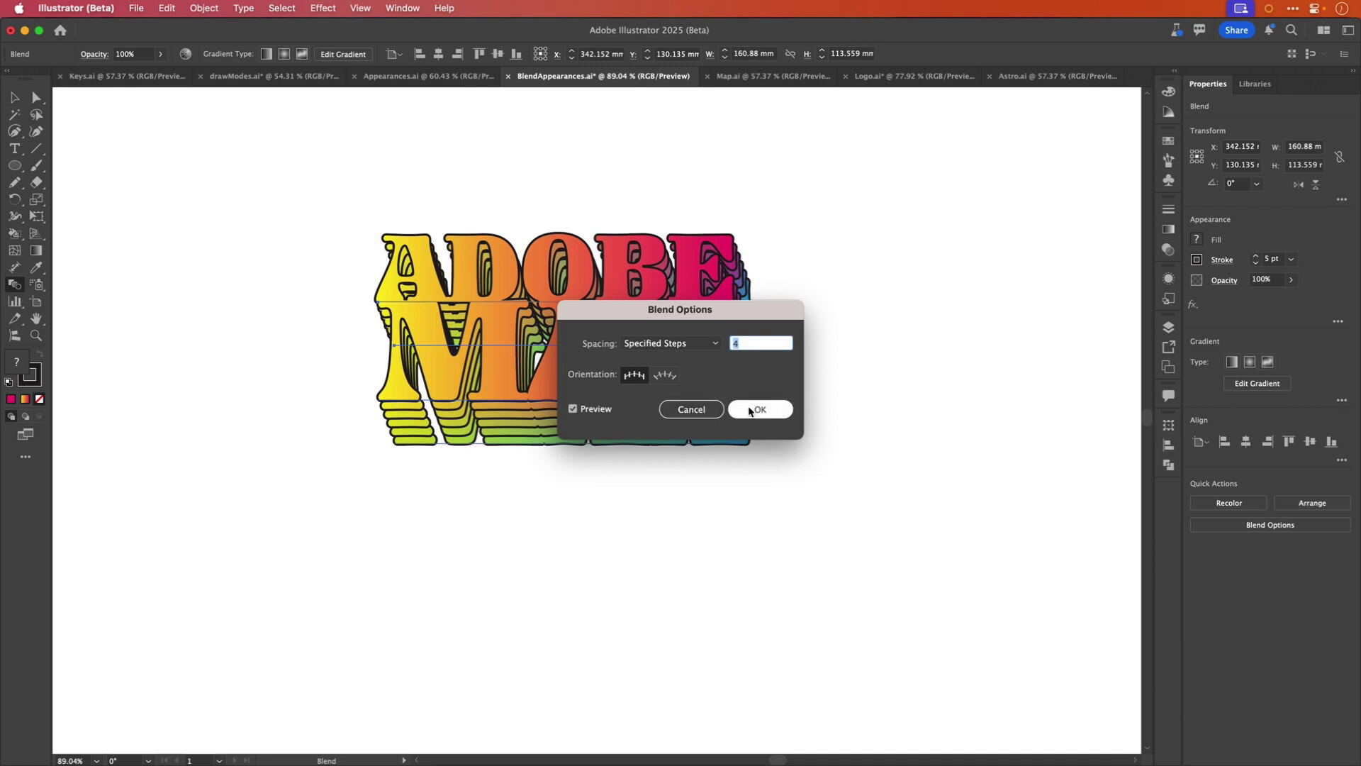
{"action": "left_click", "coordinate": [771, 409]}
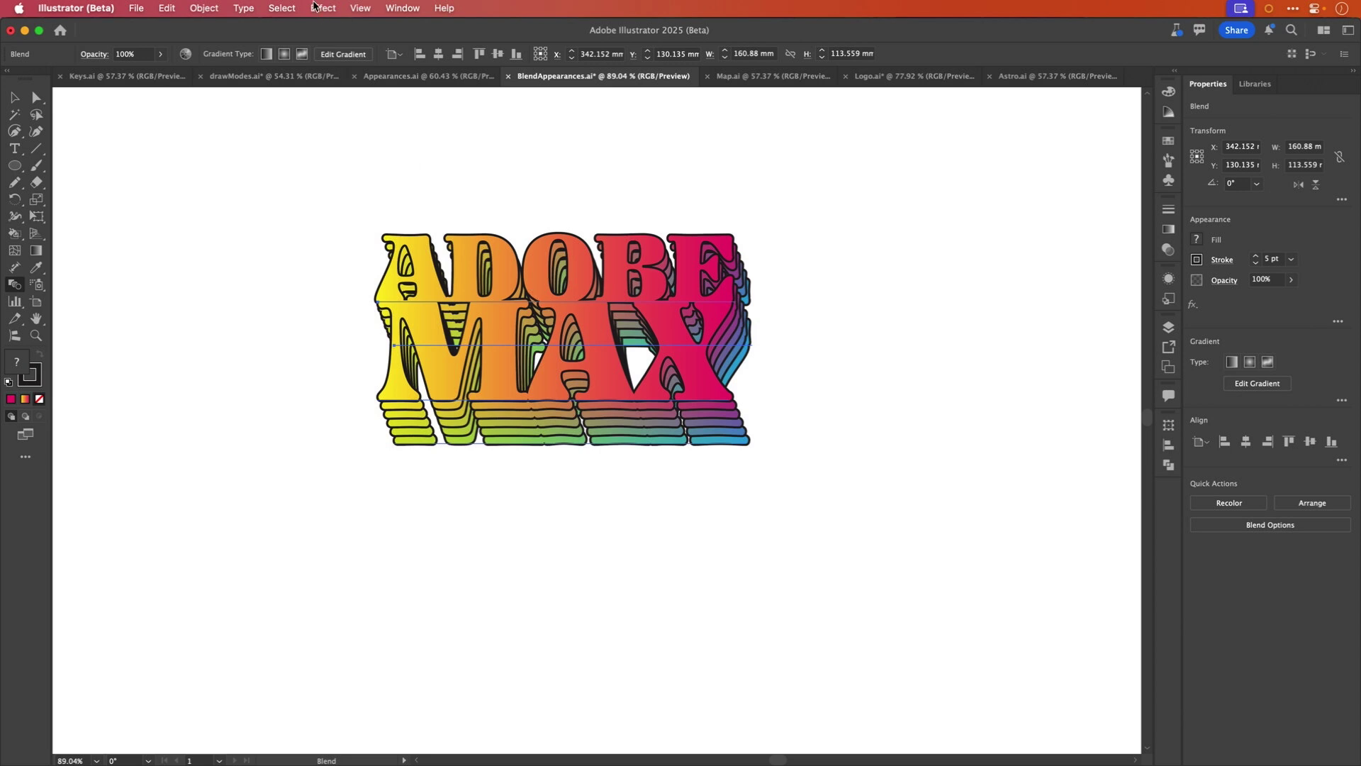
Apply a Flag warp with 19% bend to the blend.
{"action": "left_click", "coordinate": [314, 7]}
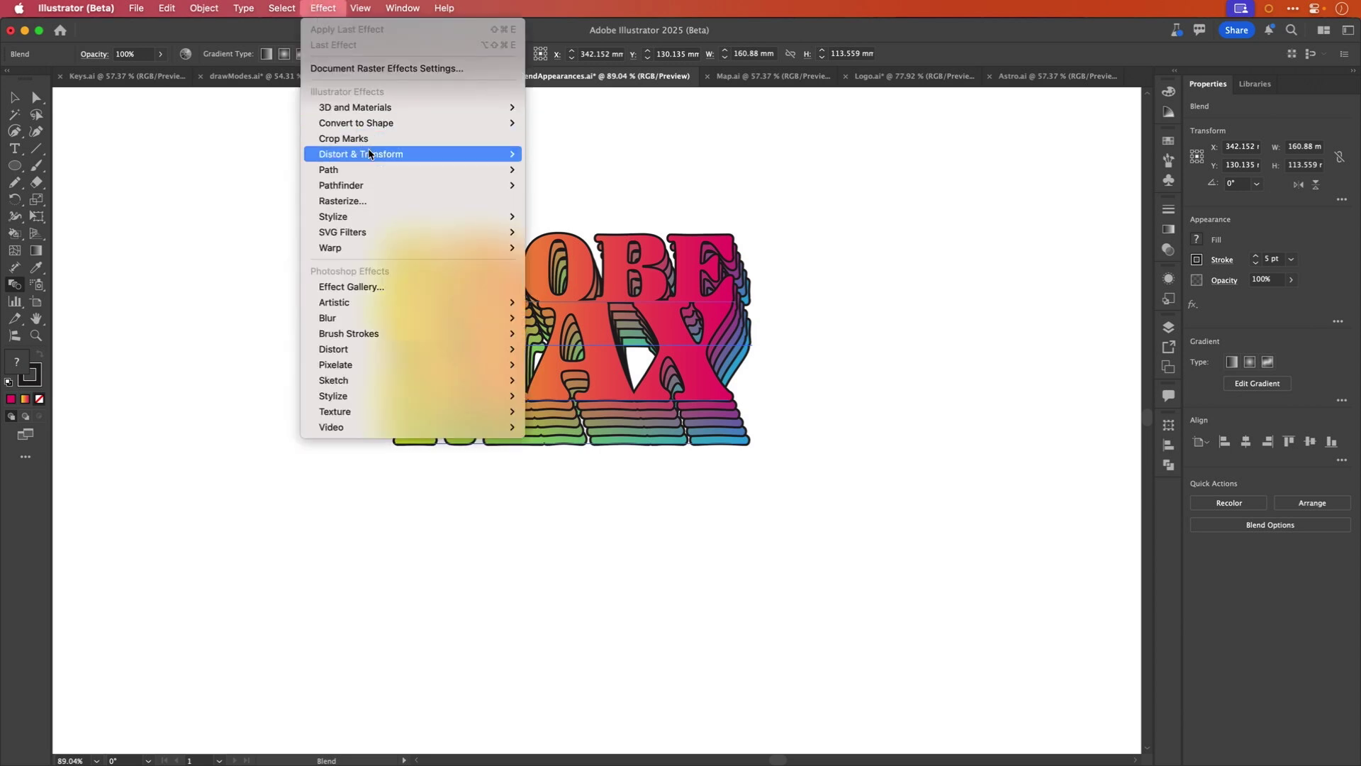
{"action": "mouse_move", "coordinate": [372, 248]}
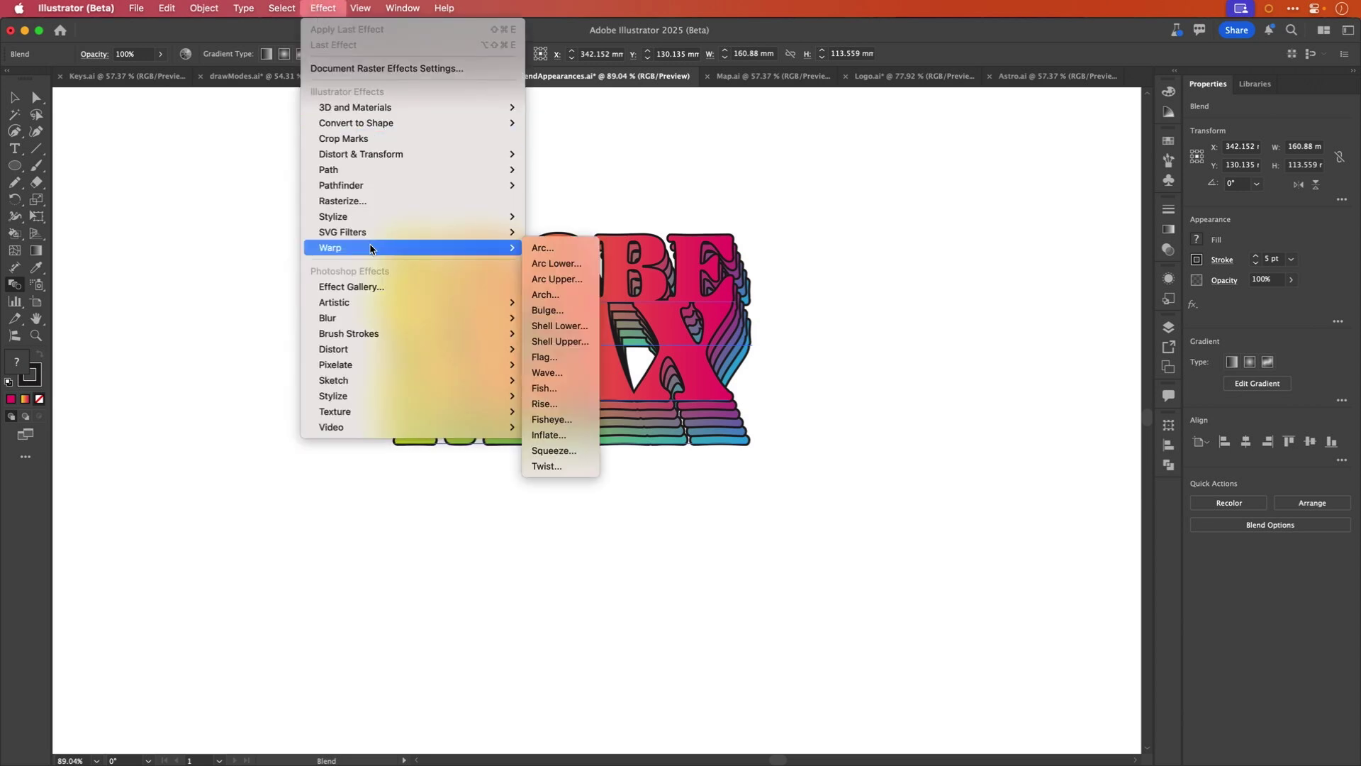
{"action": "left_click", "coordinate": [550, 359]}
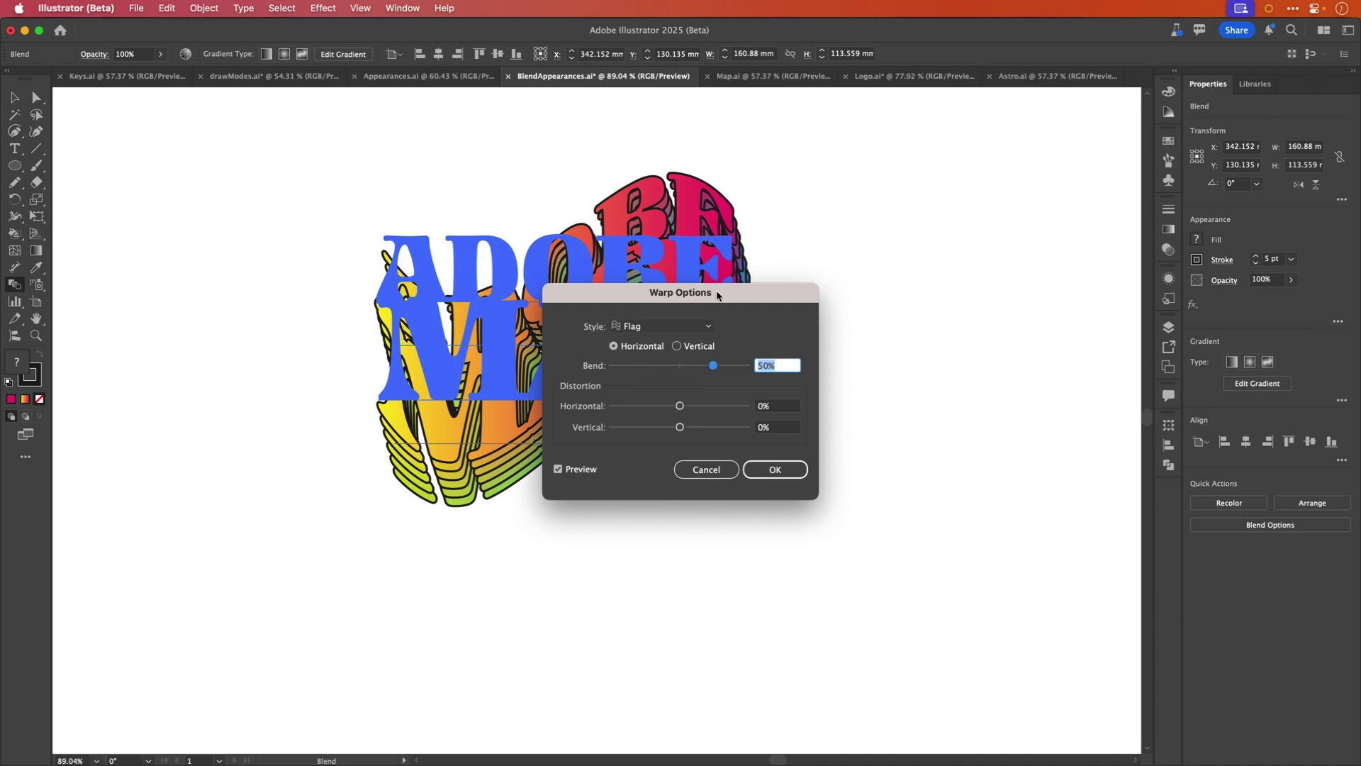
{"action": "left_click_drag", "start_coordinate": [702, 292], "coordinate": [933, 298]}
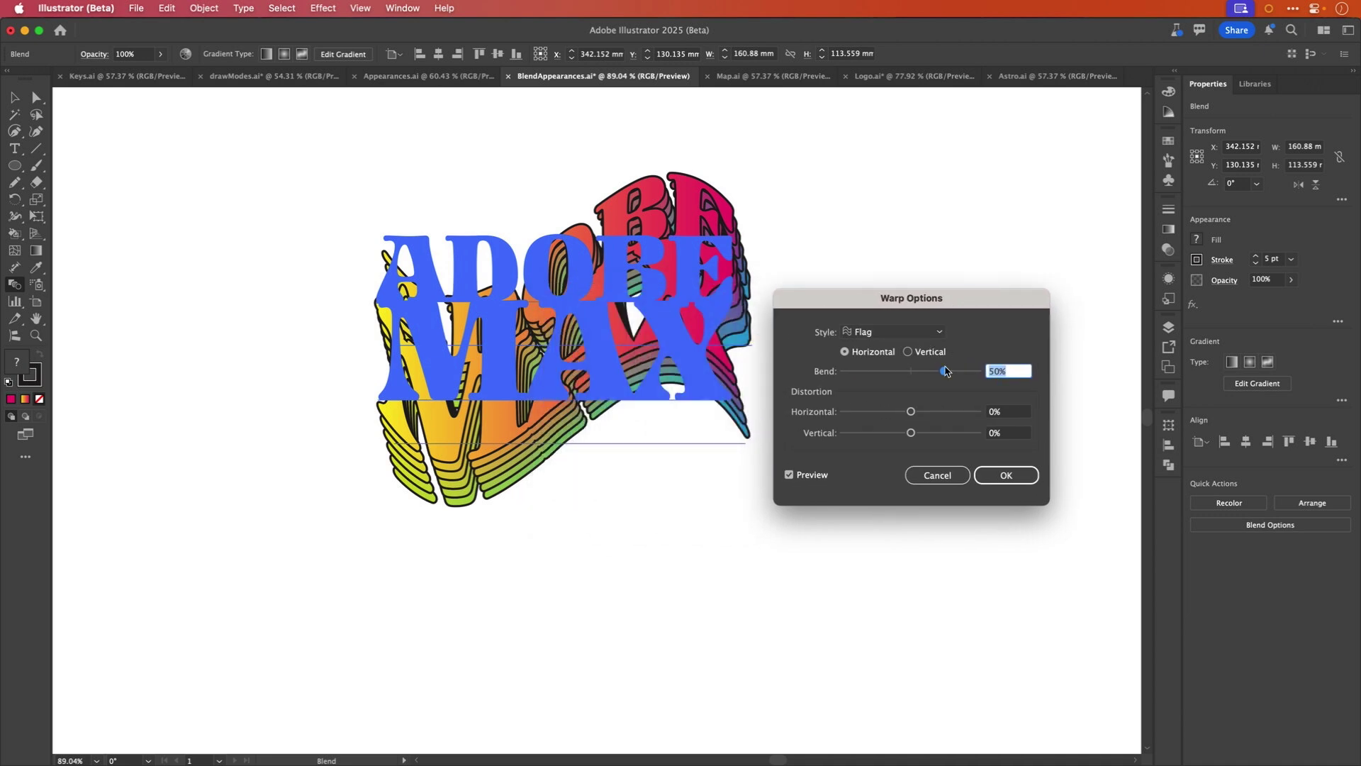
{"action": "left_click_drag", "start_coordinate": [944, 371], "coordinate": [922, 374]}
{"action": "left_click", "coordinate": [1011, 478]}
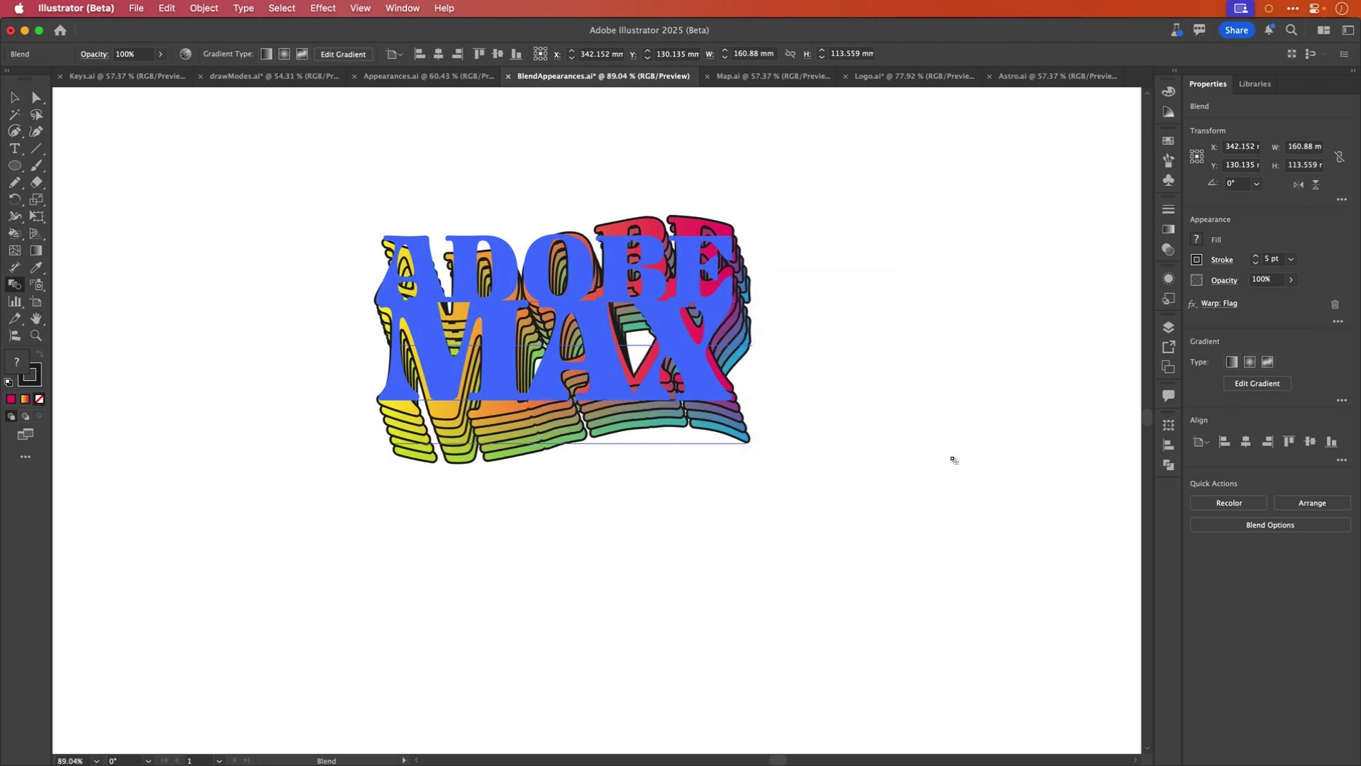
Select the warped ADOBE MAX blend and group it with Cmd+G.
{"action": "key", "text": "v"}
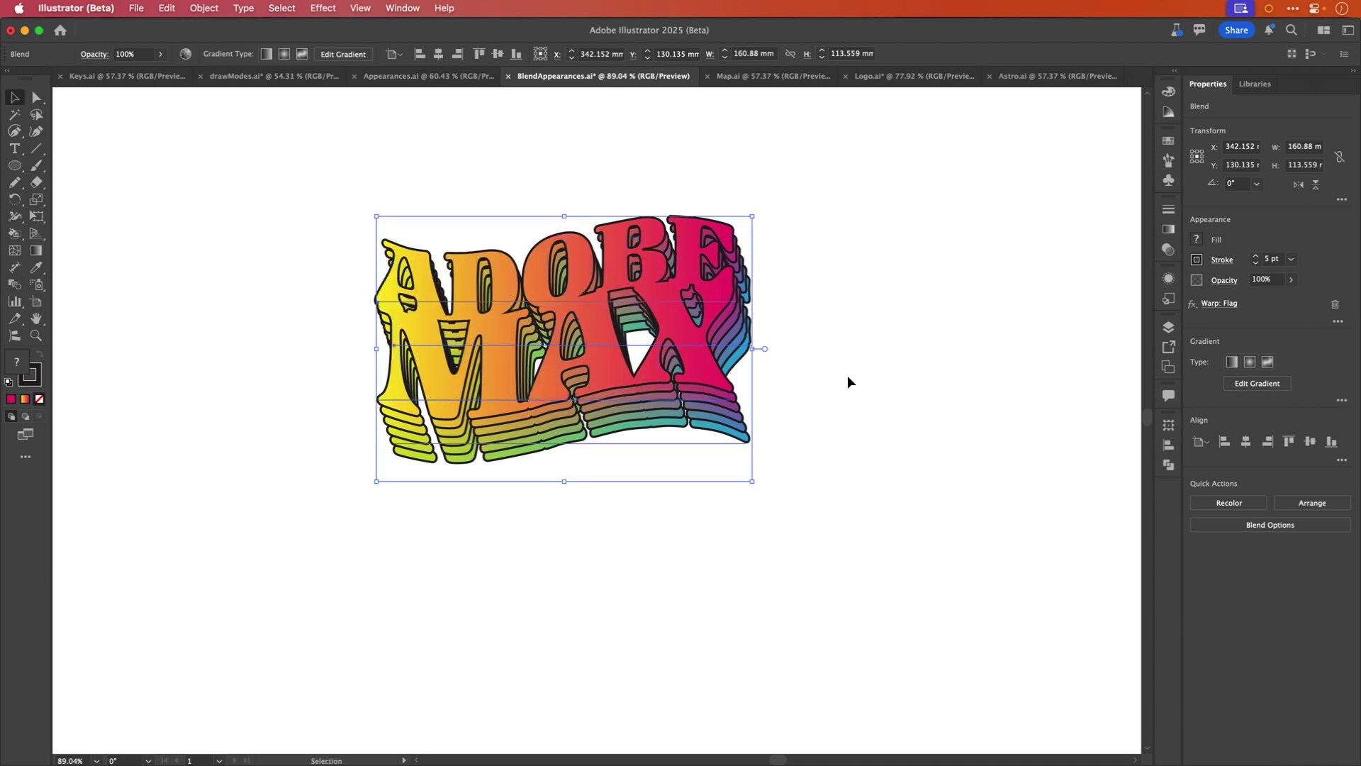
{"action": "left_click", "coordinate": [845, 369]}
{"action": "left_click", "coordinate": [712, 357]}
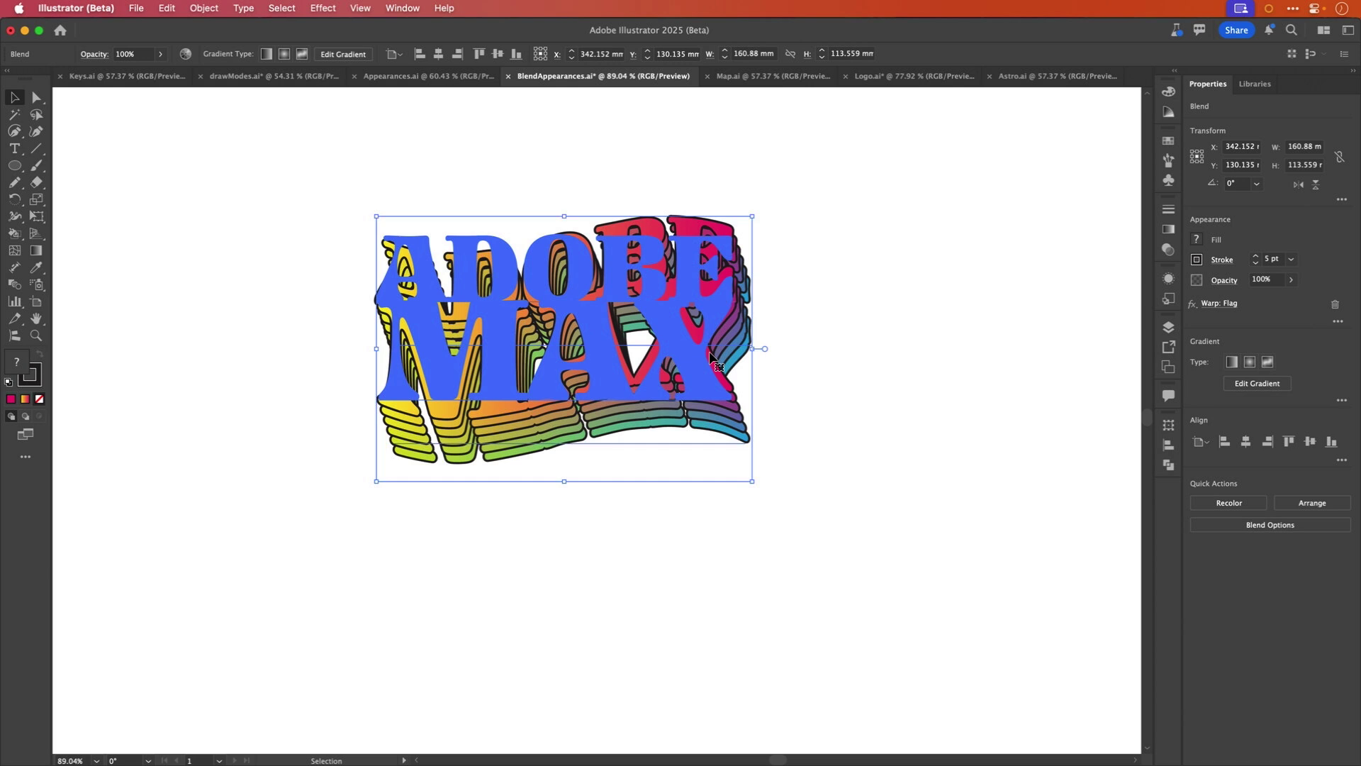
{"action": "key", "text": "super+g"}
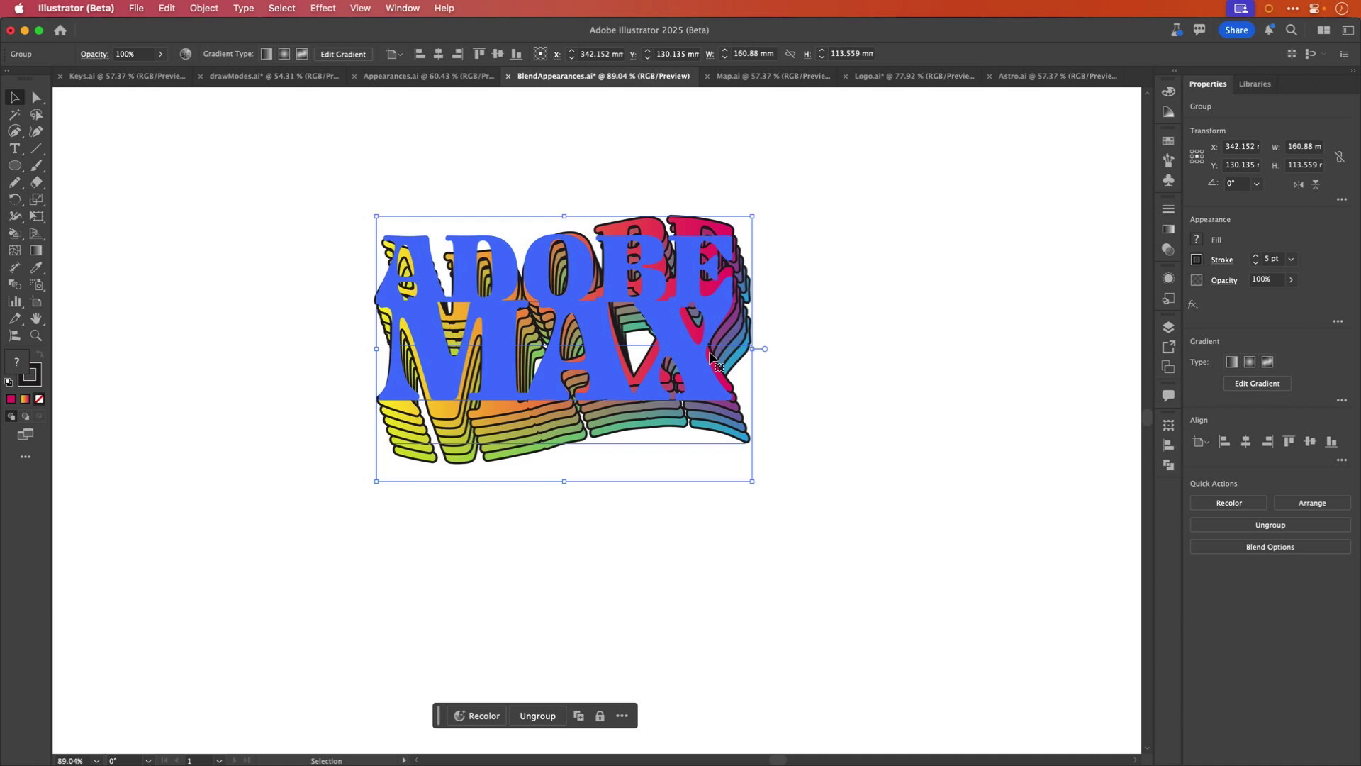
Add a new fill to the ADOBE MAX group in the Appearance panel.
{"action": "key", "text": "a"}
{"action": "key", "text": "v"}
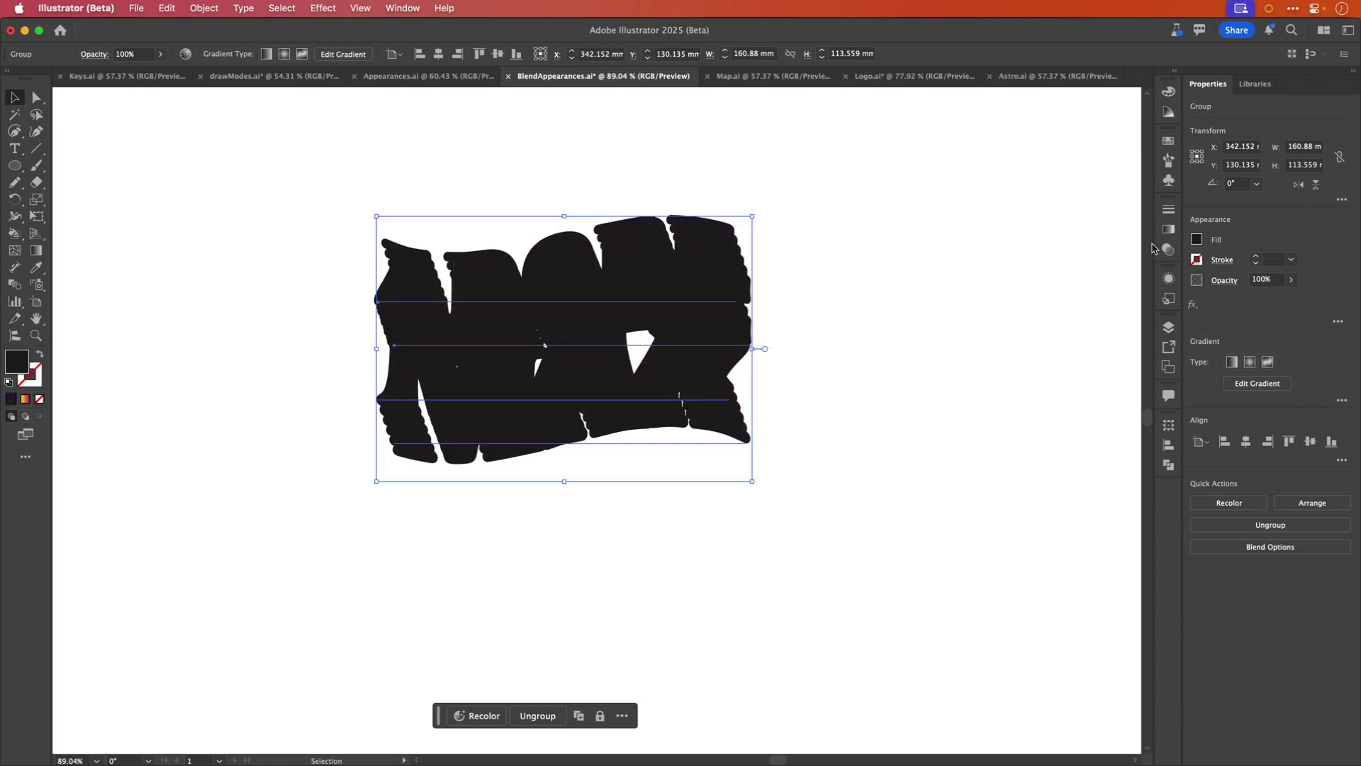
{"action": "left_click", "coordinate": [1169, 279]}
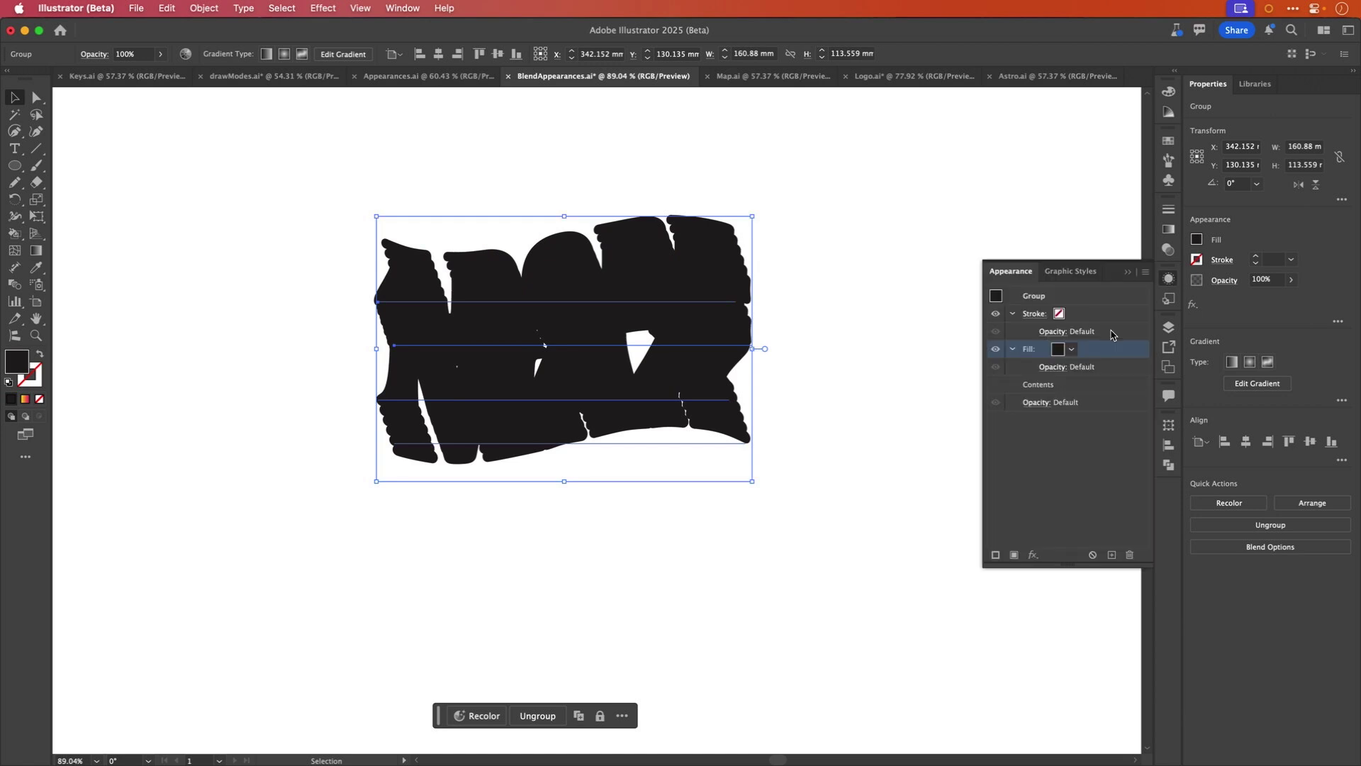
{"action": "left_click", "coordinate": [1073, 349]}
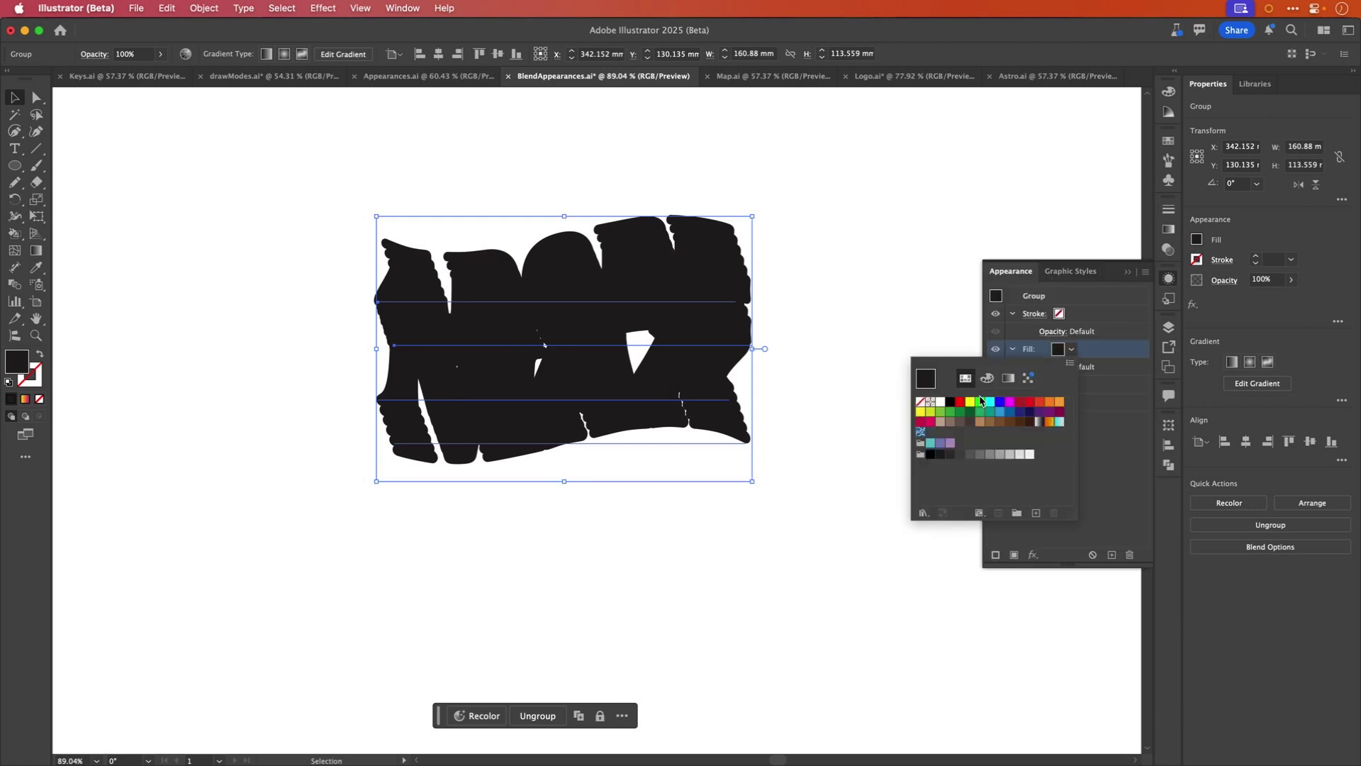
{"action": "left_click", "coordinate": [1132, 347]}
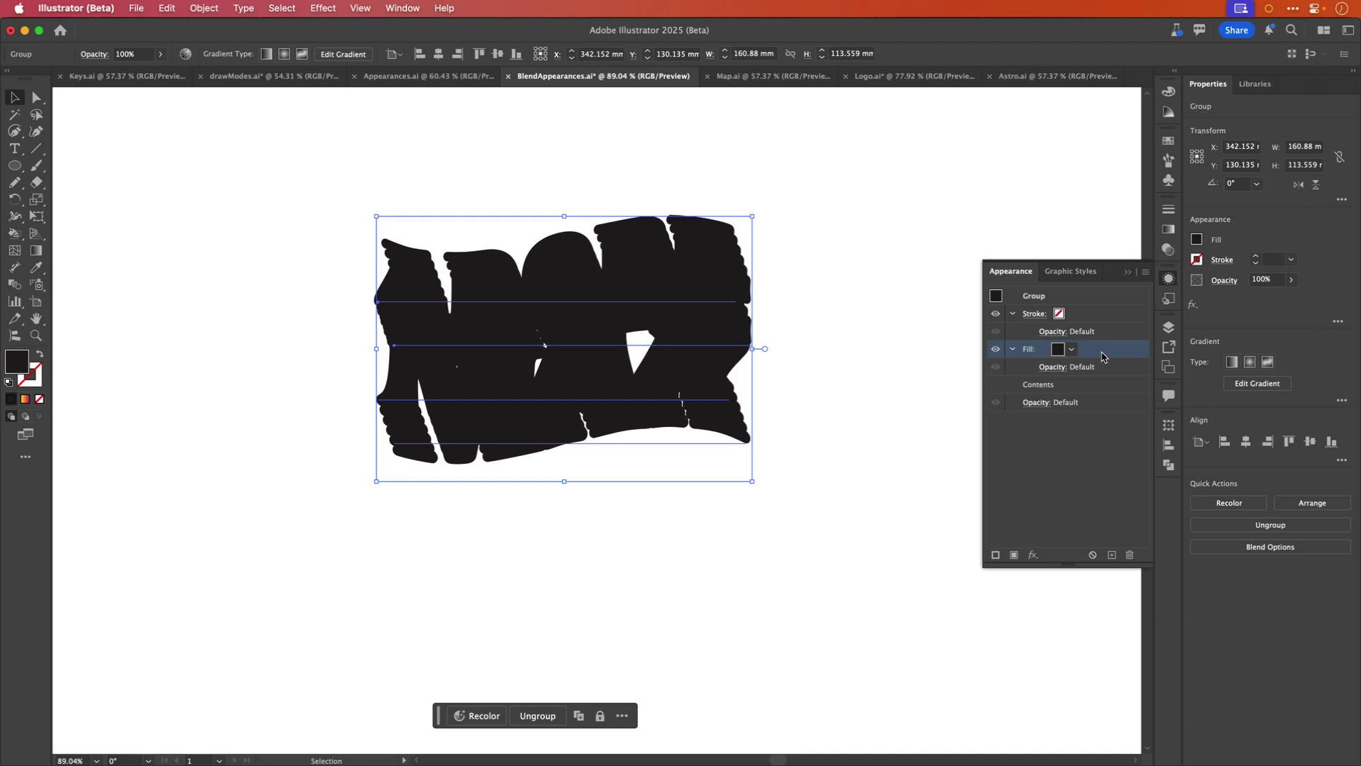
Apply an Offset Path effect of 11 mm with Round joins to the fill.
{"action": "left_click", "coordinate": [1033, 555]}
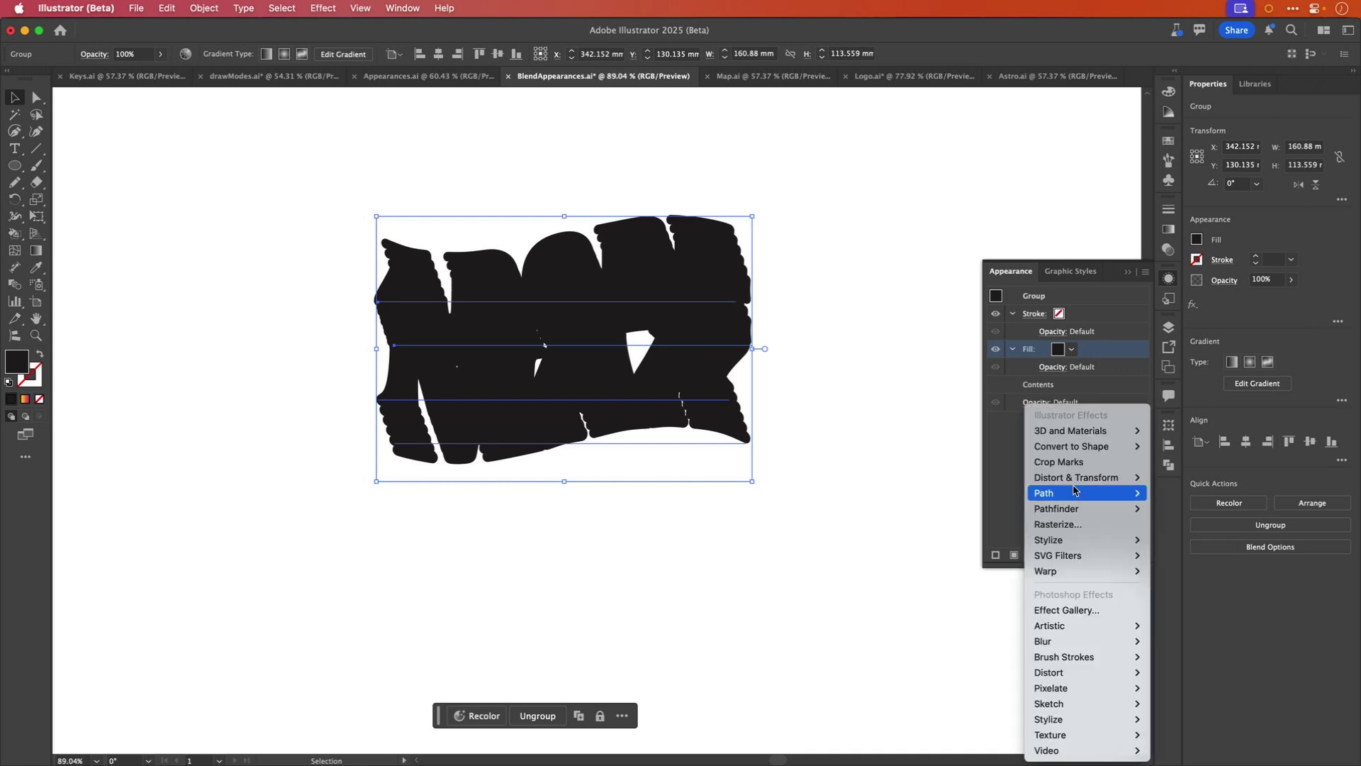
{"action": "mouse_move", "coordinate": [1075, 491]}
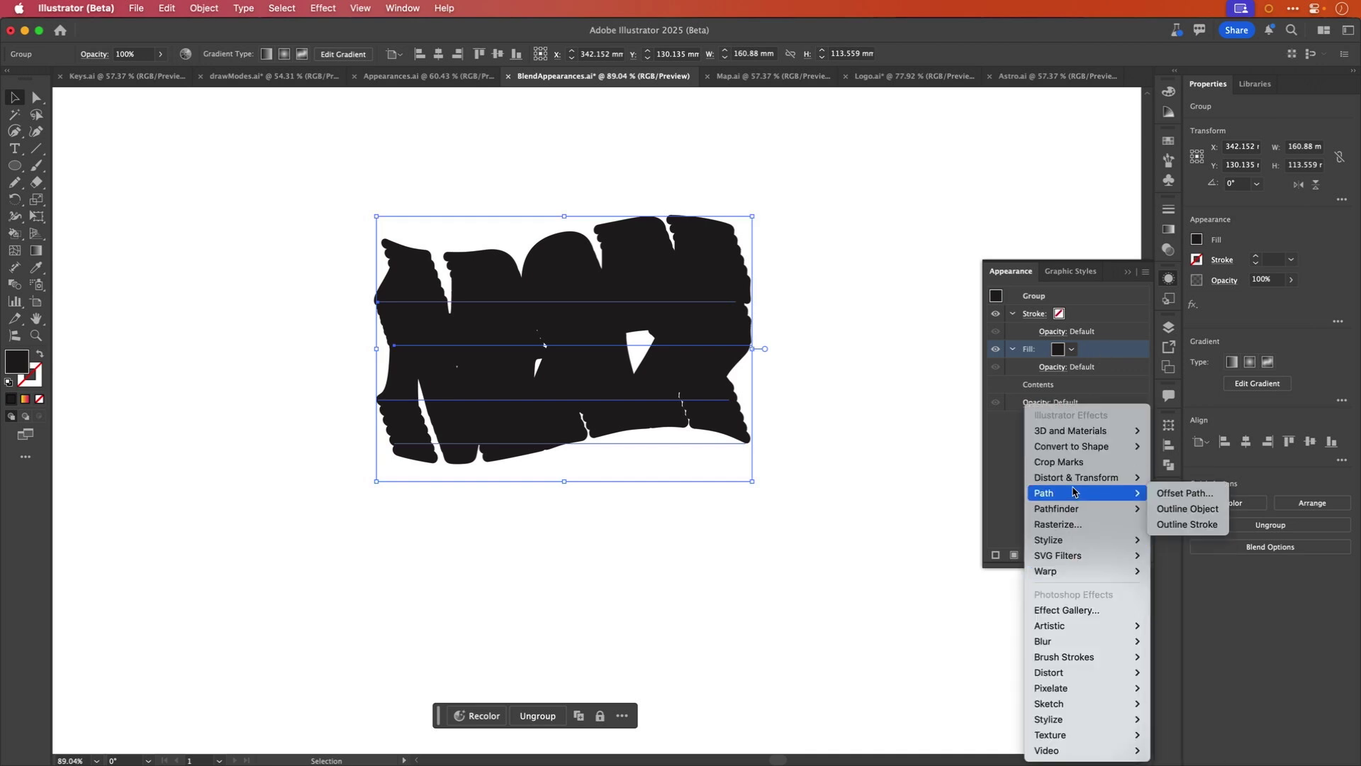
{"action": "left_click", "coordinate": [1184, 493]}
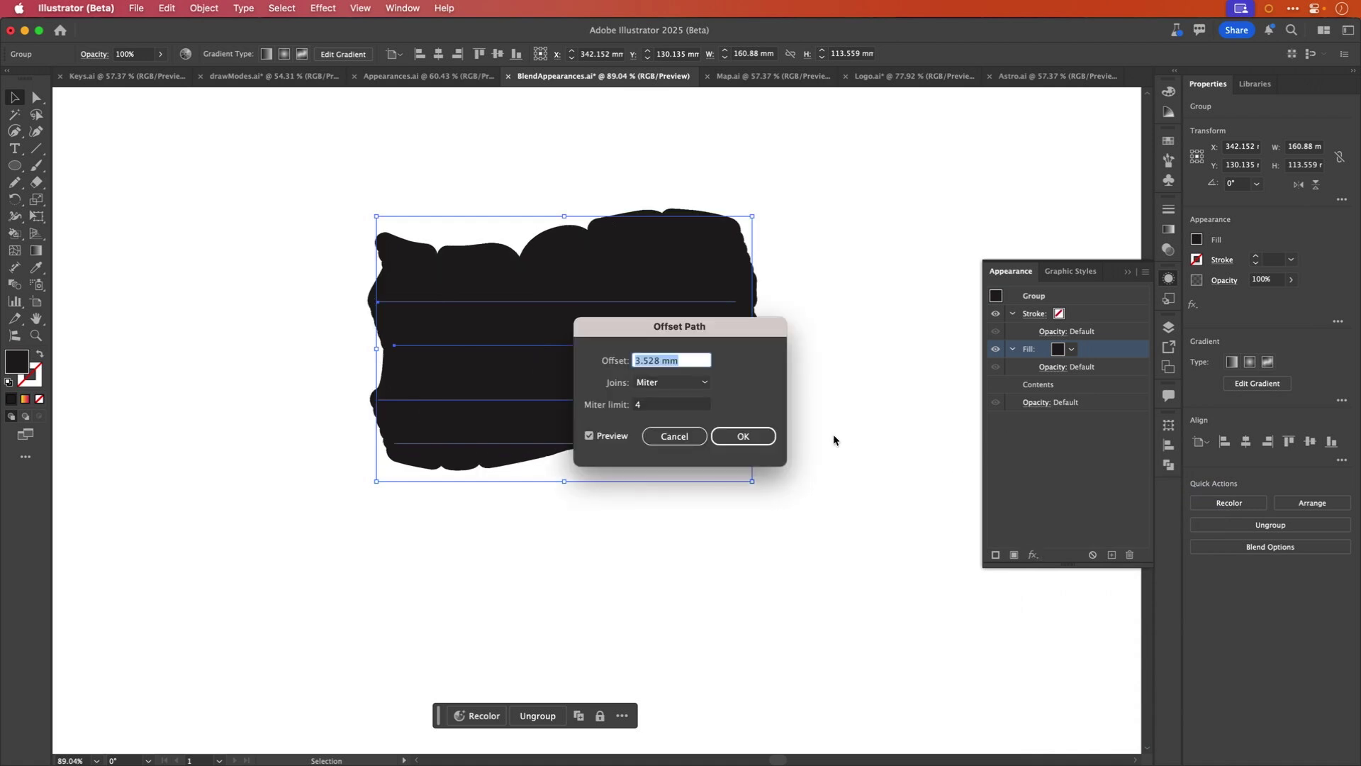
{"action": "type", "text": "8"}
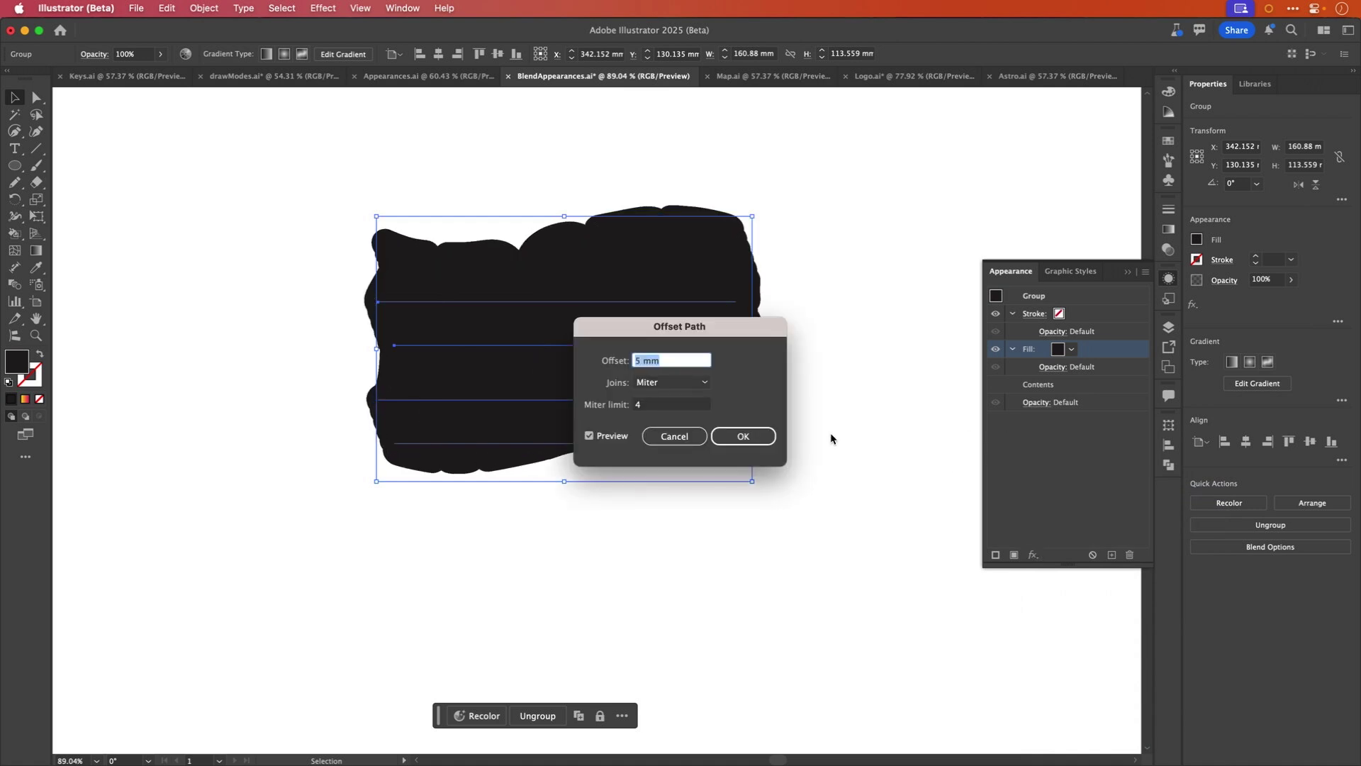
{"action": "type", "text": "11"}
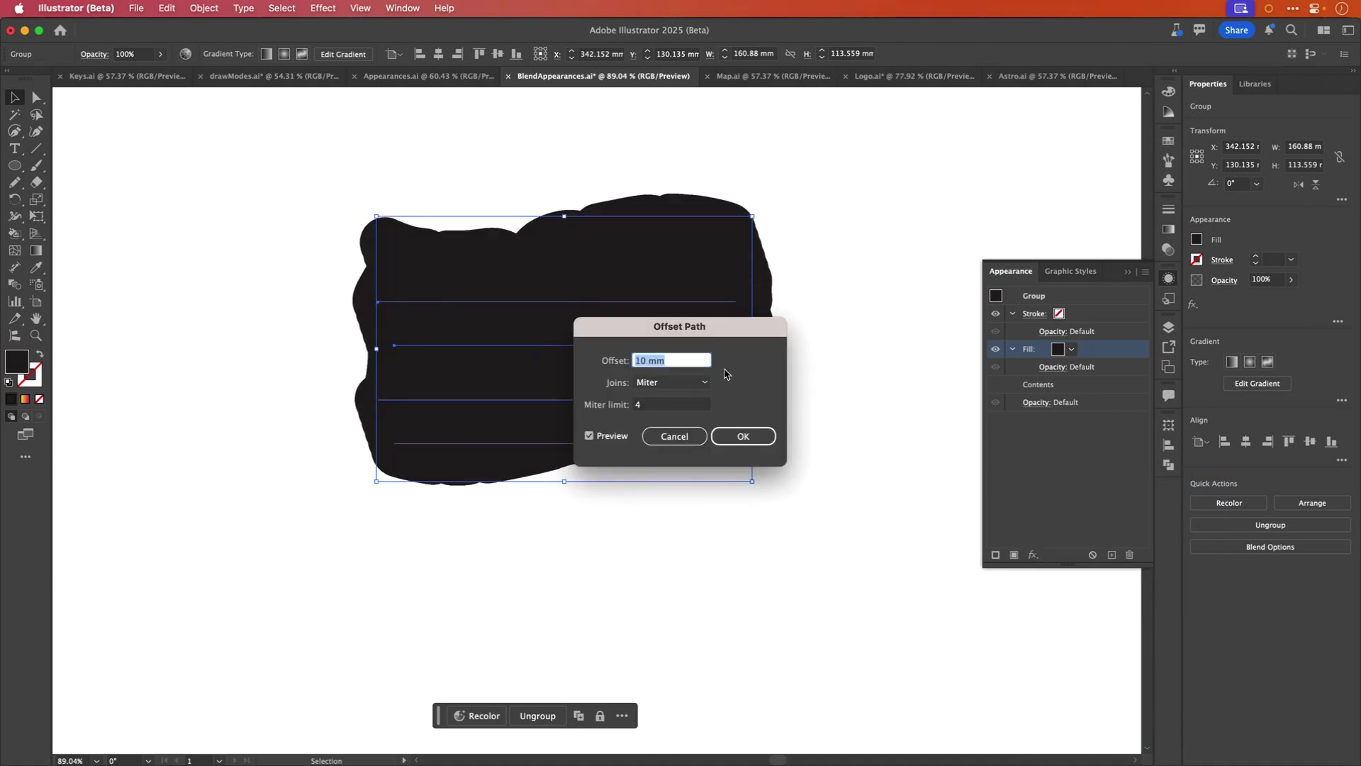
{"action": "key", "text": "Tab"}
{"action": "left_click", "coordinate": [705, 383]}
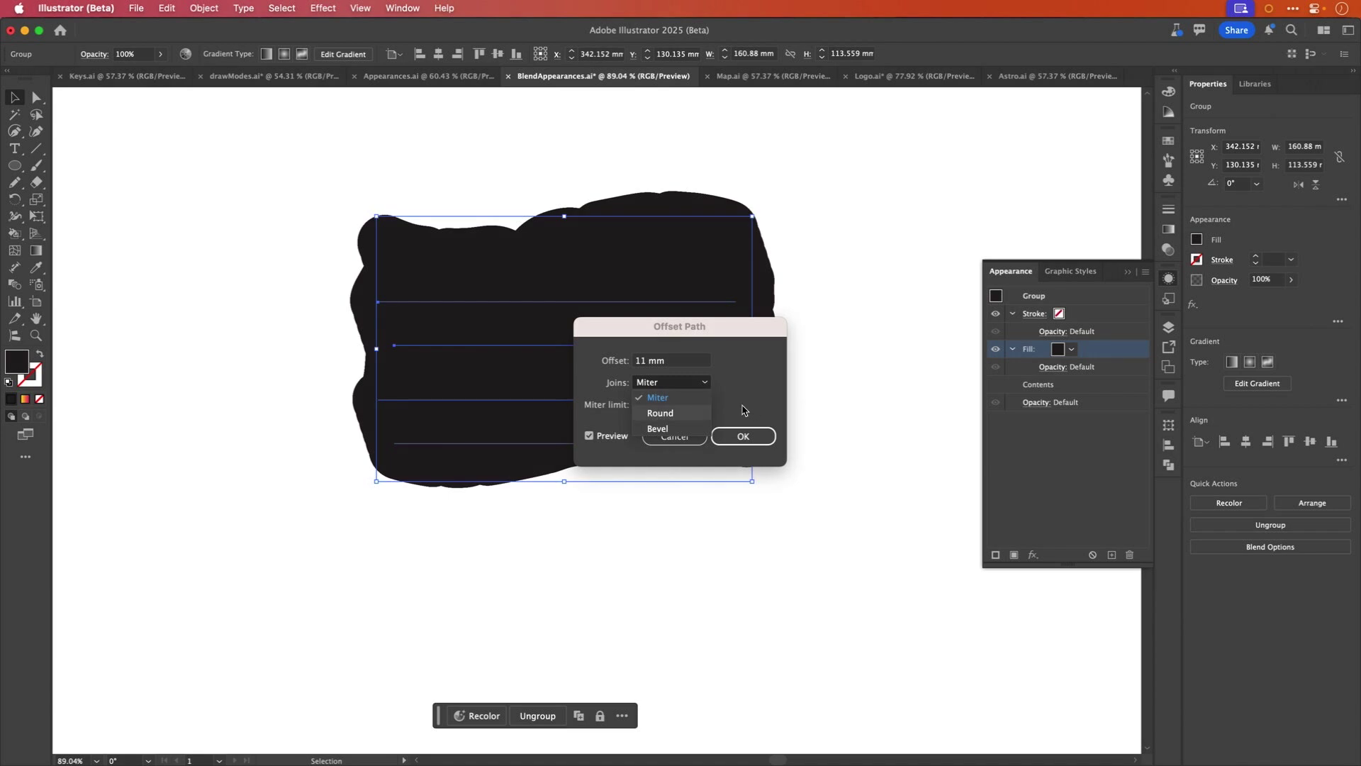
{"action": "left_click", "coordinate": [696, 413]}
{"action": "left_click", "coordinate": [691, 365]}
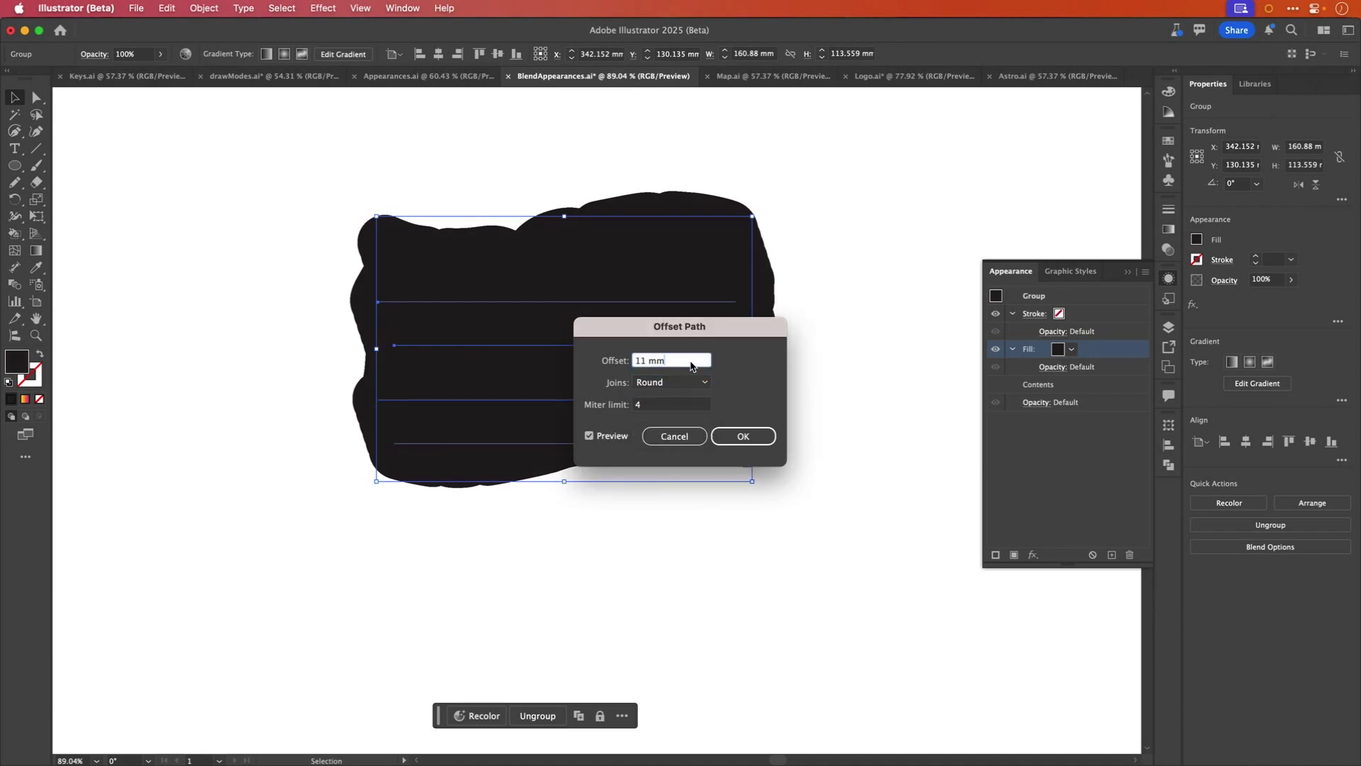
{"action": "left_click", "coordinate": [743, 436]}
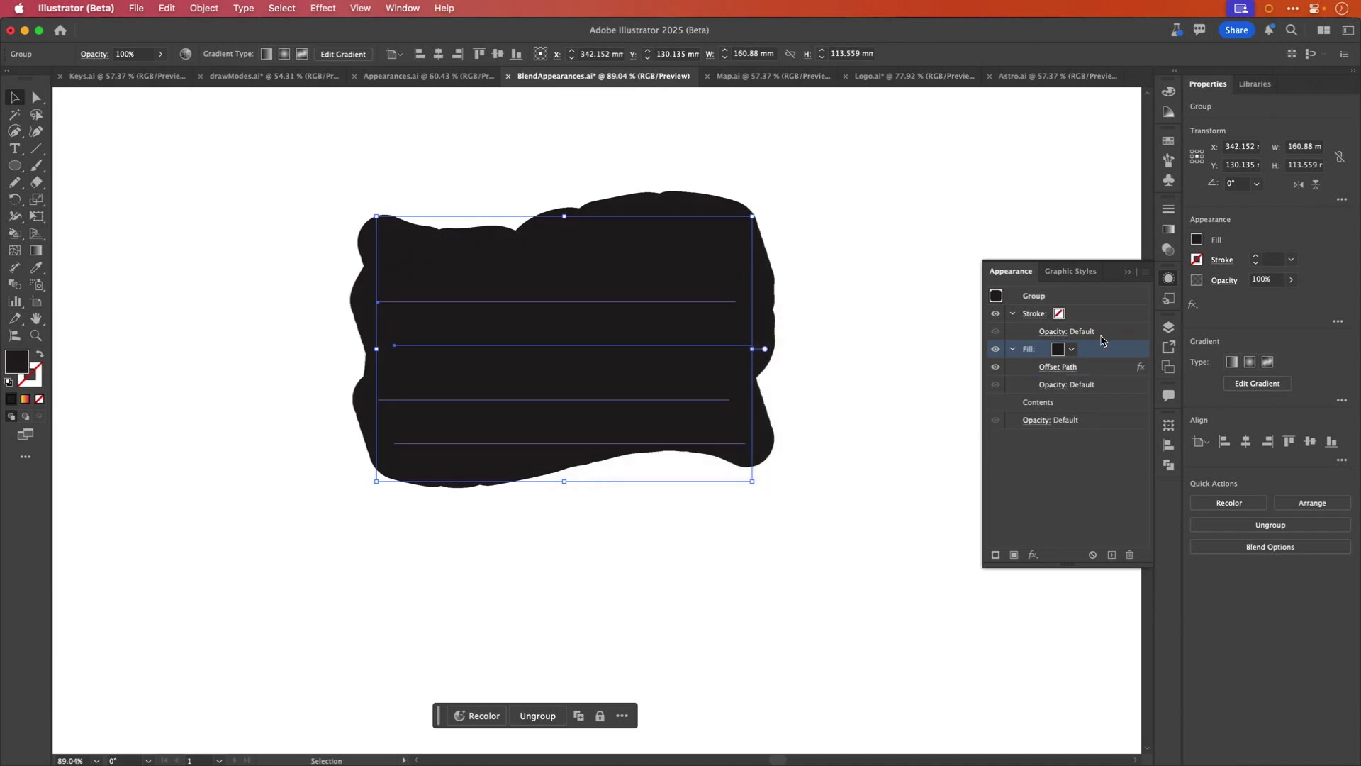
Make the offset fill white and move it beneath the lettering contents.
{"action": "left_click", "coordinate": [1072, 349]}
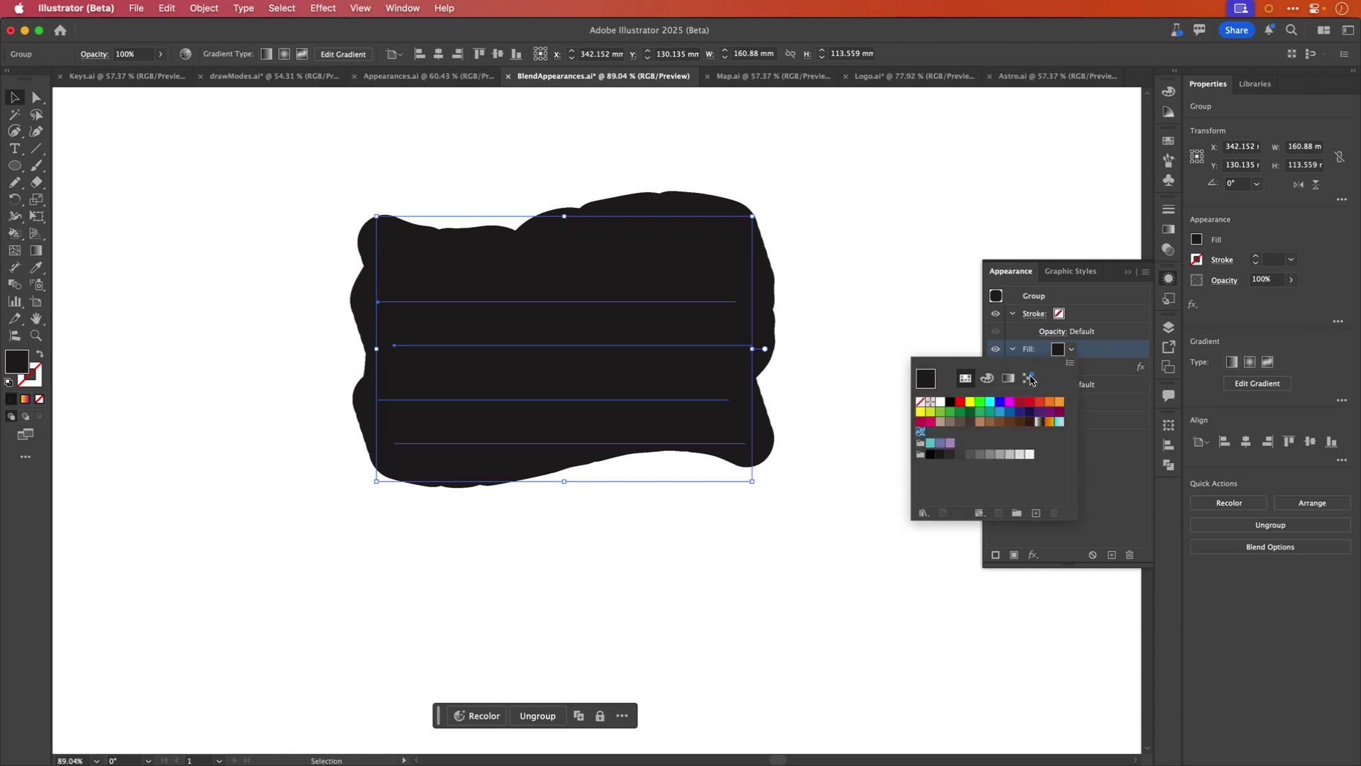
{"action": "left_click", "coordinate": [940, 402]}
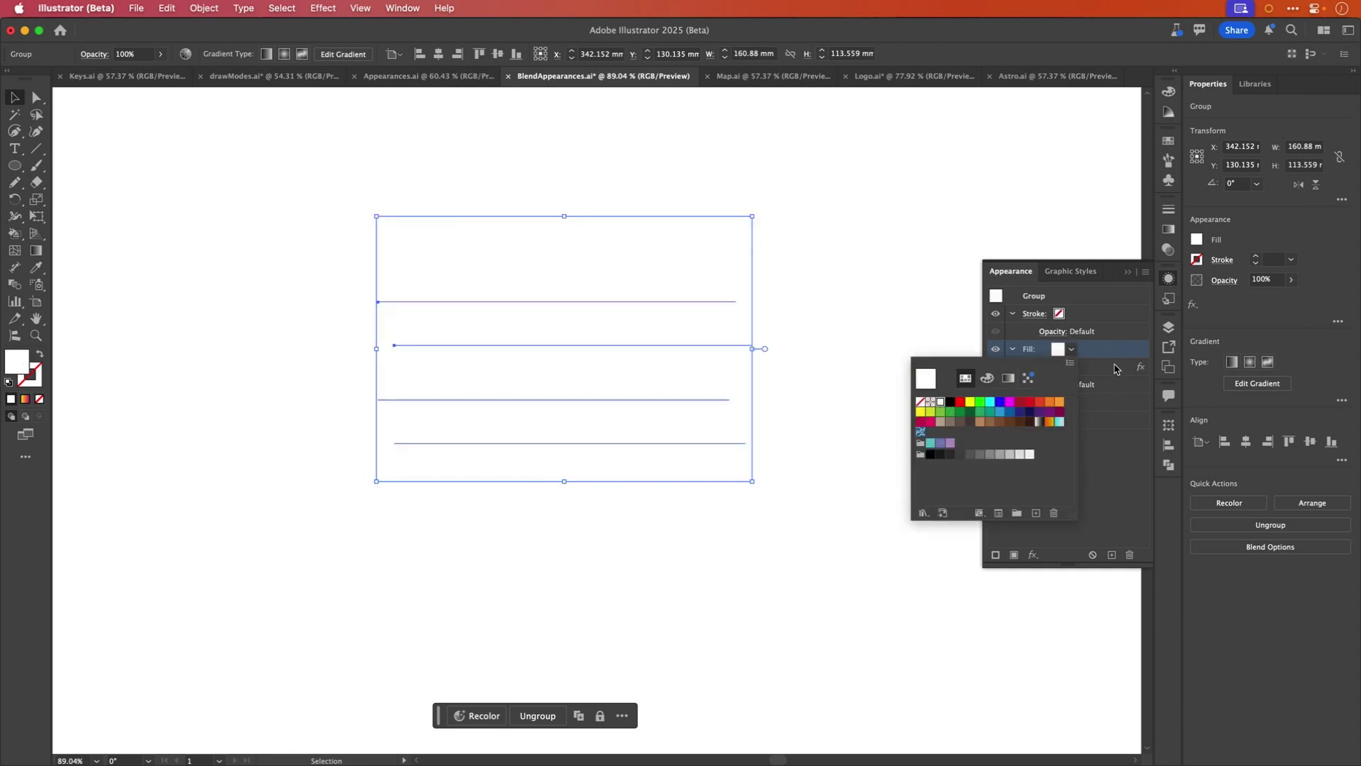
{"action": "left_click", "coordinate": [1108, 352]}
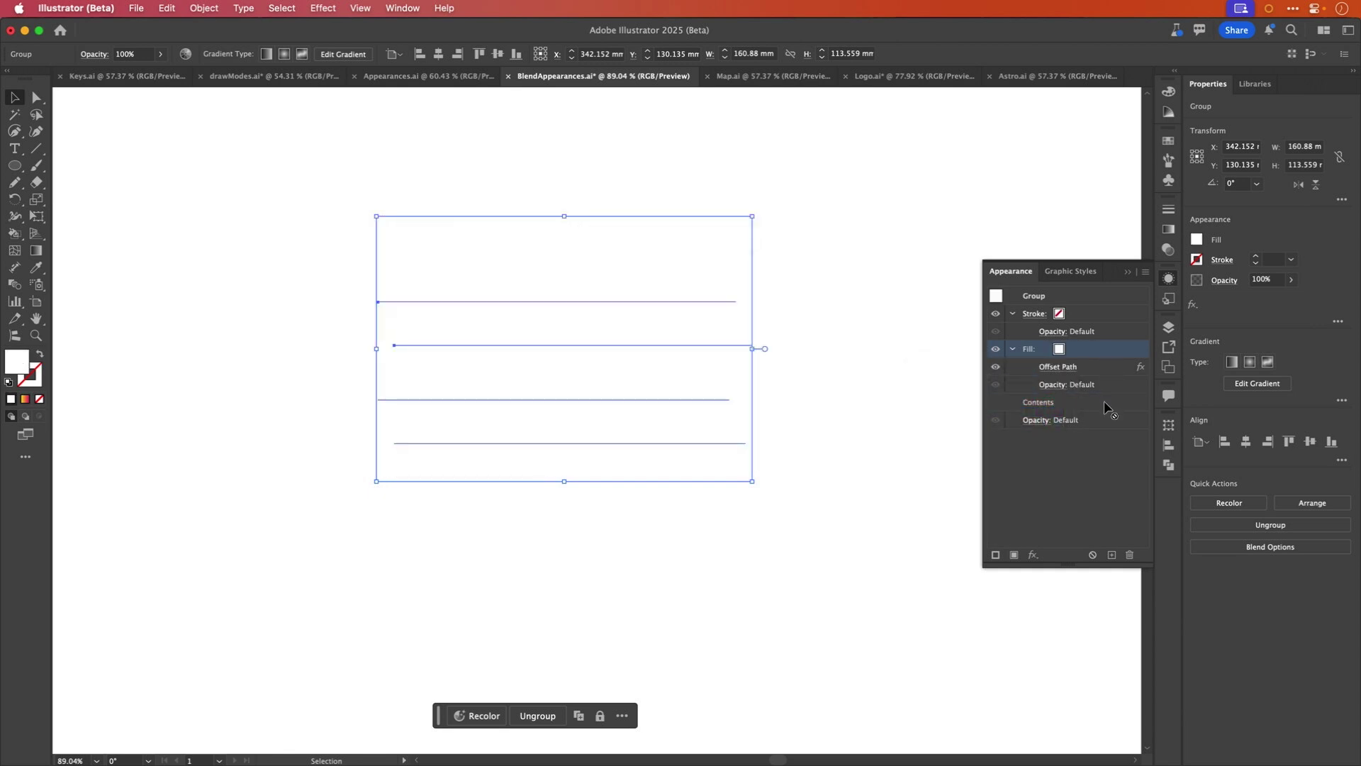
{"action": "left_click_drag", "start_coordinate": [1106, 408], "coordinate": [1107, 415]}
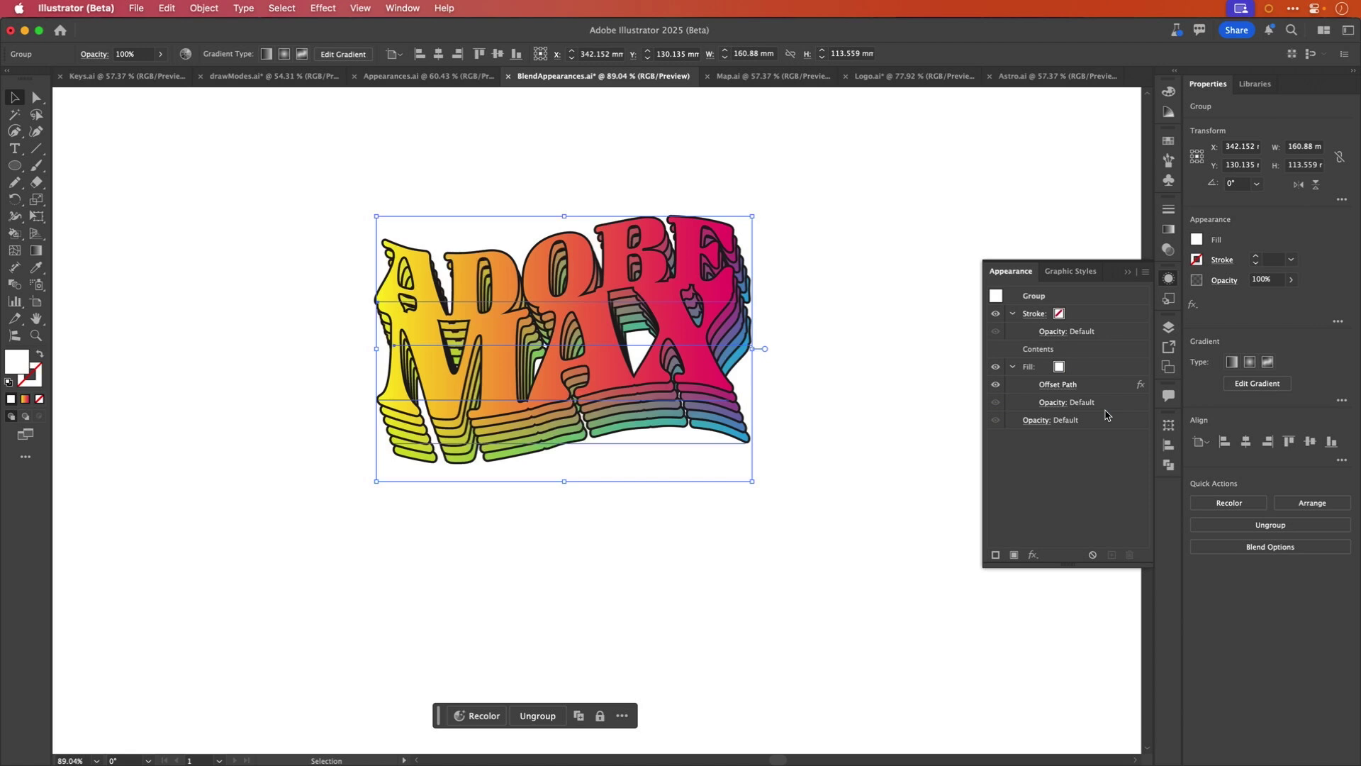
Duplicate the white offset fill and make the lower copy black.
{"action": "left_click", "coordinate": [1110, 369]}
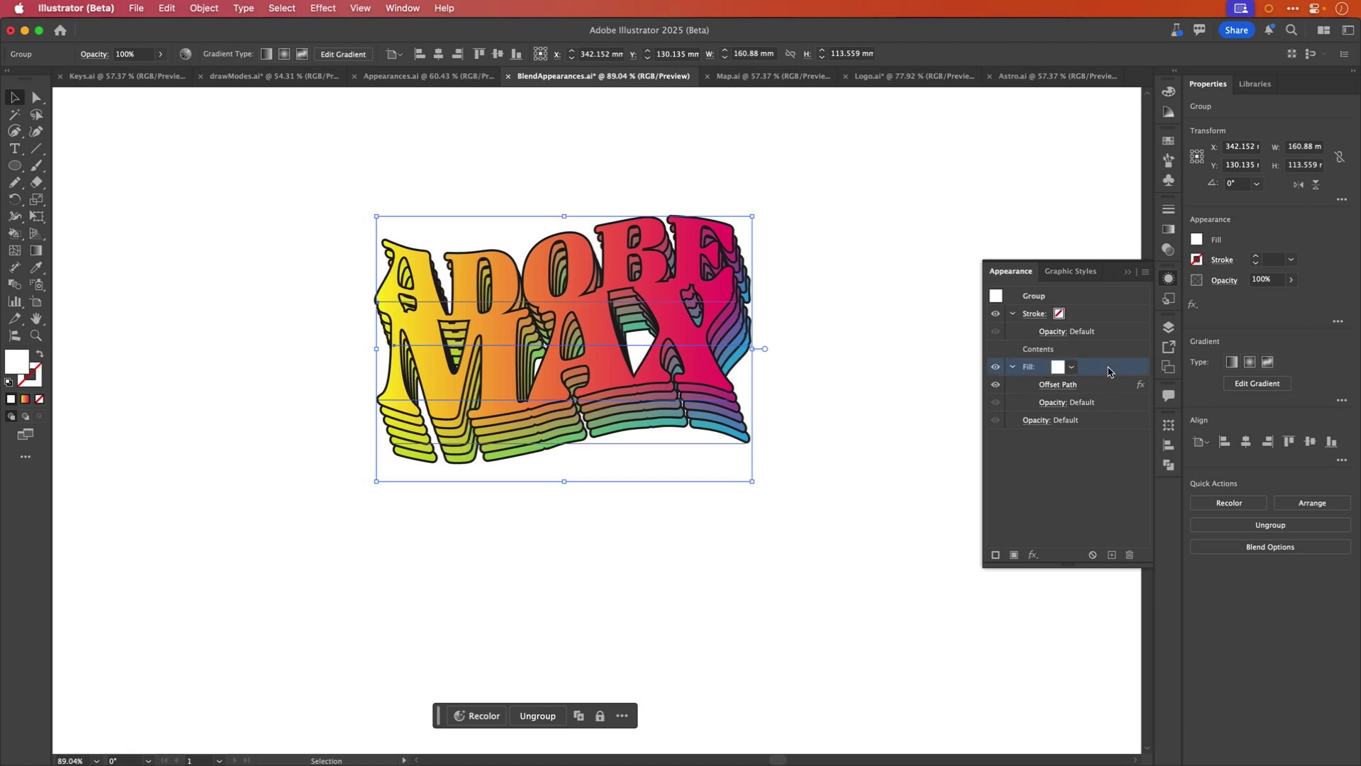
{"action": "left_click", "coordinate": [1114, 558]}
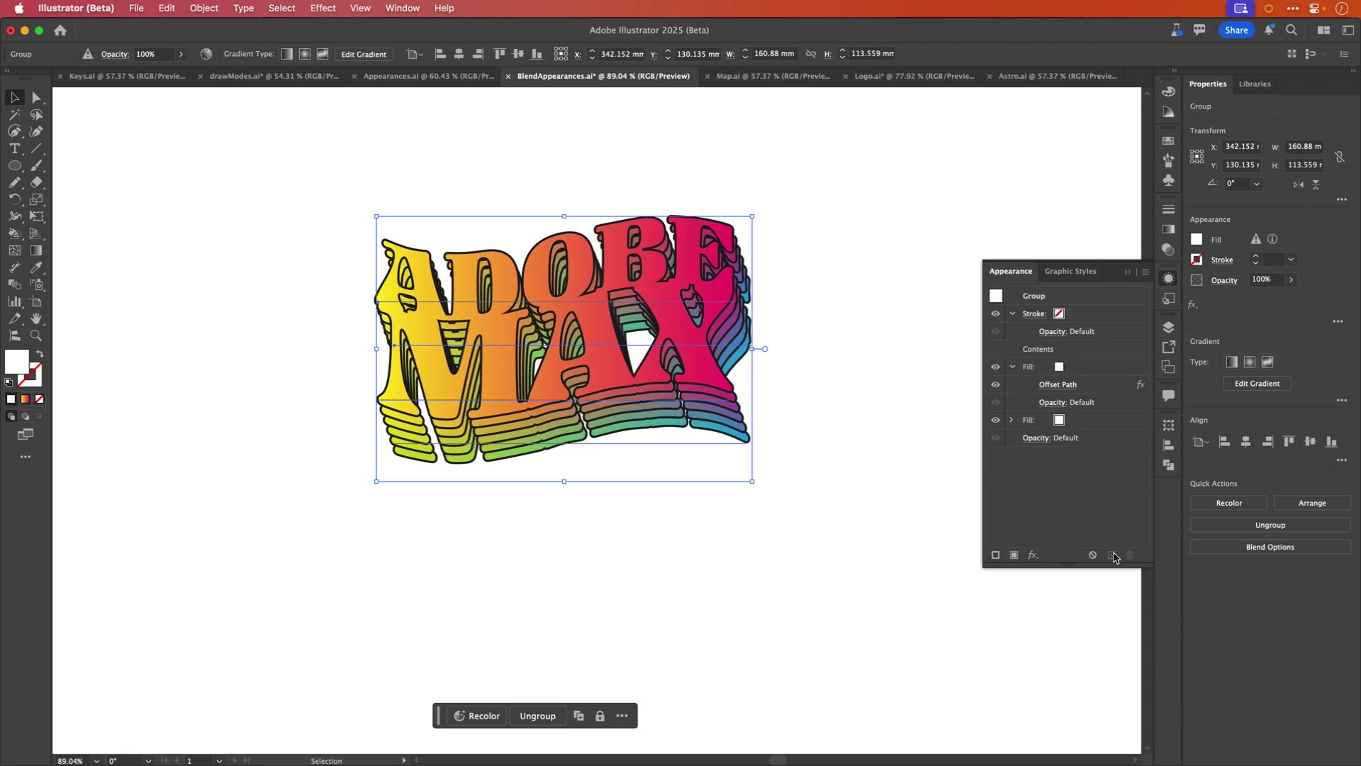
{"action": "left_click", "coordinate": [1060, 422]}
{"action": "left_click", "coordinate": [1071, 420]}
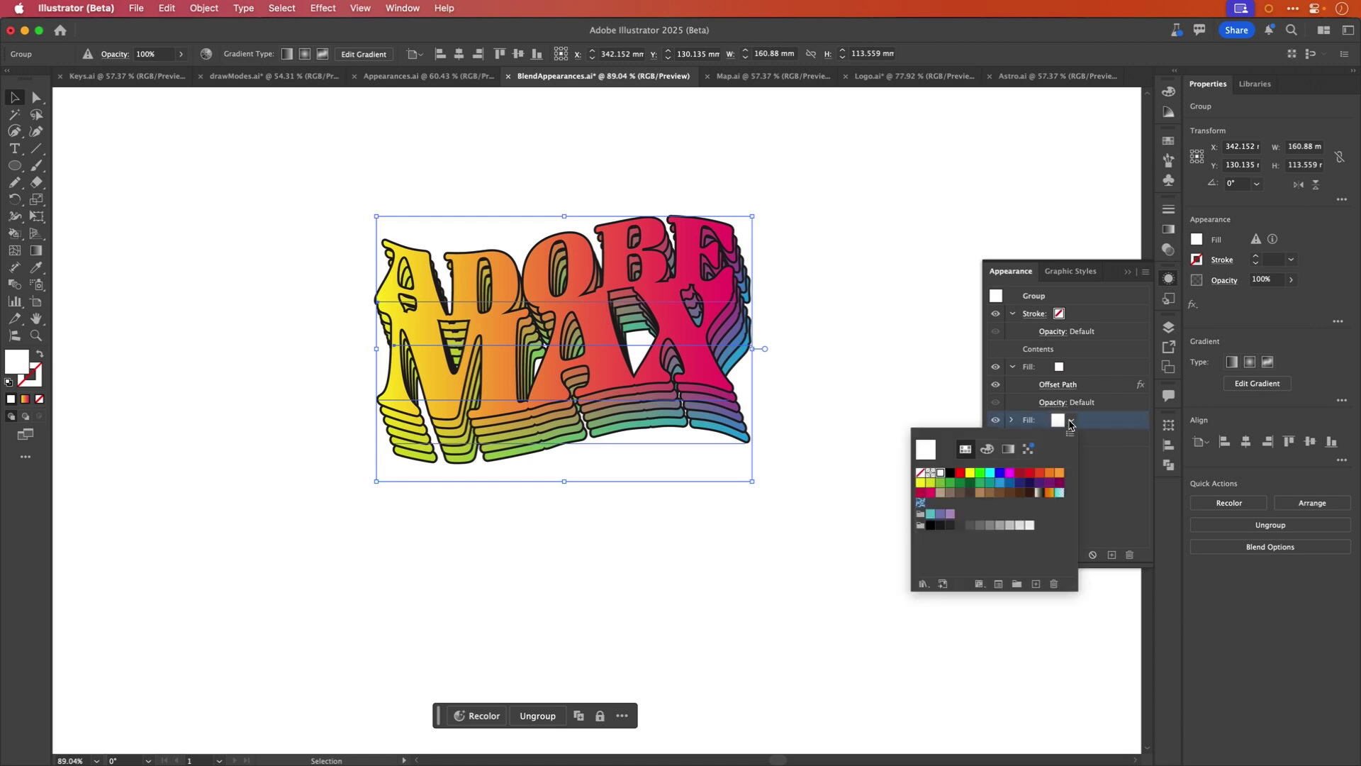
{"action": "left_click", "coordinate": [951, 473]}
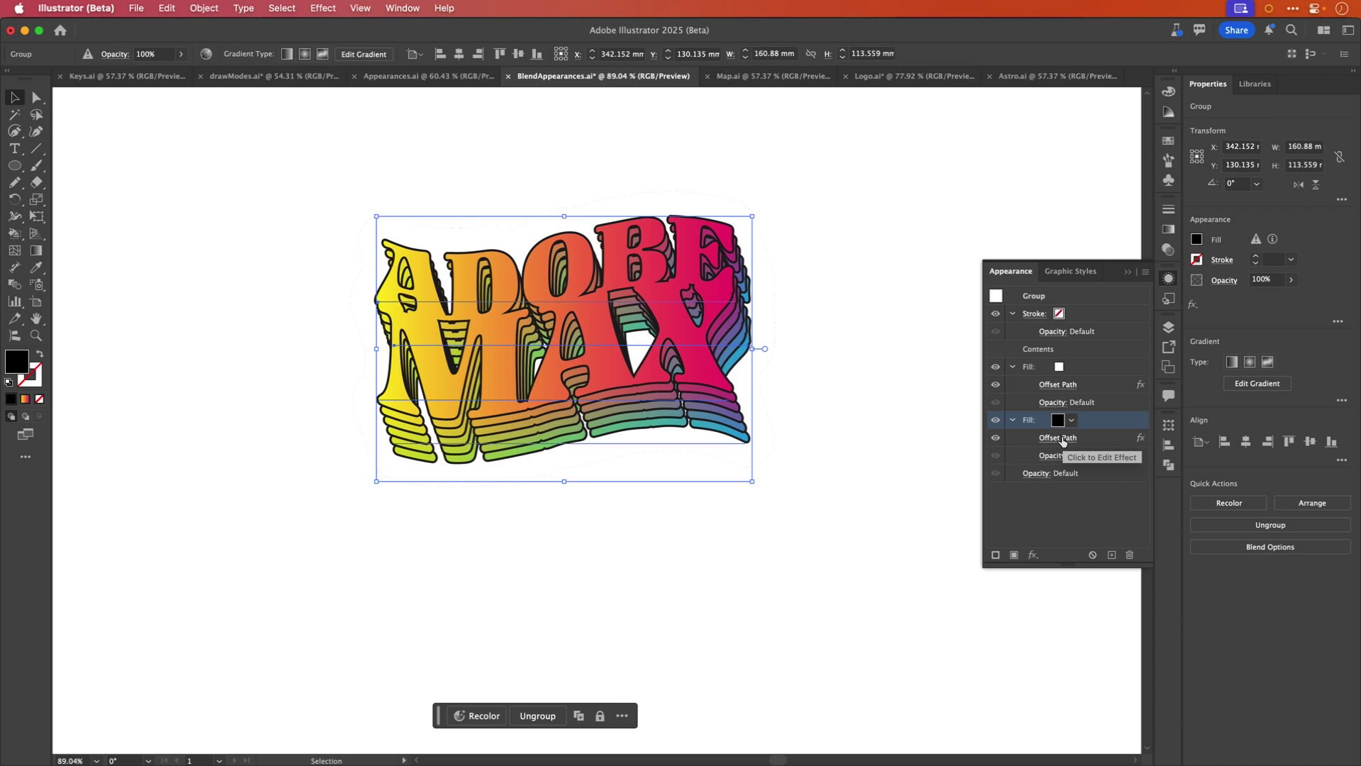
Increase the black fill's Offset Path distance to 15 mm.
{"action": "left_click", "coordinate": [1062, 438]}
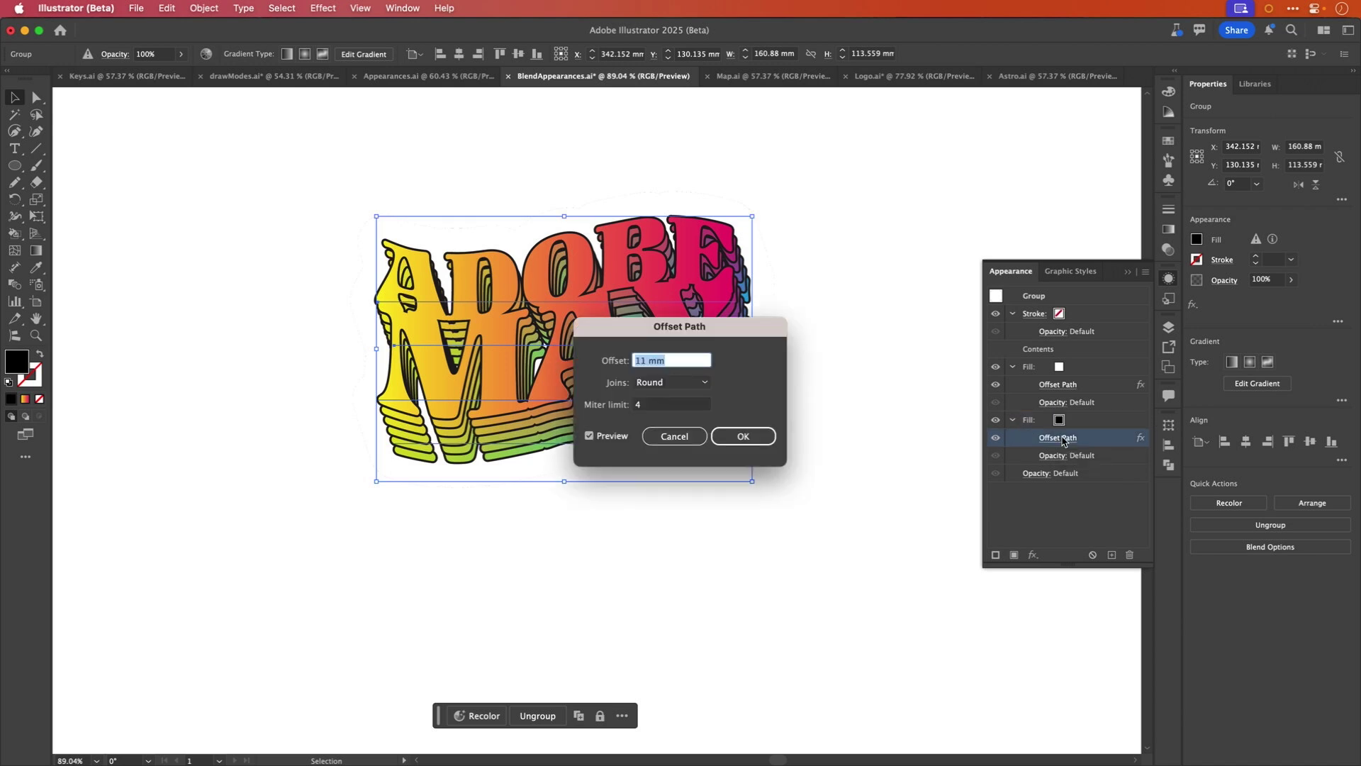
{"action": "key", "text": "Up"}
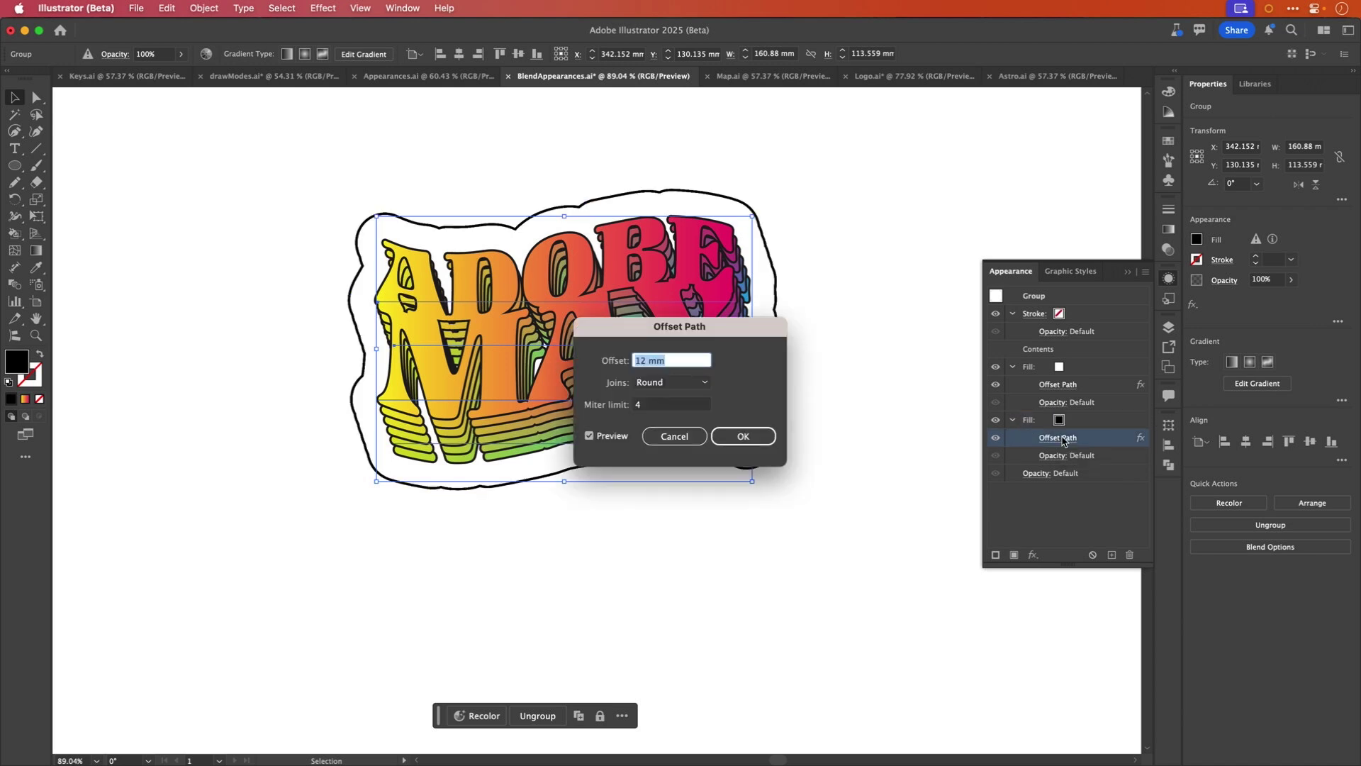
{"action": "key", "text": "Up"}
{"action": "key", "text": "Up"}
{"action": "key", "text": "Up"}
{"action": "key", "text": "Up"}
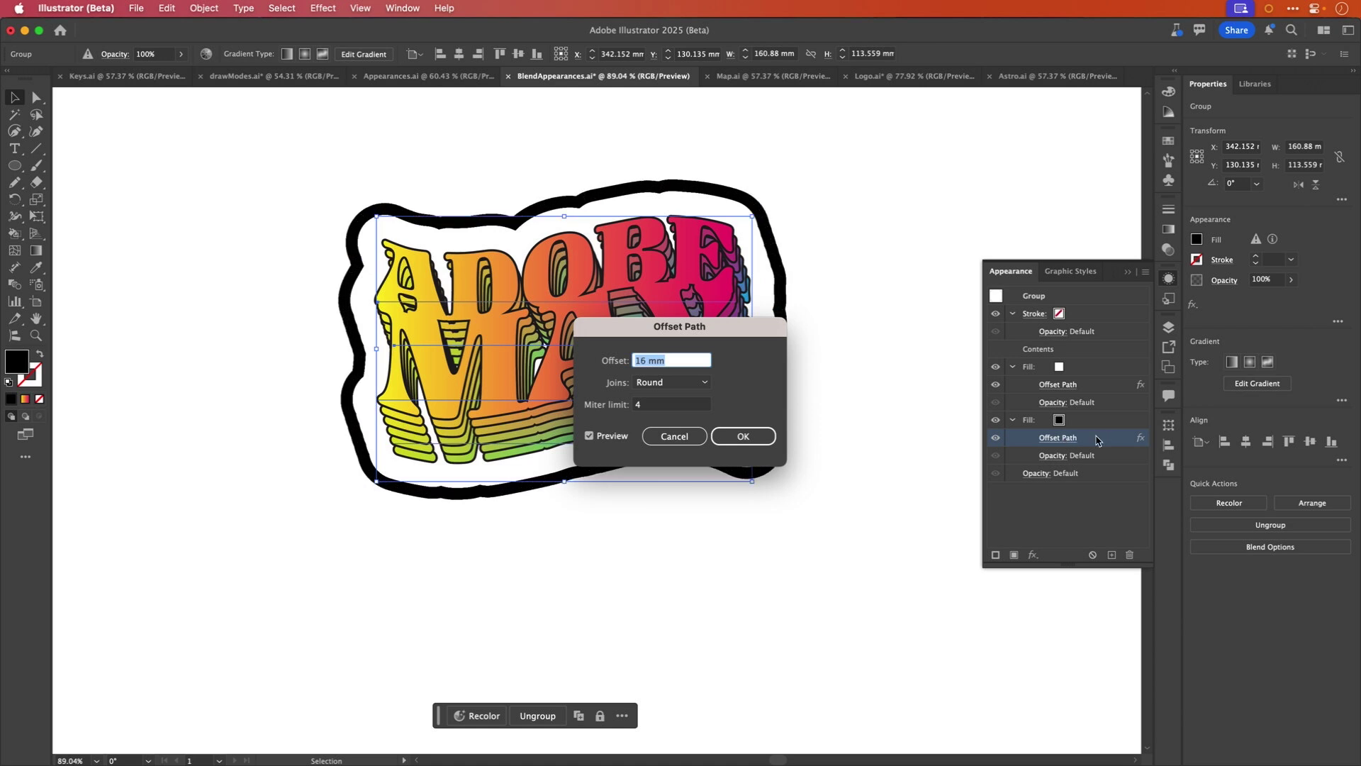
{"action": "key", "text": "Down"}
{"action": "key", "text": "Return"}
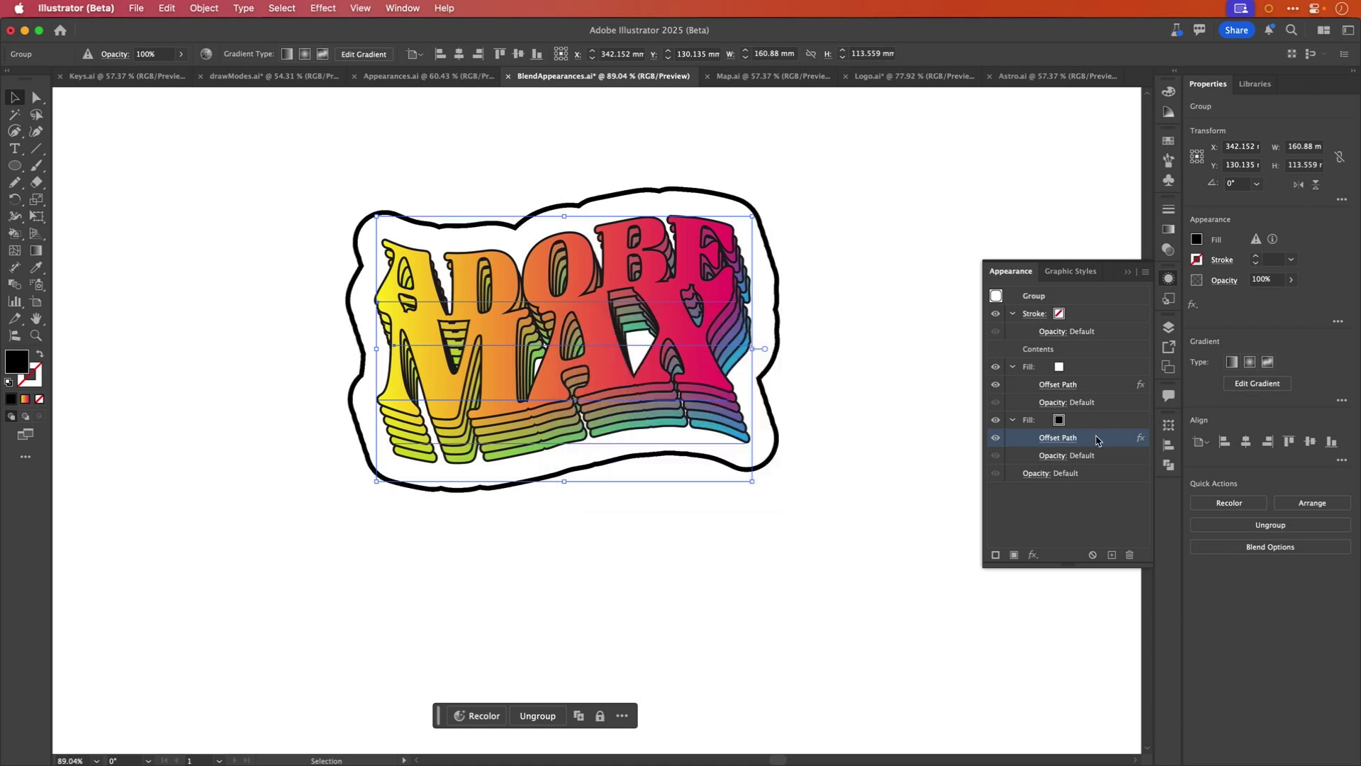